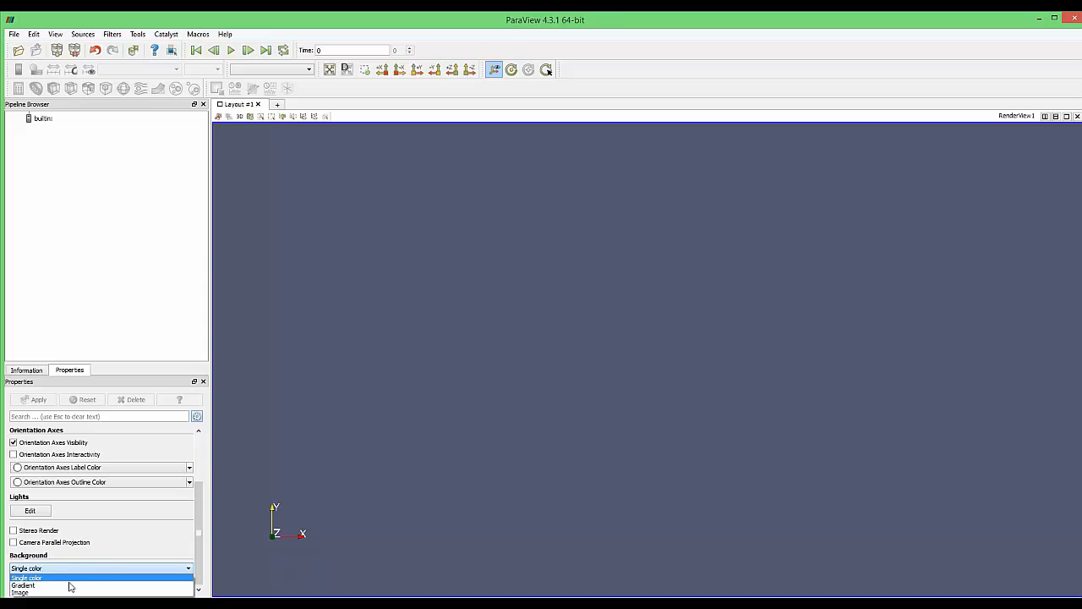
Make the background a gradient with white as Color 2, then centre the case files window
click(67, 585)
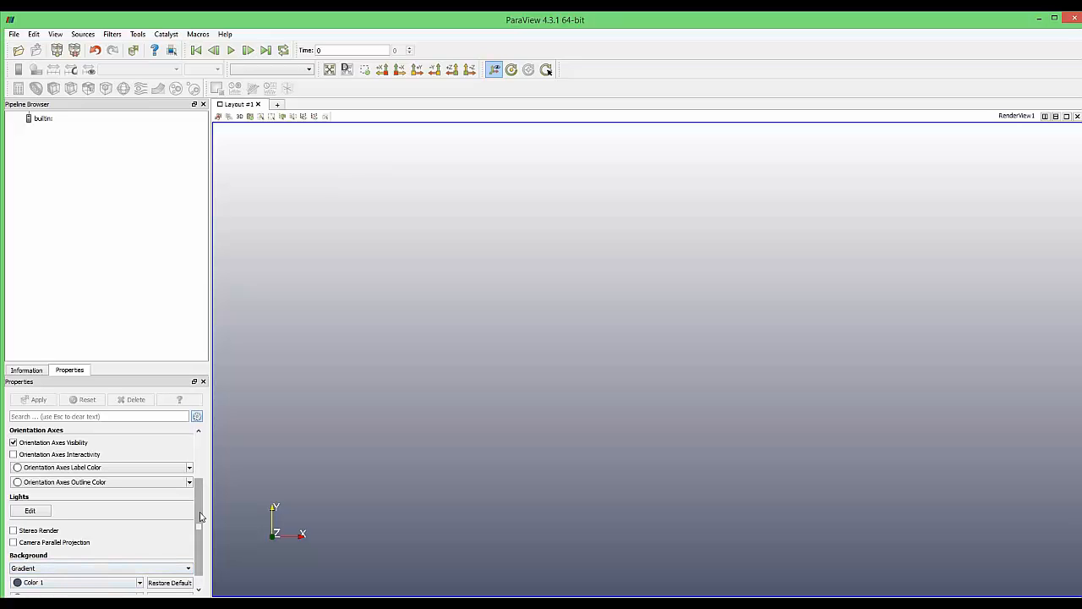
scroll(190, 541, down, 1)
click(107, 582)
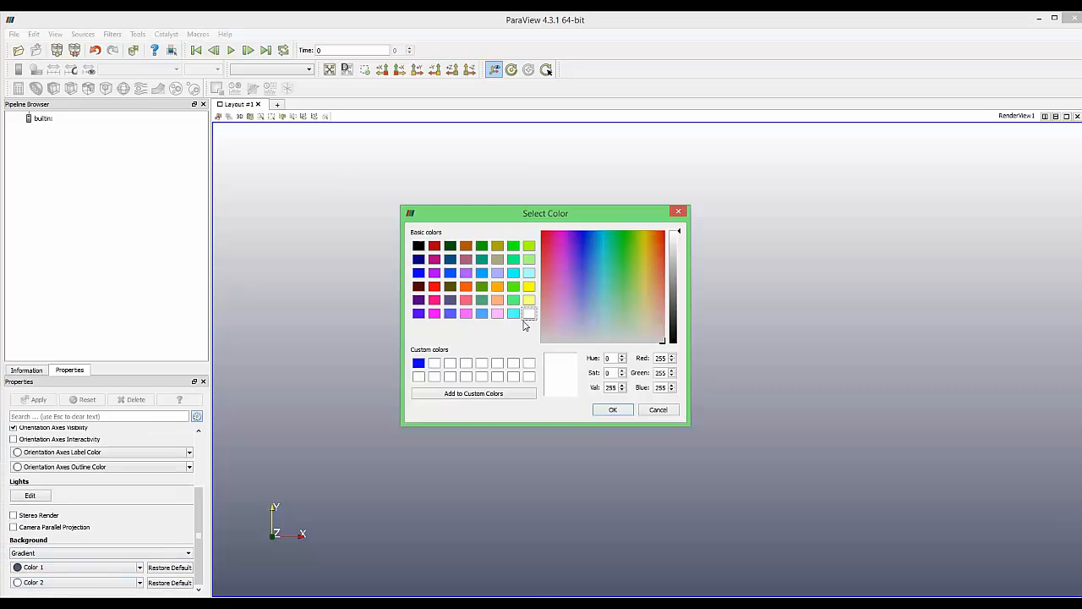
click(604, 410)
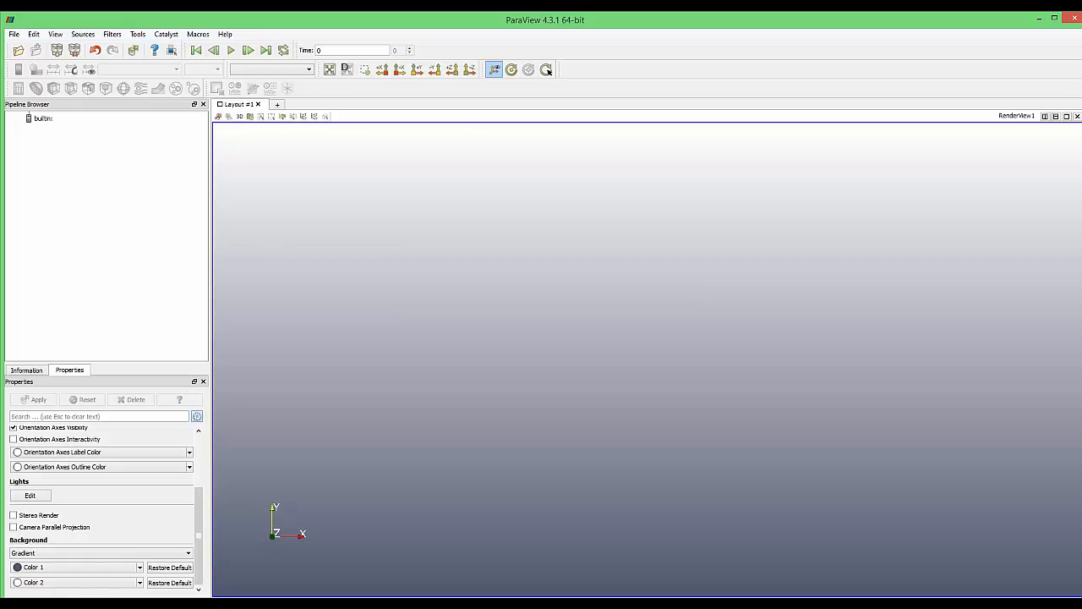
drag(264, 175, 452, 161)
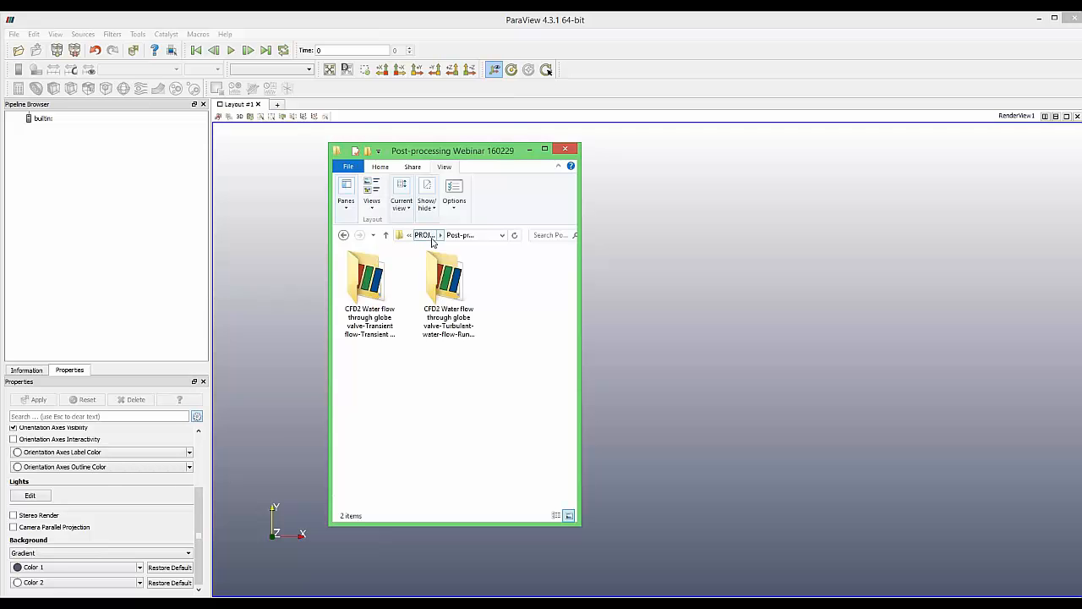
Widen the Explorer window and open the Transient Run 2 case folder
mouse_move(443, 265)
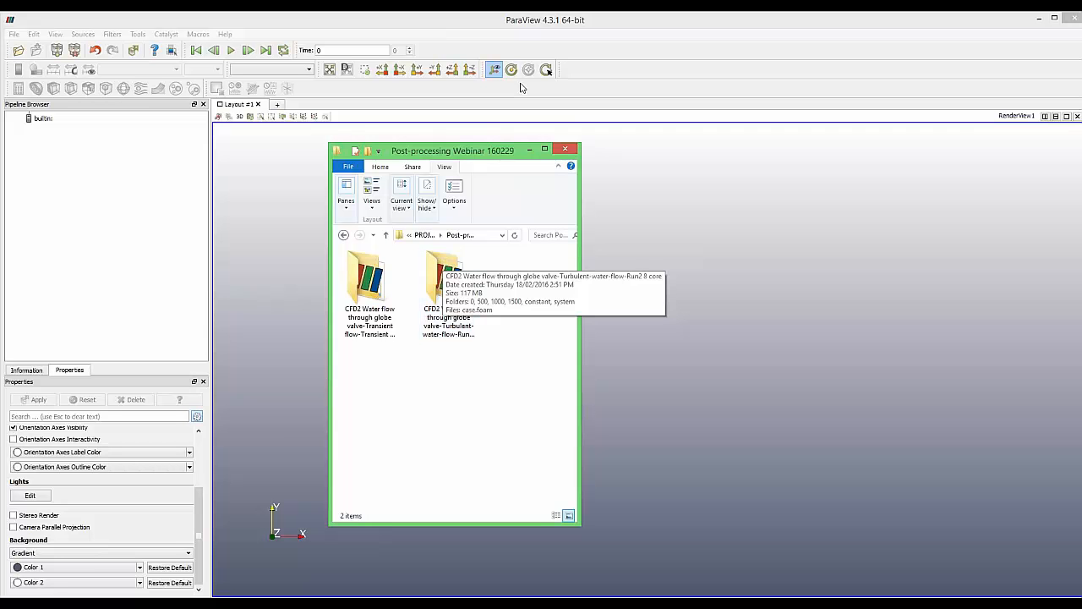
drag(579, 220, 854, 218)
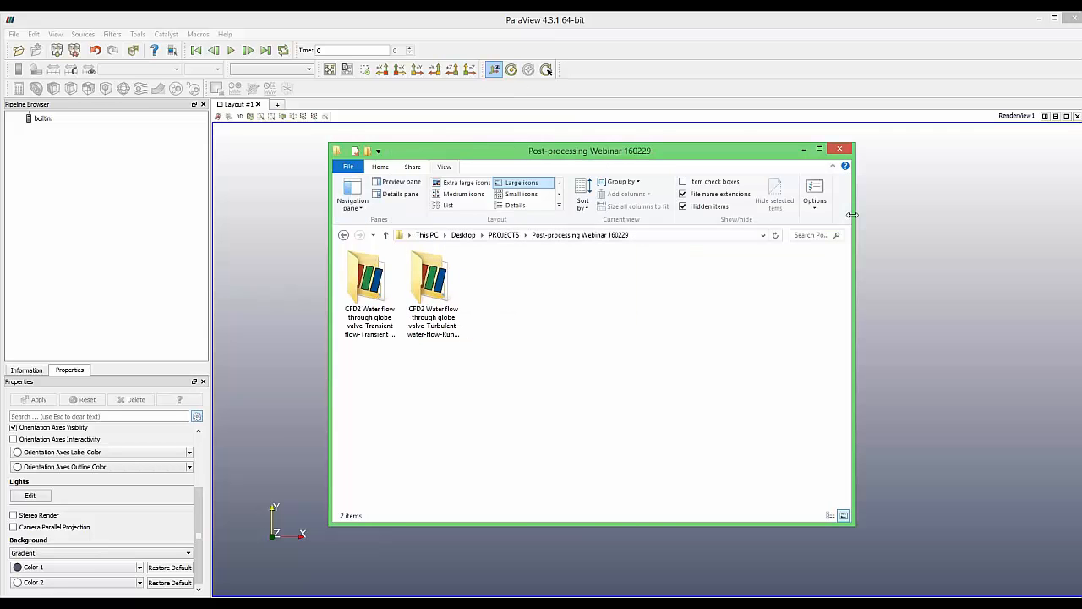
double_click(381, 284)
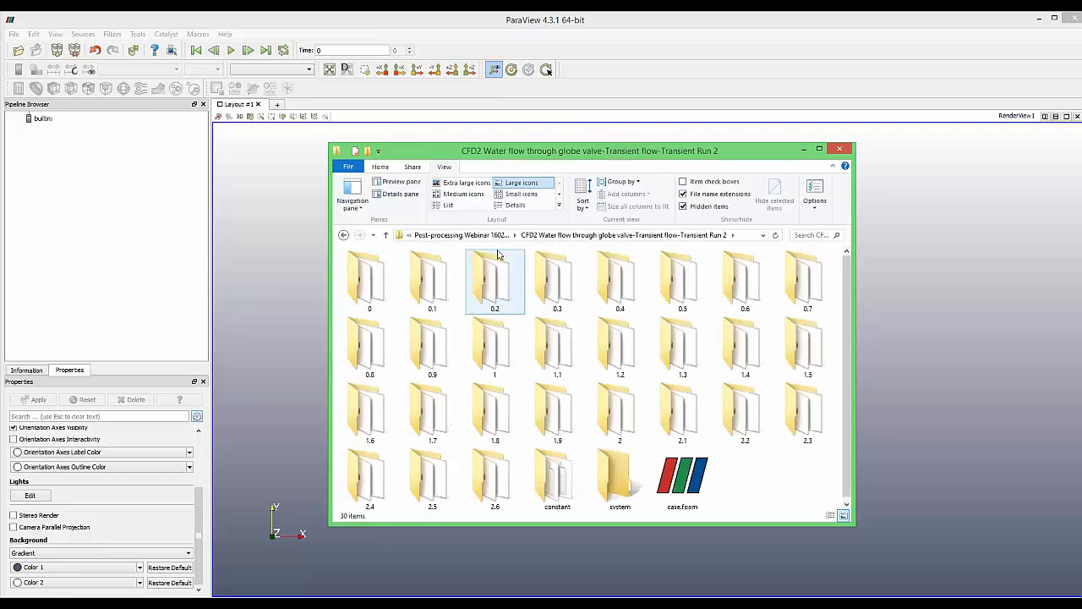
click(462, 235)
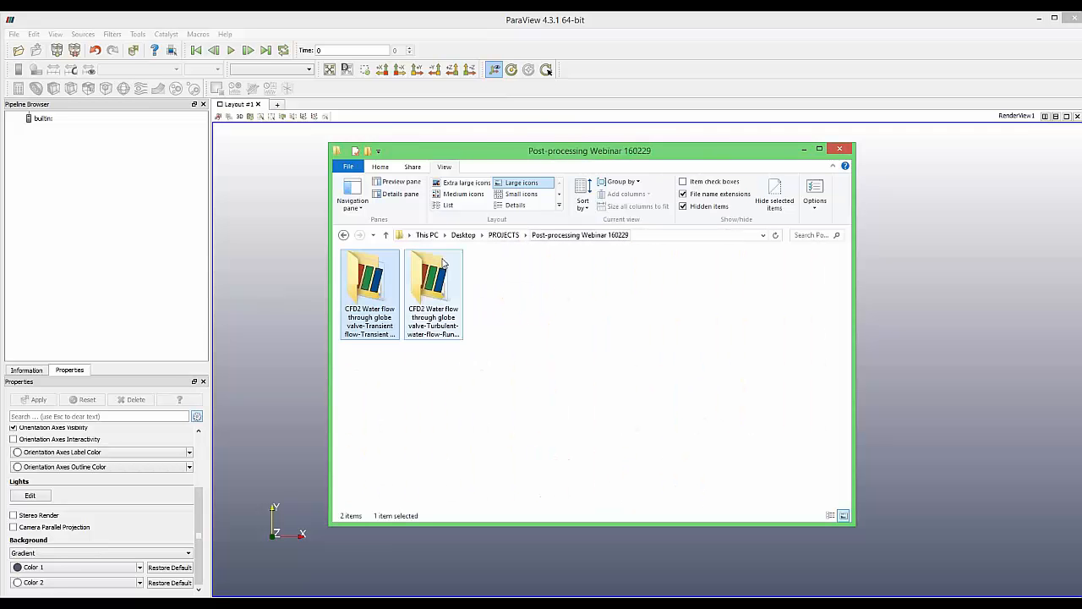
double_click(375, 279)
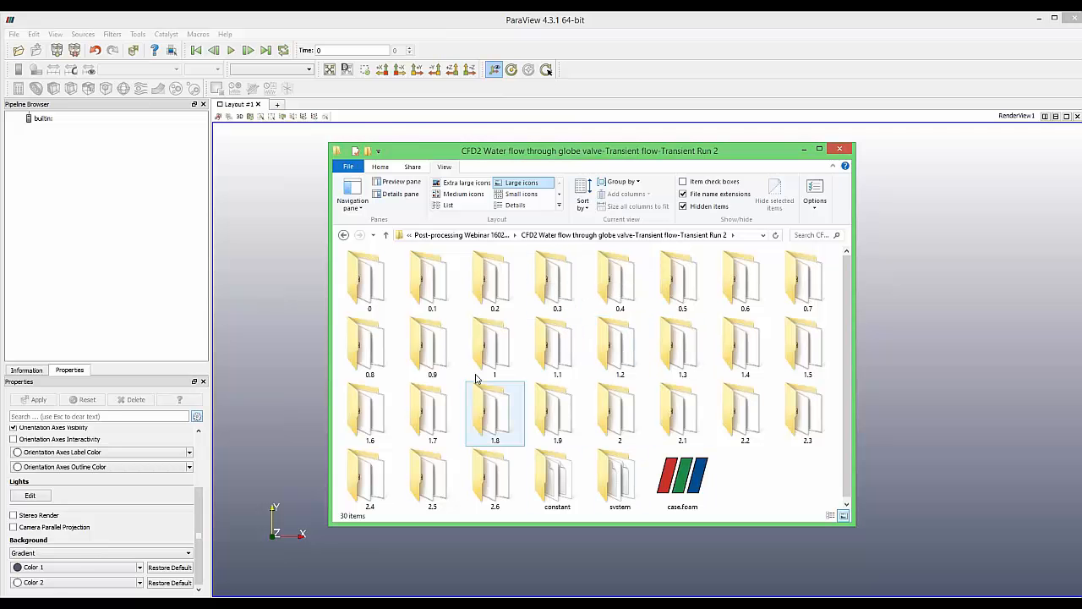
Look over the time, constant and system folders, then drag case.foam into ParaView
click(378, 285)
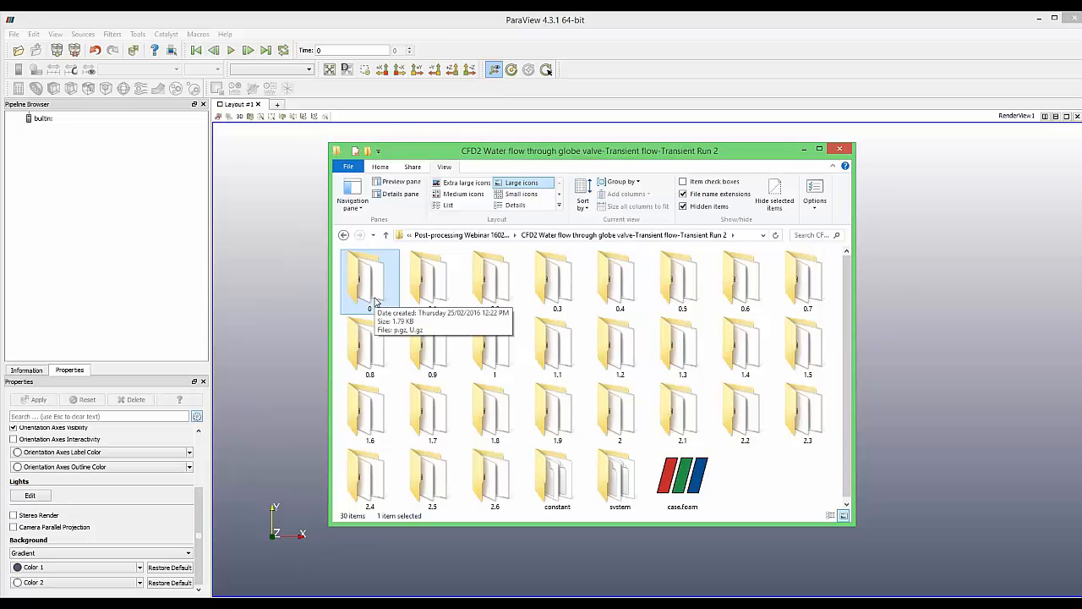
shift+click(492, 475)
click(761, 470)
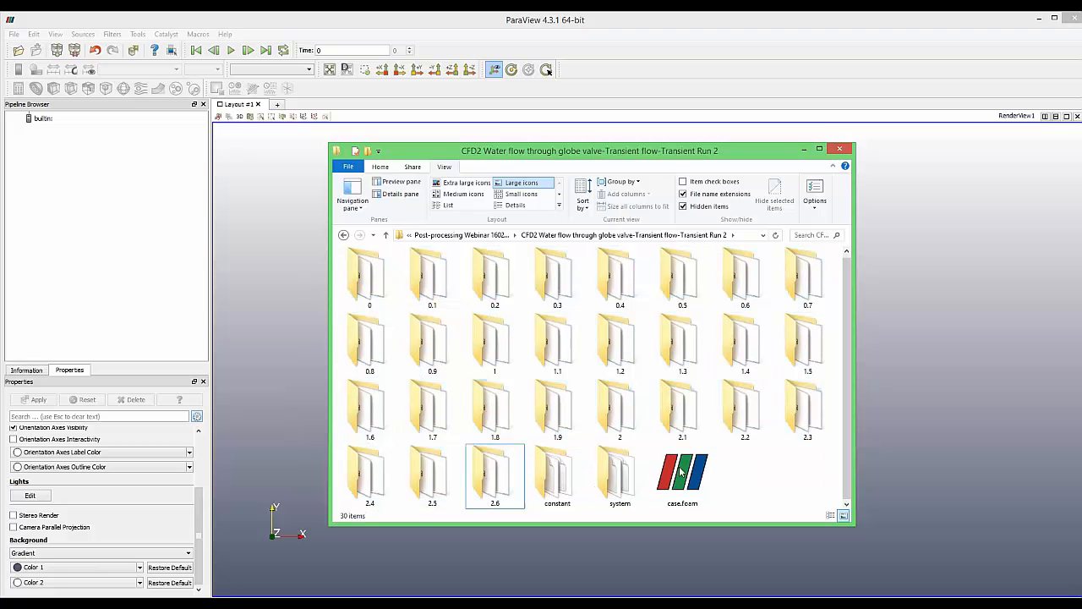
click(558, 473)
ctrl+click(608, 470)
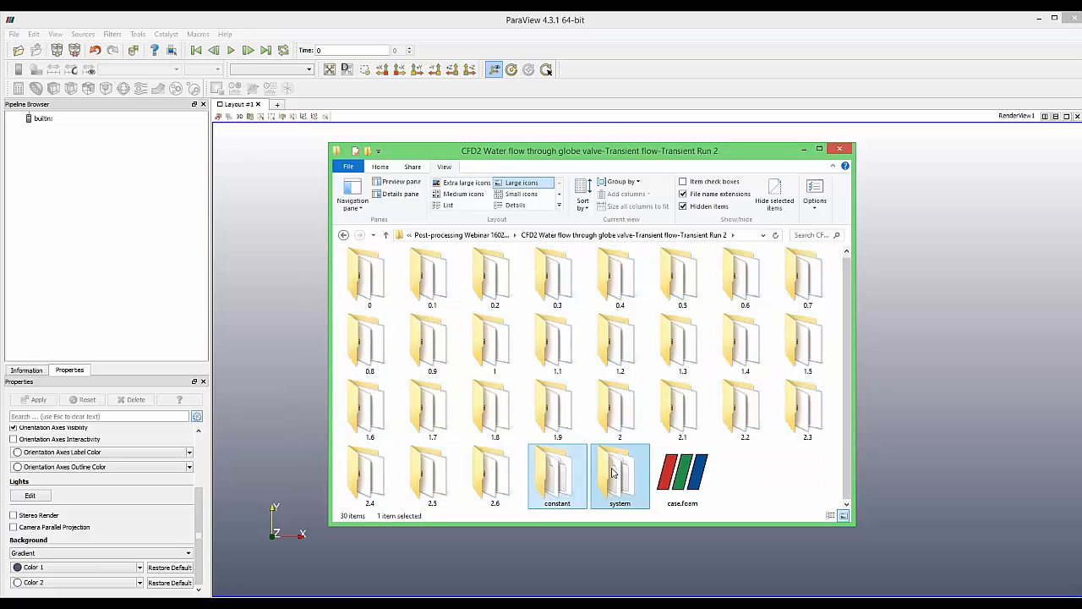
click(760, 464)
click(695, 478)
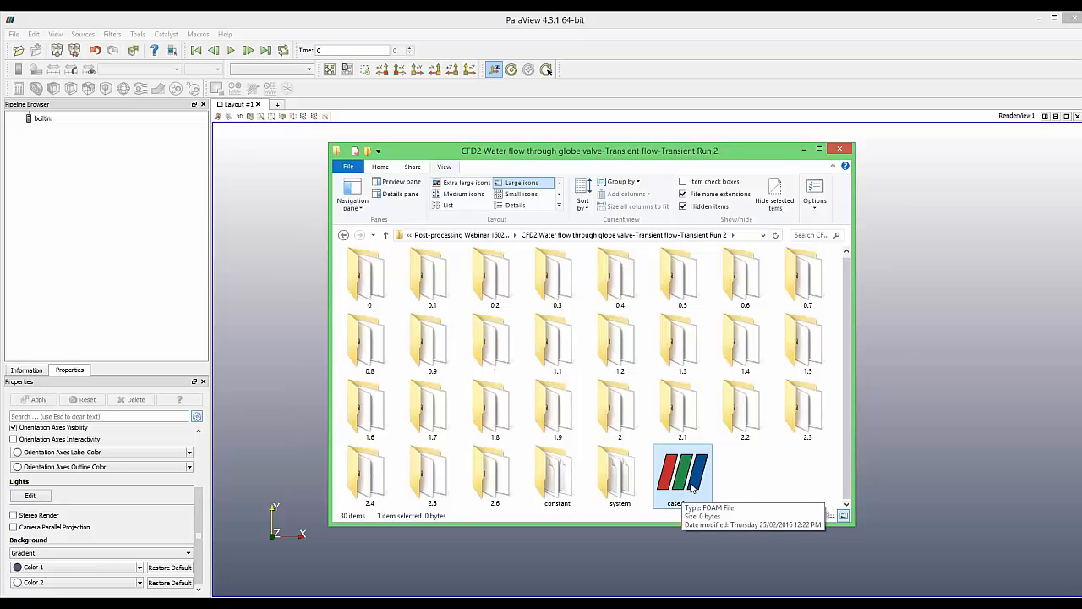
click(739, 473)
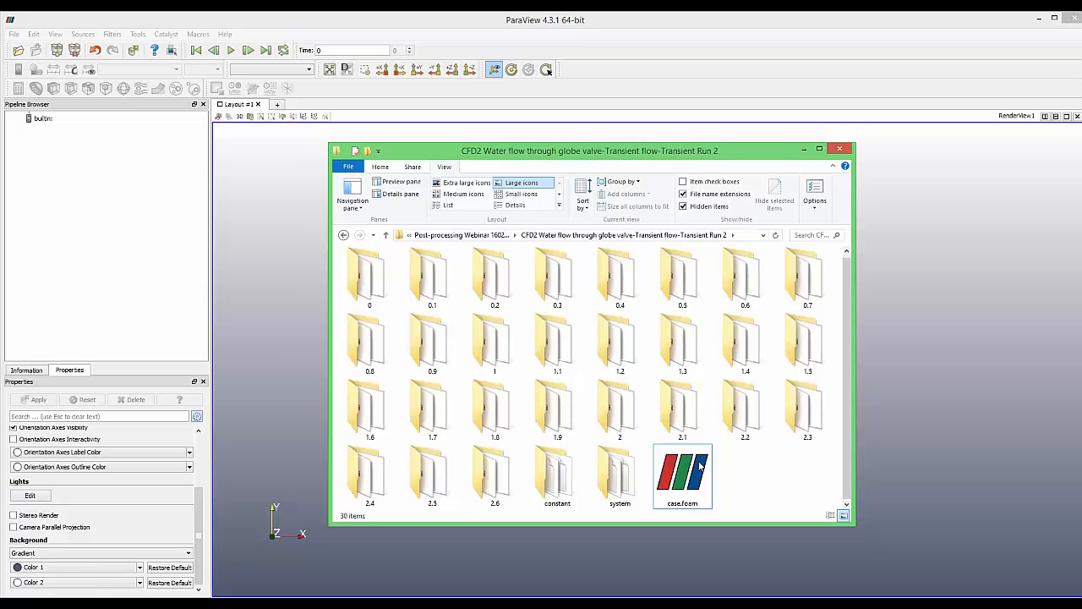
click(656, 463)
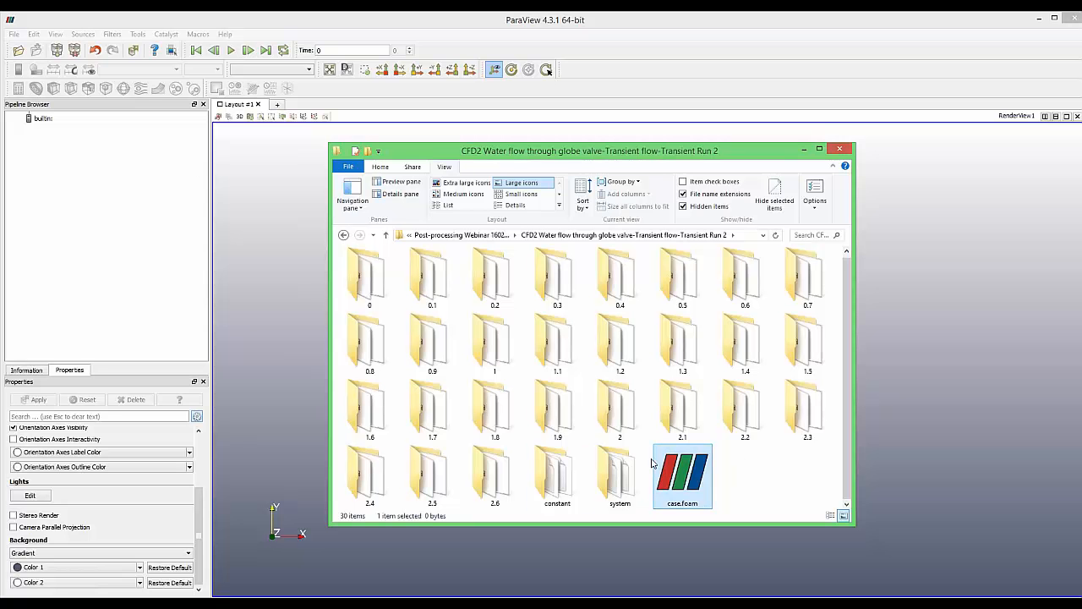
drag(652, 464, 56, 148)
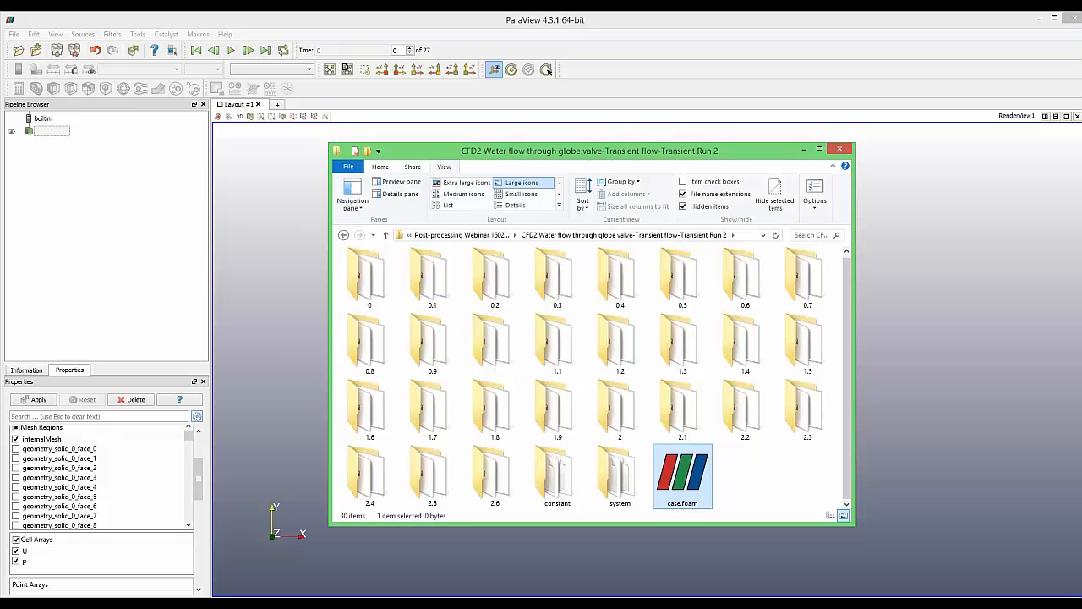
Minimize Explorer, uncheck the p cell array so only U loads, and apply
click(804, 150)
scroll(79, 482, up, 1)
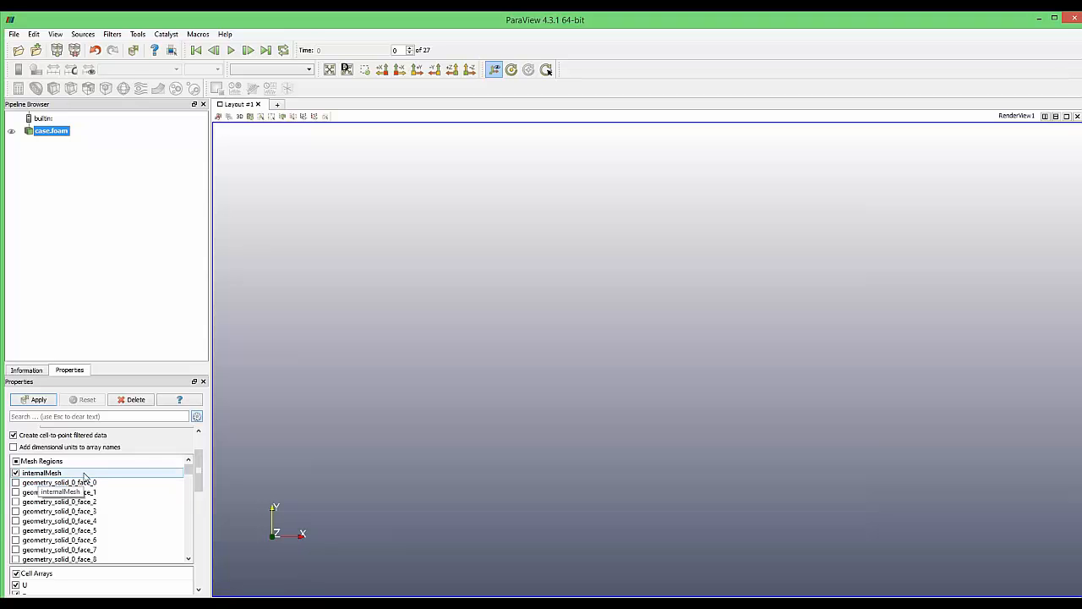
scroll(84, 505, down, 5)
scroll(85, 506, down, 3)
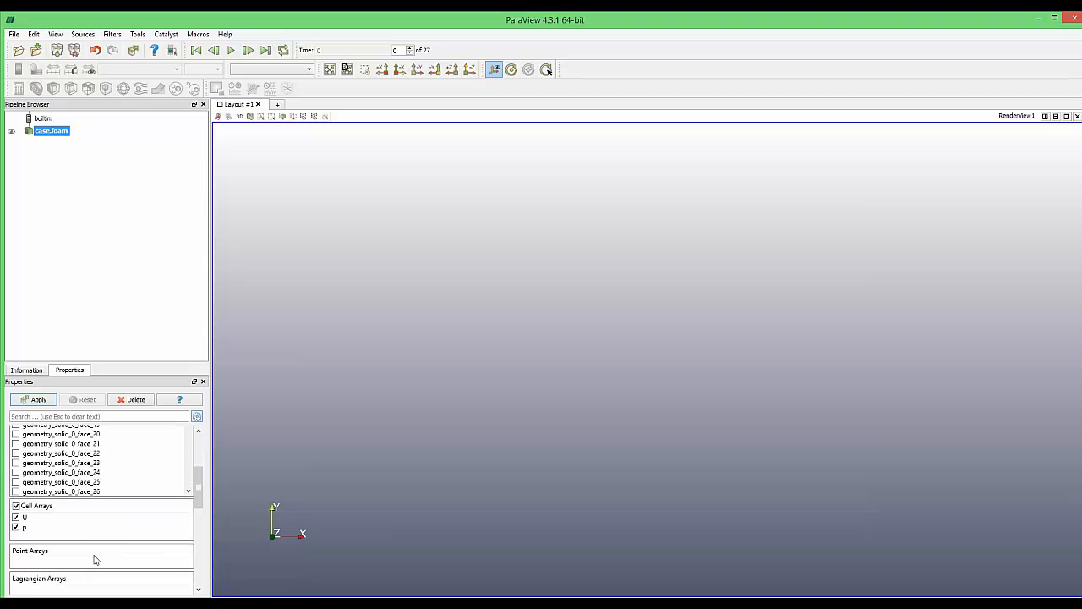
click(31, 528)
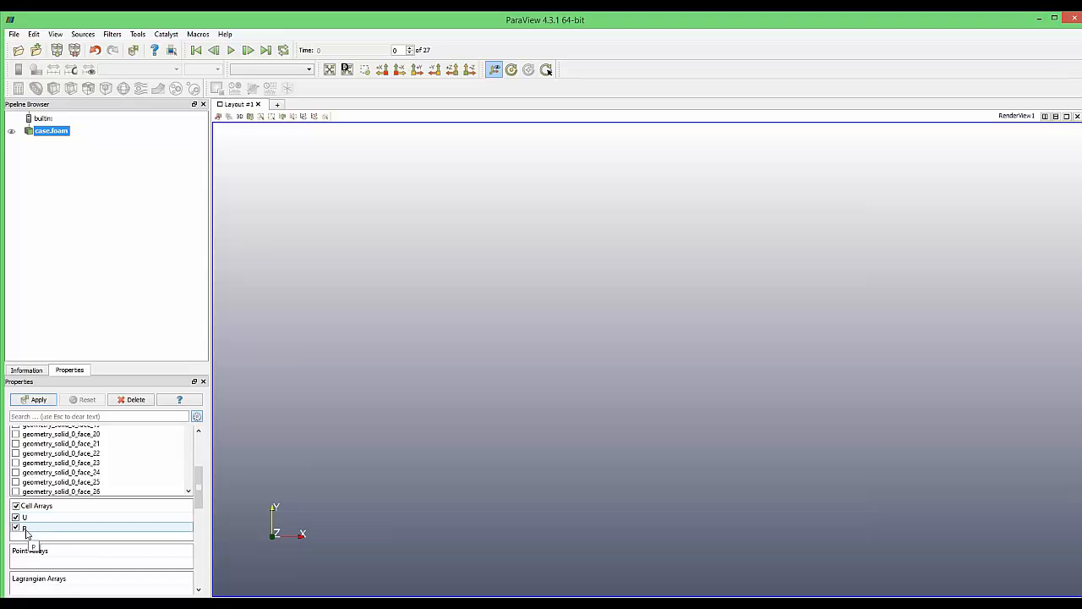
click(15, 527)
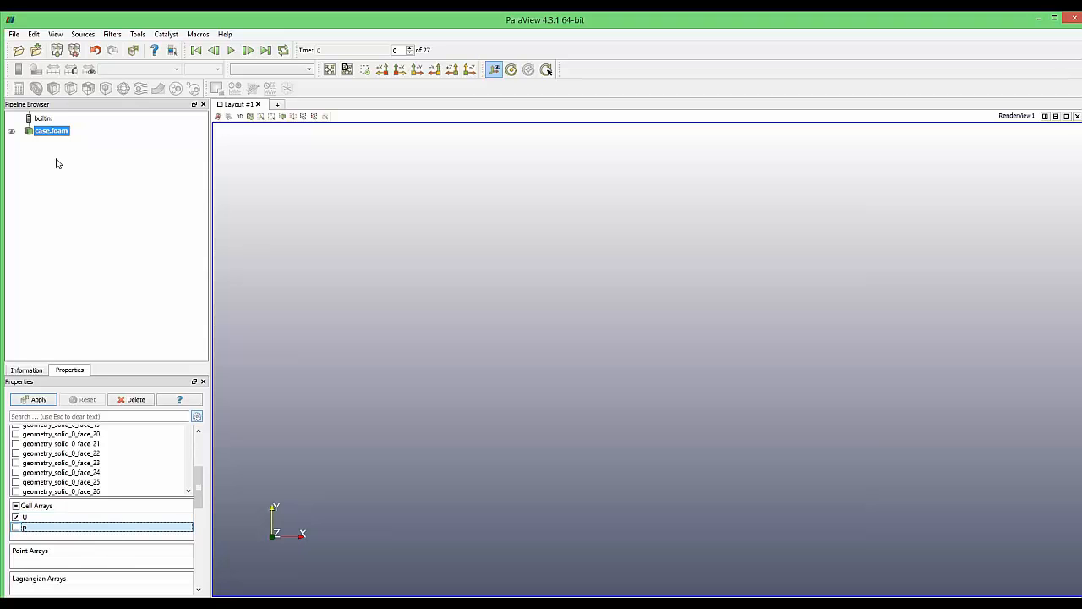
click(37, 399)
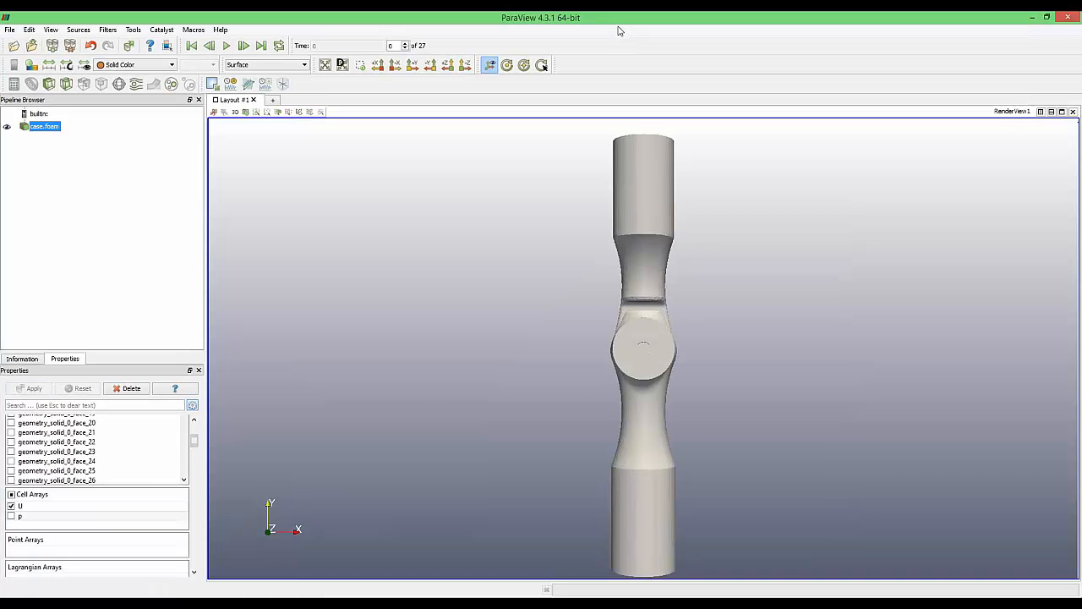
Orbit the grey valve to an oblique view showing the bonnet and both pipe ends
drag(599, 334, 528, 278)
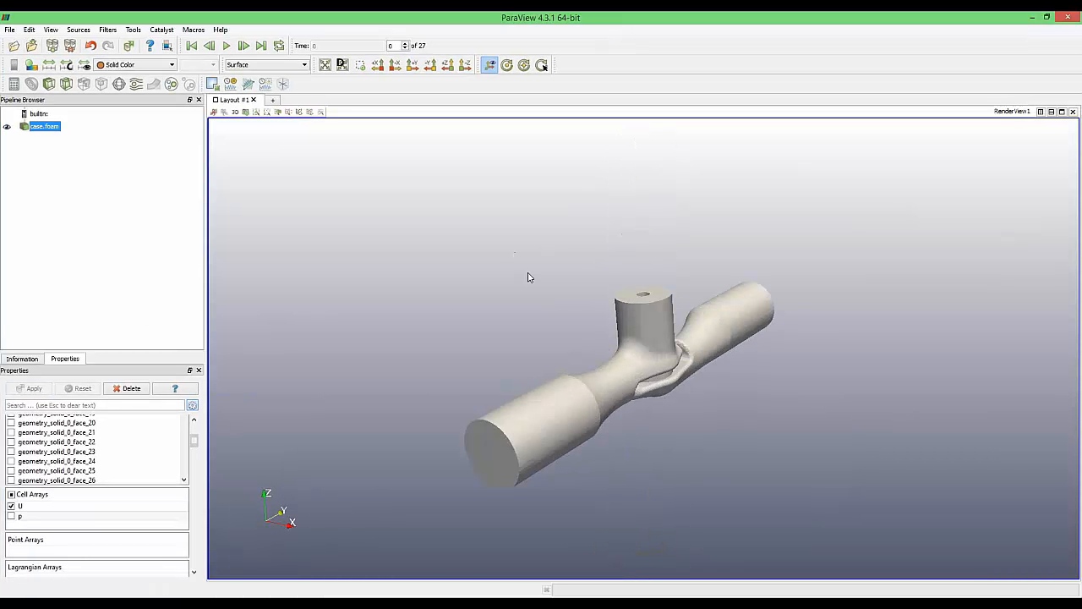
scroll(594, 354, up, 8)
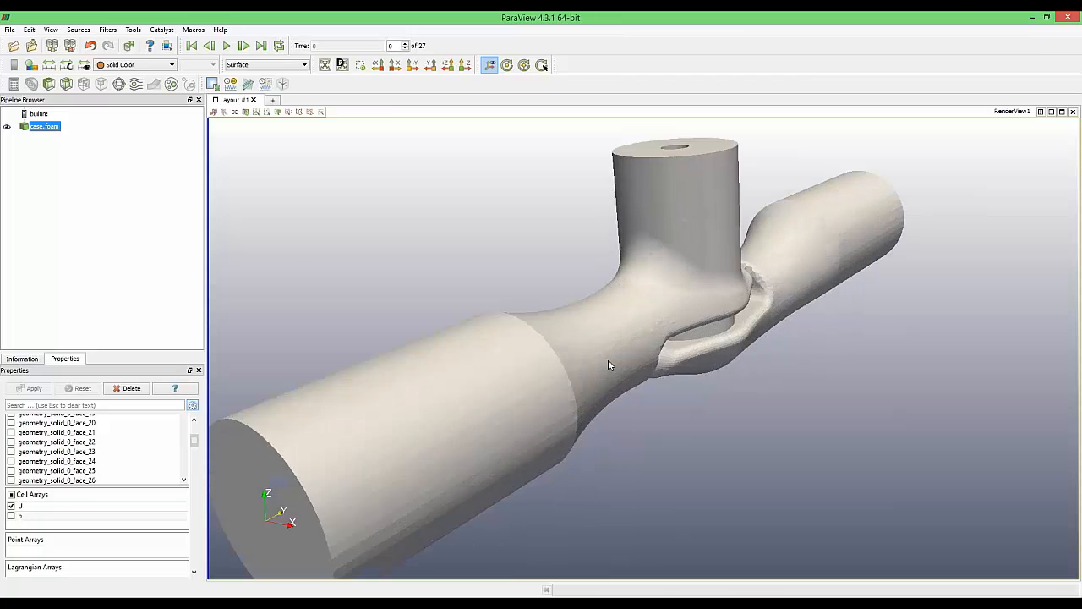
scroll(608, 359, down, 5)
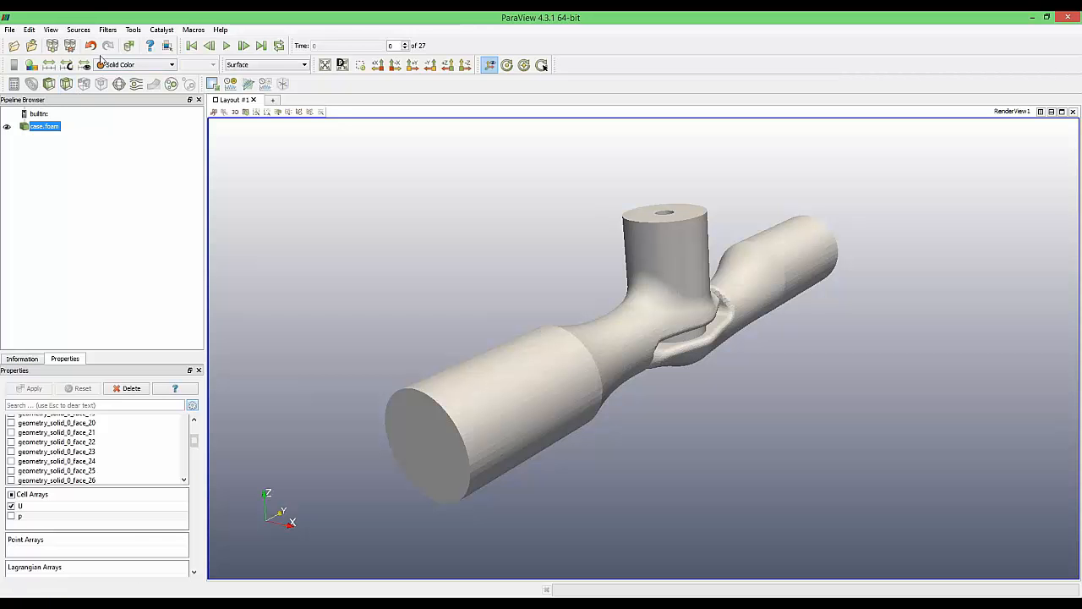
Browse the alphabetical filter list without adding one, turn the model slightly, and select case.foam
click(109, 31)
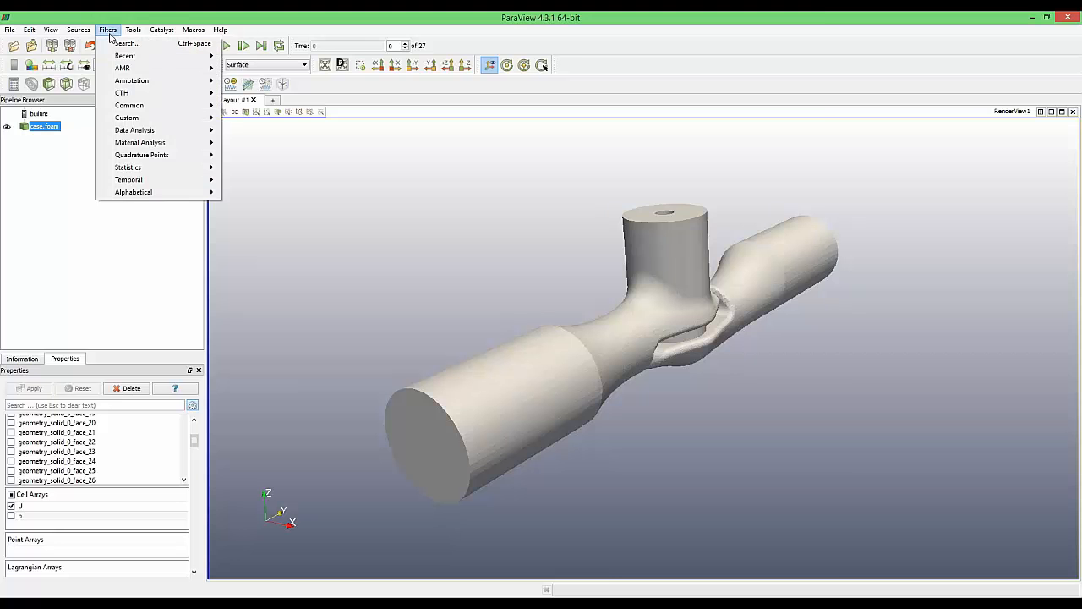
mouse_move(130, 195)
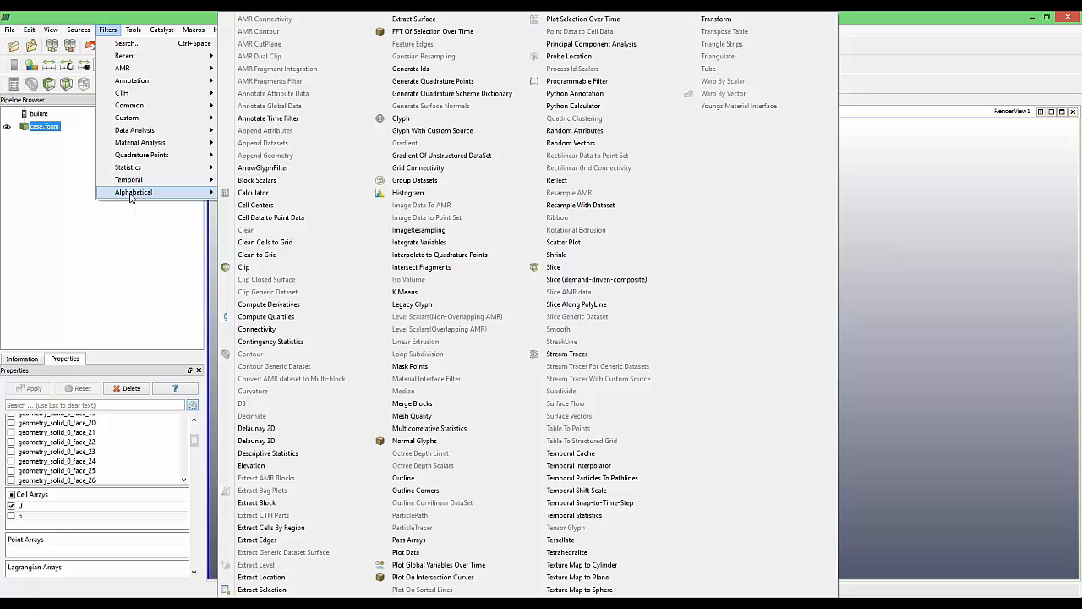
click(133, 282)
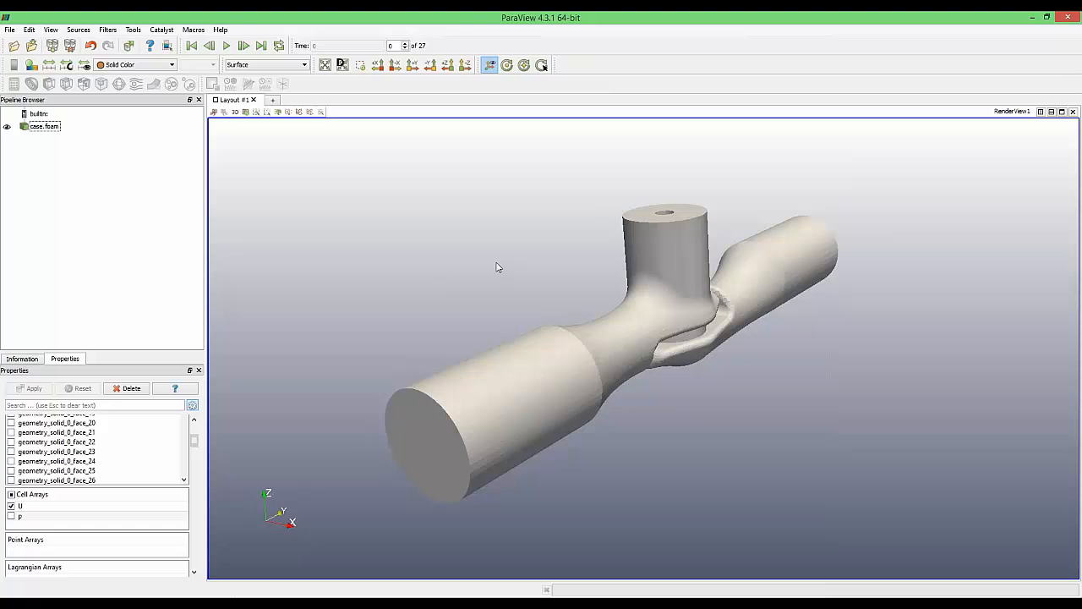
drag(497, 267, 411, 270)
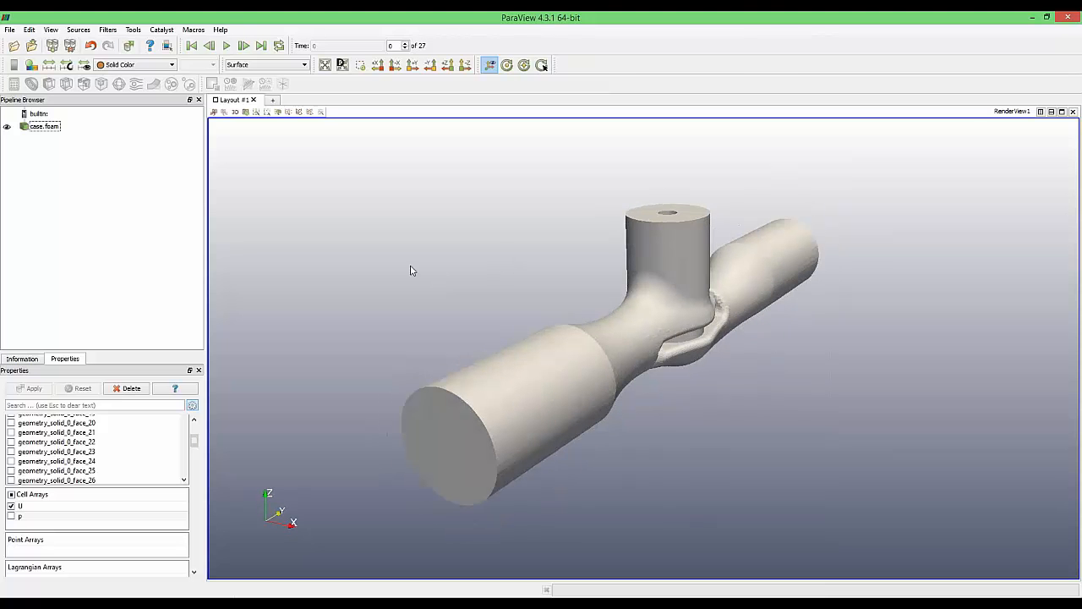
click(49, 128)
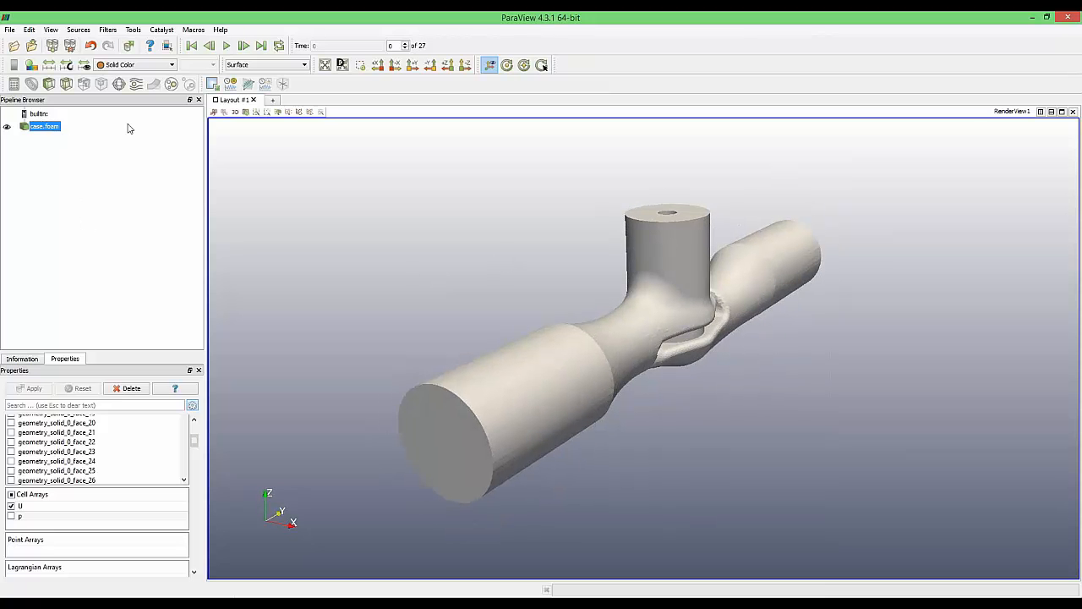
Add and apply an X-normal Slice filter through the valve
click(66, 85)
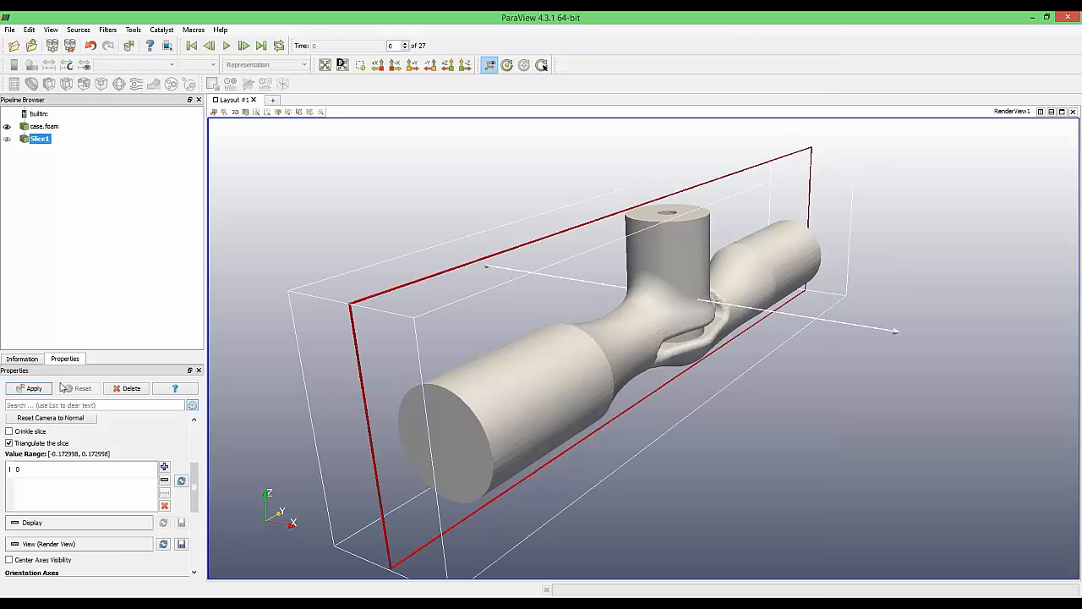
click(34, 388)
drag(314, 290, 763, 436)
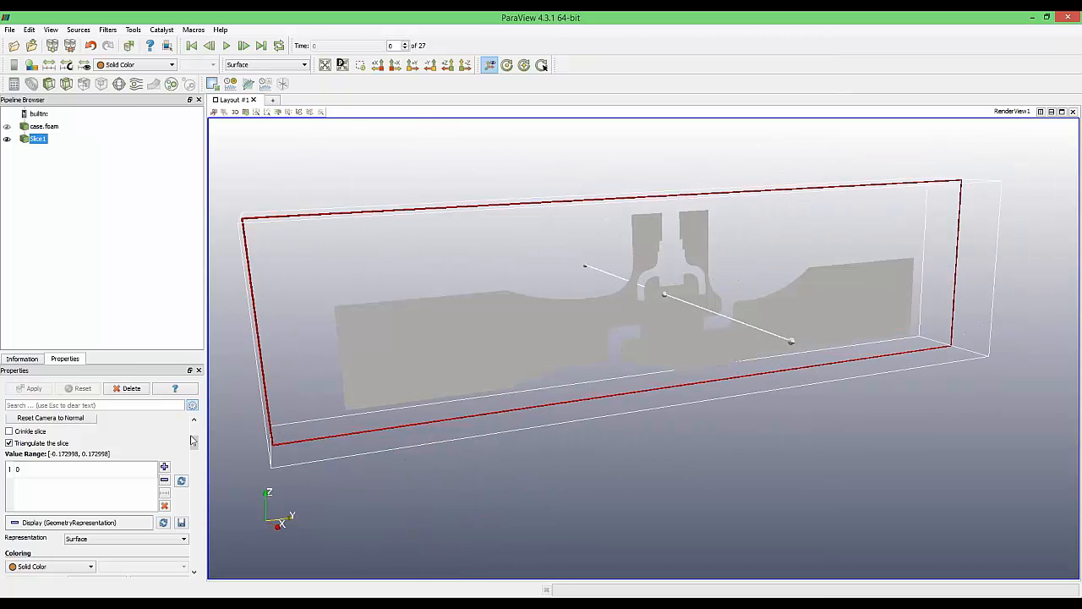
scroll(193, 439, up, 3)
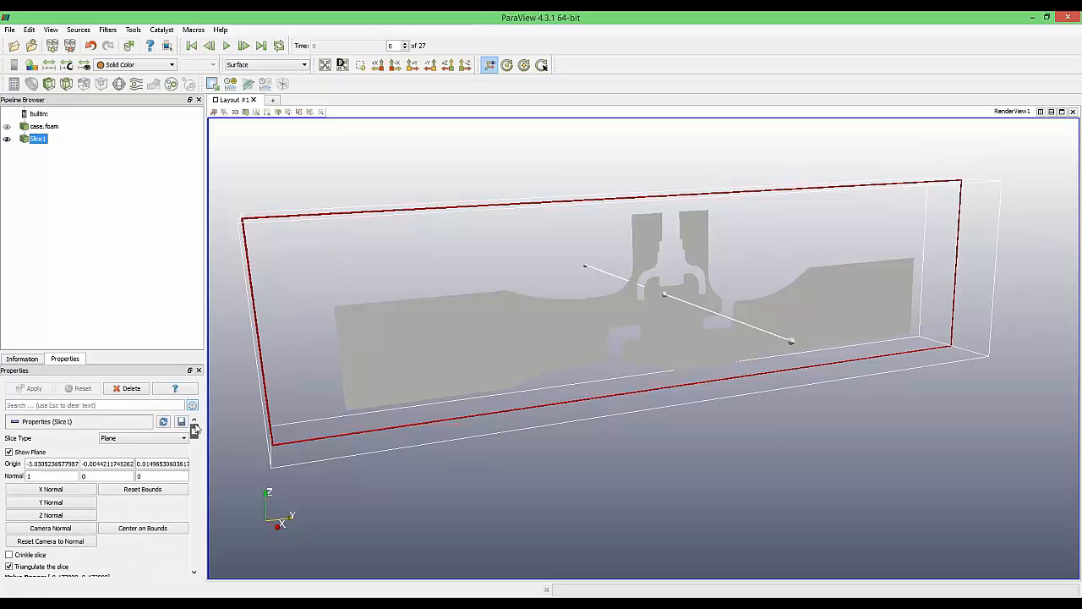
Hide the slice plane widget, turn the slice face-on, and colour it by U
click(9, 452)
drag(623, 444, 549, 433)
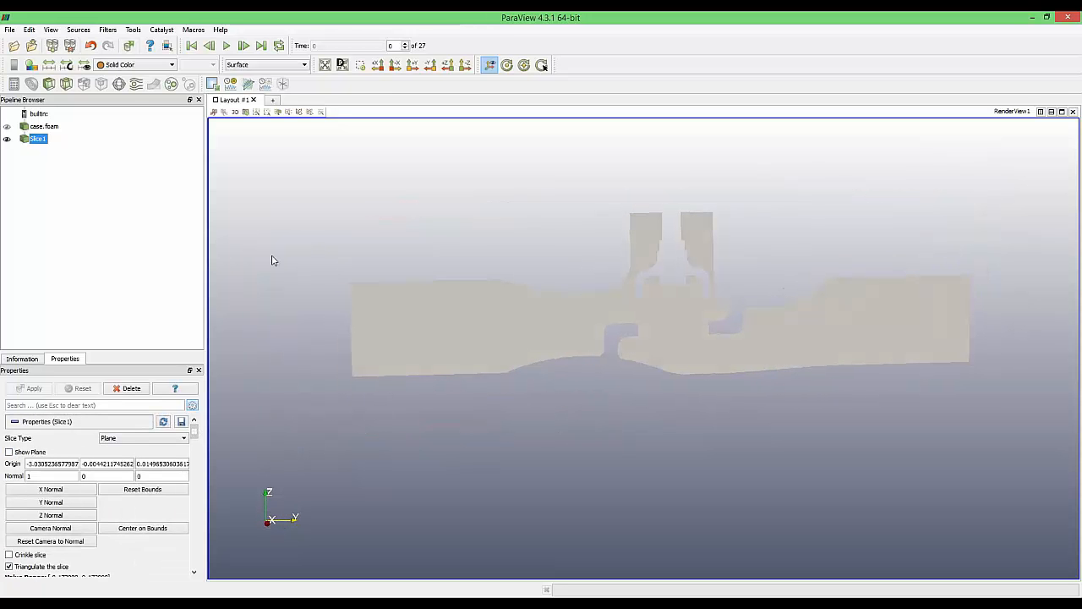
click(127, 65)
click(123, 84)
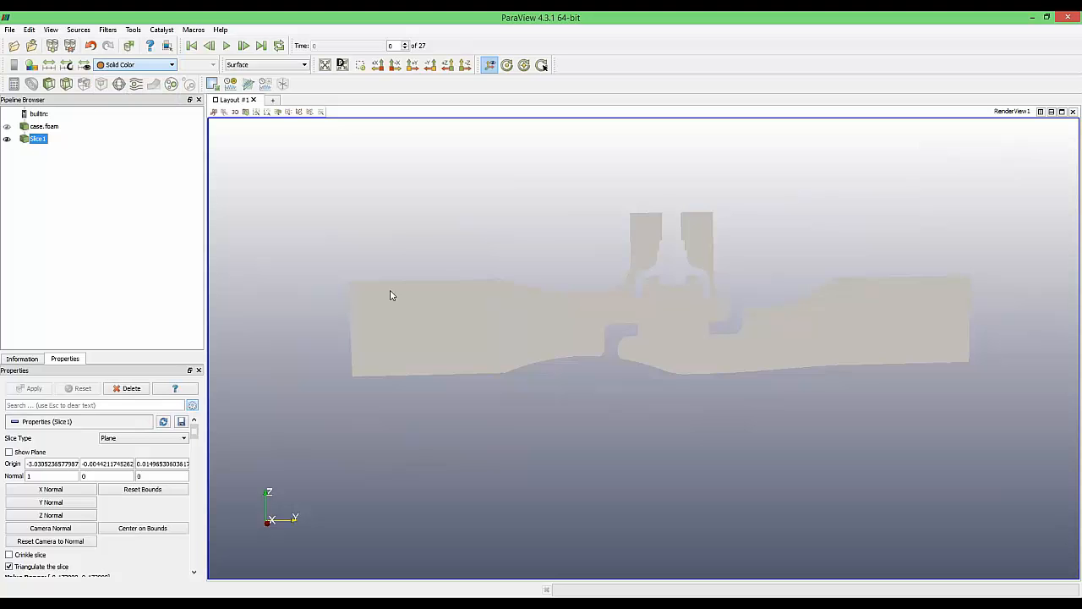
Jump to the last time step 2.6 and rescale the legend to 9.714e-04–2.490e+00
click(261, 46)
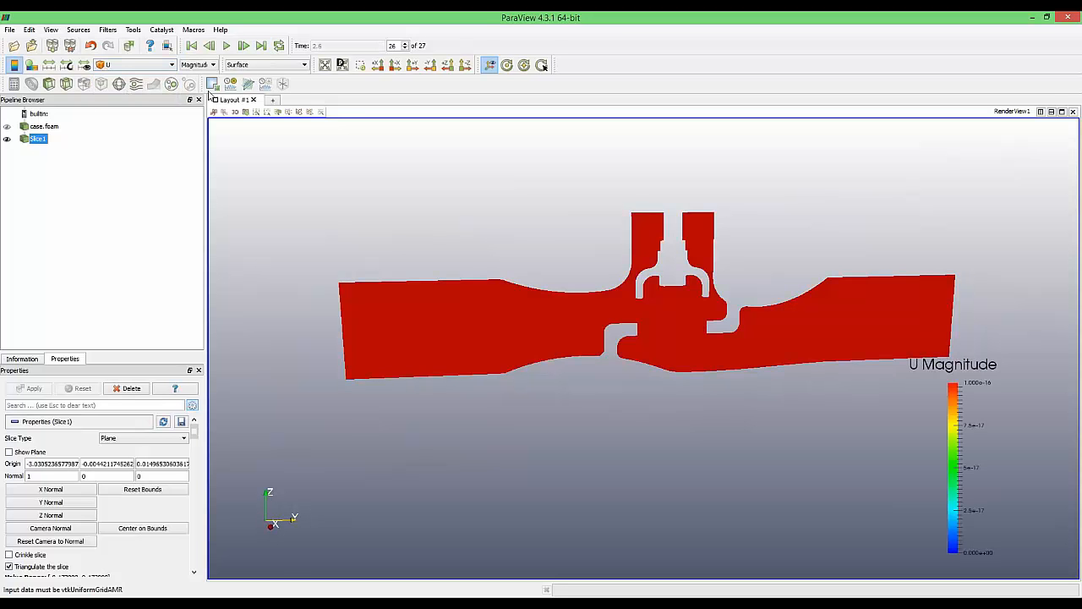
click(48, 66)
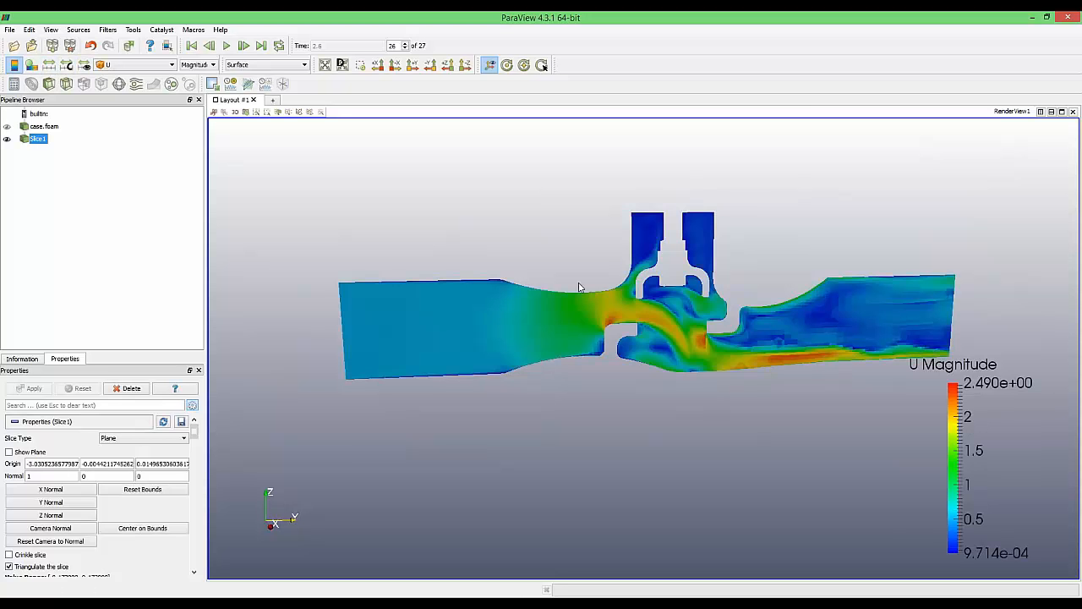
click(172, 66)
click(127, 83)
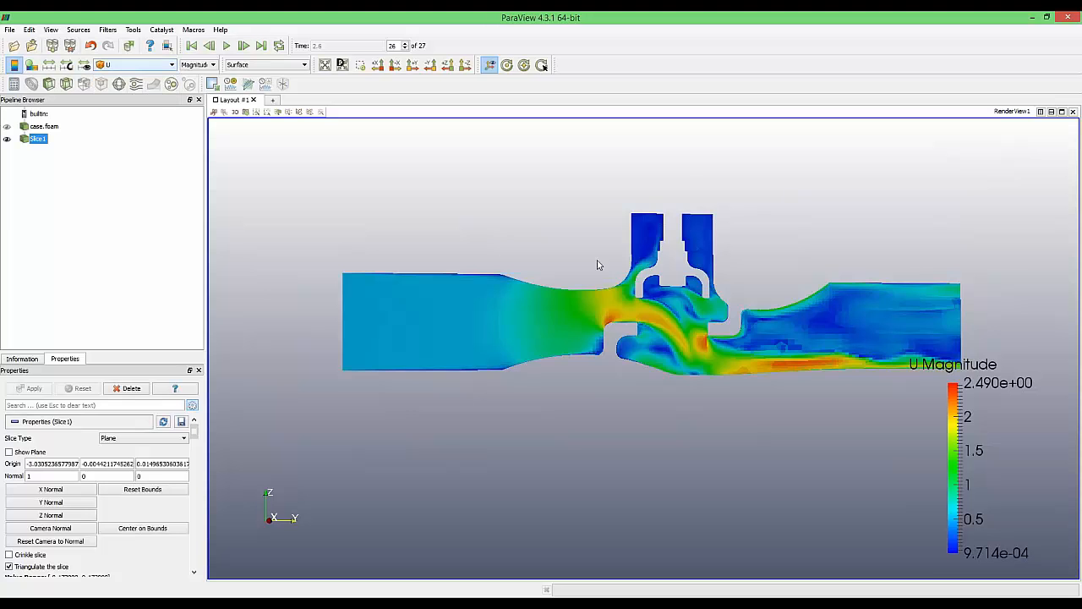
scroll(732, 305, up, 1)
scroll(733, 305, up, 2)
scroll(738, 299, down, 3)
middle_drag(732, 298, 700, 279)
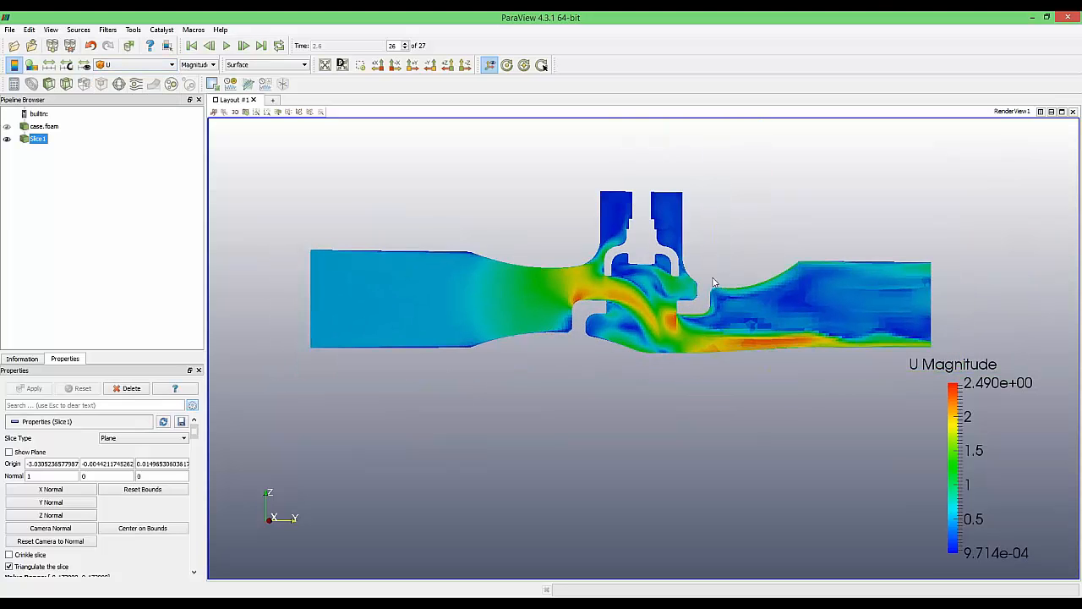
scroll(687, 311, up, 1)
scroll(687, 308, up, 1)
scroll(687, 308, down, 1)
drag(556, 302, 573, 308)
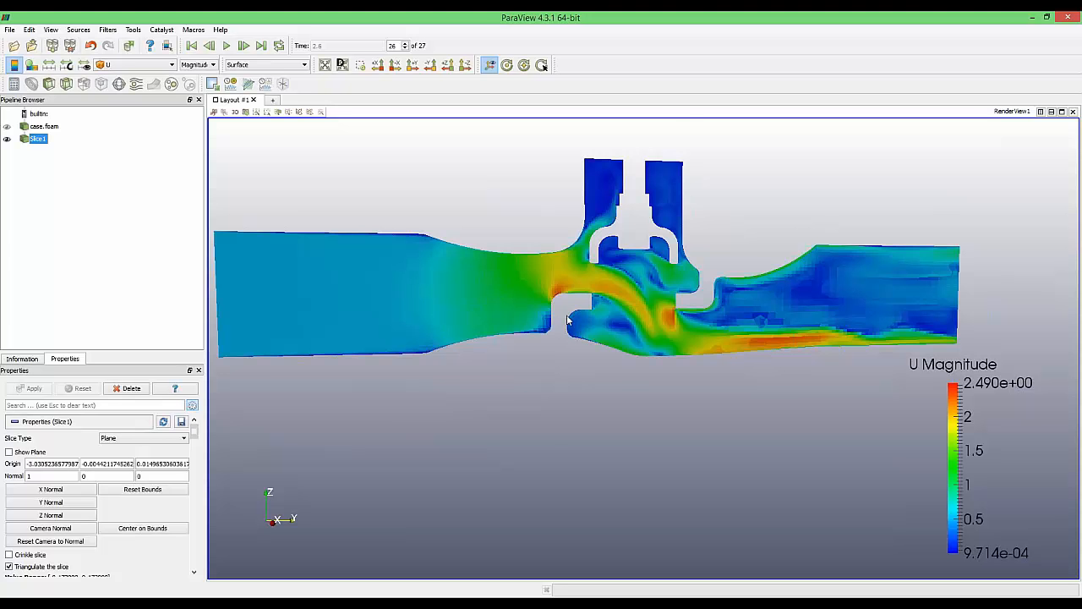
scroll(570, 323, up, 2)
scroll(584, 331, down, 4)
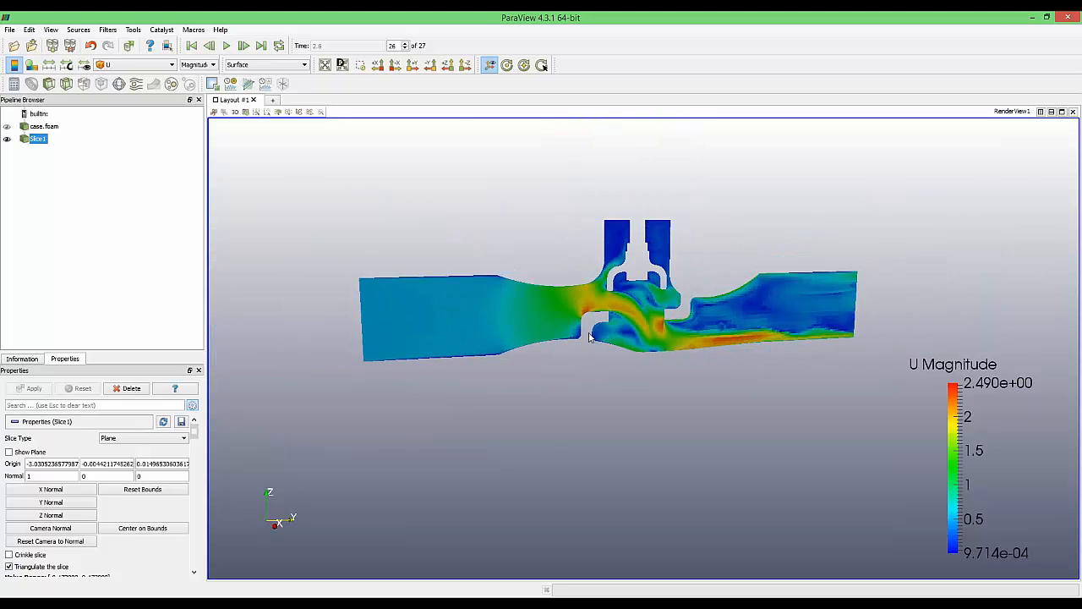
scroll(592, 336, up, 1)
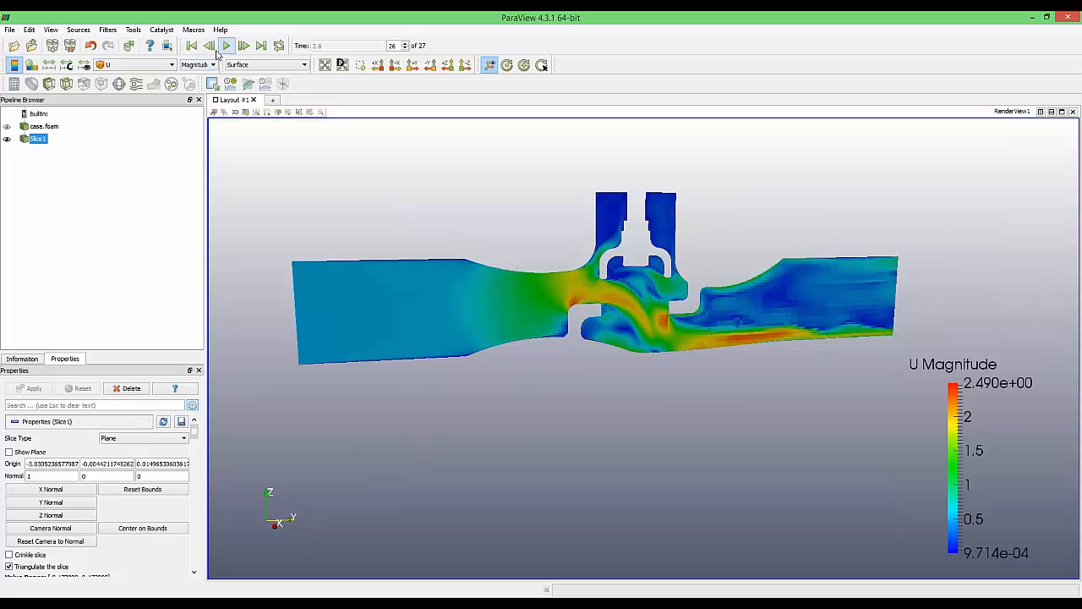
Step back through the time steps to the first frame, then return to time 2.6
click(215, 50)
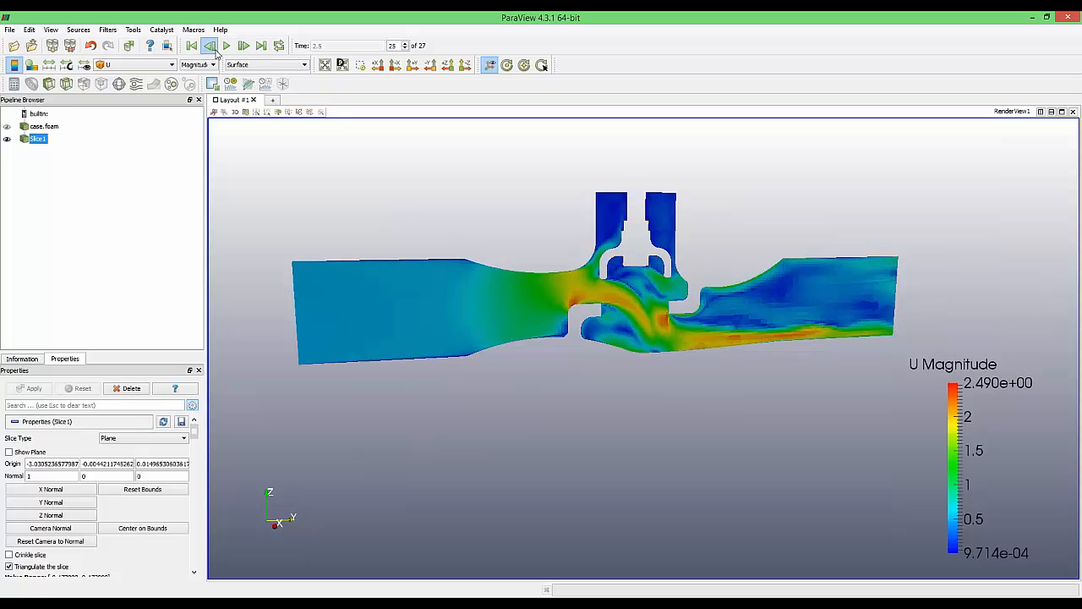
click(214, 50)
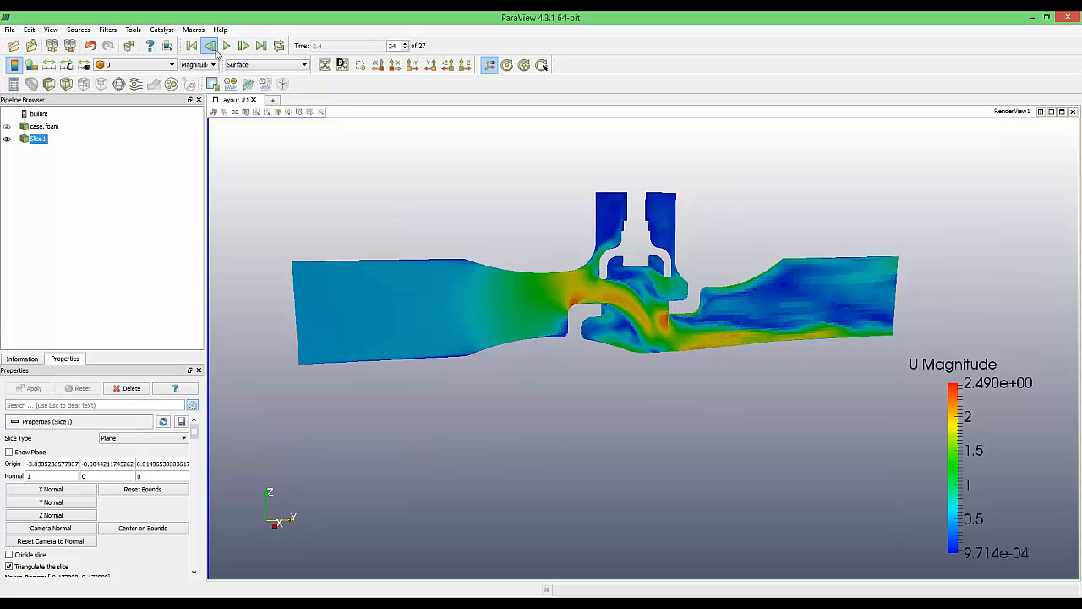
click(215, 51)
click(215, 51)
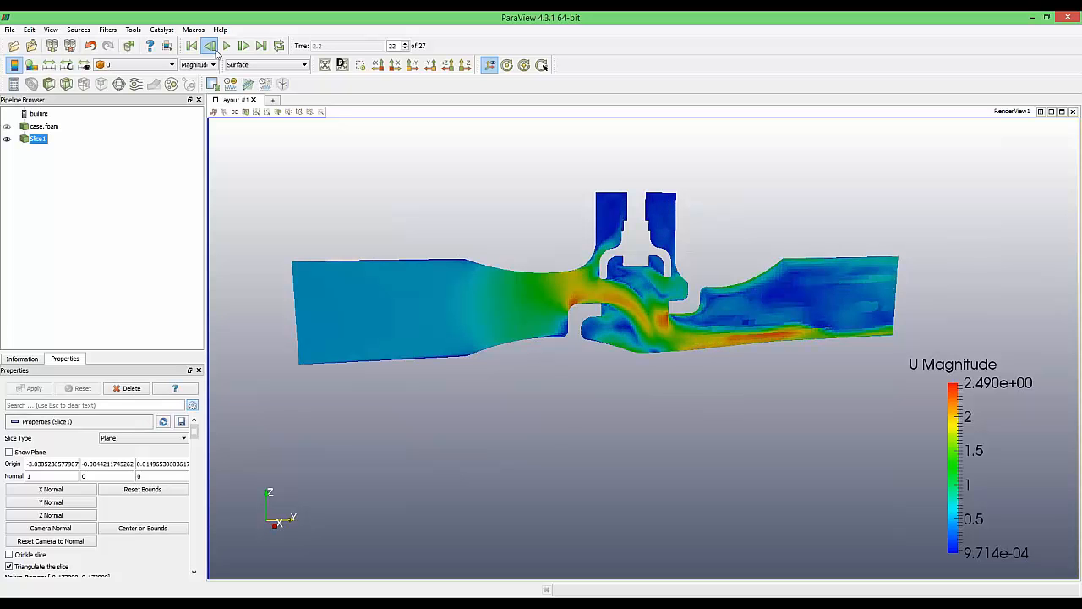
click(214, 51)
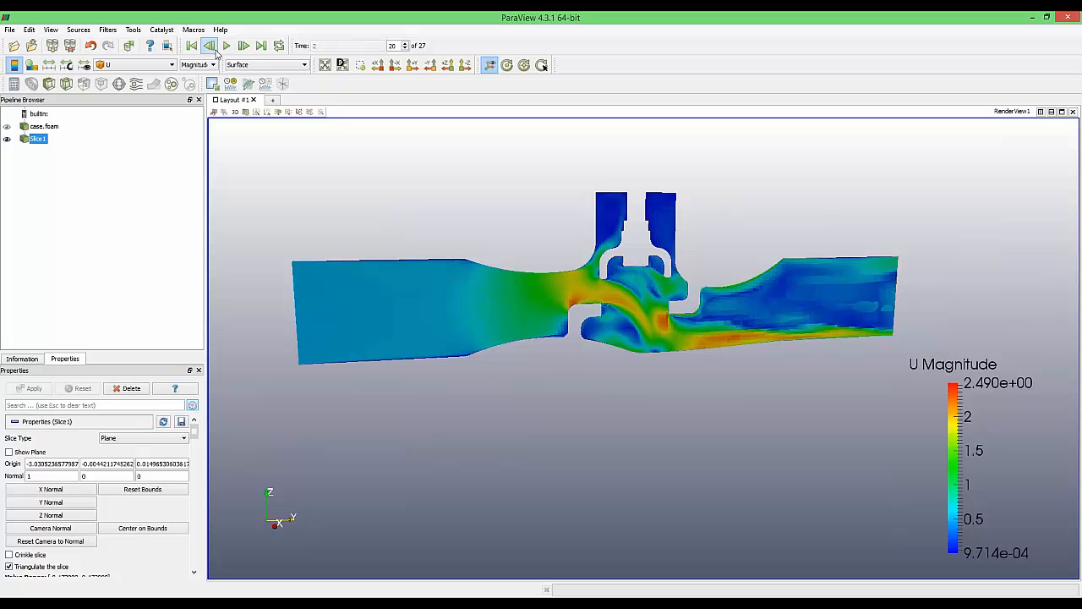
click(215, 50)
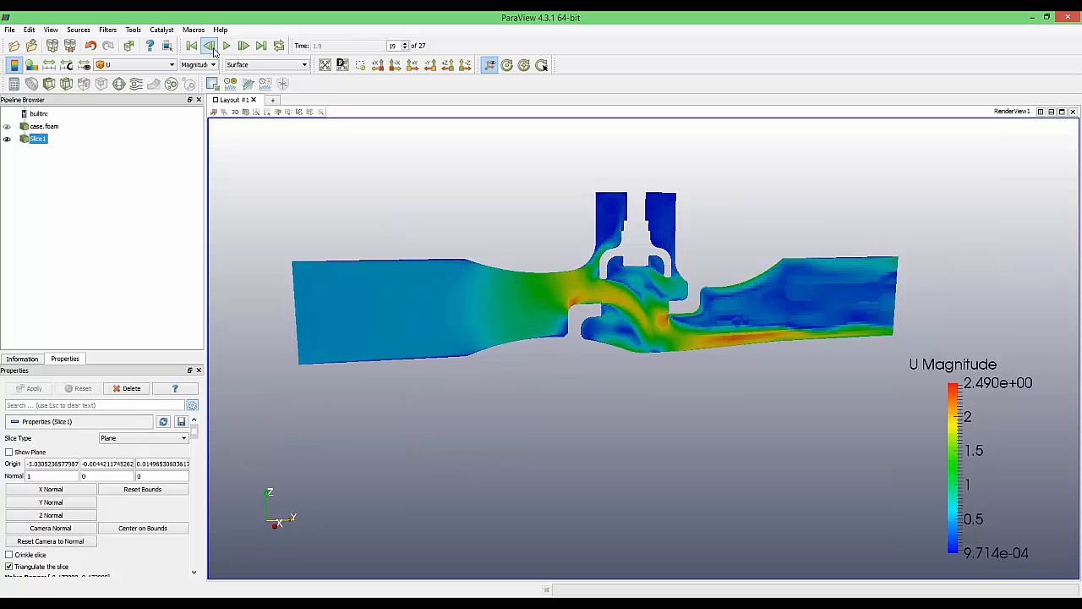
click(215, 51)
click(214, 50)
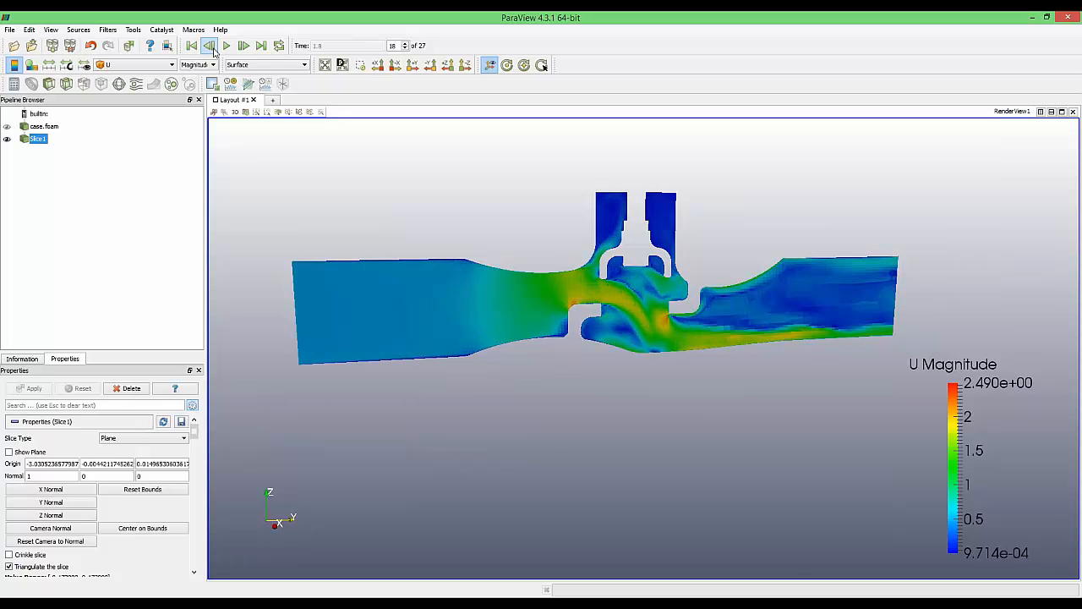
click(215, 53)
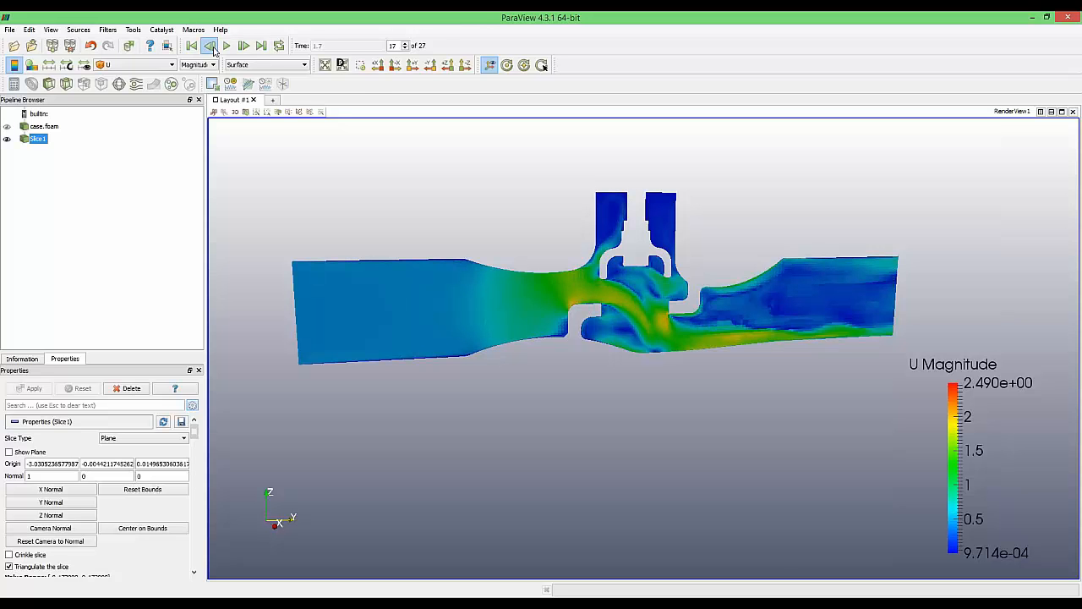
click(214, 51)
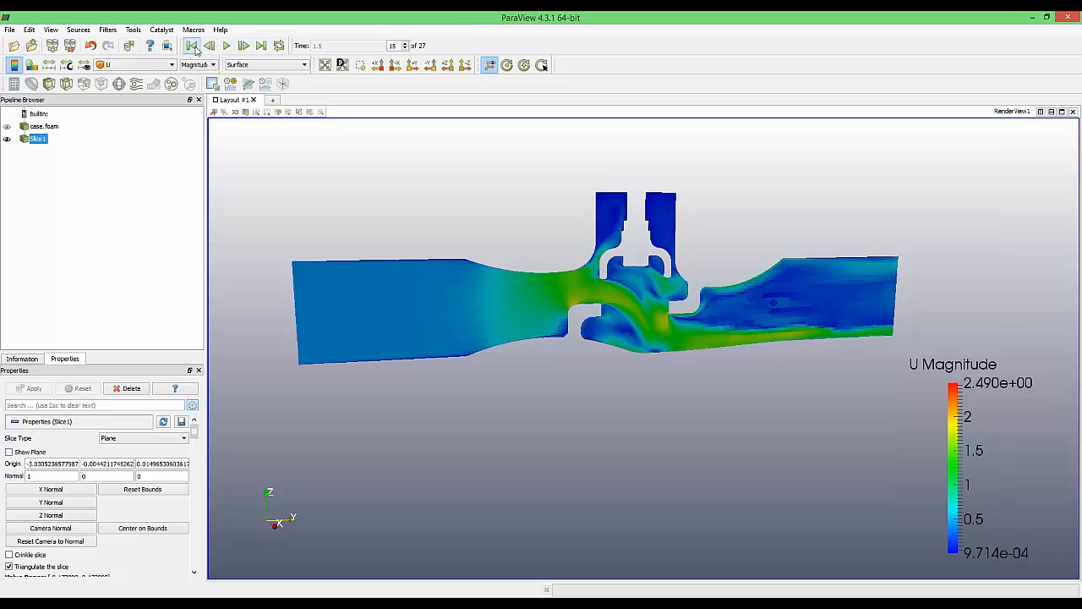
click(195, 51)
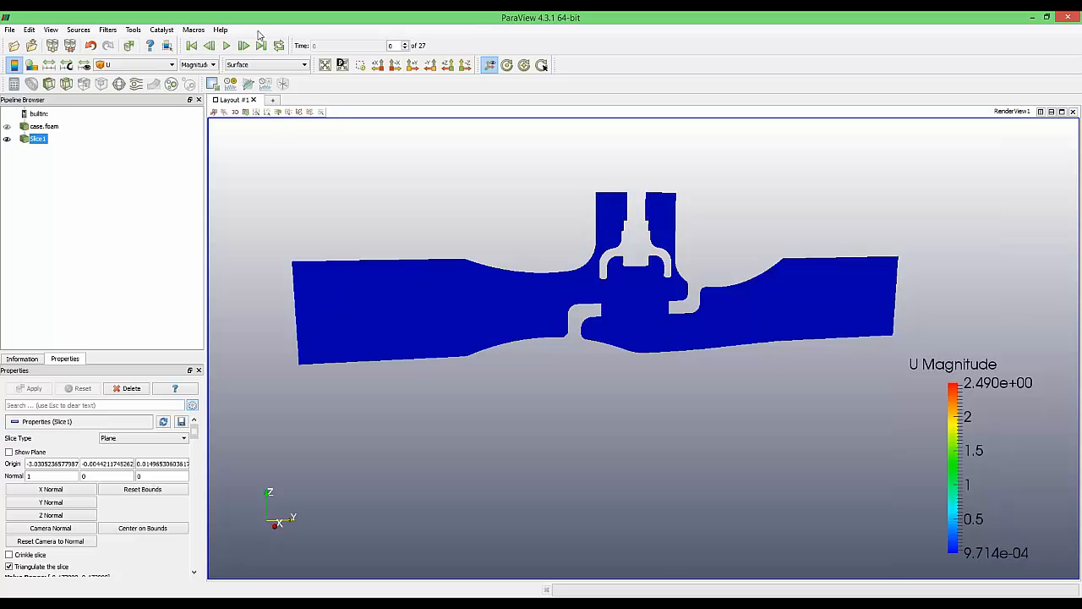
click(243, 46)
click(260, 47)
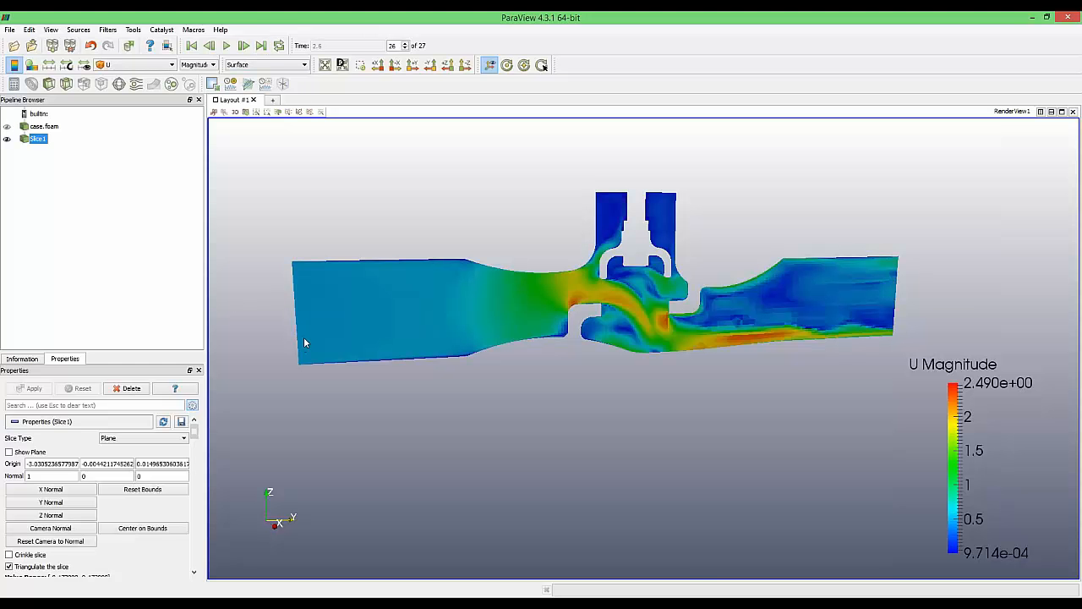
scroll(509, 274, up, 2)
scroll(463, 194, down, 1)
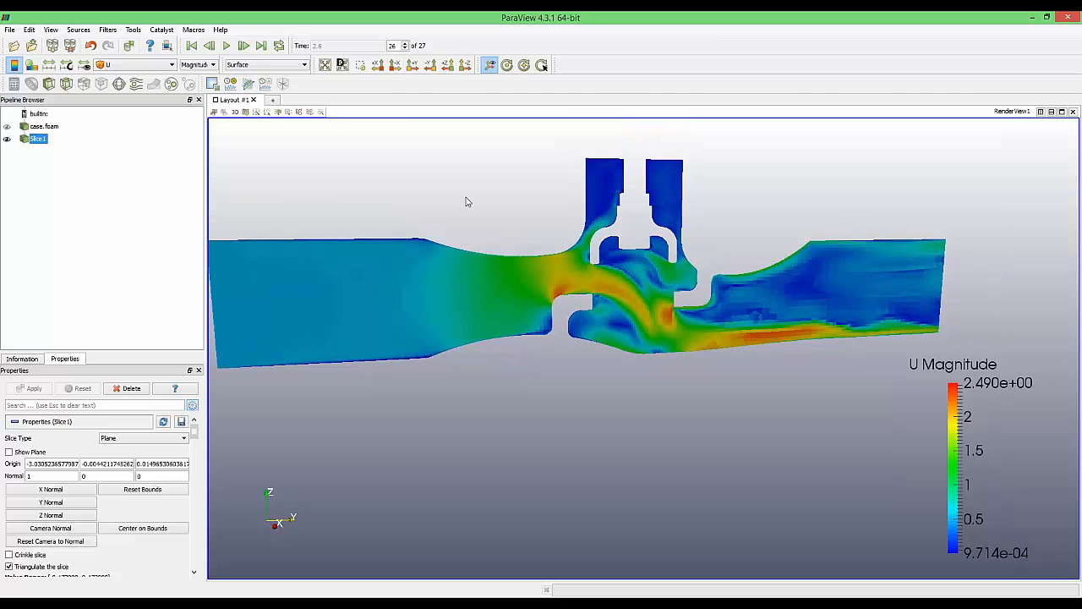
View the slice straight on along -X, zoomed and shifted up-left
click(411, 70)
click(399, 68)
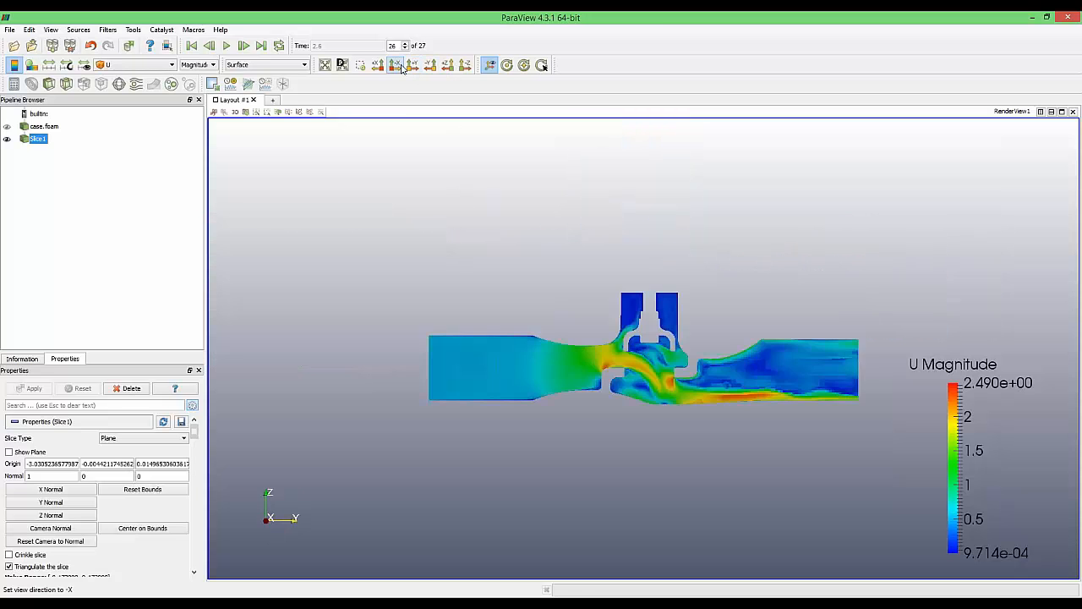
scroll(700, 444, up, 2)
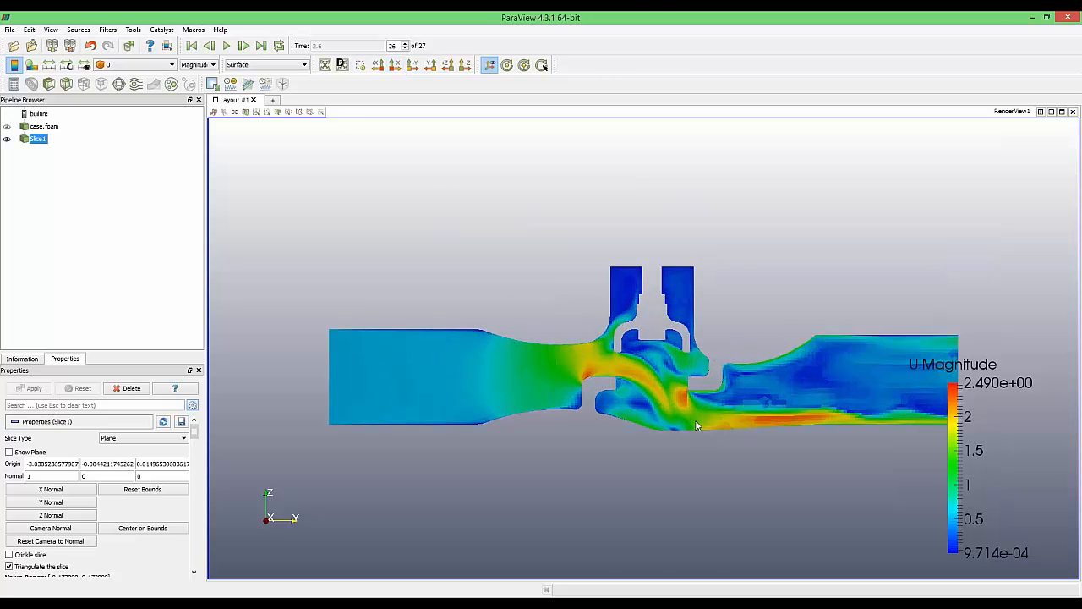
middle_drag(695, 419, 618, 410)
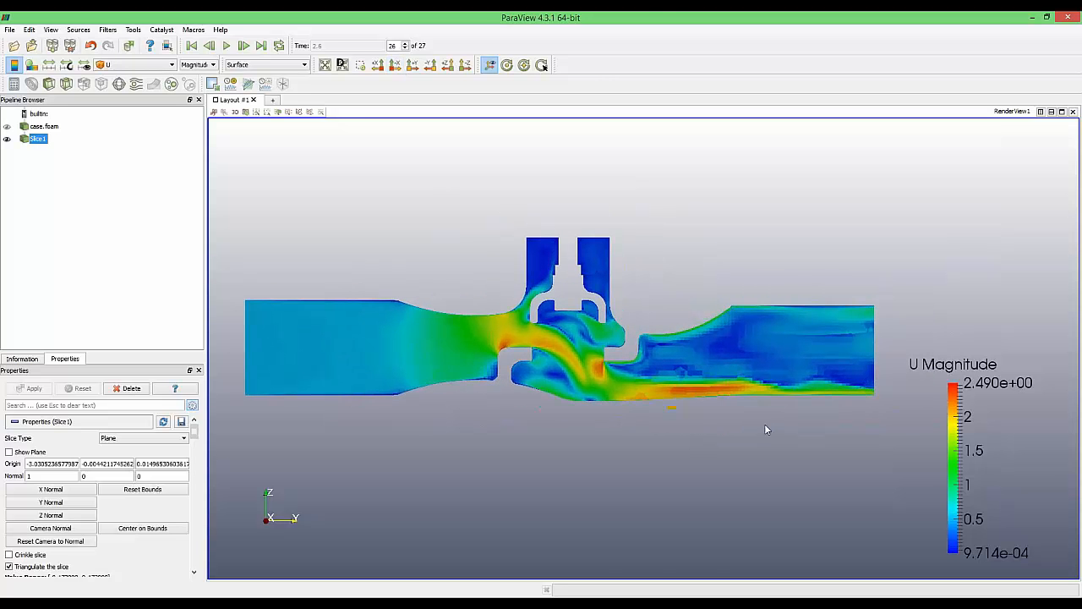
Place the U Magnitude legend horizontally across the top centre of the view
drag(995, 429, 561, 152)
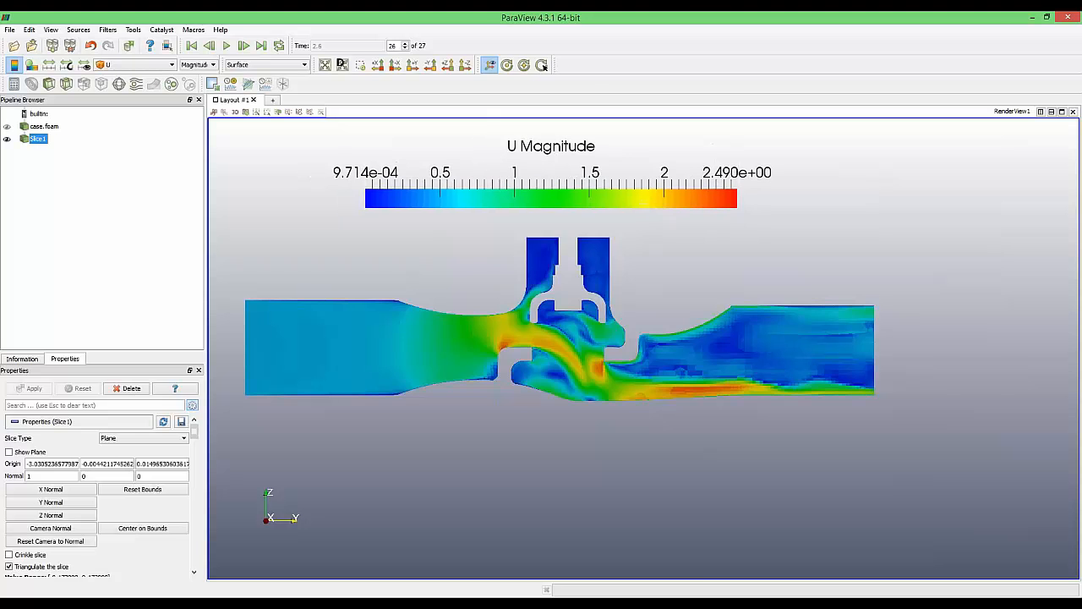
middle_drag(659, 365, 677, 379)
scroll(678, 379, up, 2)
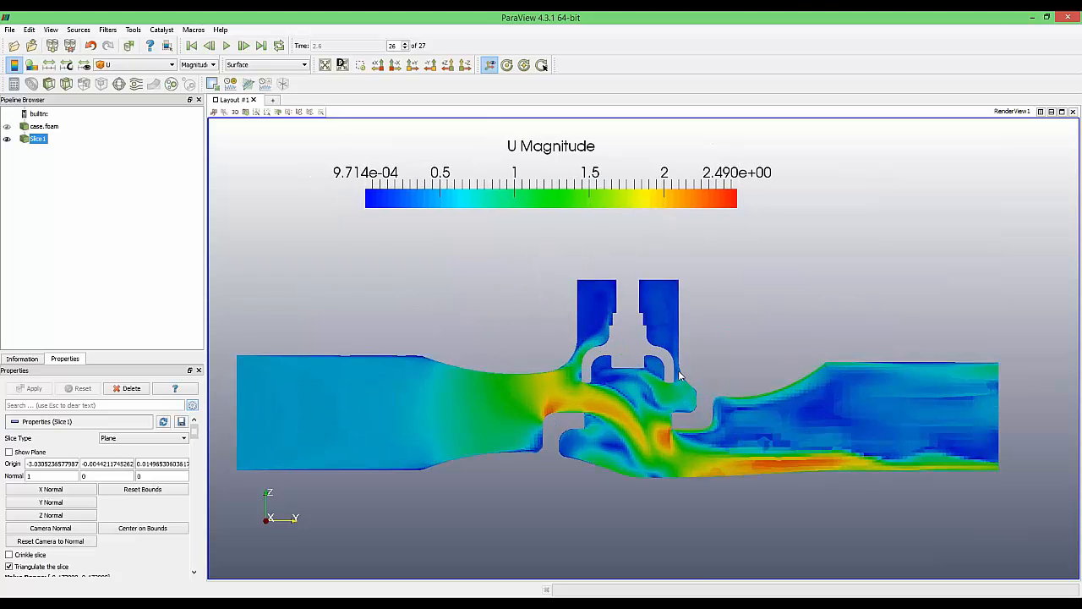
drag(577, 199, 615, 199)
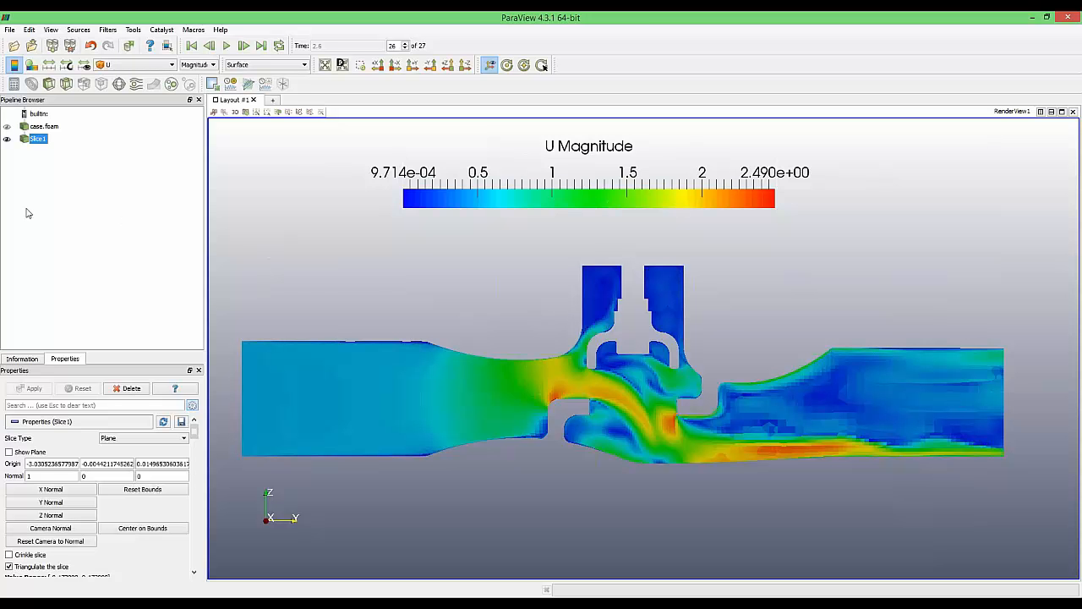
click(9, 30)
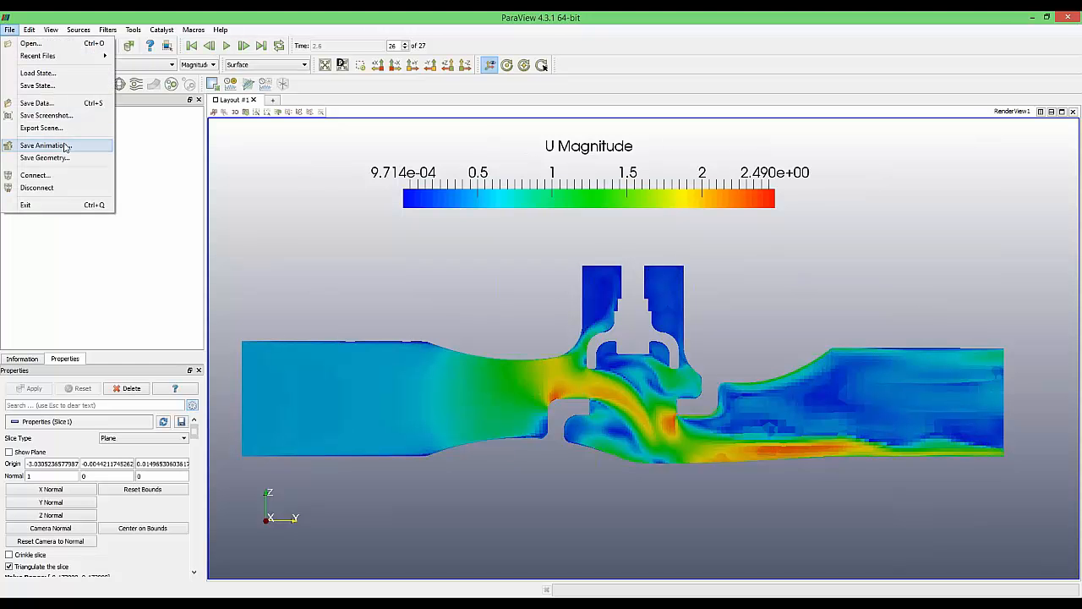
Save the animation at frame rate 1 as aaa.avi on the Desktop
click(46, 145)
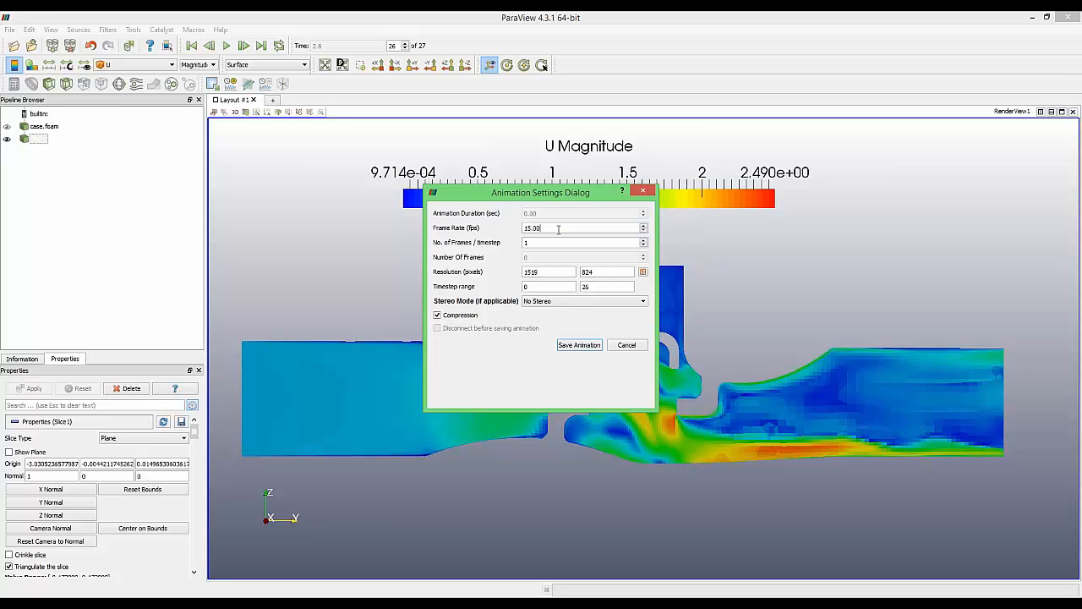
double_click(542, 228)
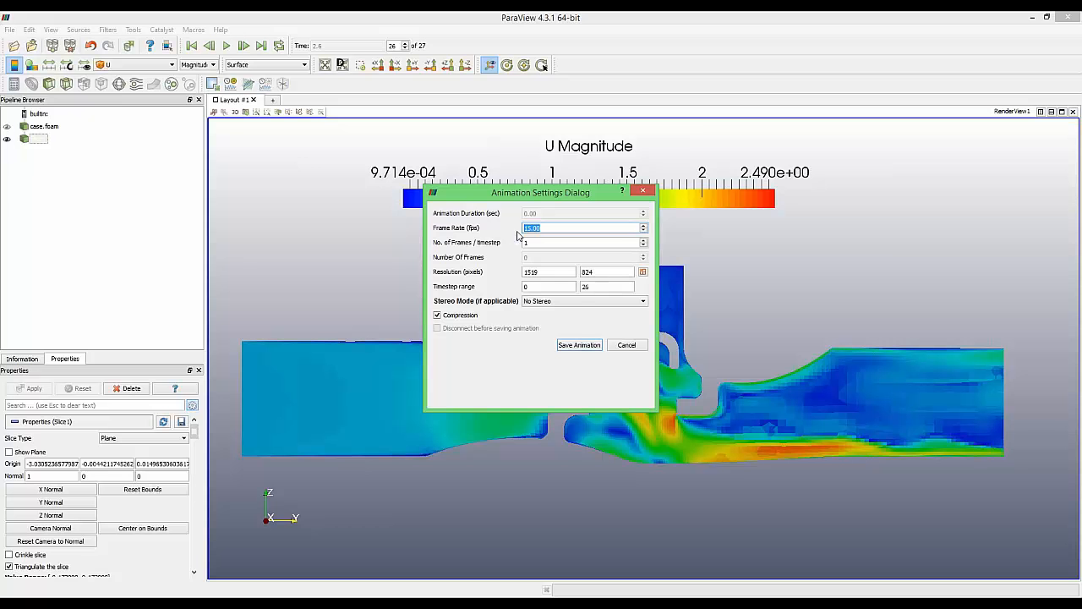
text(1)
click(578, 352)
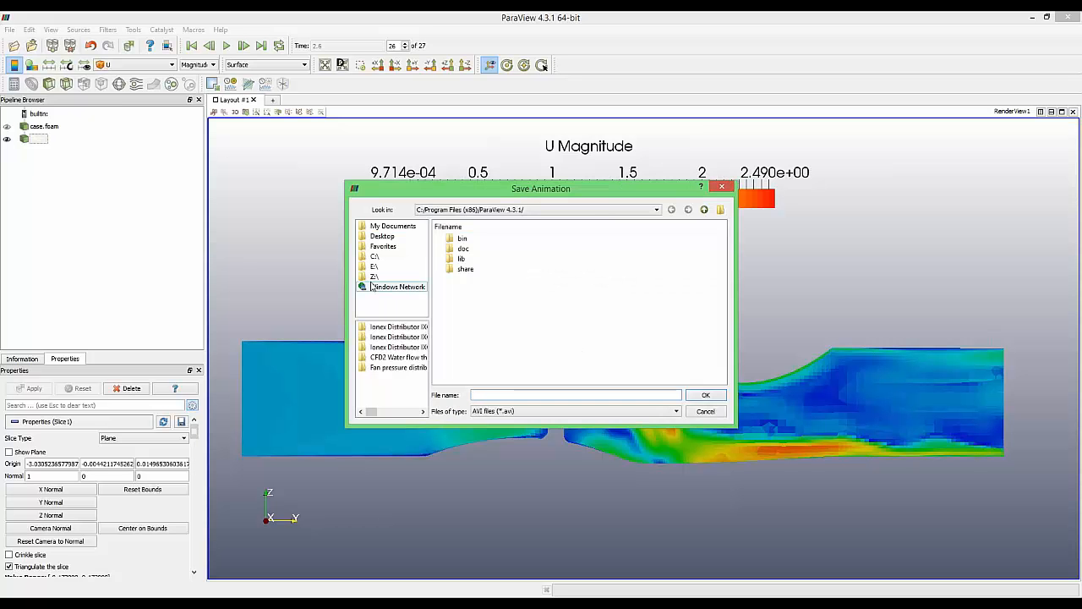
click(398, 235)
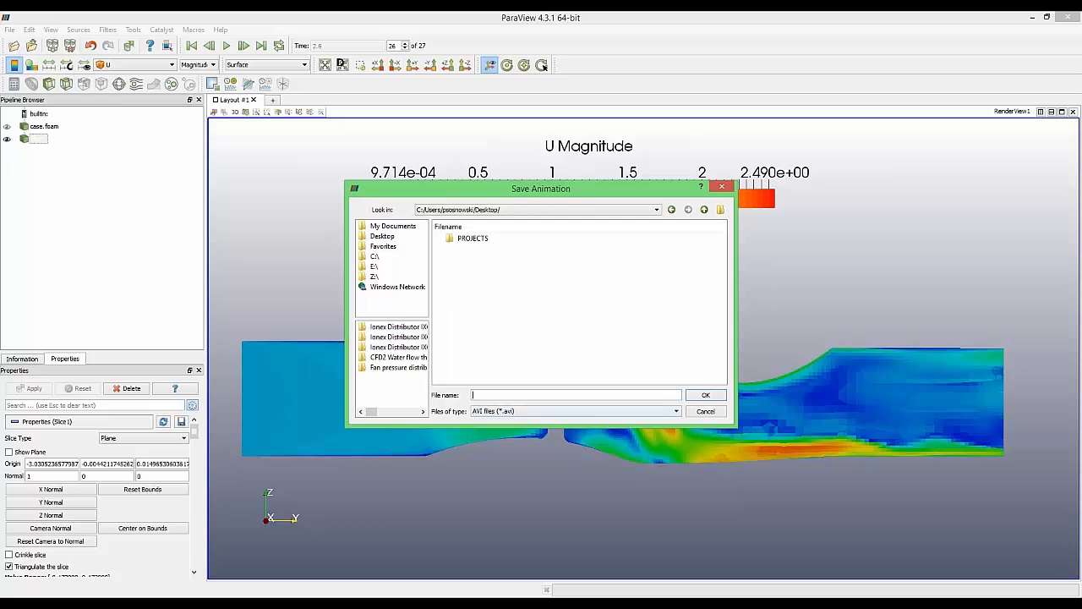
text(aaa)
click(705, 395)
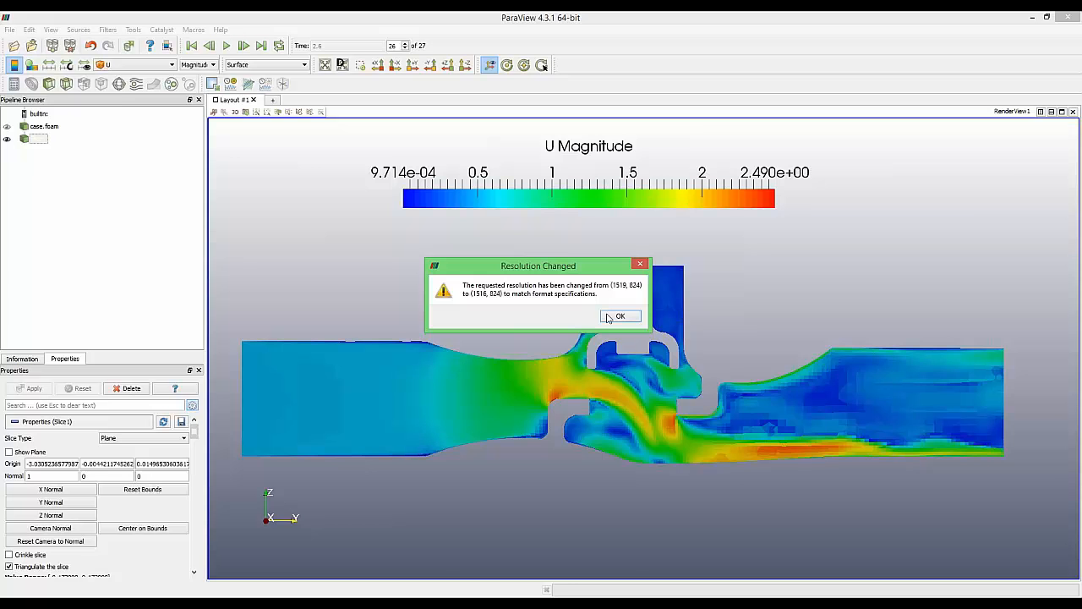
click(620, 317)
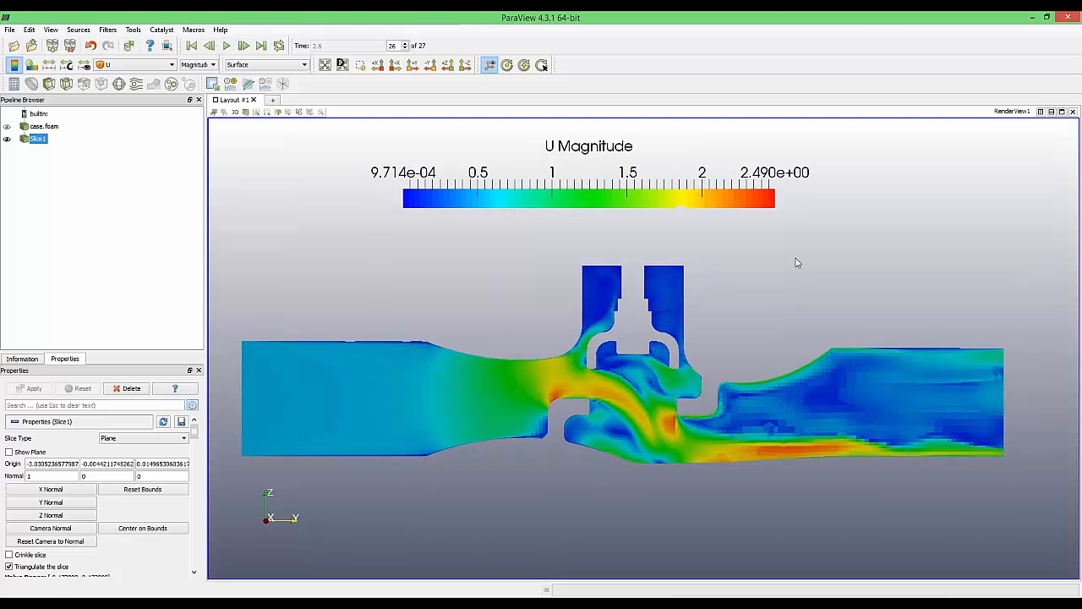
Minimize ParaView, end the slide show, and minimize PowerPoint to reveal the desktop
click(1032, 18)
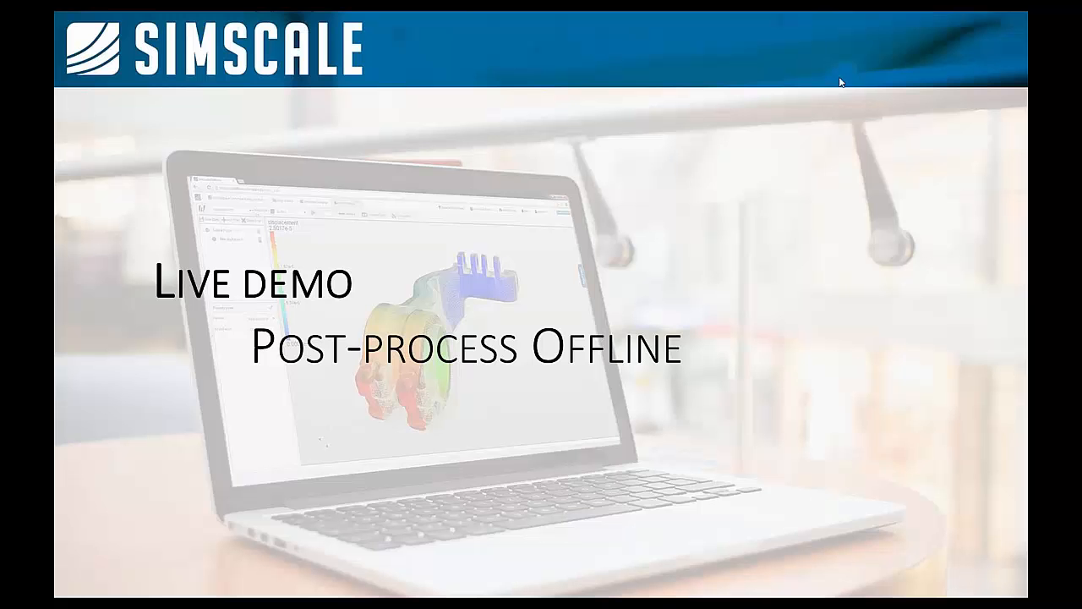
key(Escape)
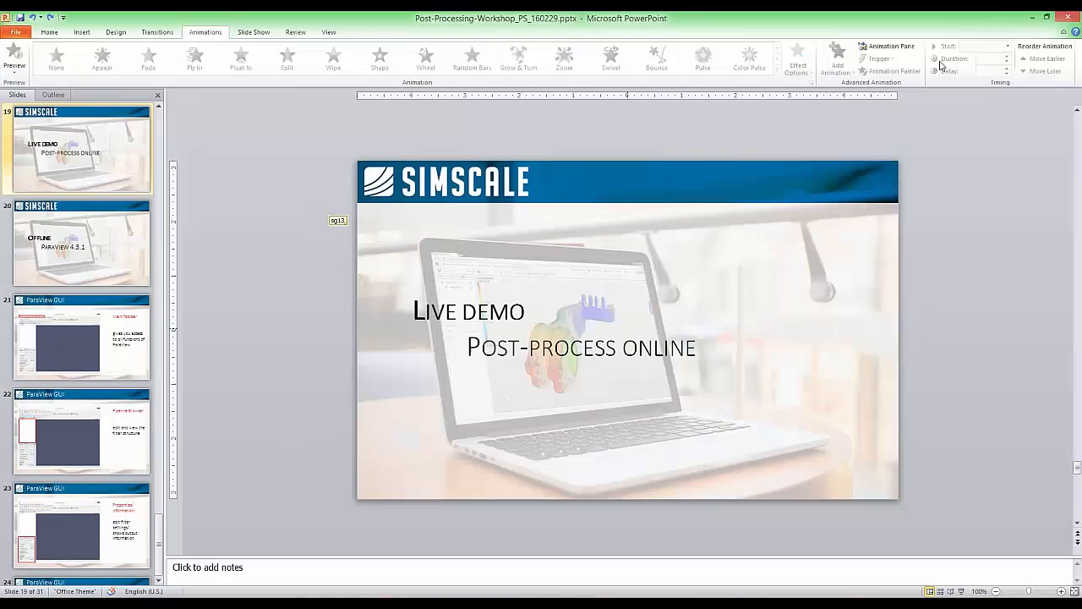
click(1030, 20)
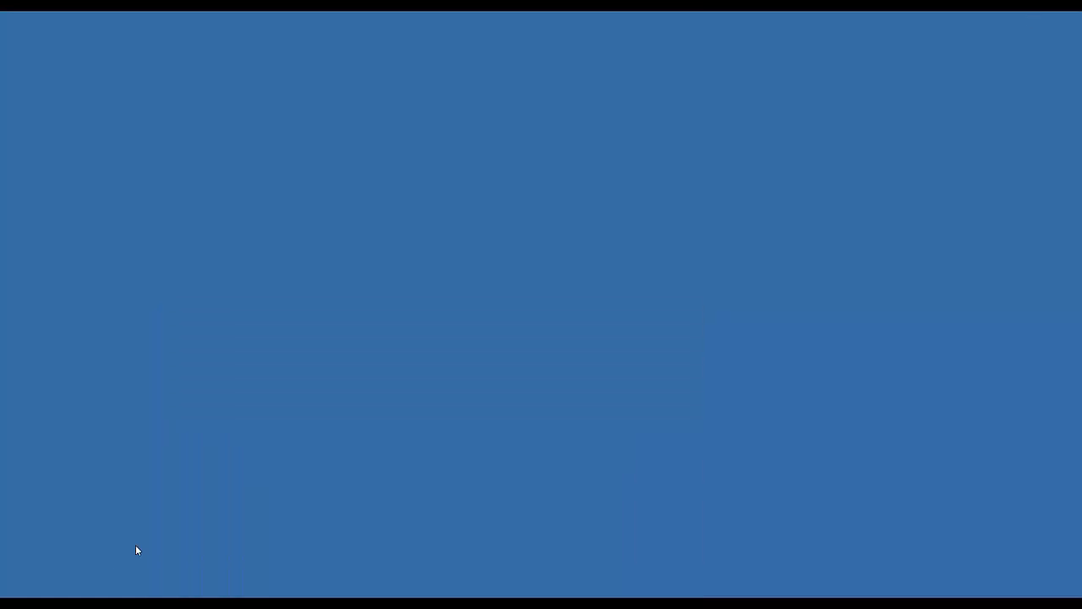
Go to This PC > Desktop in Explorer, play aaa.avi, then close the player
click(101, 590)
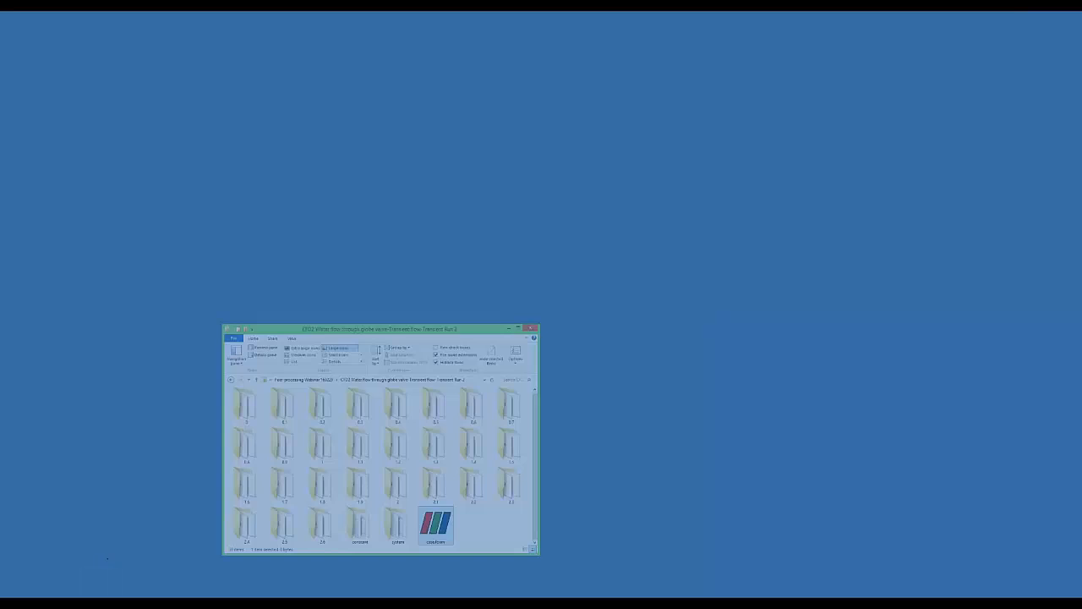
click(441, 235)
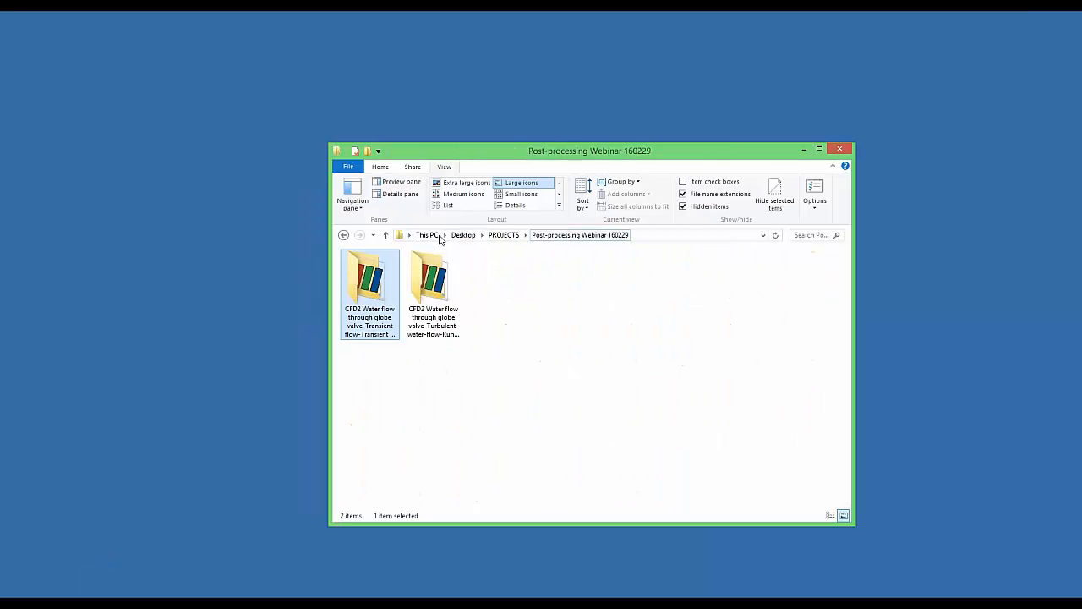
click(425, 235)
double_click(410, 279)
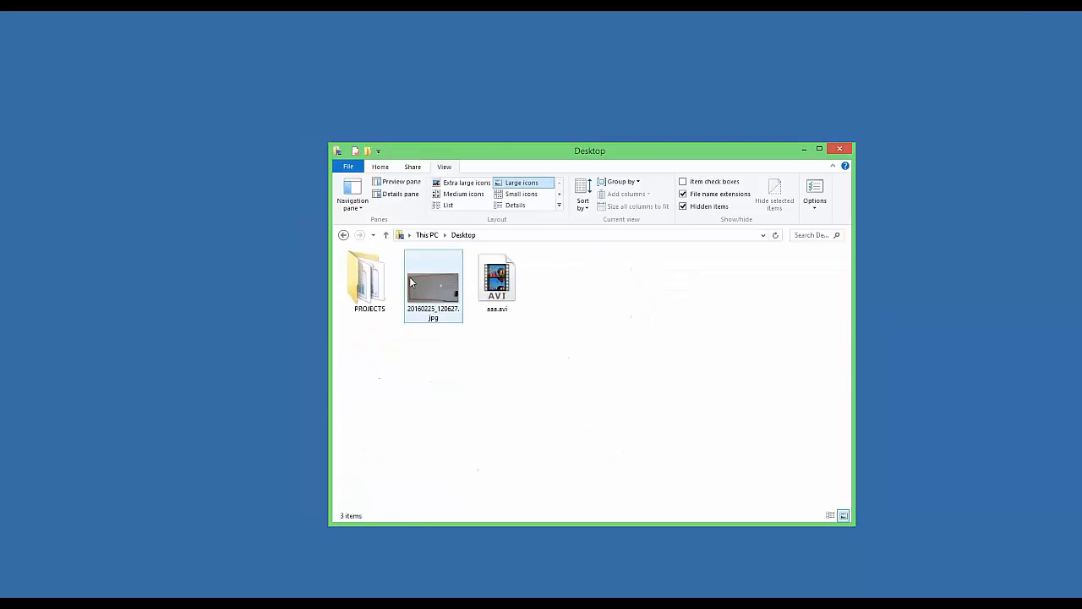
click(497, 281)
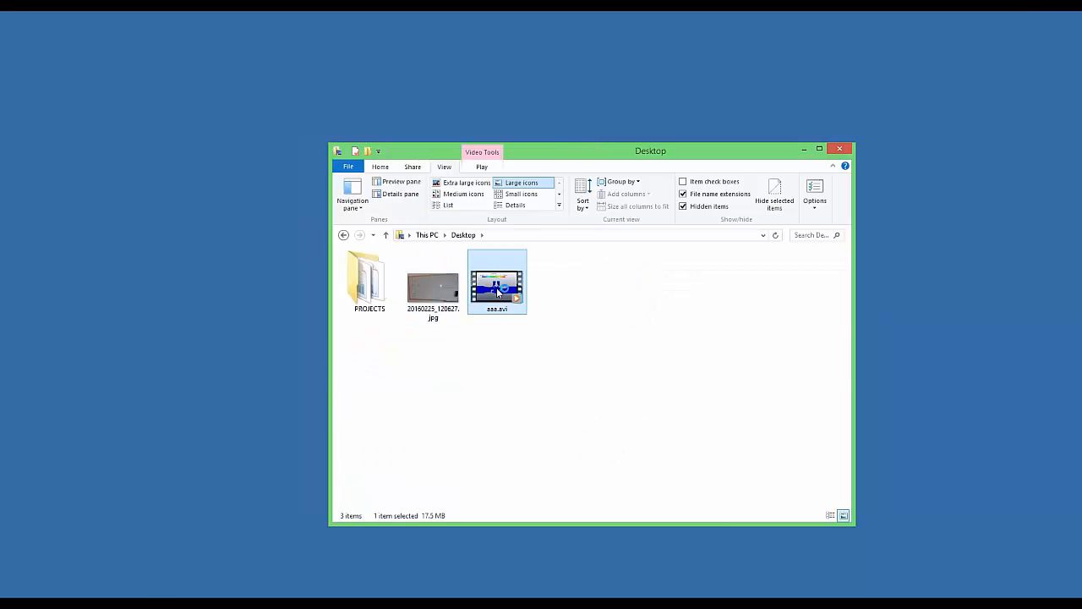
double_click(497, 288)
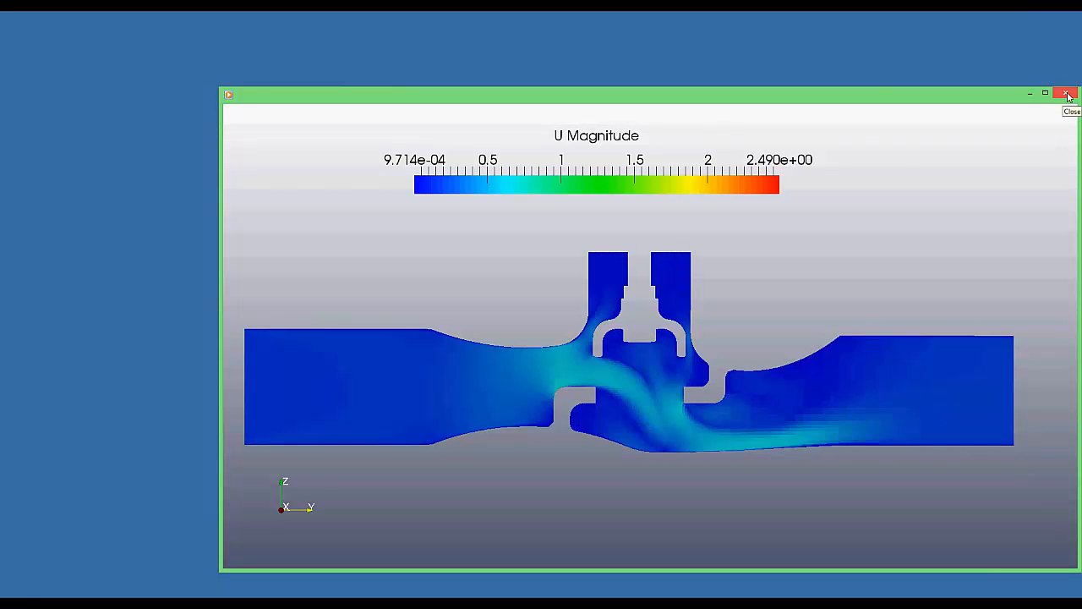
click(1065, 93)
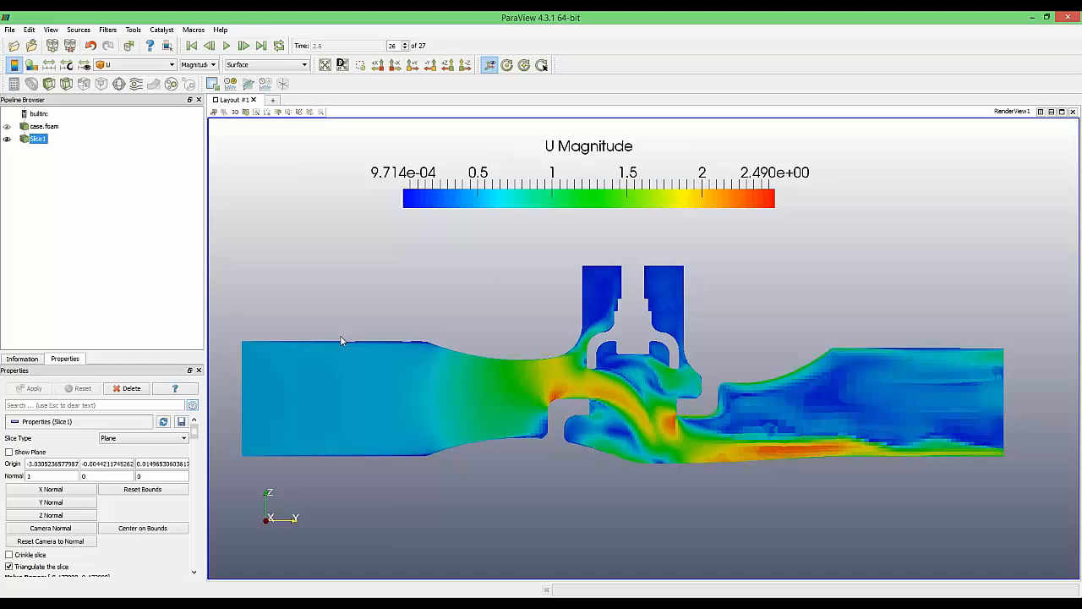
Angle the view obliquely onto the slice and make the full case.foam valve geometry visible
drag(353, 309, 651, 378)
scroll(651, 377, down, 2)
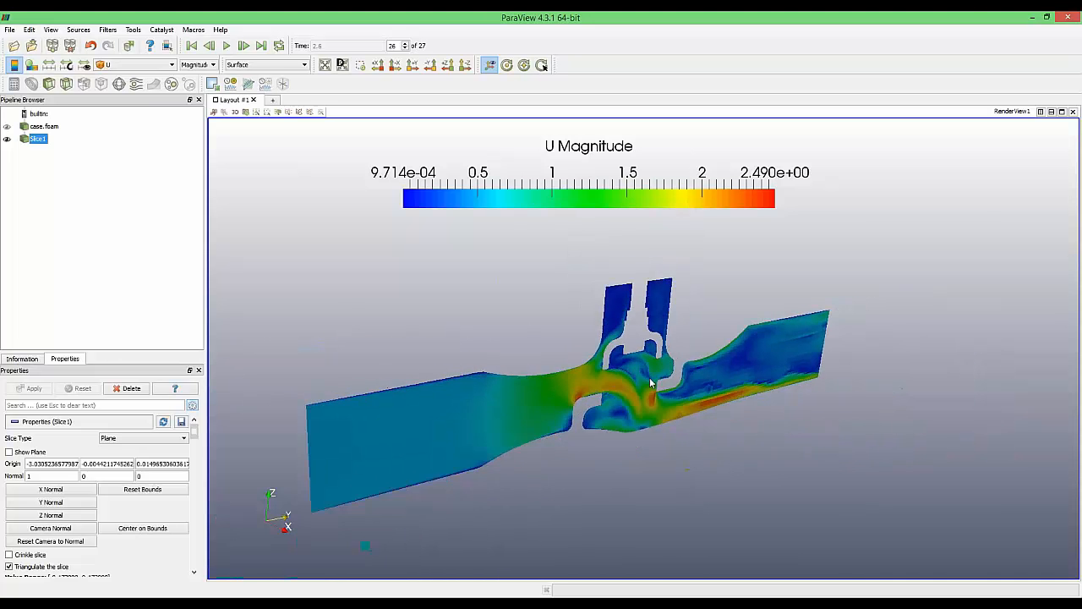
middle_drag(651, 377, 699, 363)
scroll(663, 361, down, 2)
scroll(676, 360, up, 2)
mouse_move(676, 359)
mouse_down()
mouse_move(614, 352)
mouse_move(655, 355)
mouse_up()
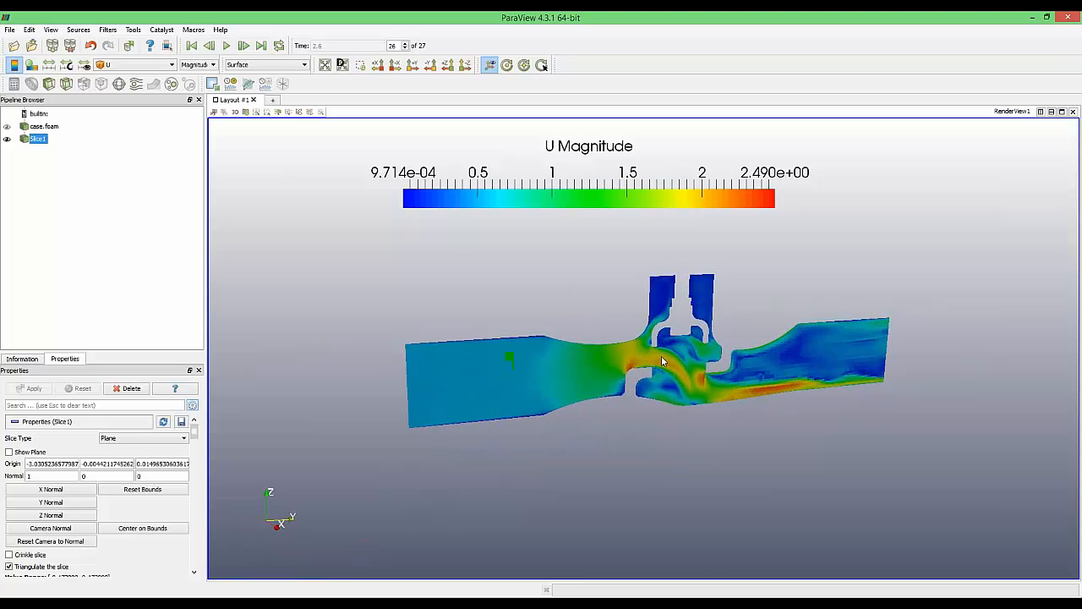
click(43, 126)
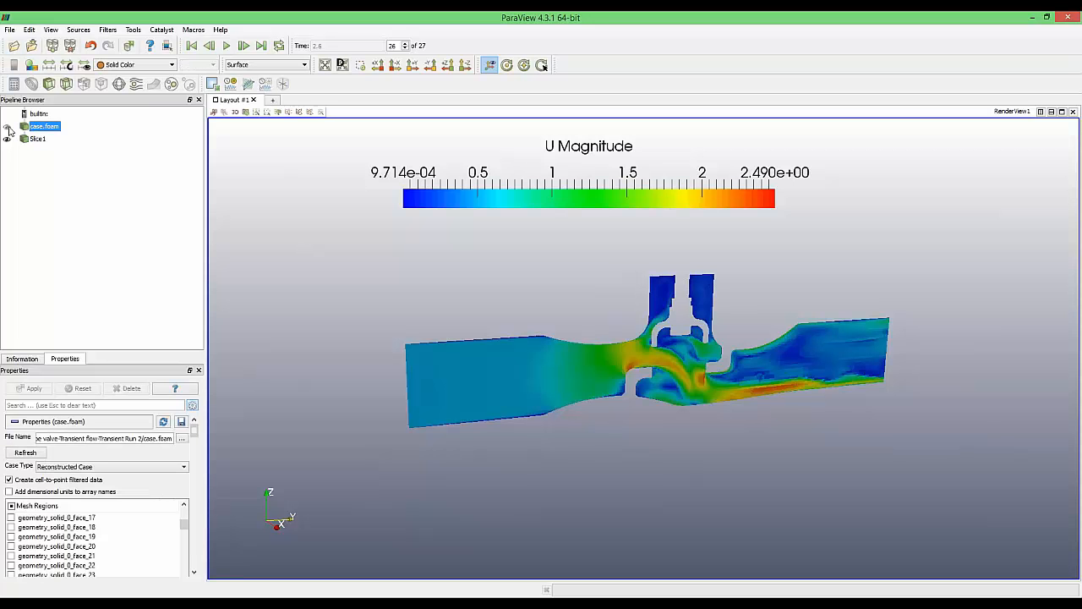
click(7, 126)
Set the case.foam opacity to 0.6 in the Styling section, after first trying 0.4
drag(355, 260, 296, 432)
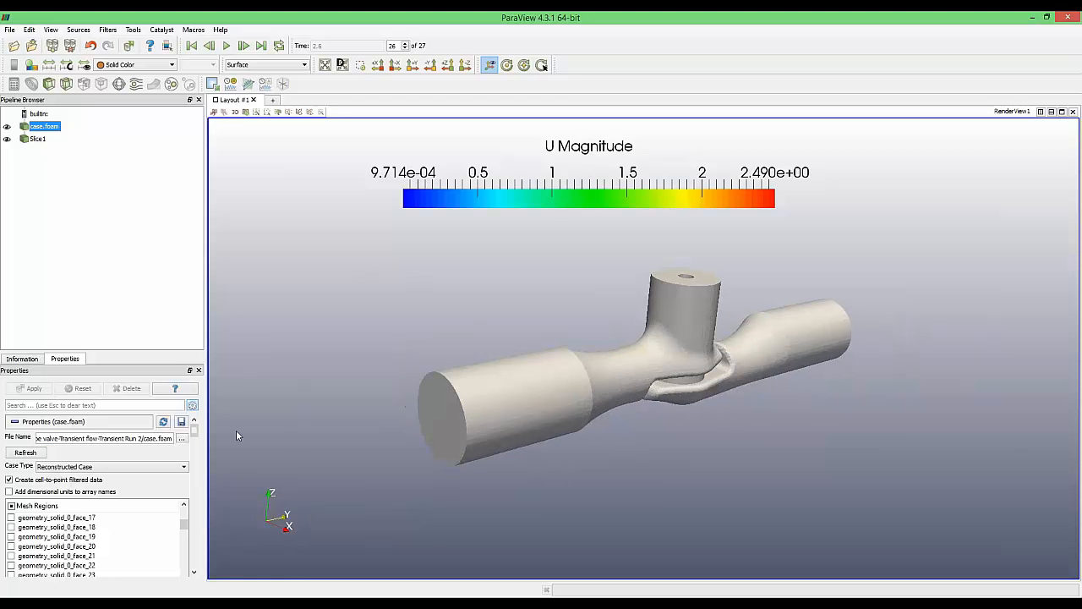
drag(194, 431, 195, 464)
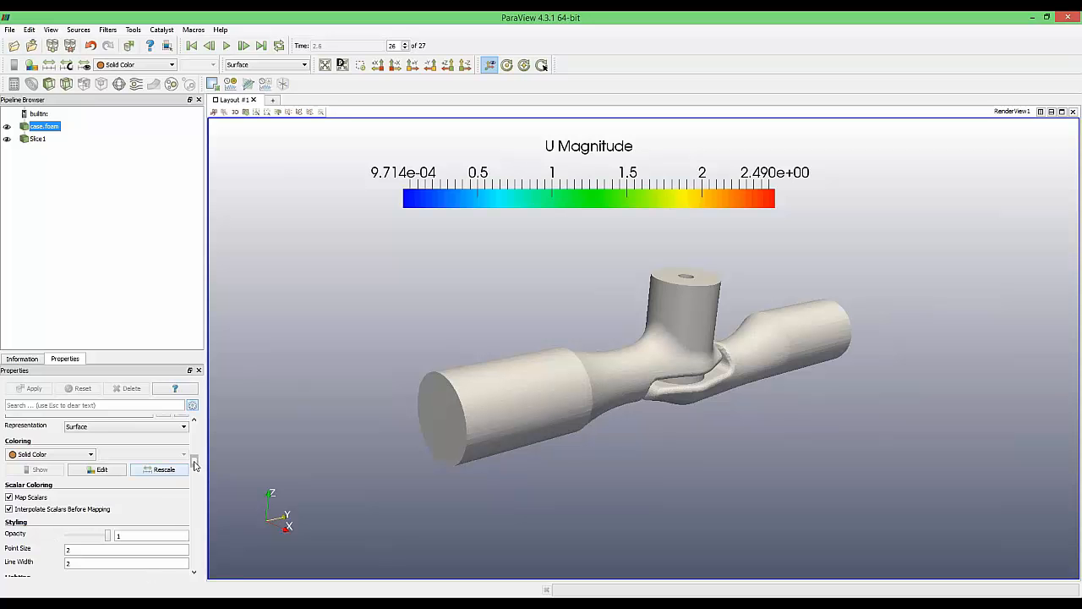
drag(194, 461, 194, 464)
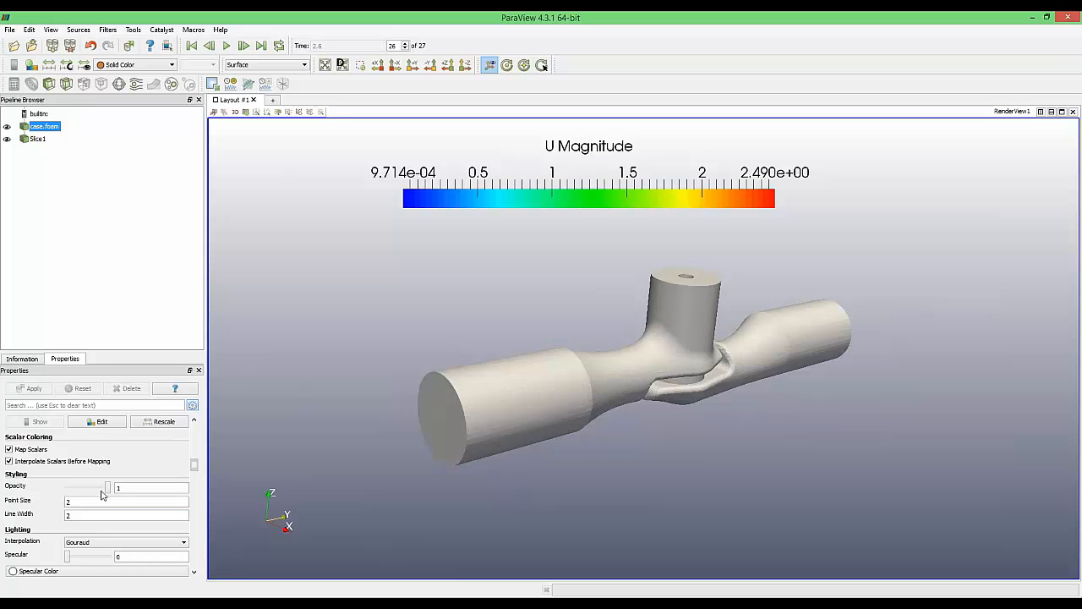
click(126, 488)
text(0.4)
key(Return)
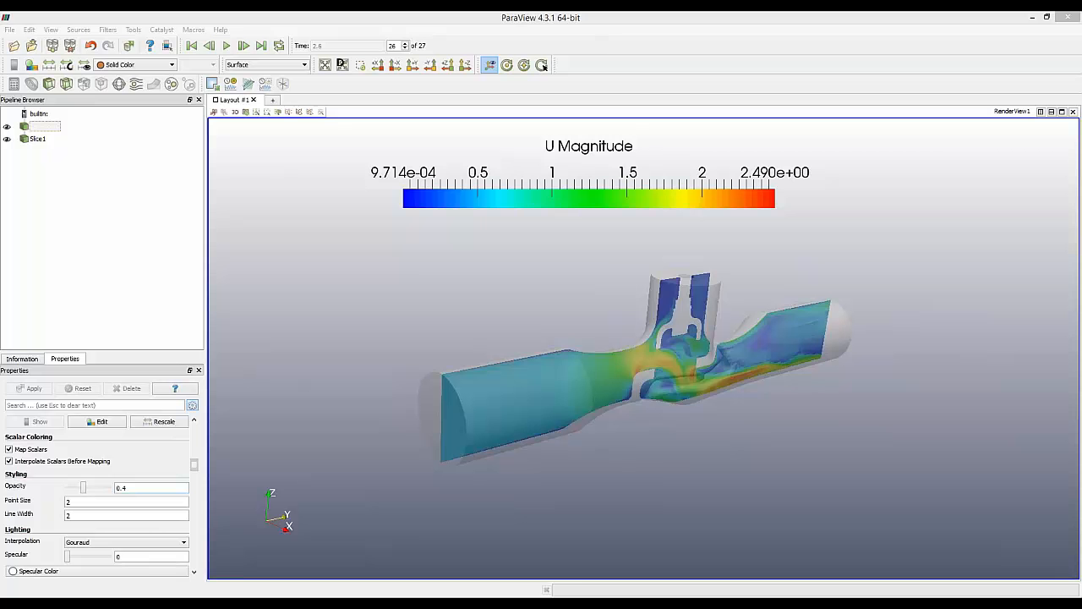
click(135, 488)
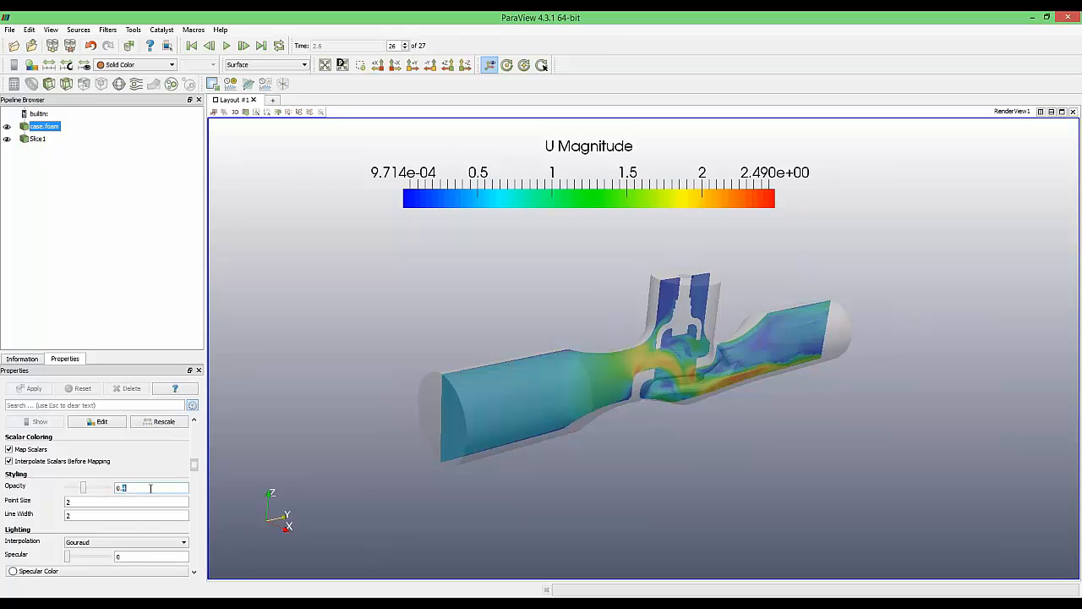
text(6)
key(Tab)
Rotate the model to a side-on view of the translucent valve around the slice
drag(710, 484, 709, 456)
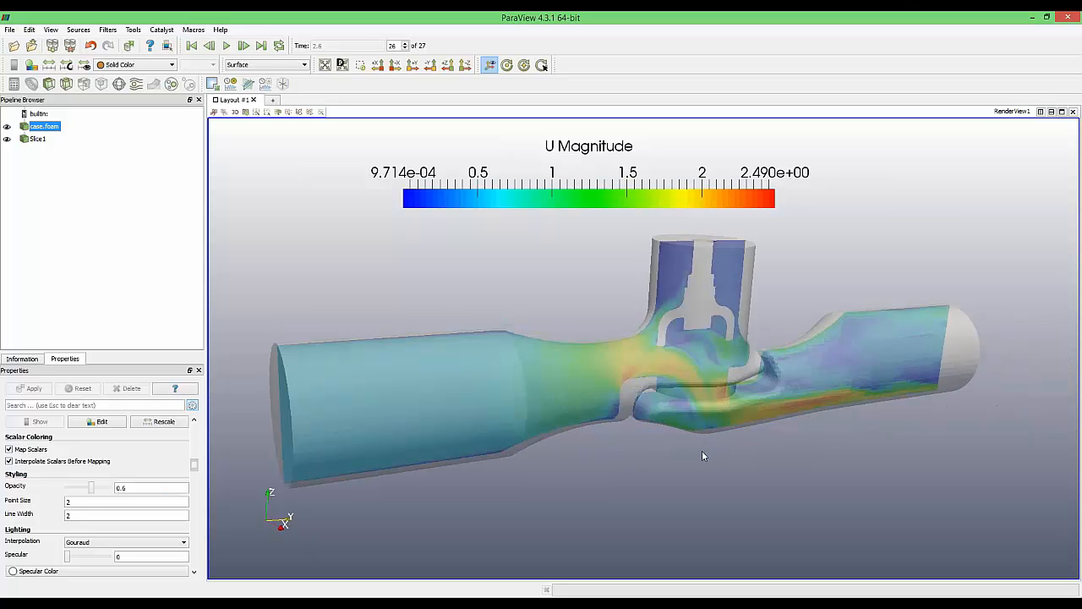
drag(713, 459, 652, 441)
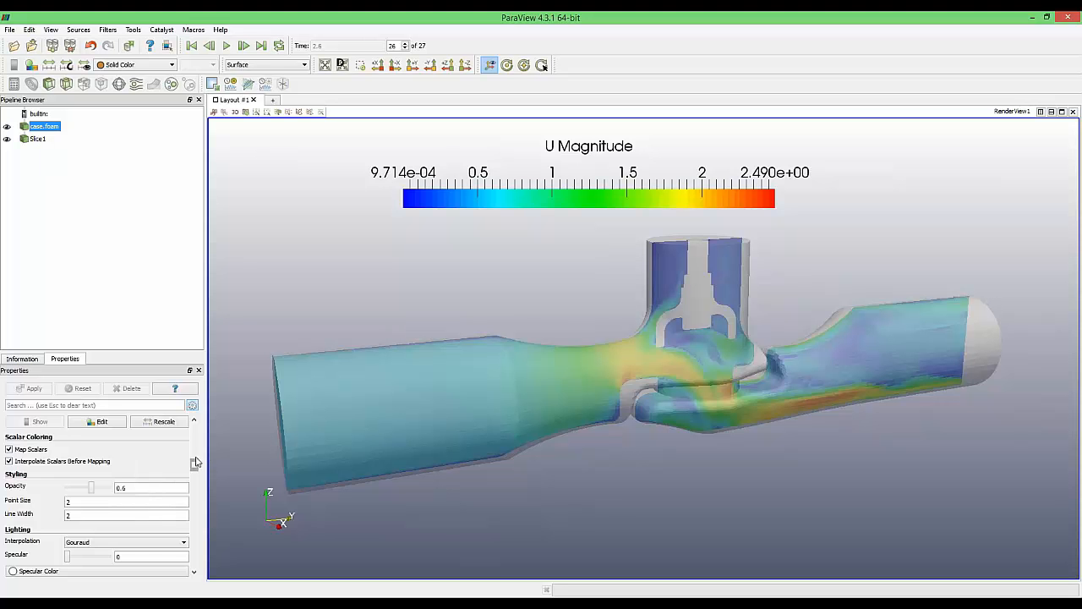
drag(196, 462, 199, 420)
drag(610, 328, 614, 338)
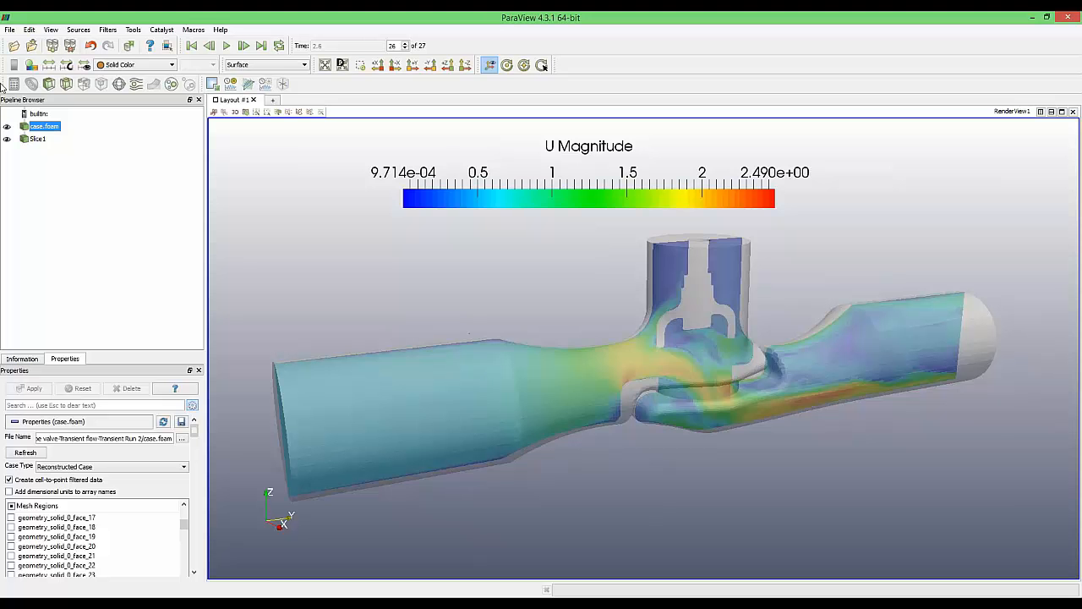
Load case.foam from the CFD2 Water flow folder as a second reader
click(14, 46)
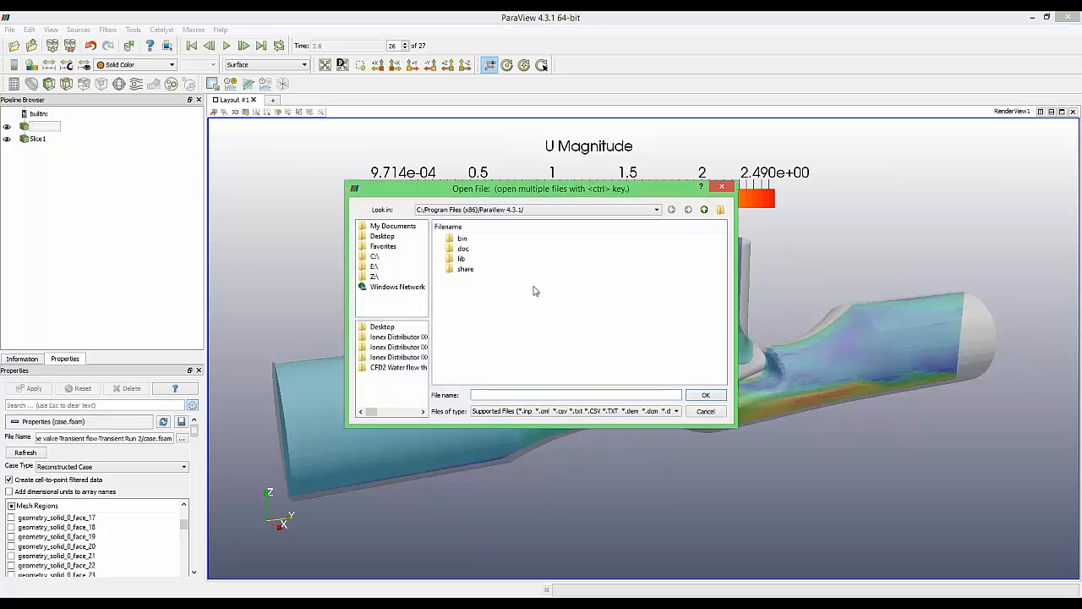
click(394, 367)
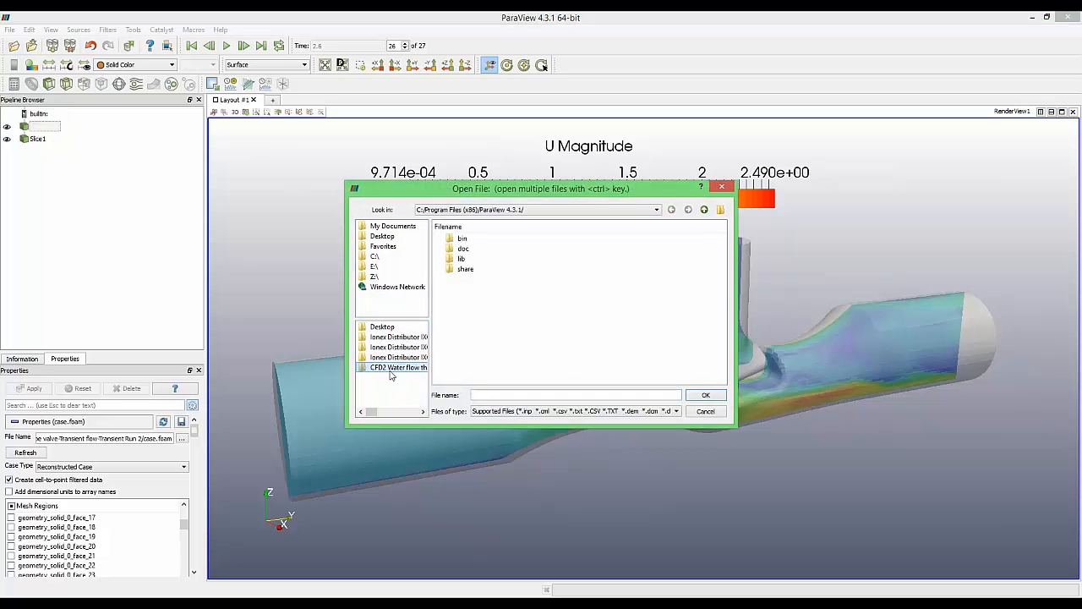
scroll(556, 338, down, 5)
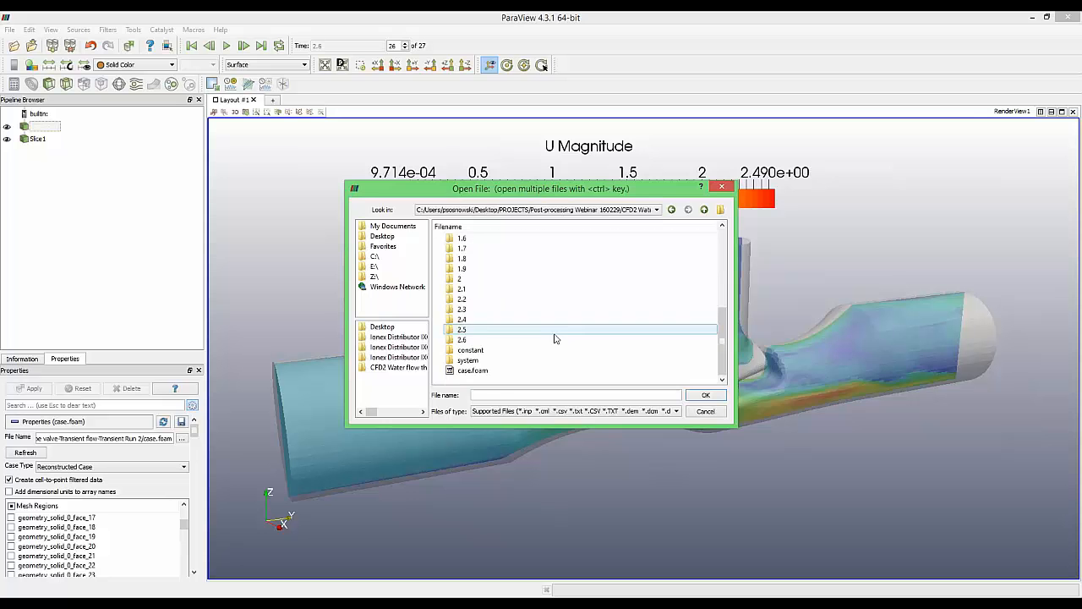
double_click(486, 373)
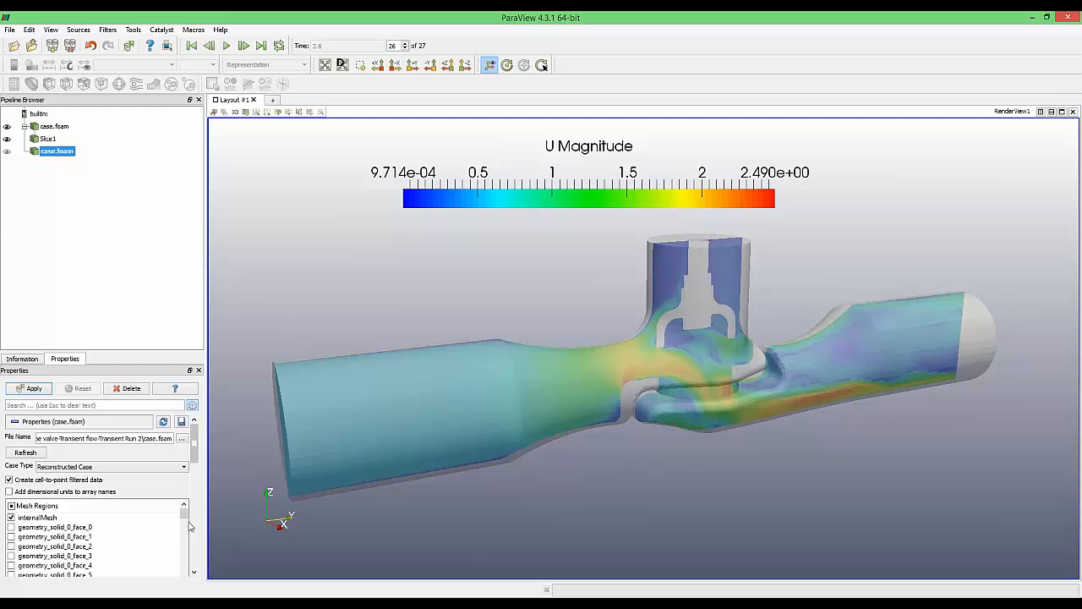
scroll(195, 480, down, 2)
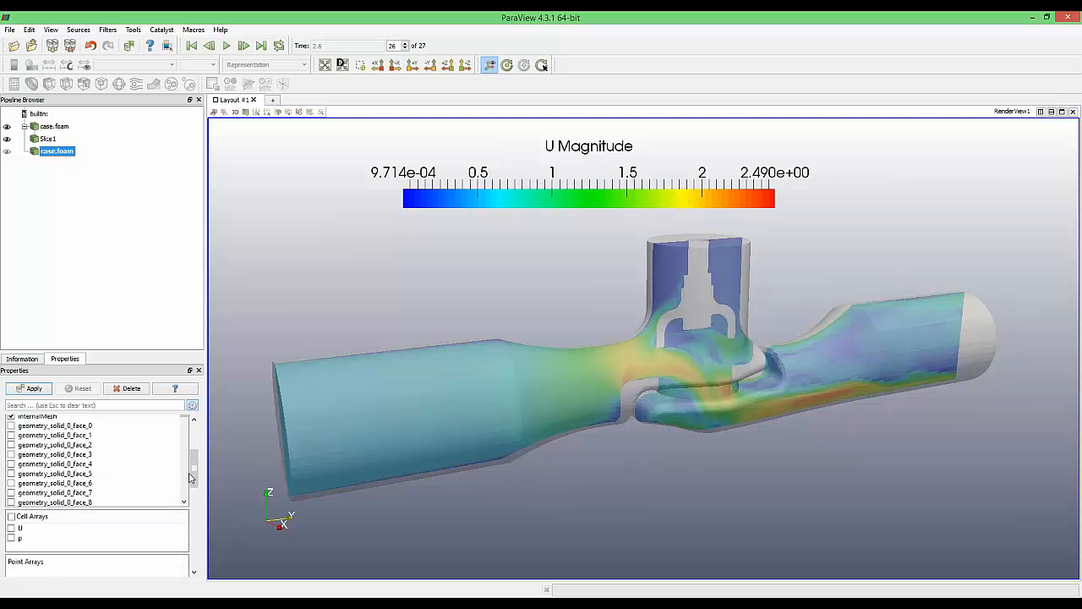
Replace internalMesh with mesh regions geometry_solid_0_face_0 through face_5 and apply
scroll(193, 458, up, 1)
drag(195, 458, 196, 457)
click(12, 464)
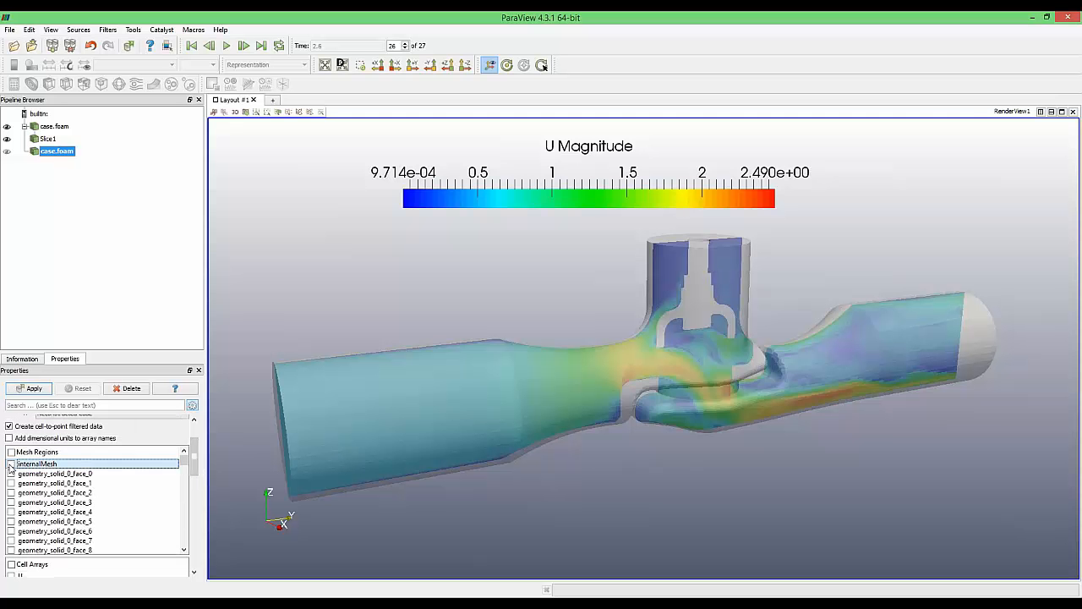
click(12, 473)
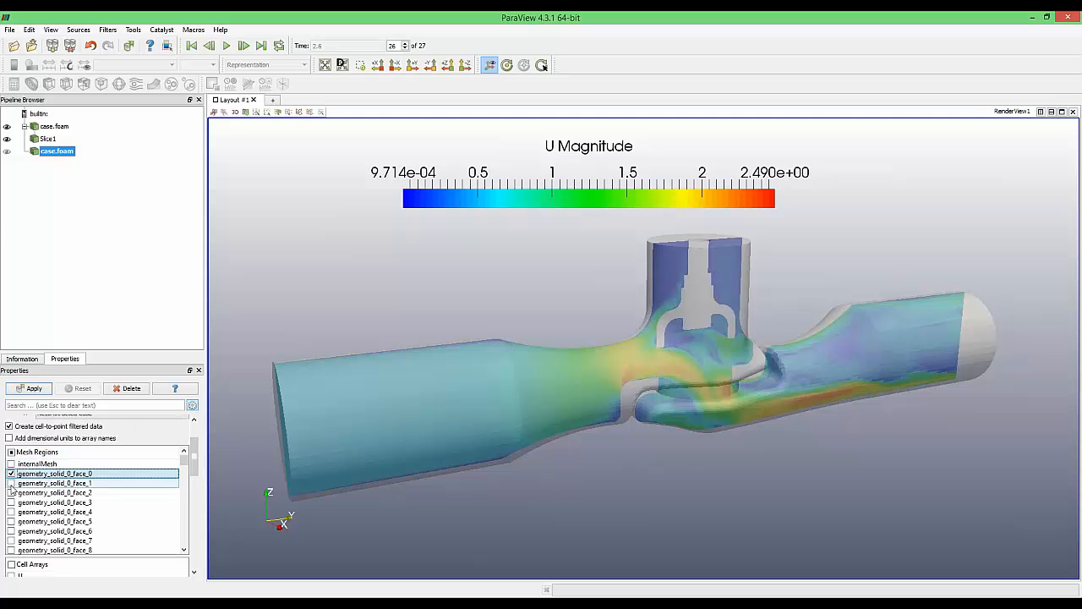
click(11, 483)
click(12, 492)
click(12, 521)
click(11, 511)
click(11, 502)
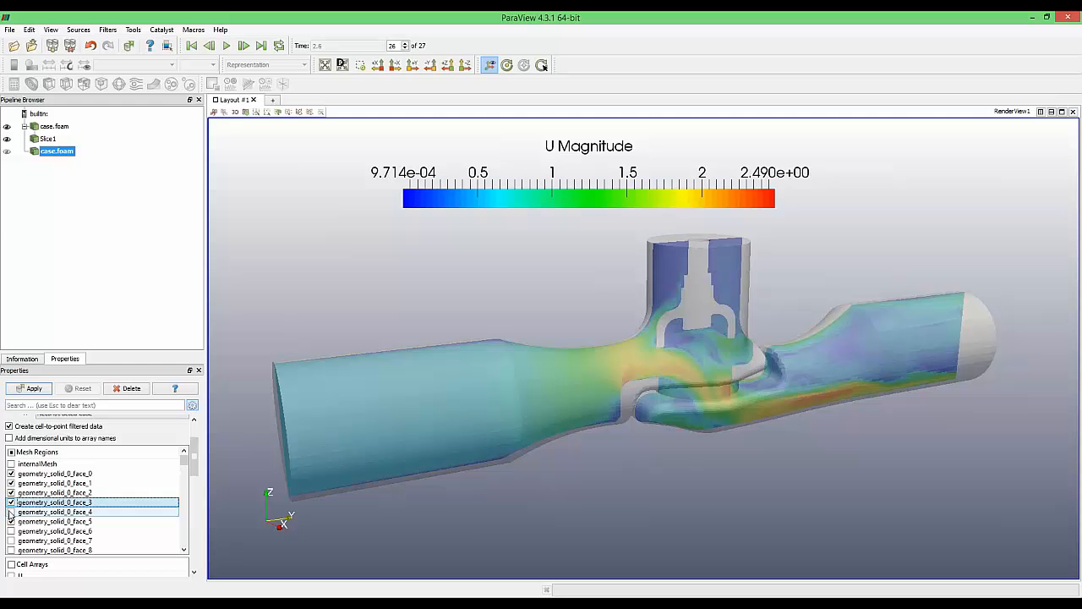
click(11, 512)
click(33, 390)
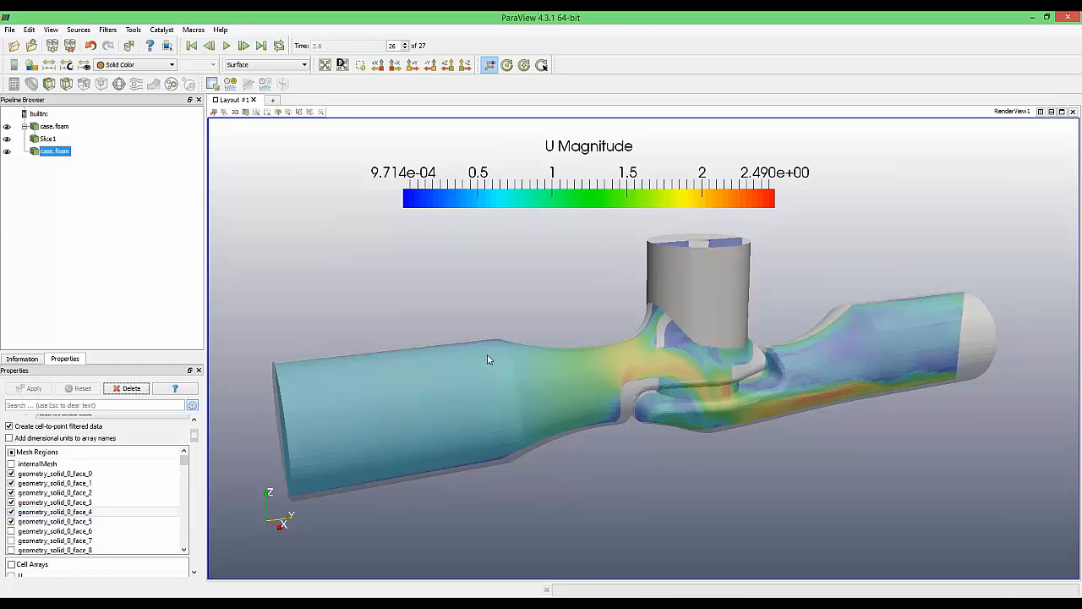
Uncheck mesh regions geometry_solid_0_face_0 through face_5 without applying
drag(487, 360, 723, 333)
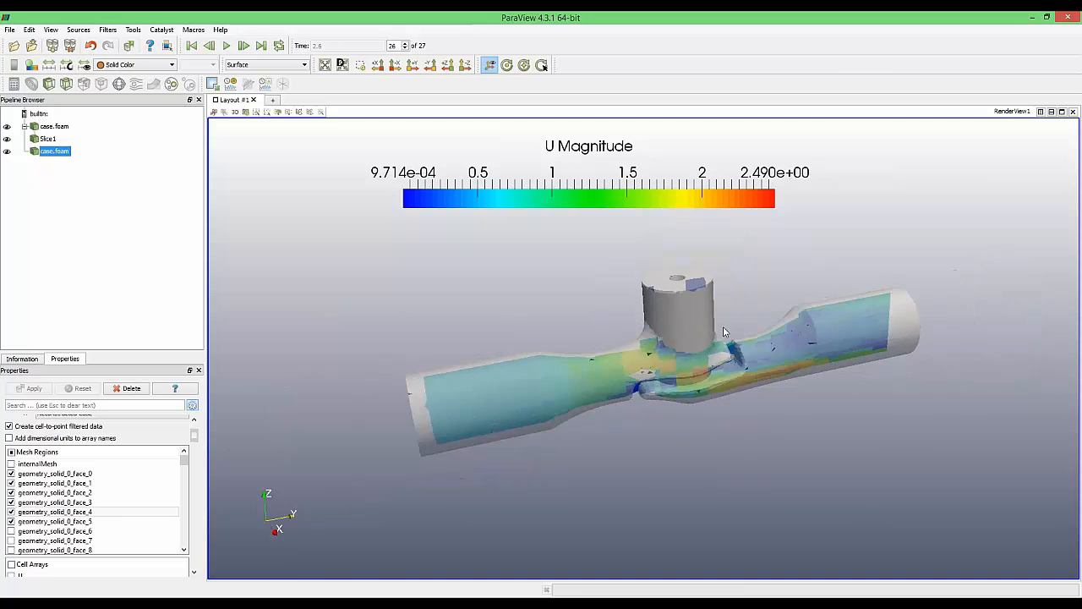
scroll(725, 328, up, 5)
scroll(719, 292, up, 3)
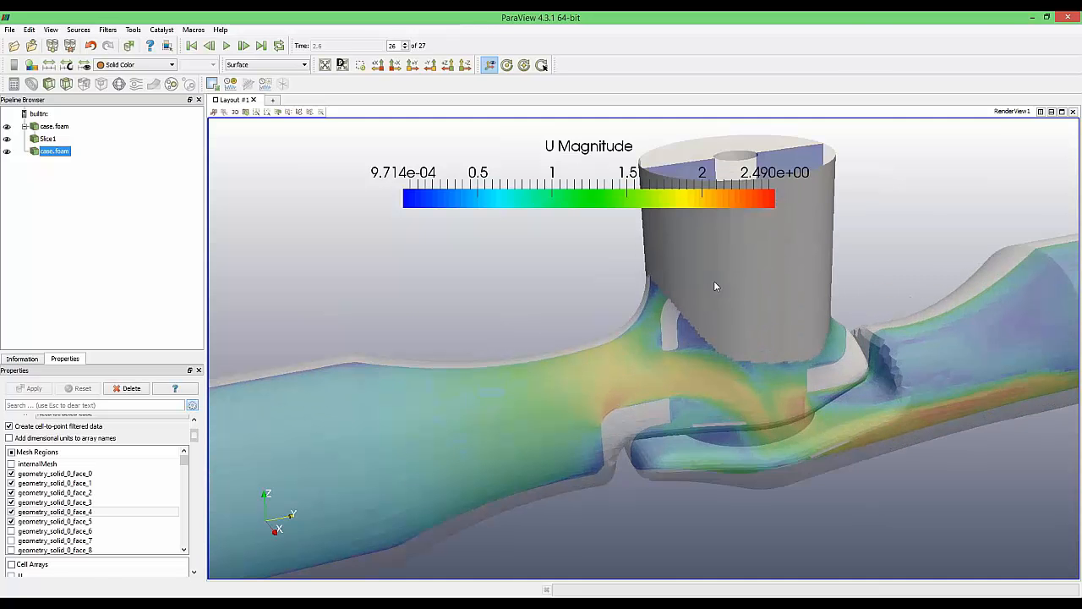
scroll(748, 306, down, 4)
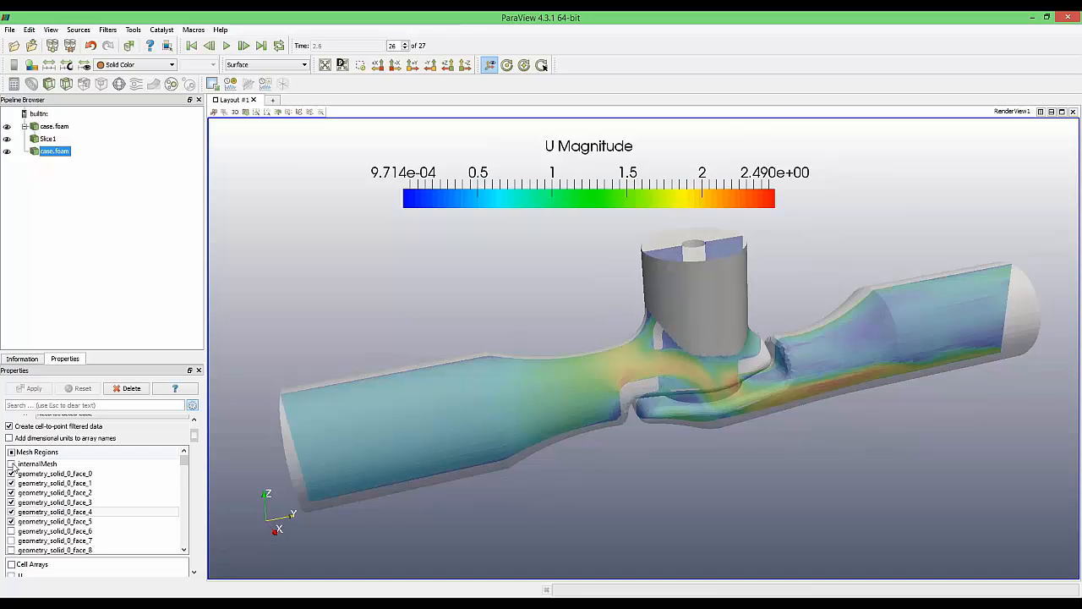
click(11, 473)
click(11, 482)
click(12, 512)
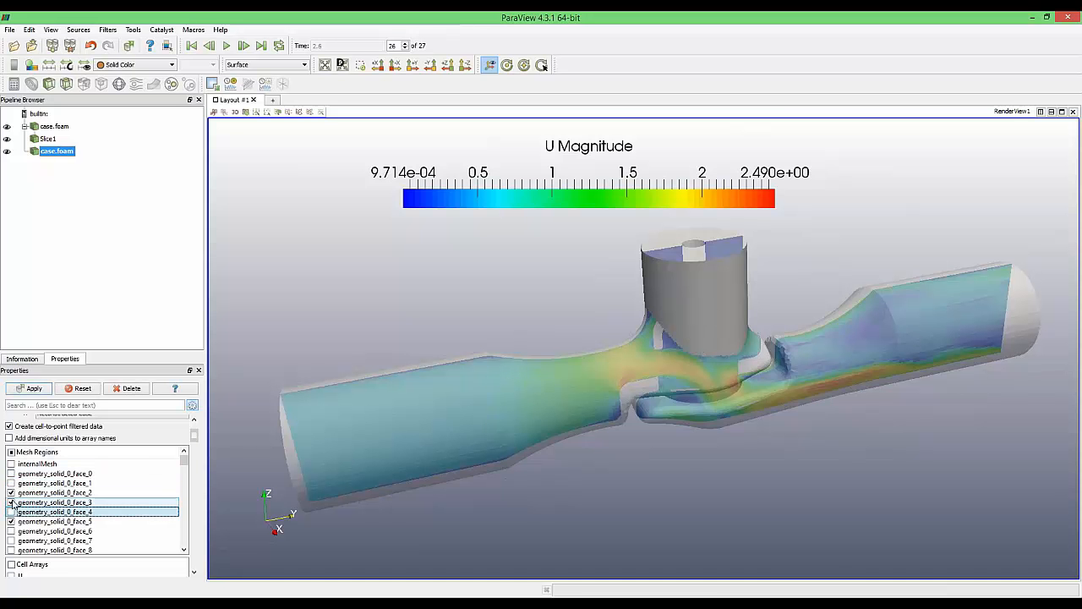
click(12, 502)
click(12, 493)
click(12, 521)
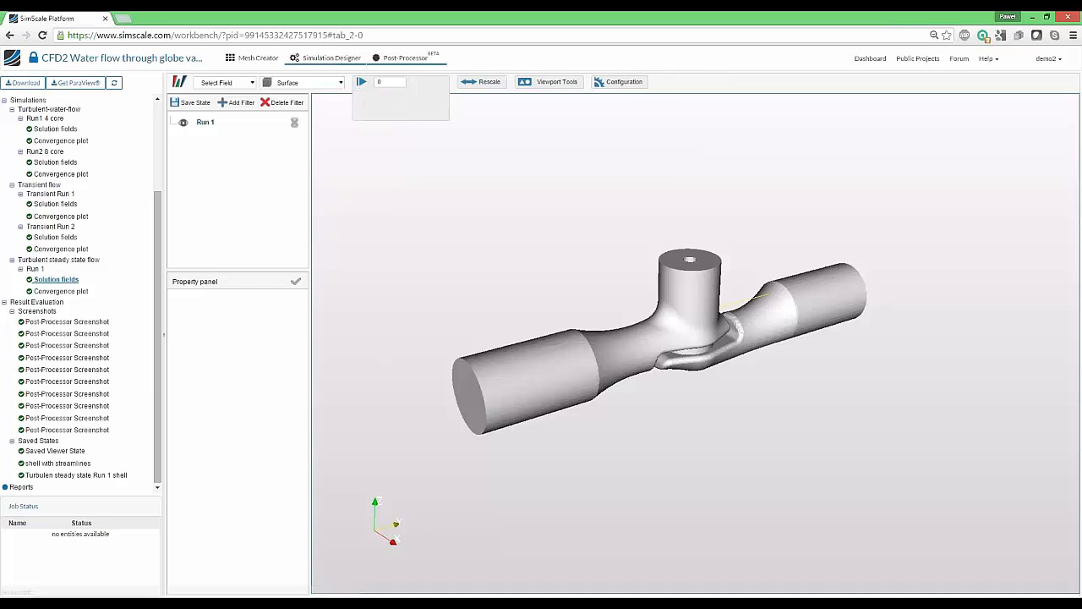
Show the Topological Entity Sets of the Turbulent steady state flow simulation in Simulation Designer
click(325, 58)
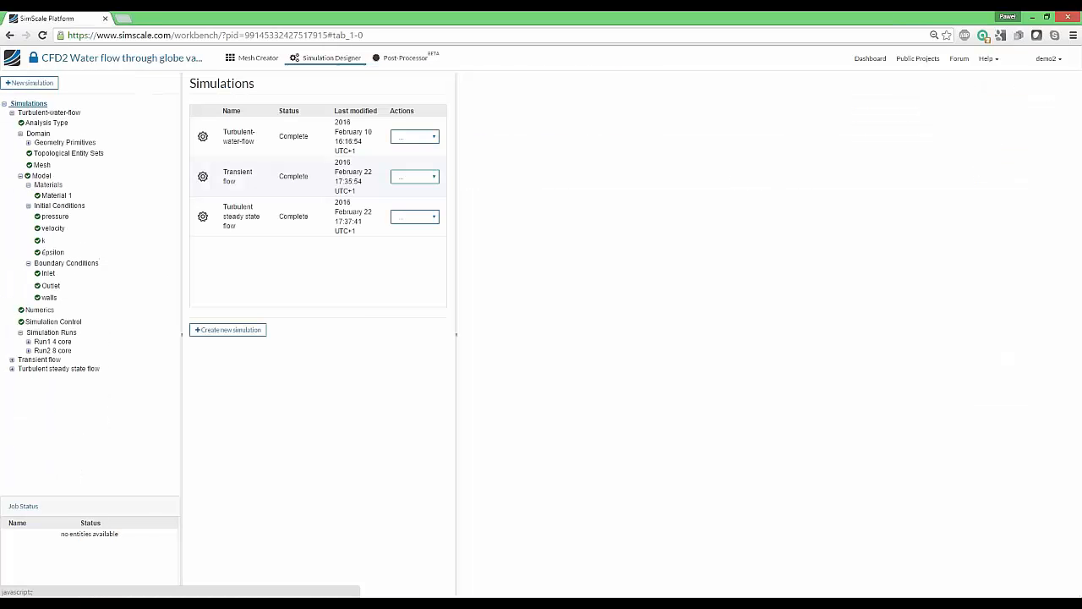
click(12, 370)
click(48, 379)
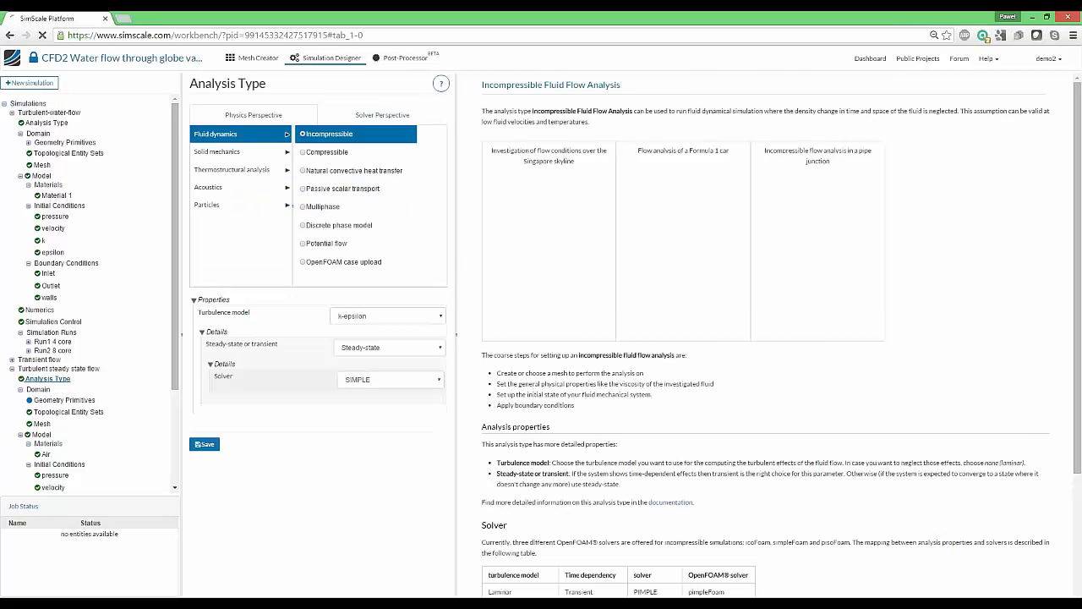
click(93, 412)
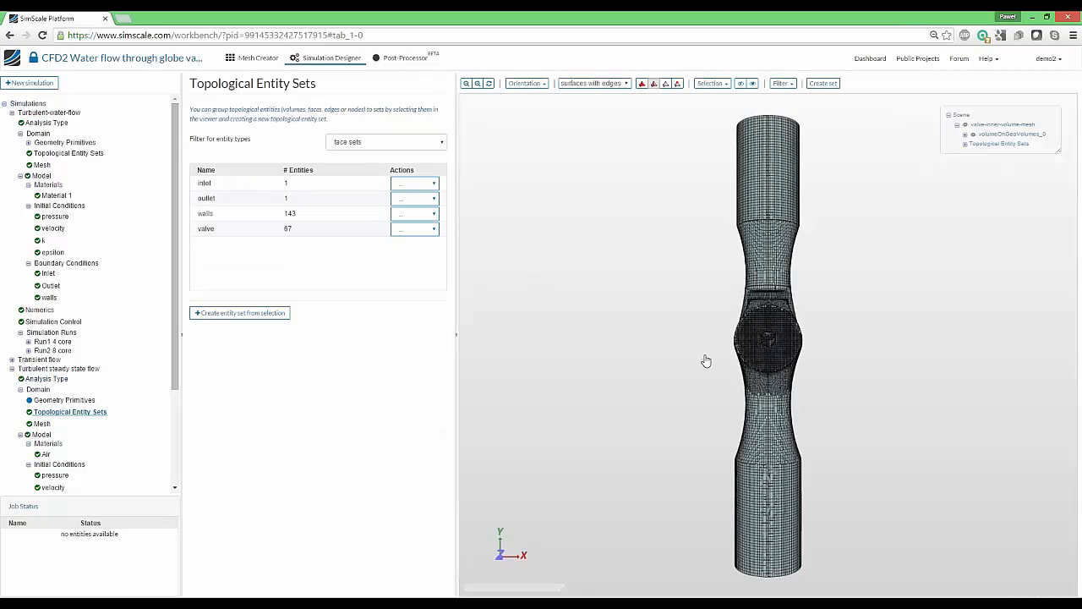
Draw the valve mesh as plain surfaces without edges and view it obliquely
drag(706, 360, 621, 251)
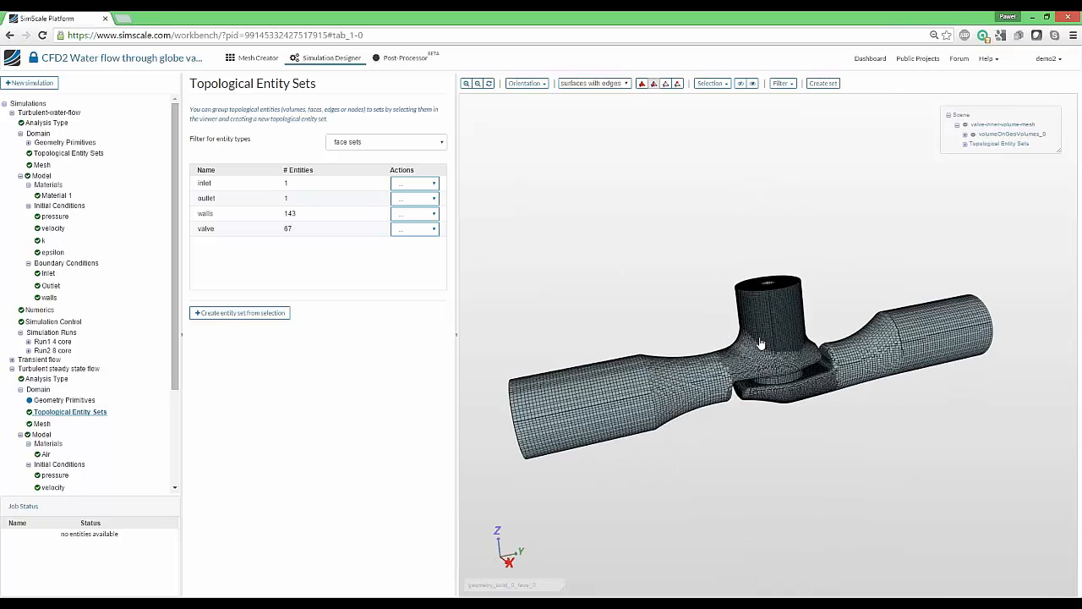
click(582, 84)
click(580, 93)
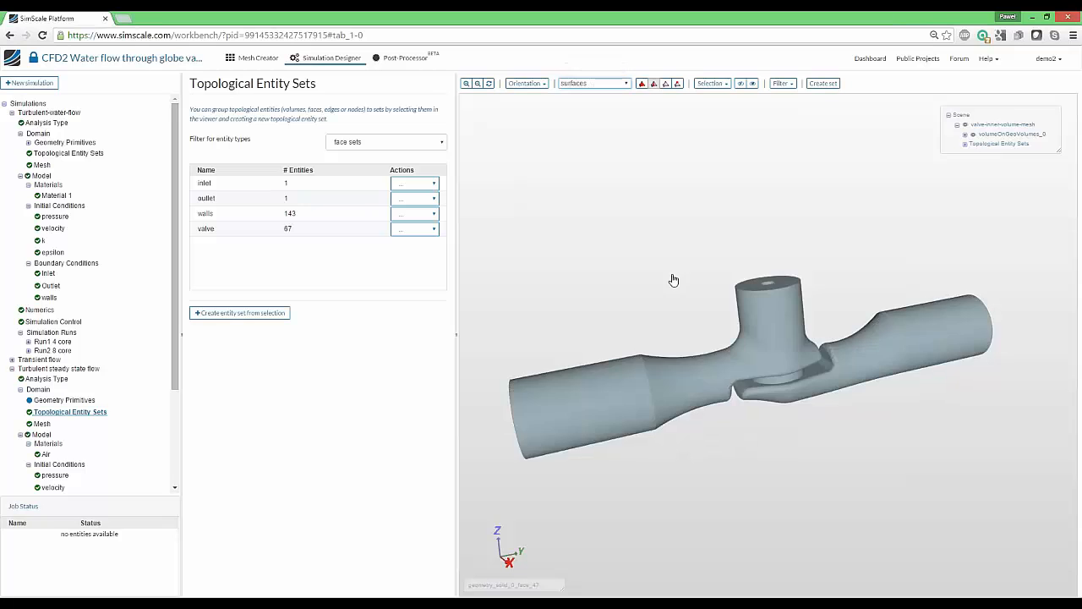
drag(673, 278, 782, 269)
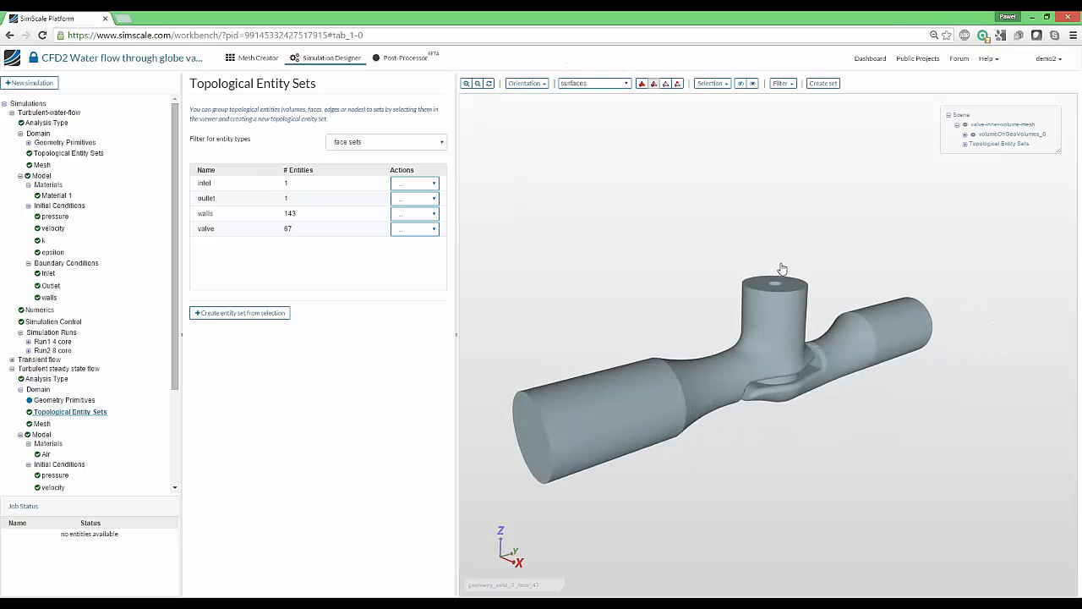
Hide the walls set, then show and select the valve set so it turns red
click(403, 214)
click(417, 244)
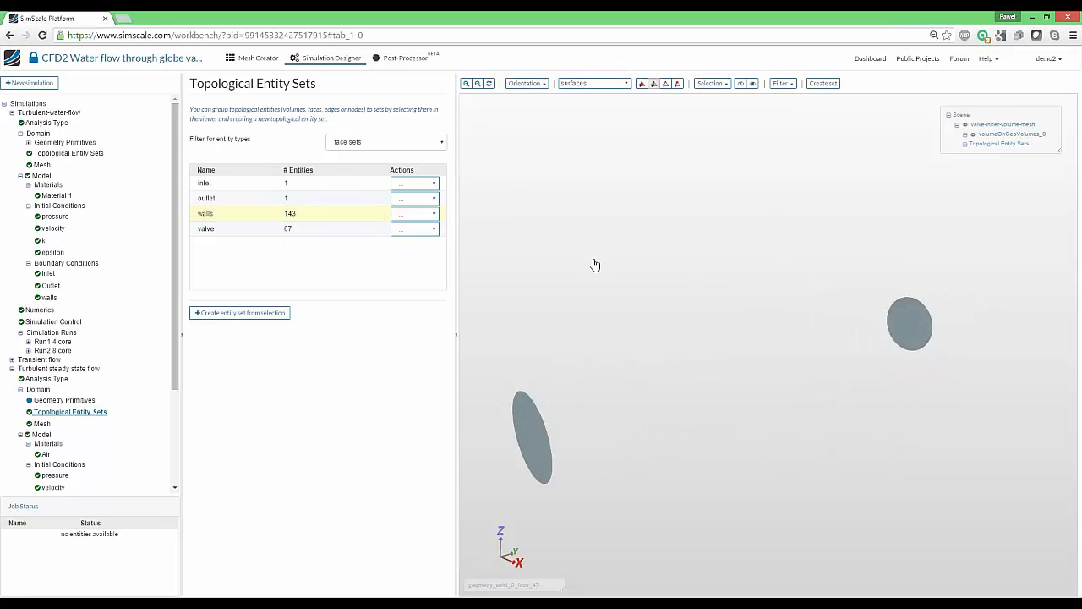
click(412, 230)
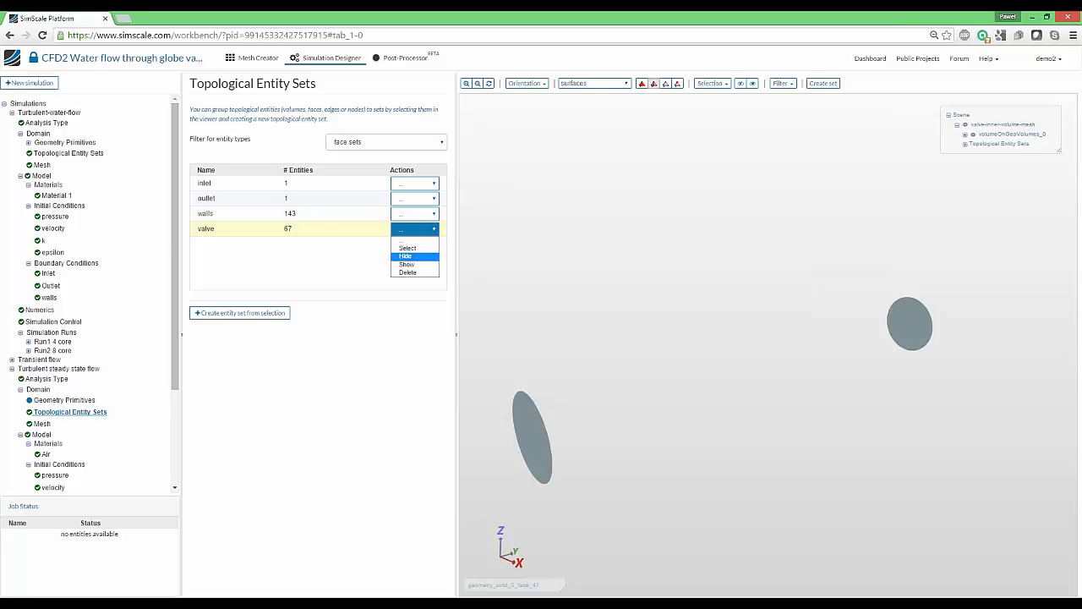
click(415, 264)
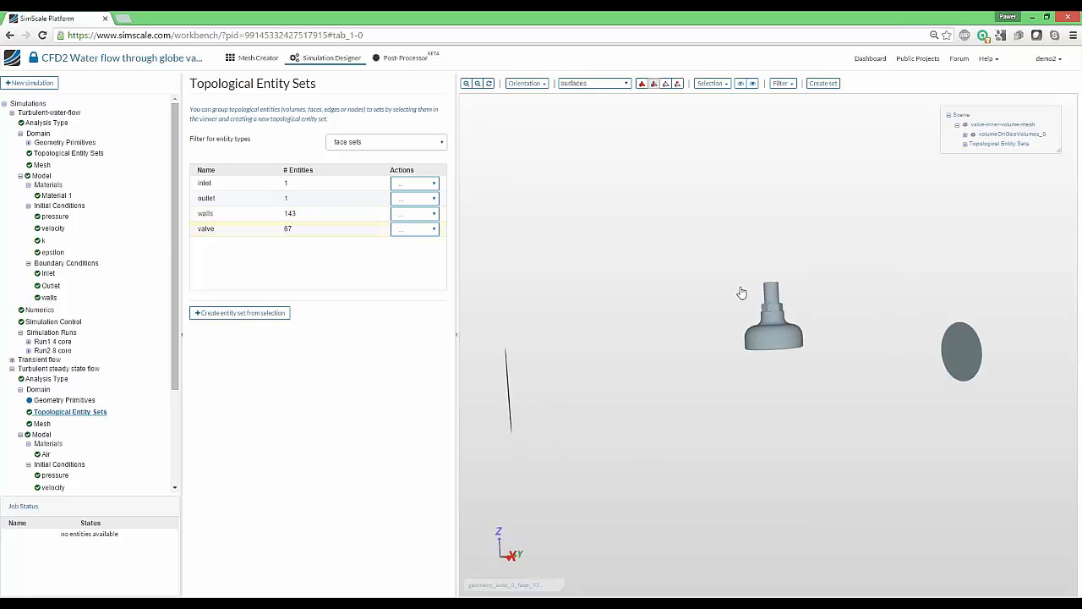
click(398, 230)
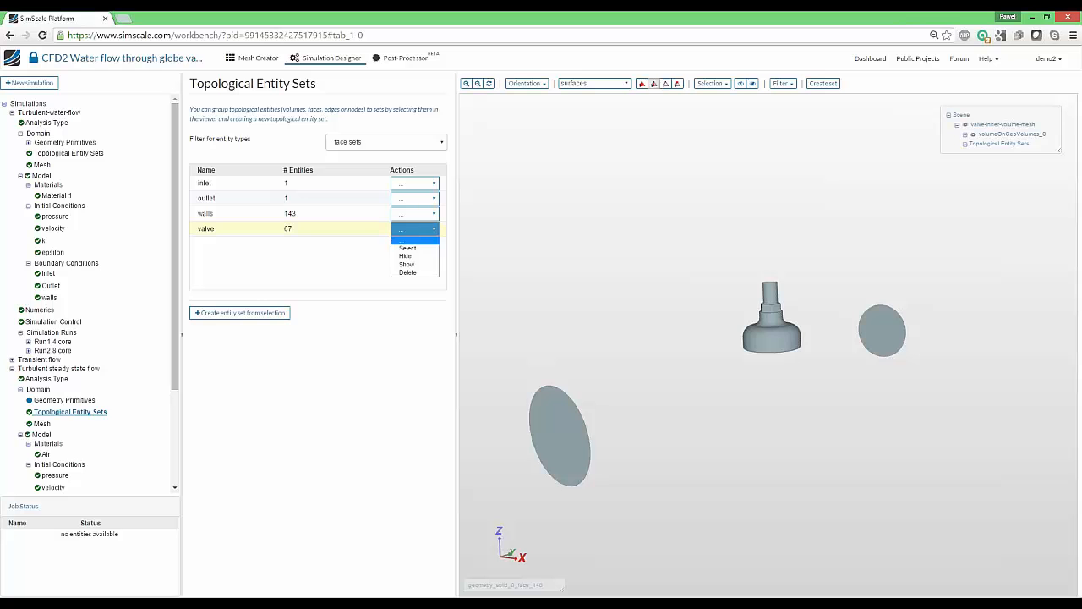
click(410, 248)
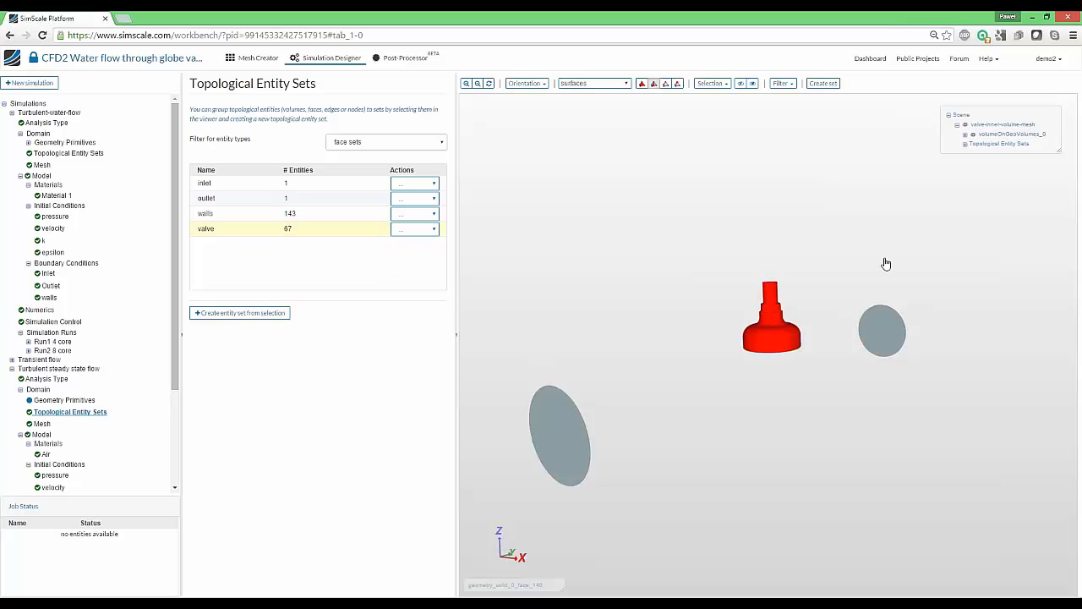
Expand Topological Entity Sets in the scene tree to review the valve's individual faces
click(964, 145)
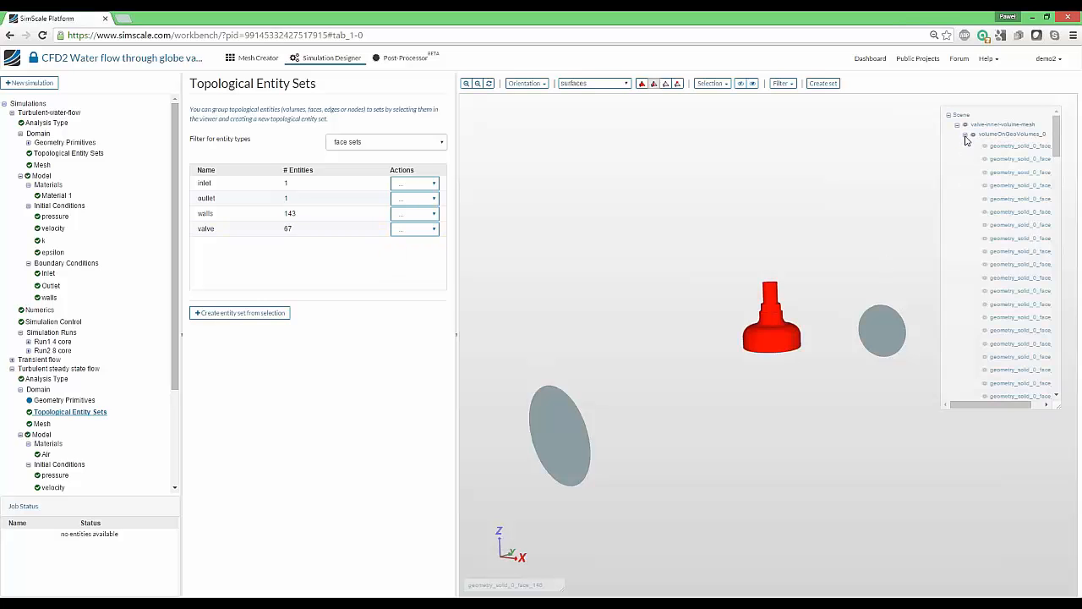
scroll(1000, 200, down, 2)
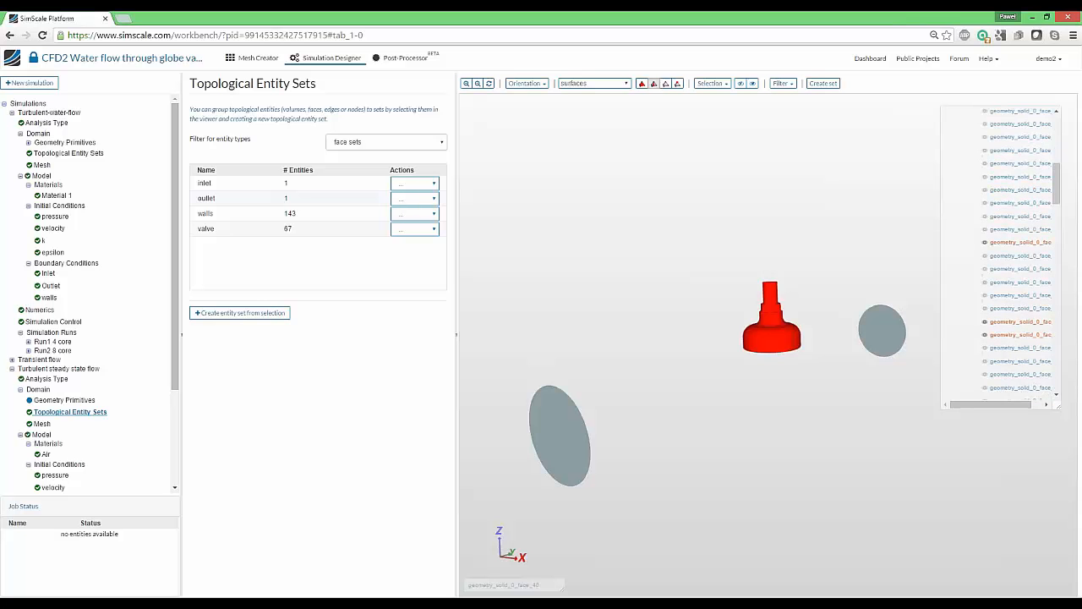
drag(1007, 406, 1048, 406)
scroll(1031, 152, up, 3)
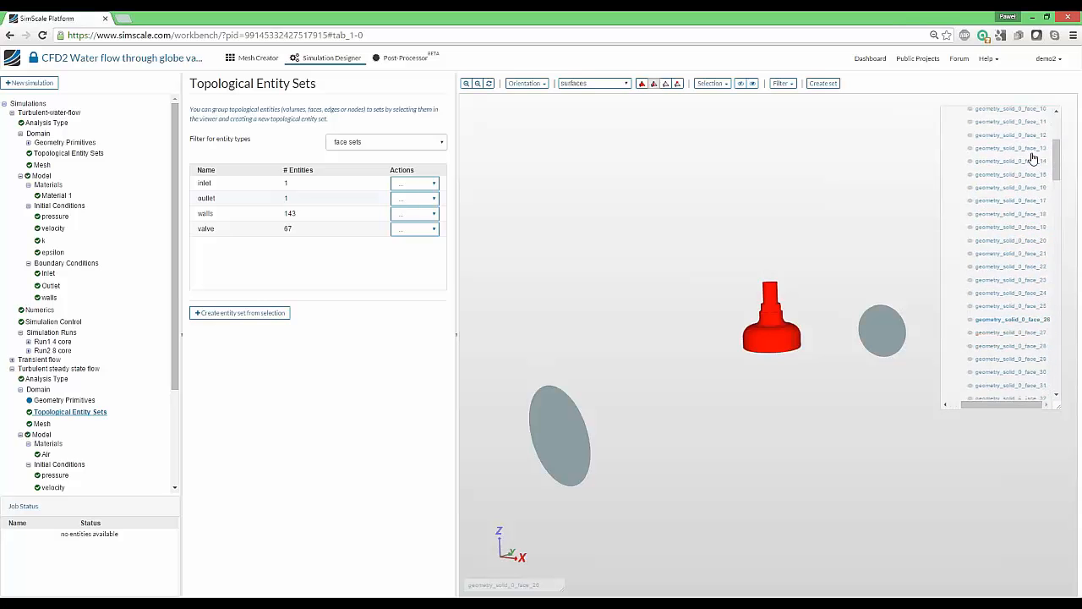
scroll(1014, 220, down, 8)
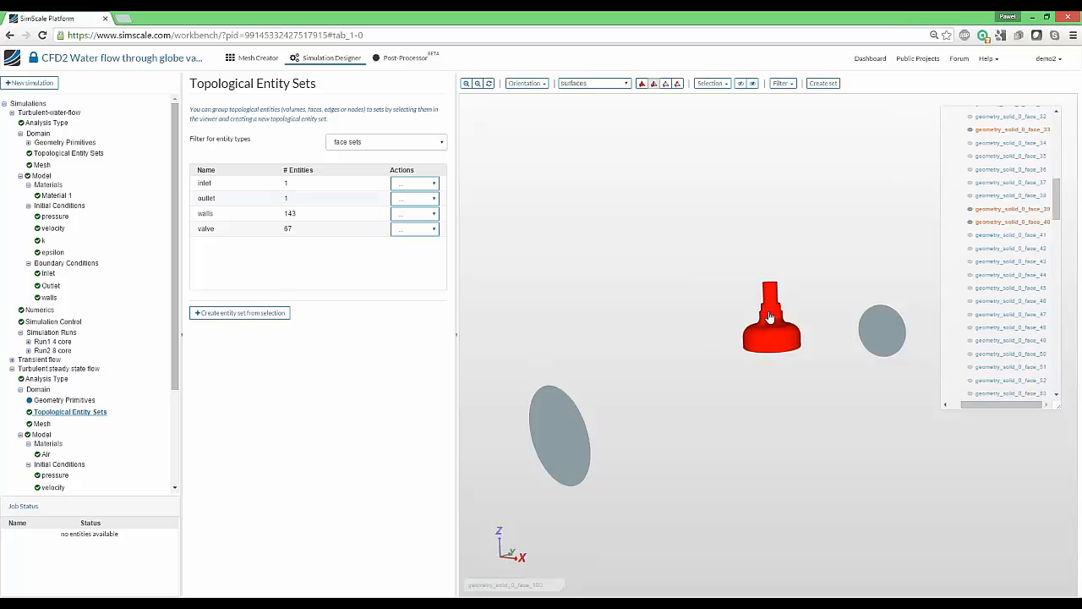
scroll(1017, 236, down, 5)
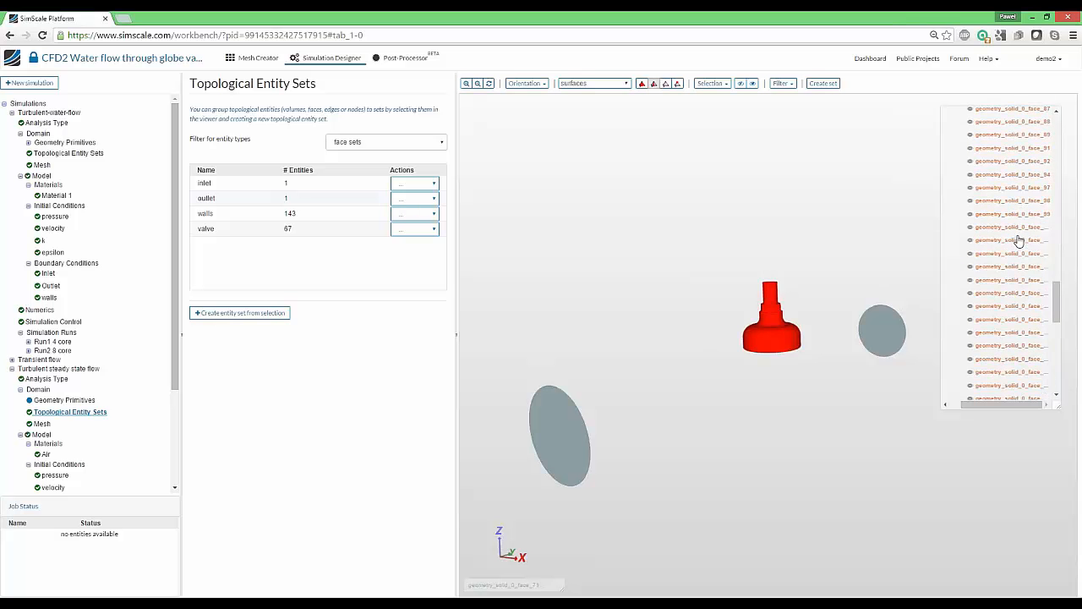
scroll(1019, 242, up, 6)
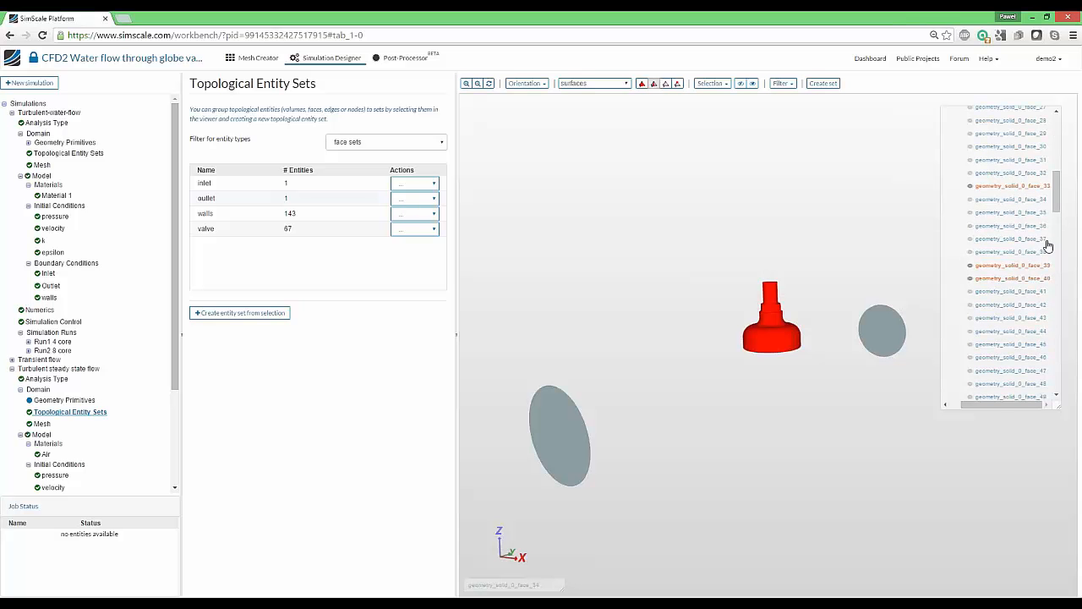
scroll(1010, 254, down, 15)
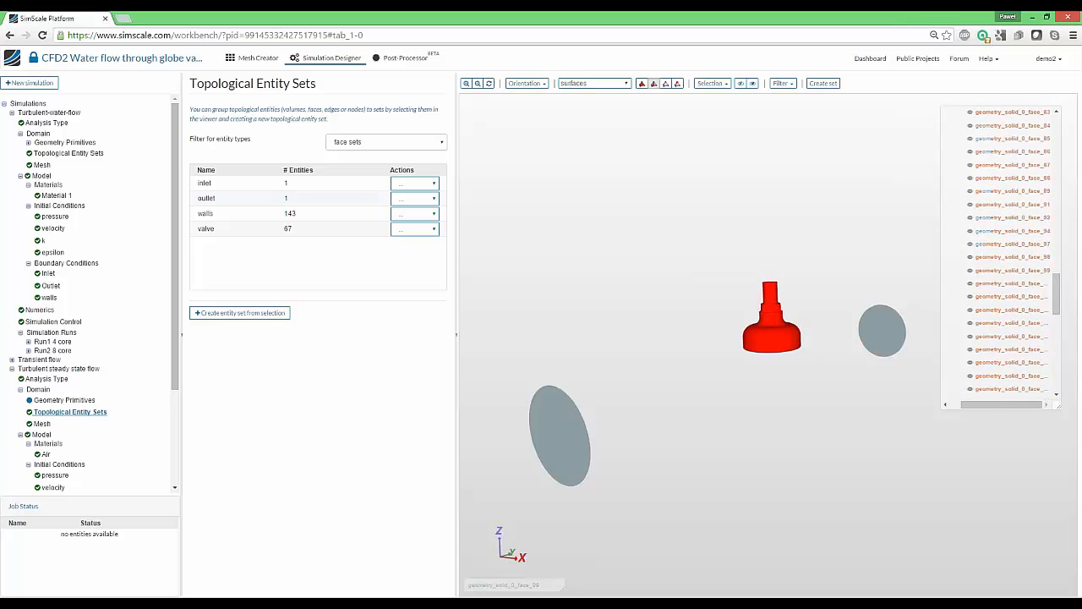
scroll(1044, 287, up, 10)
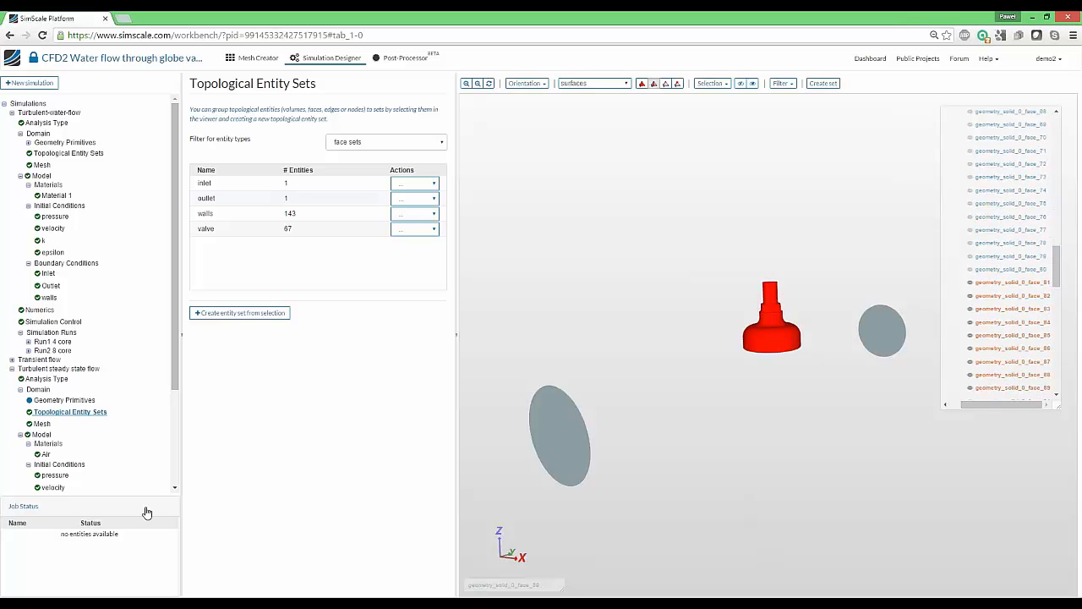
Return to ParaView and scroll the Mesh Regions list to the valve faces
click(220, 604)
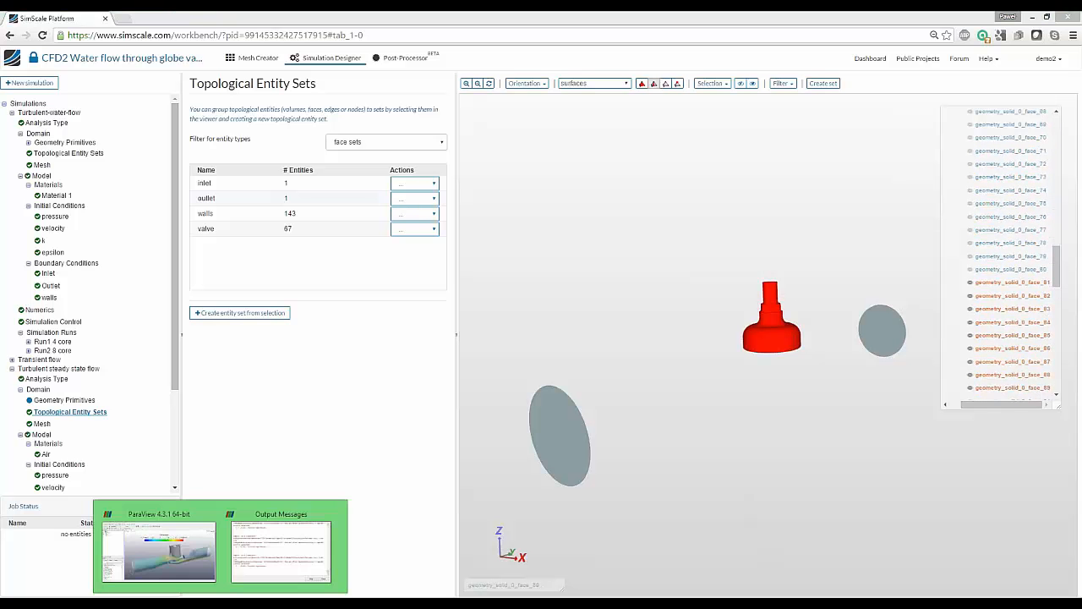
click(211, 554)
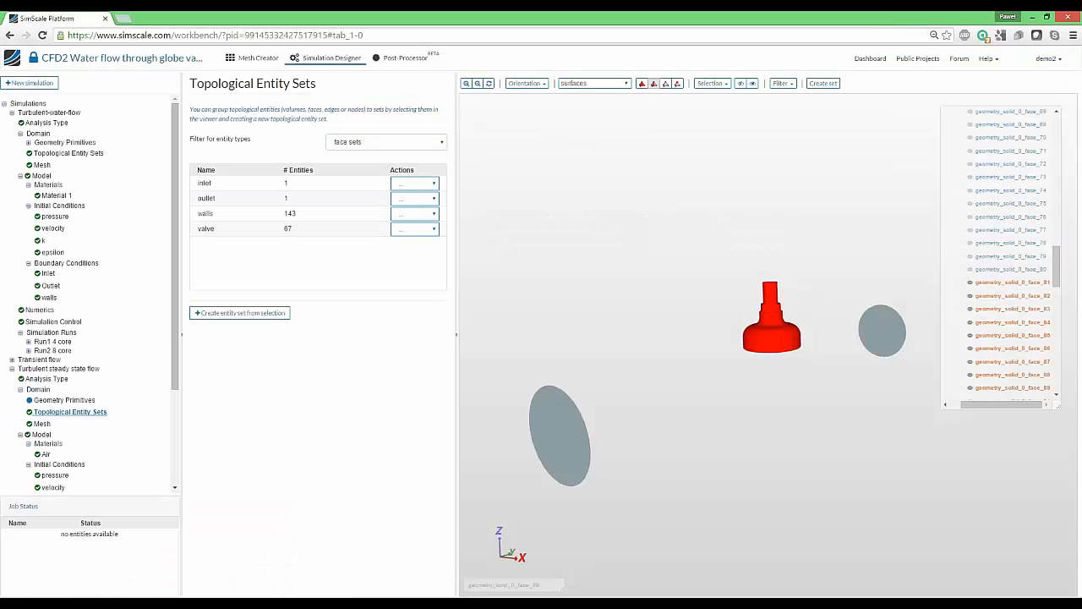
scroll(1006, 254, down, 1)
scroll(986, 289, up, 5)
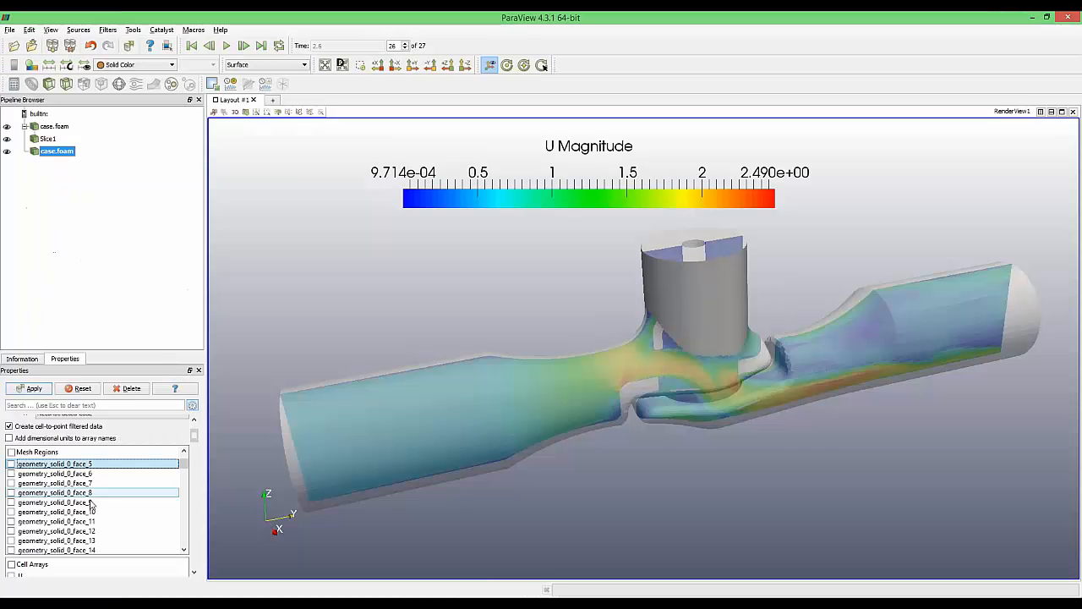
scroll(108, 511, down, 2)
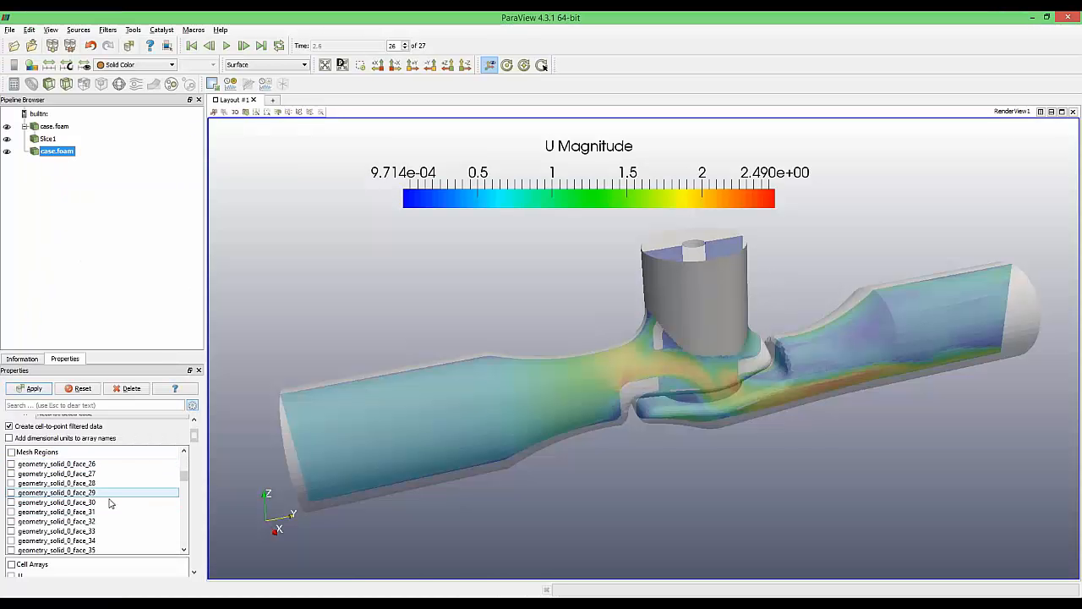
Include face_33, face_39, face_40 and face_147 to face_155 as mesh regions and apply
click(110, 530)
scroll(115, 516, down, 3)
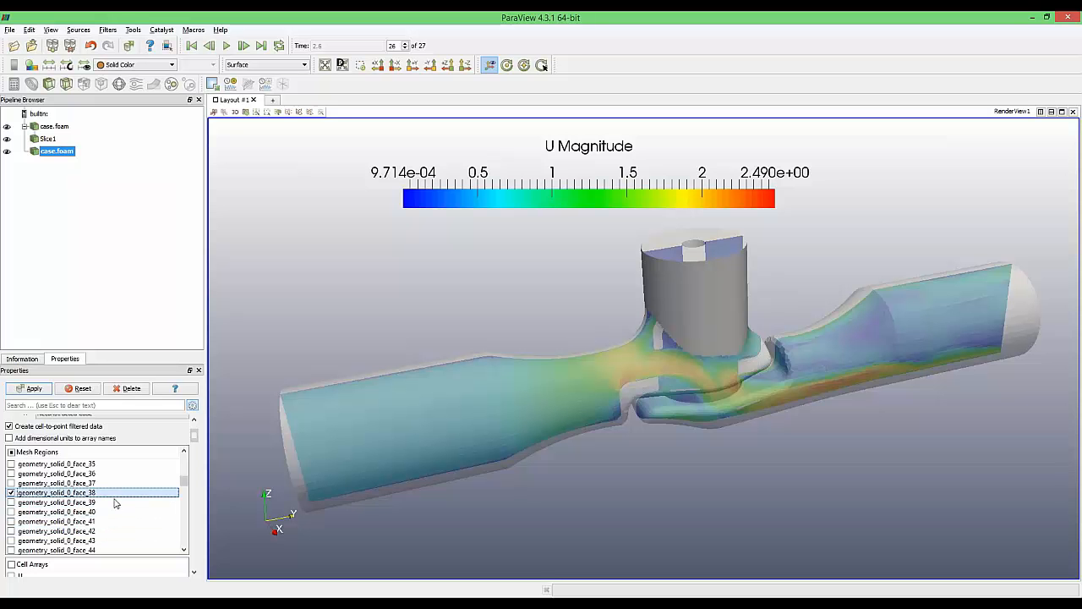
click(111, 502)
scroll(114, 505, down, 14)
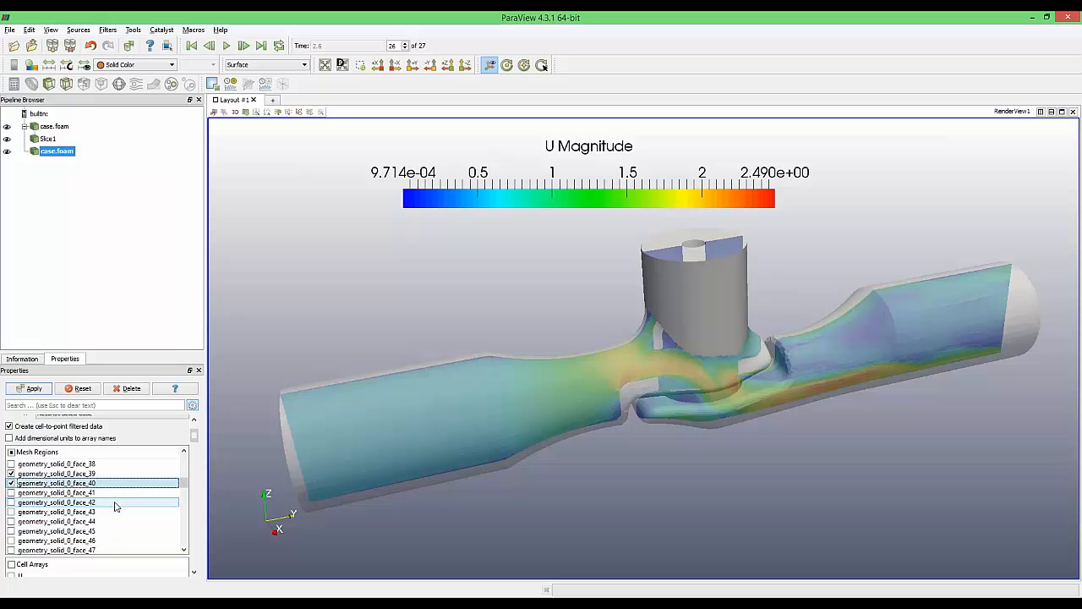
scroll(115, 507, down, 20)
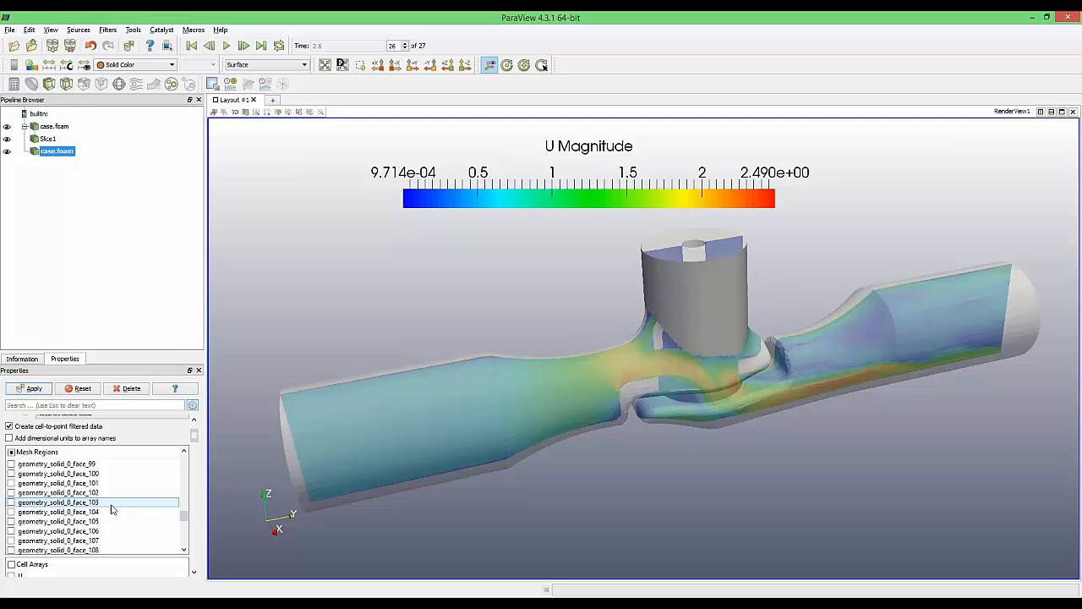
shift+click(99, 541)
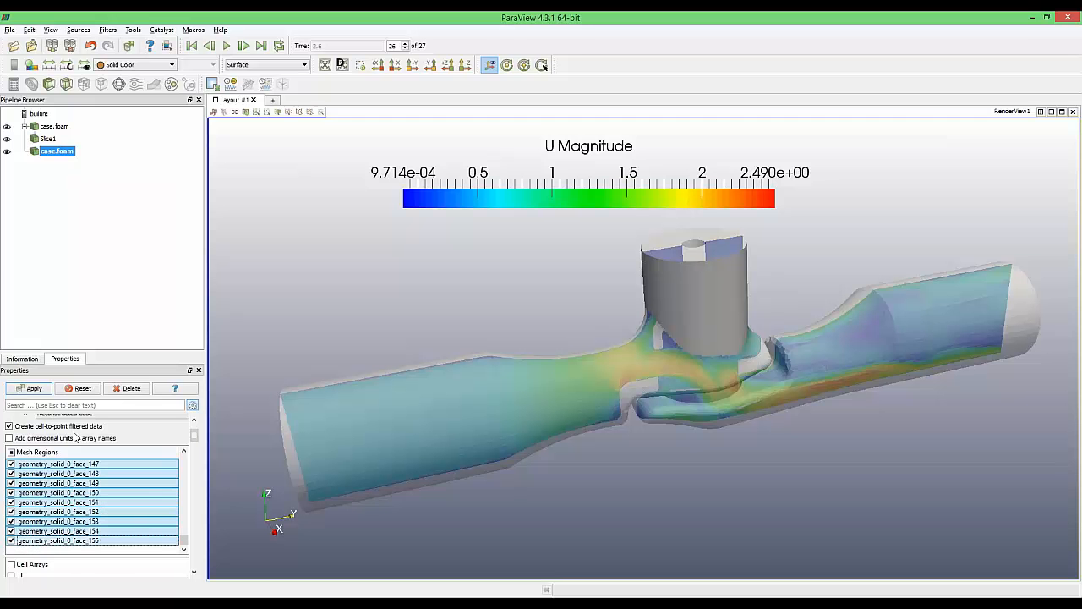
click(30, 389)
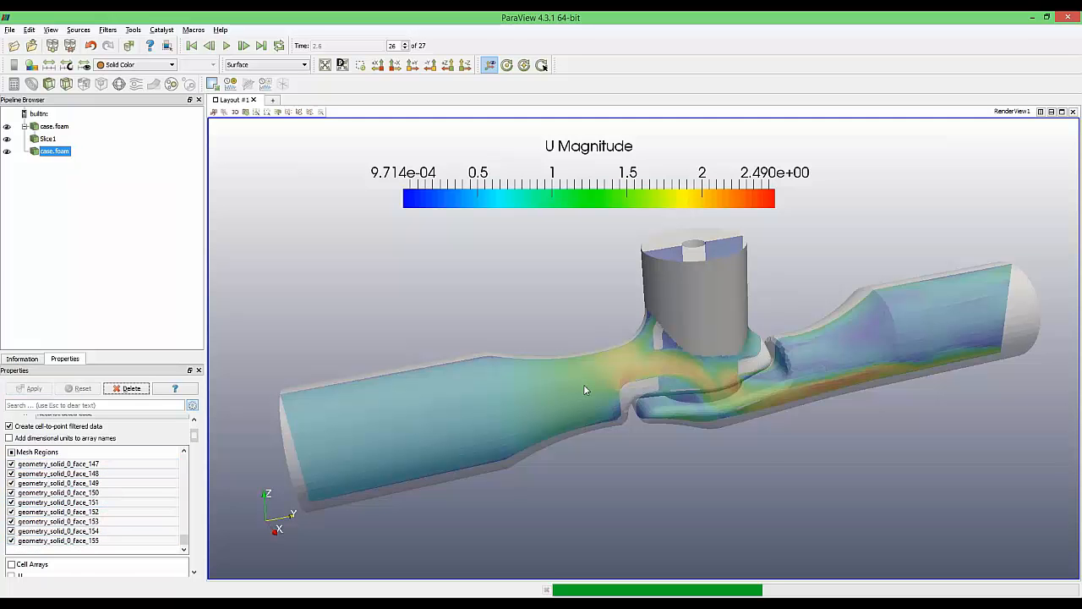
drag(583, 383, 665, 392)
scroll(726, 347, up, 5)
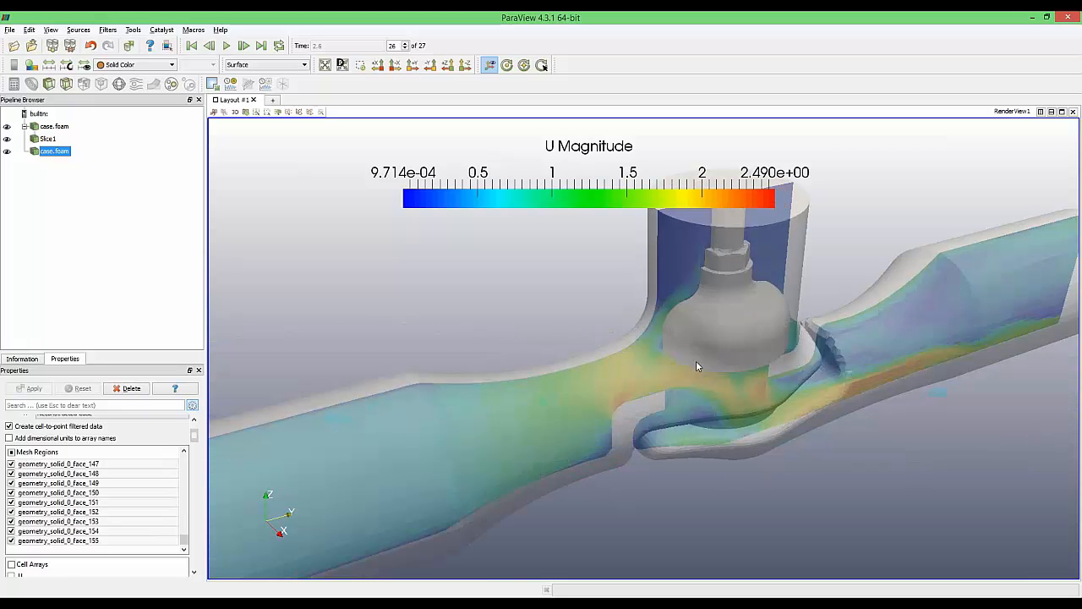
drag(708, 340, 703, 337)
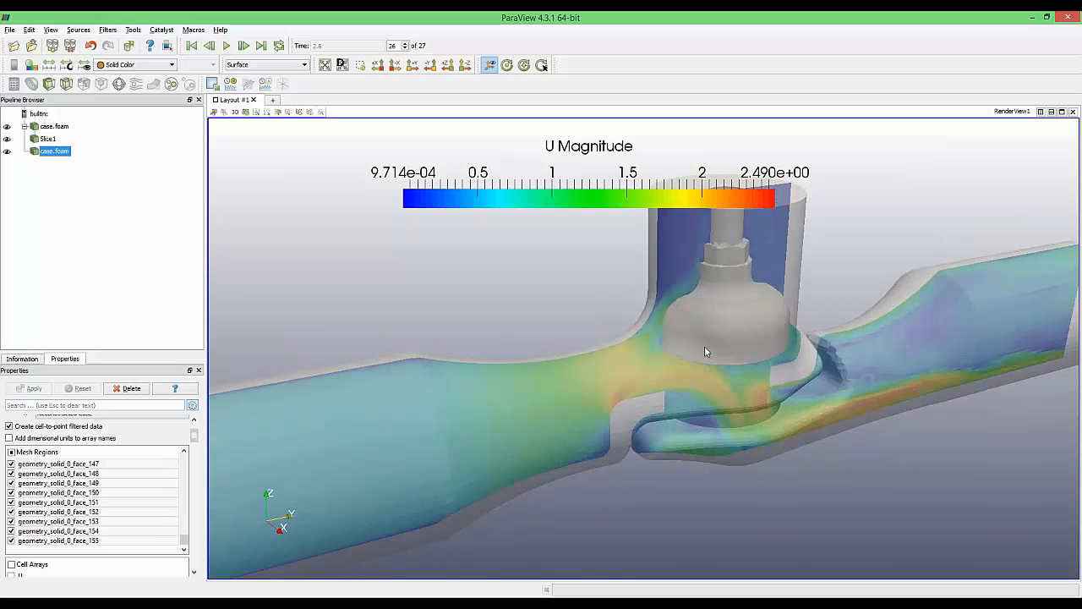
scroll(706, 351, up, 2)
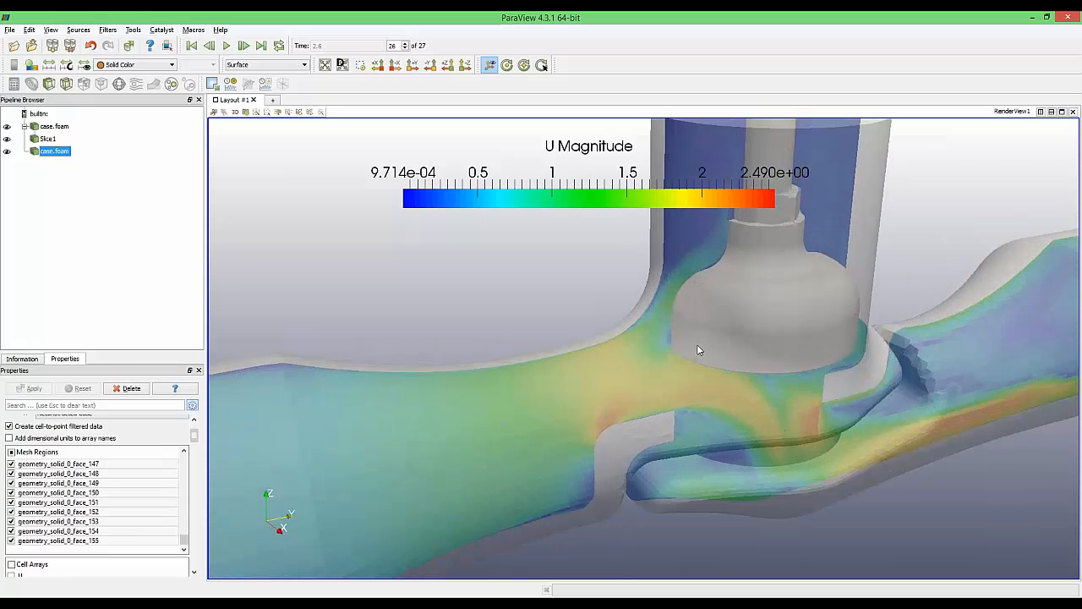
scroll(702, 352, down, 3)
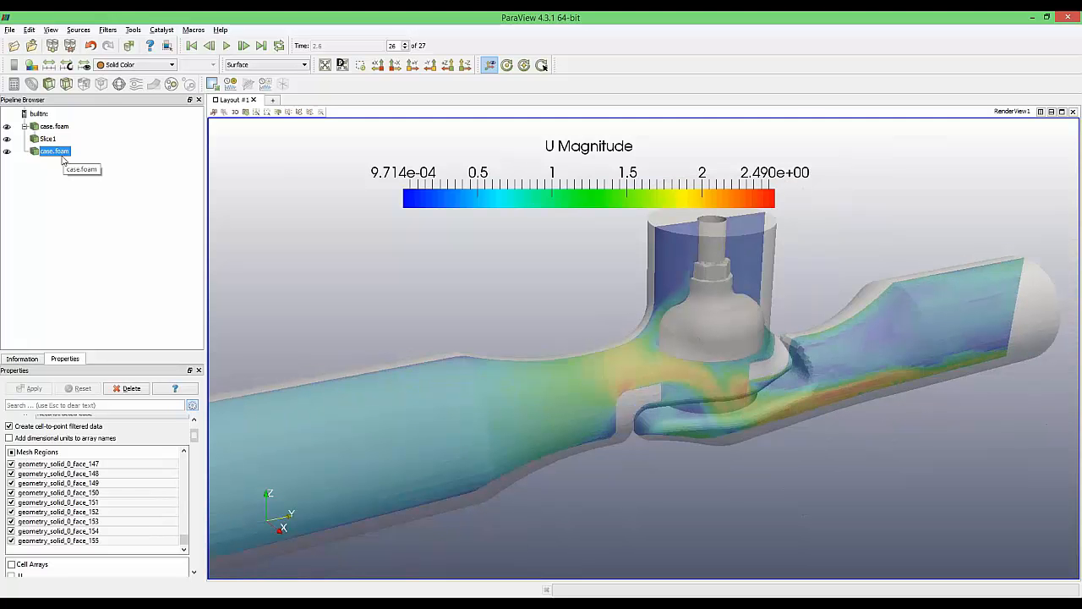
Rename the second case.foam source to 'shell'
double_click(57, 152)
text(shell)
key(Return)
Add a Stream Tracer filter to the original case.foam source
scroll(594, 282, down, 4)
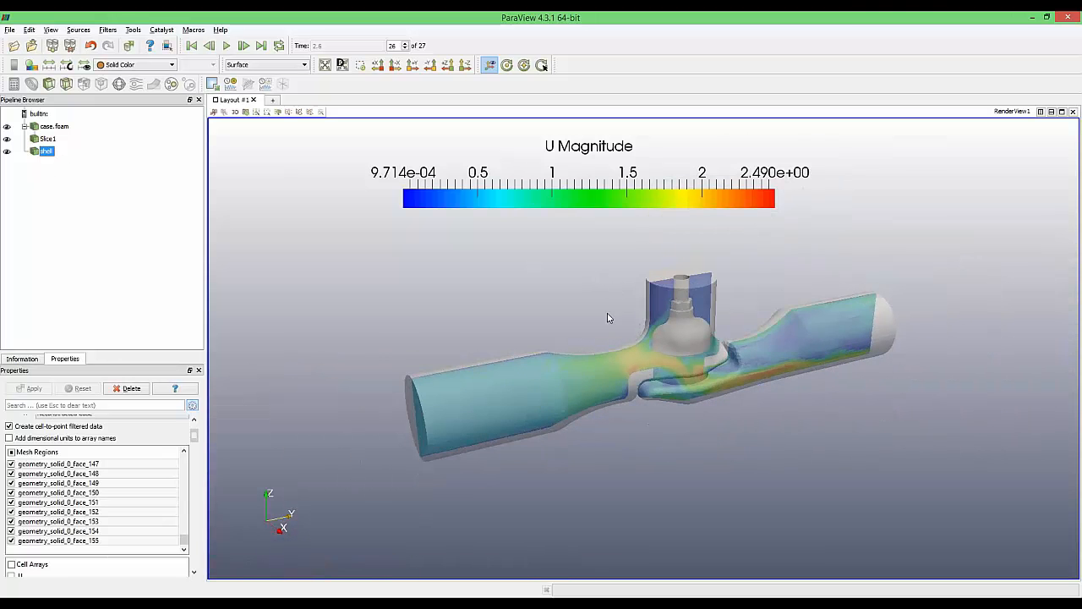
scroll(609, 320, down, 2)
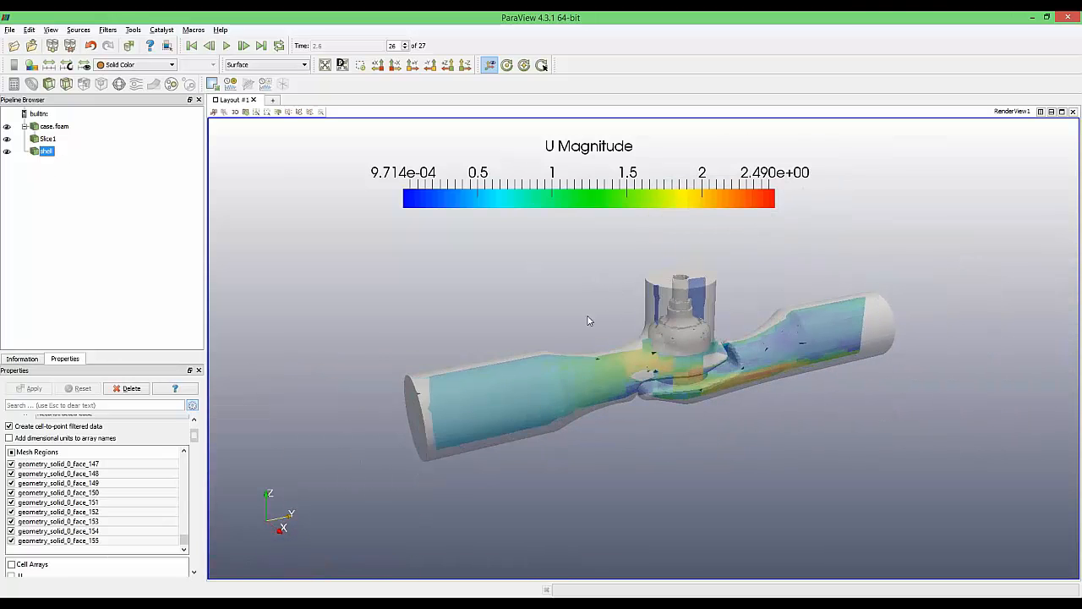
click(53, 127)
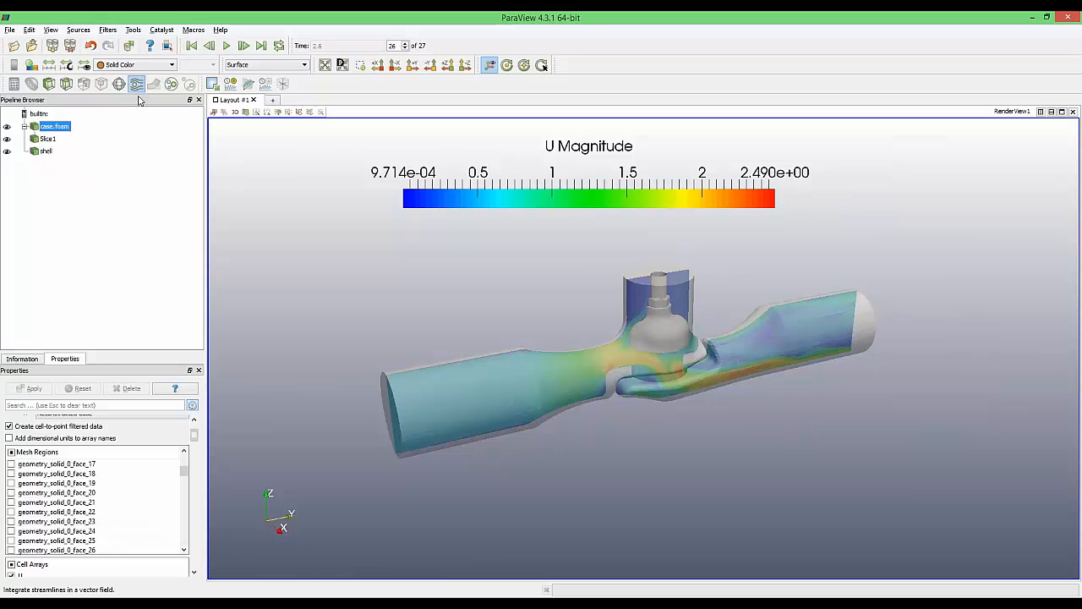
click(136, 85)
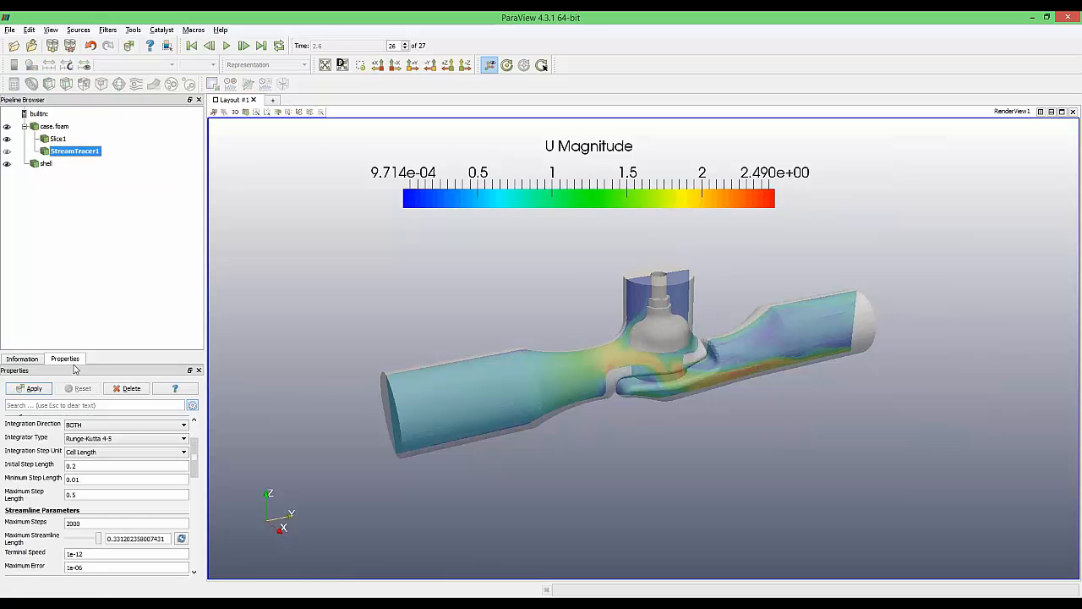
Compute the StreamTracer1 streamlines and hide Slice1
click(29, 390)
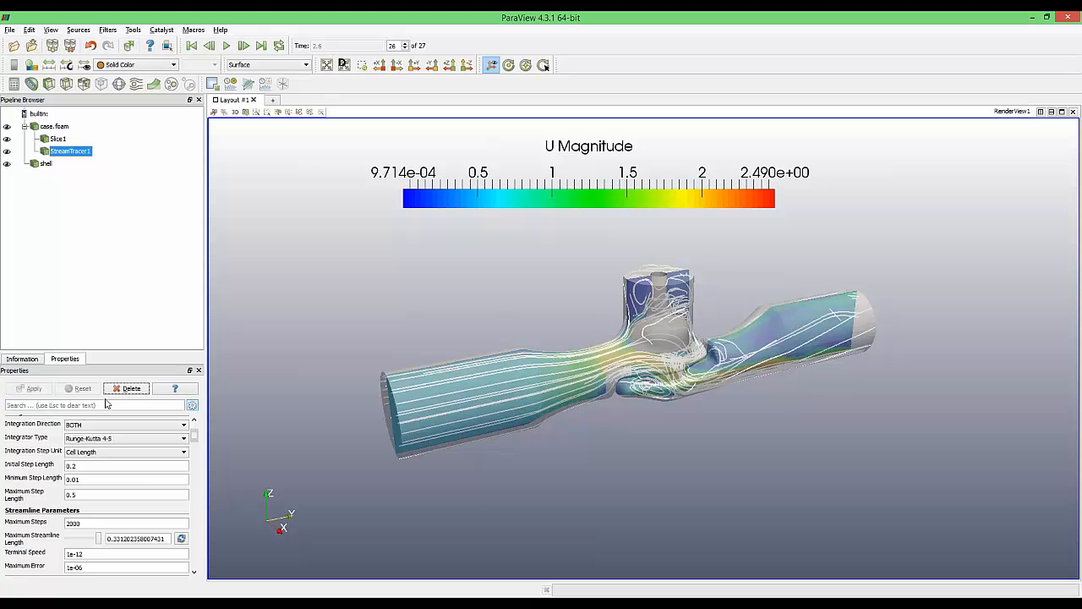
click(8, 139)
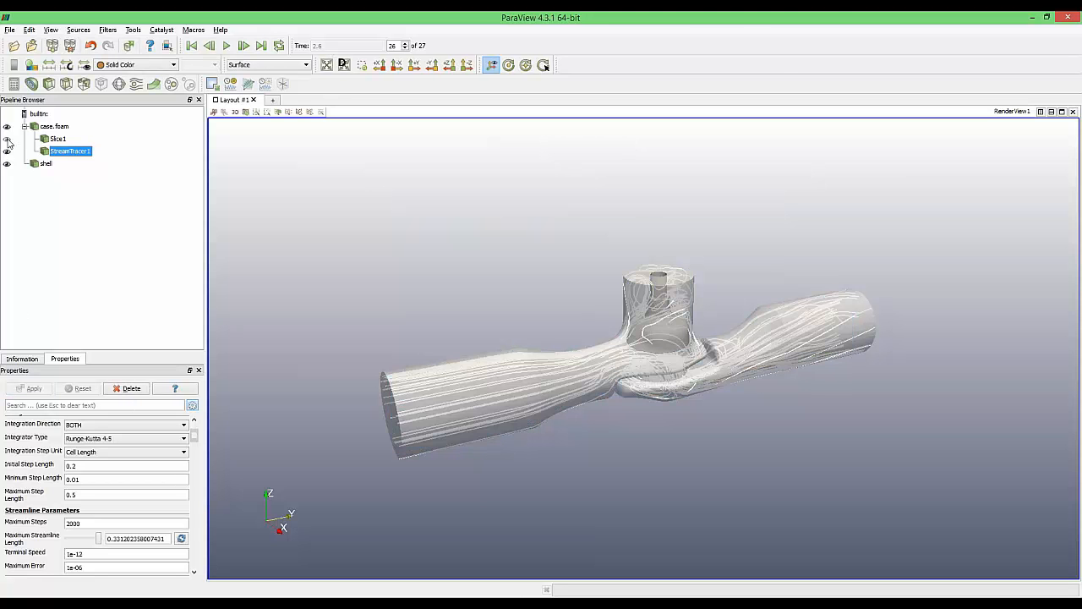
mouse_move(678, 392)
mouse_down()
mouse_move(676, 367)
mouse_move(673, 385)
mouse_up()
scroll(673, 388, up, 2)
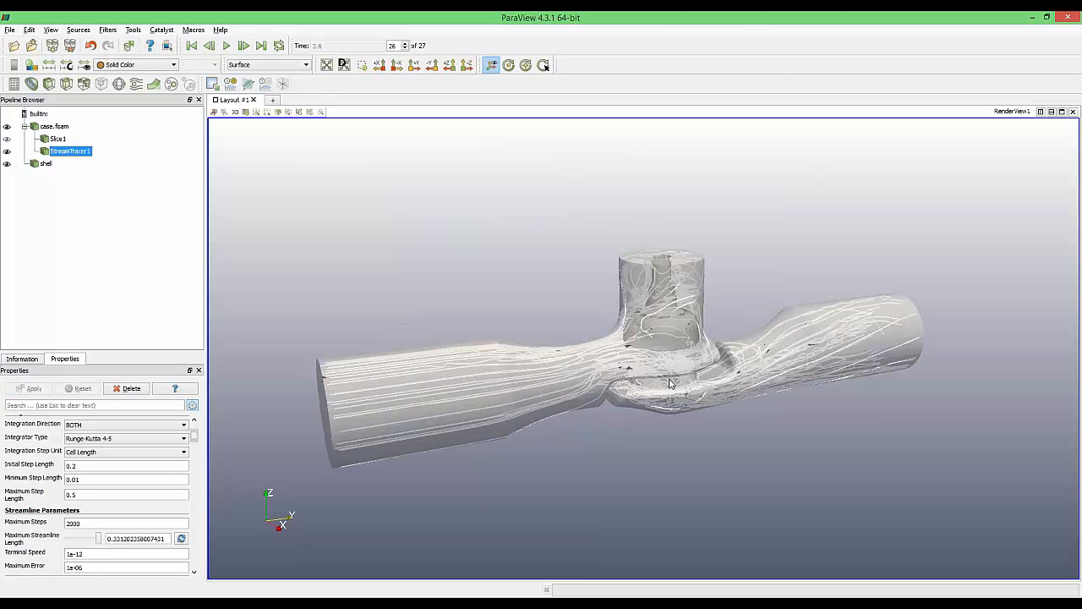
Color the streamlines by U and shift the U Magnitude legend up and right
click(135, 66)
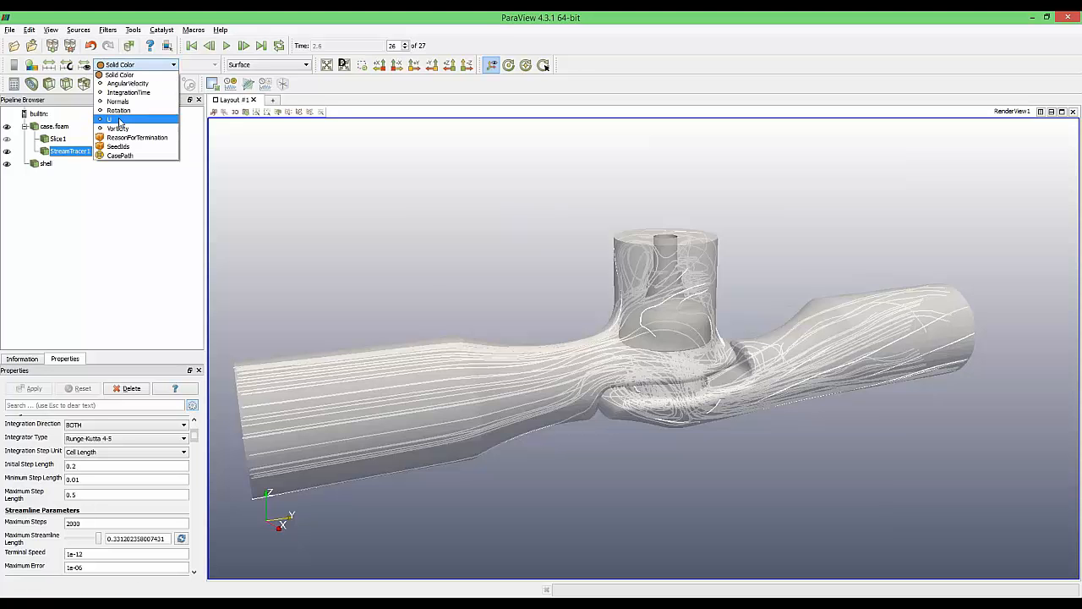
click(122, 119)
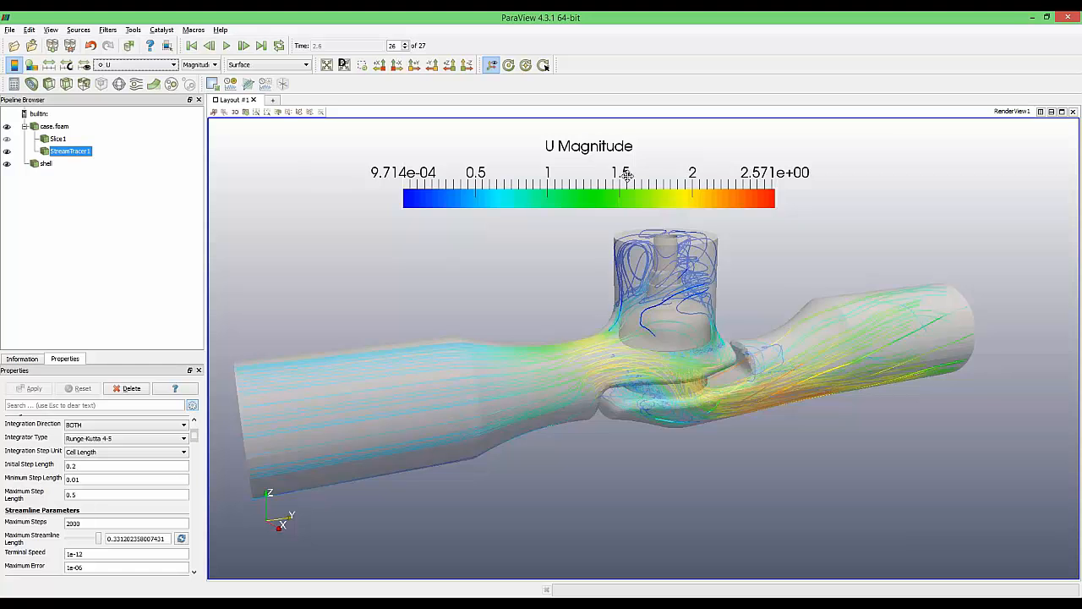
drag(626, 175, 638, 169)
scroll(690, 405, down, 2)
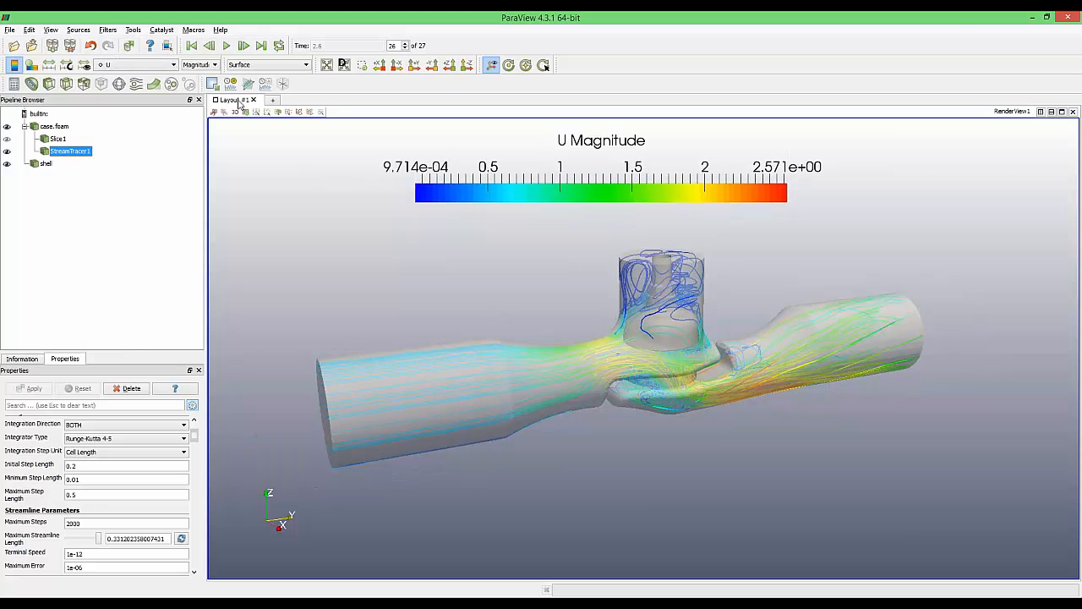
Save a JPG screenshot of the streamline view to the Desktop named 'abc'
click(9, 30)
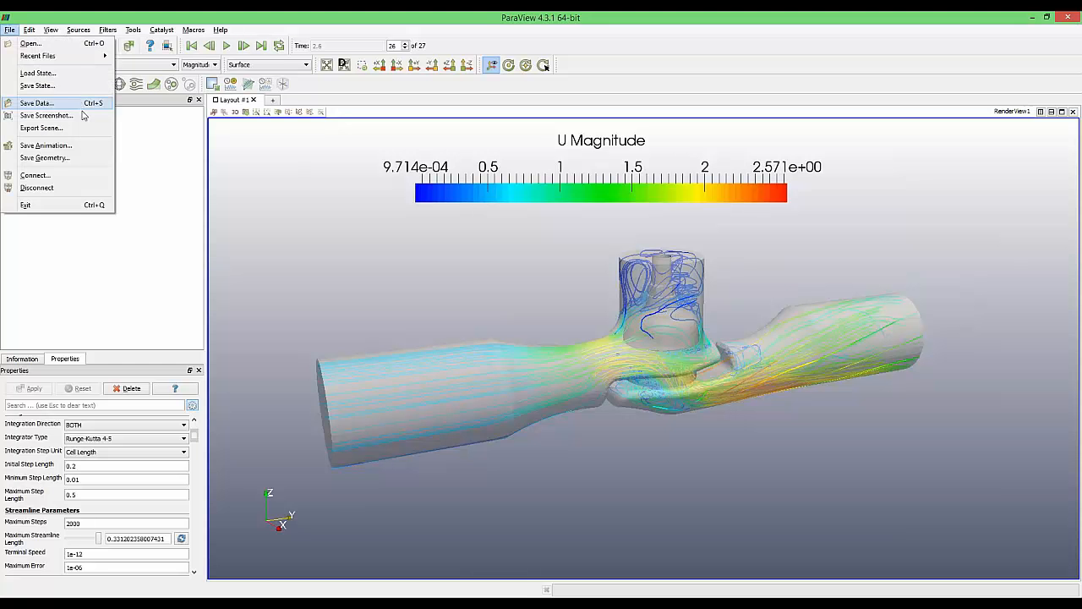
click(84, 122)
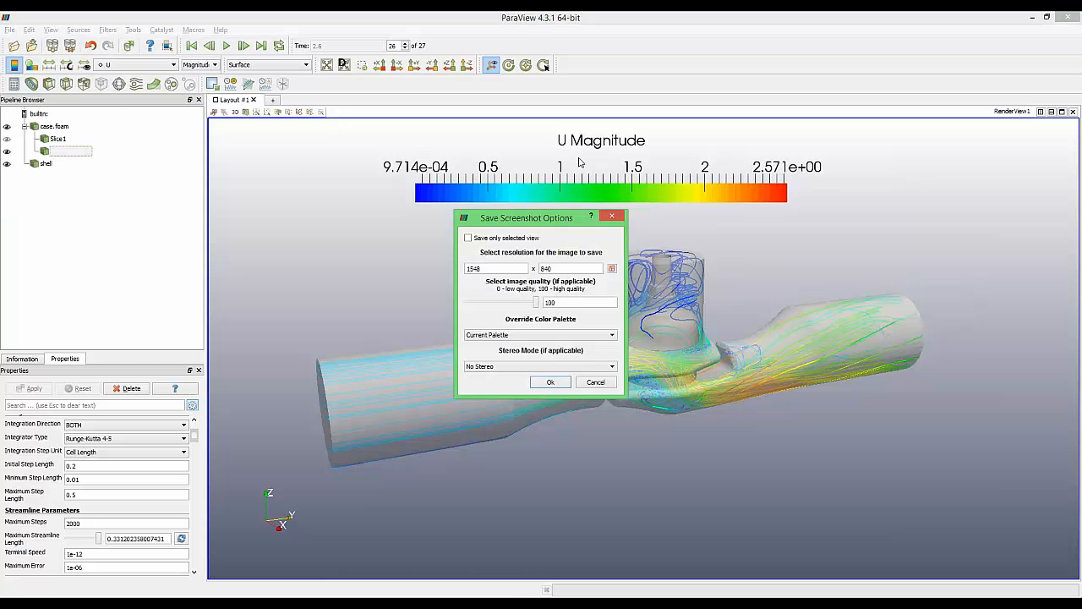
click(551, 383)
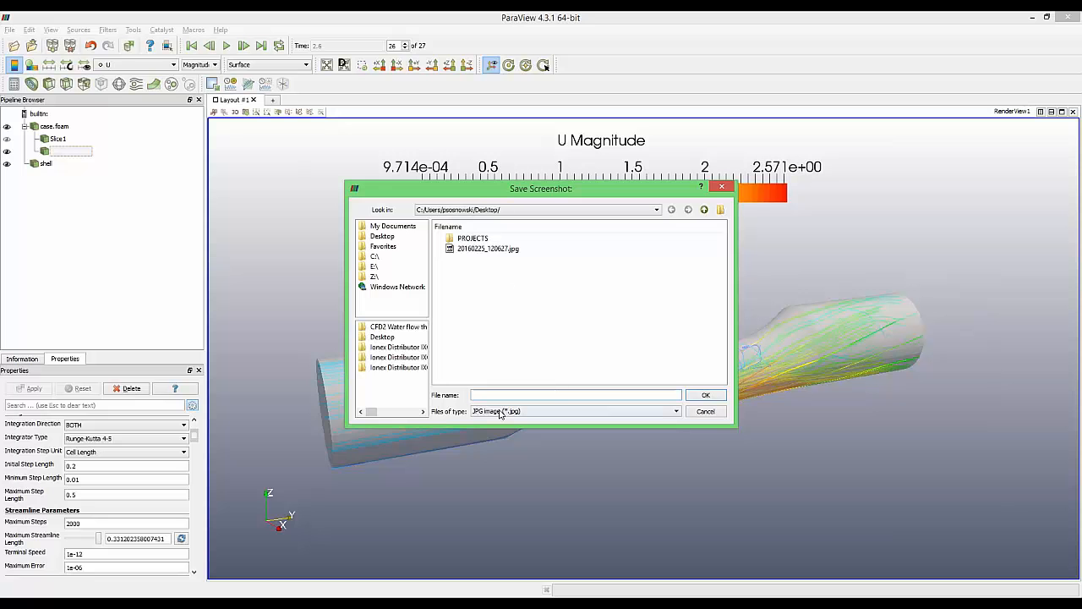
click(389, 239)
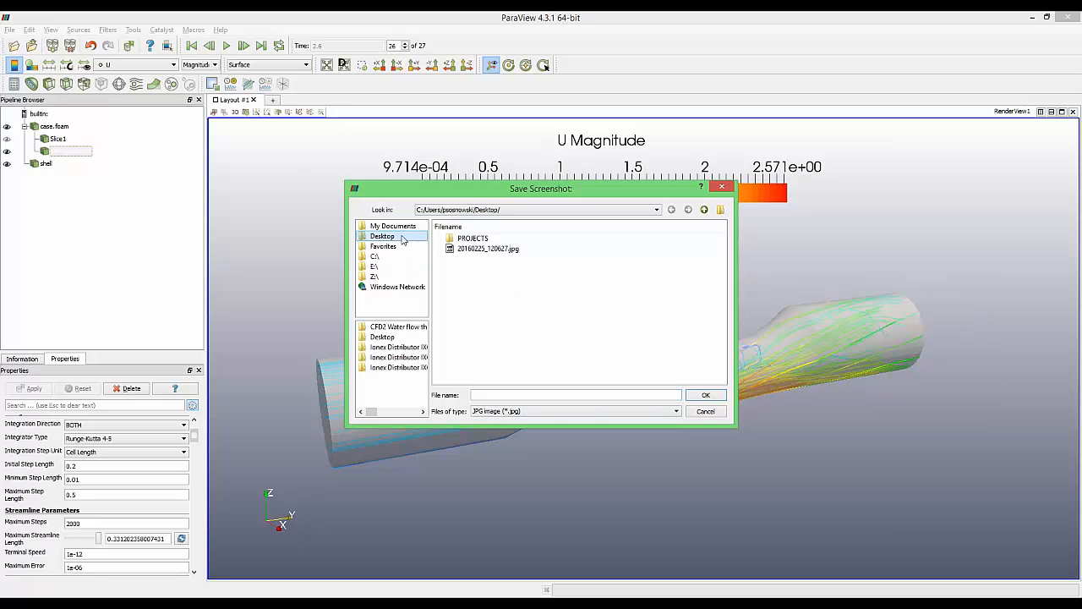
click(480, 394)
text(a)
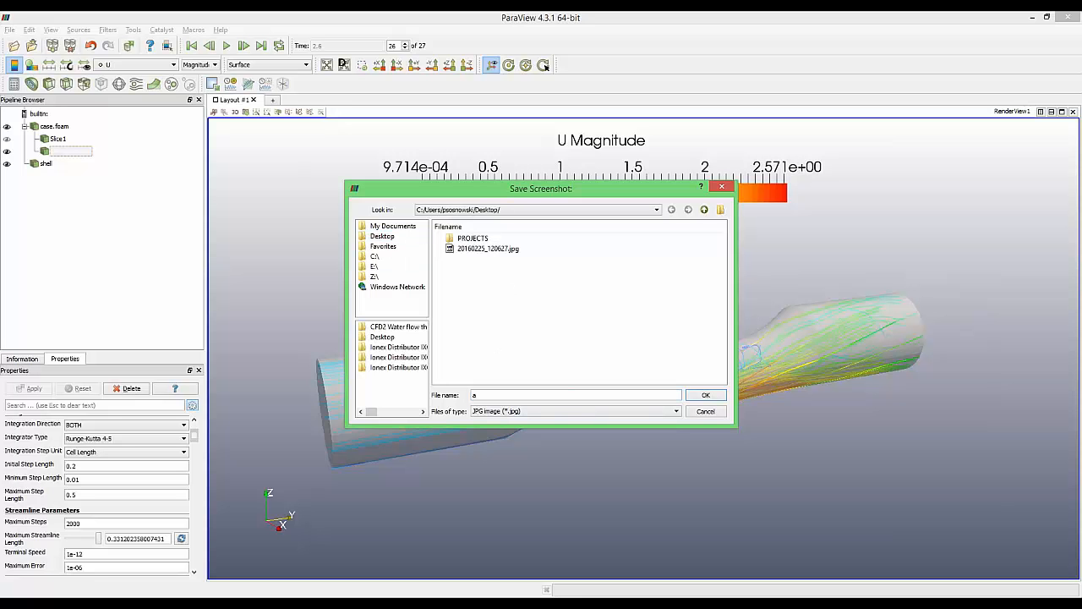
text(bc)
click(705, 394)
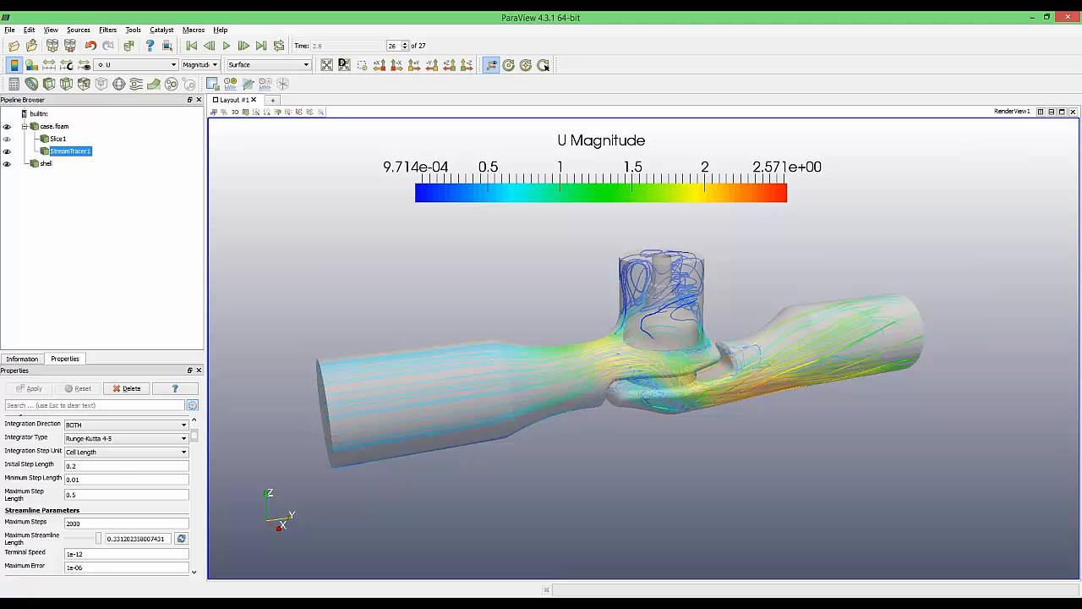
Split the layout and show case.foam, the shell and the streamlines in a new right render view
click(1040, 111)
drag(472, 299, 461, 365)
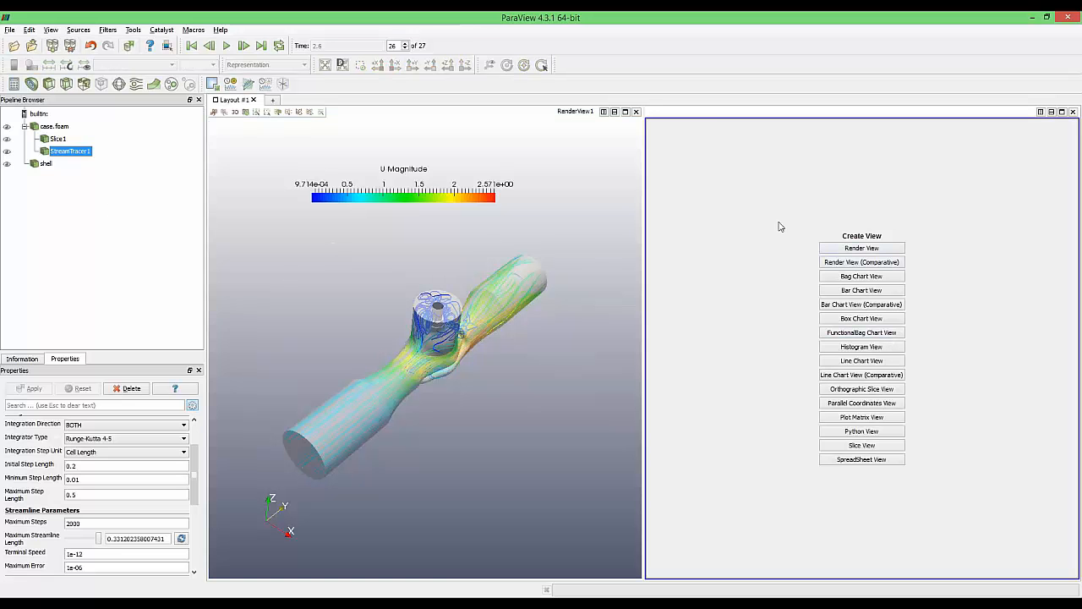
click(887, 250)
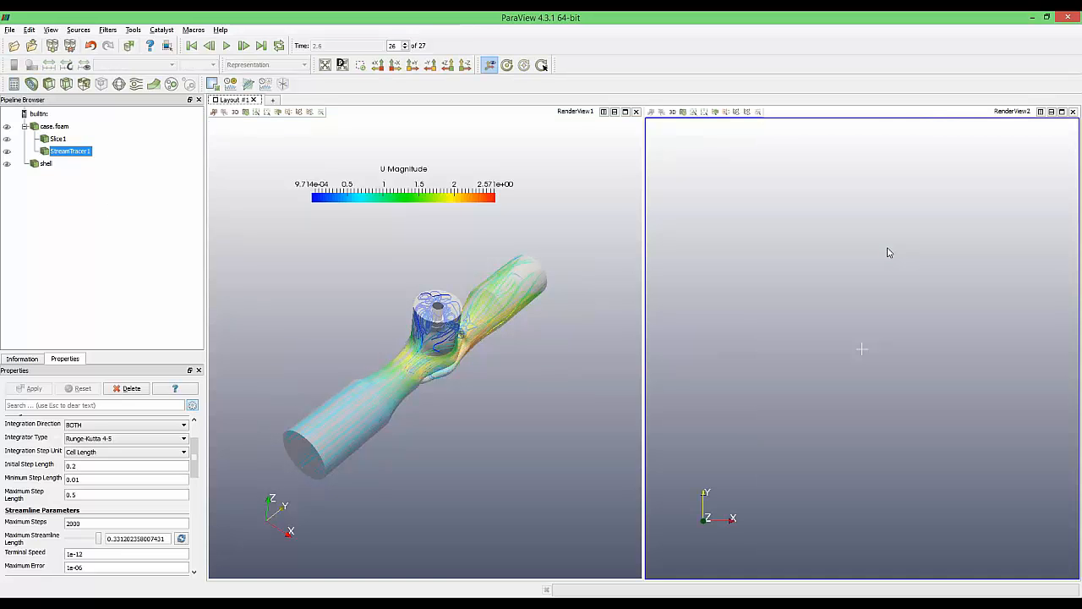
click(6, 125)
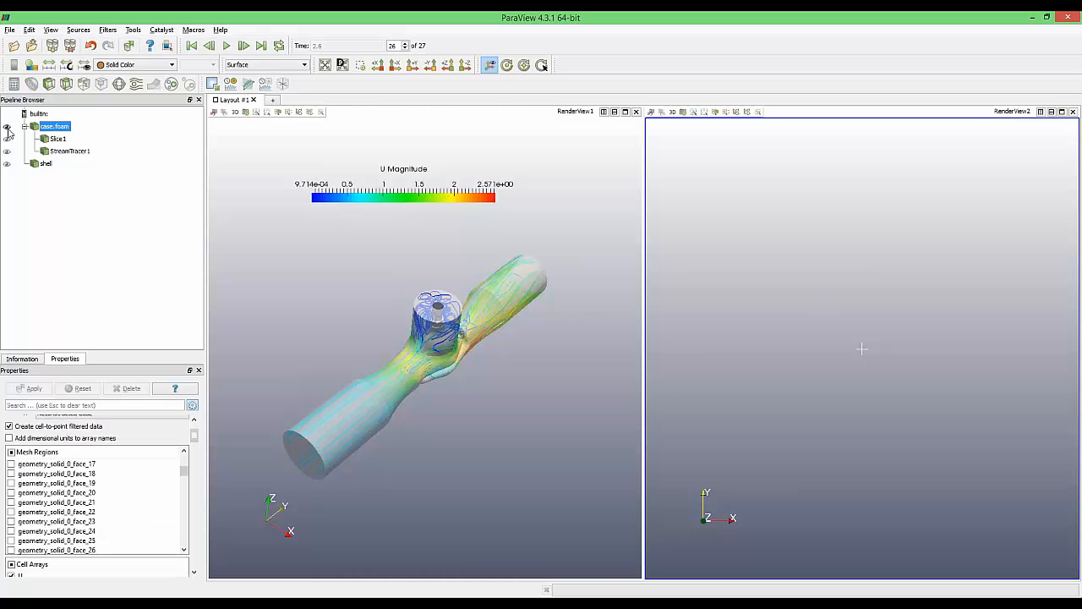
click(6, 164)
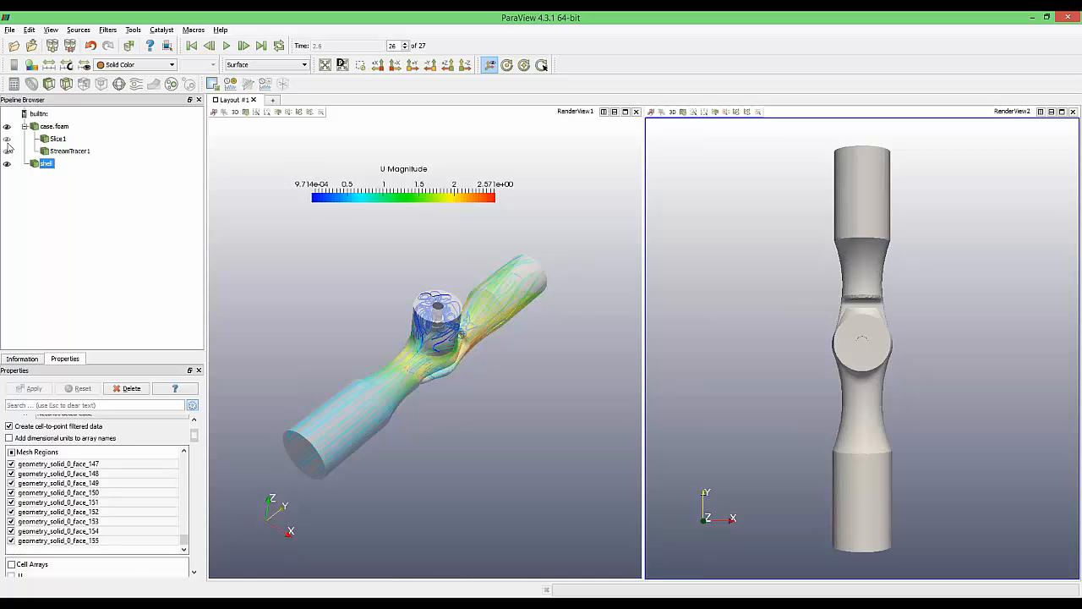
click(7, 151)
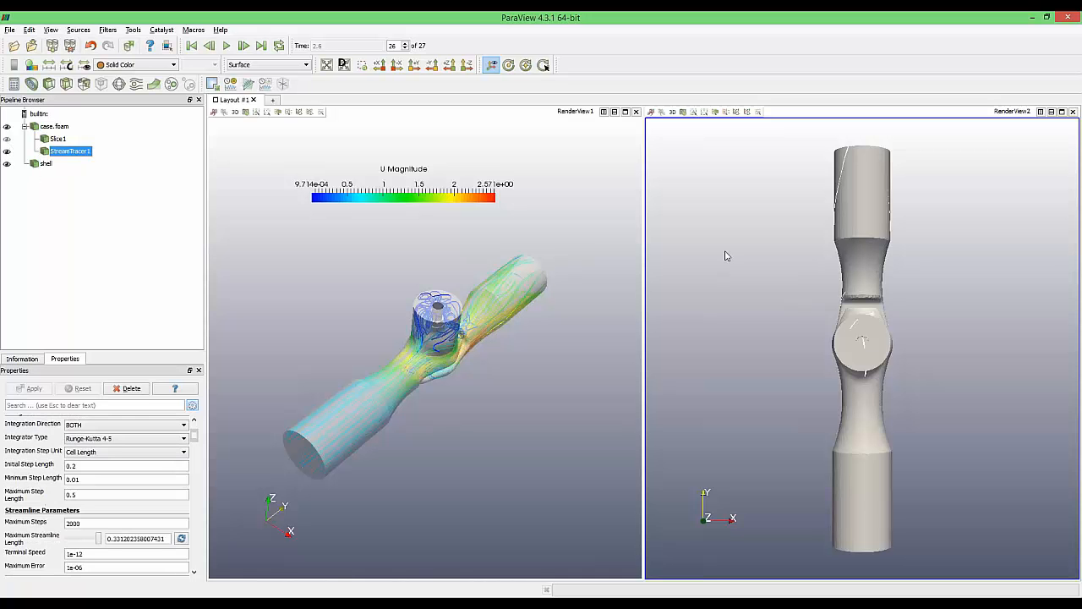
scroll(783, 307, down, 1)
scroll(786, 315, up, 2)
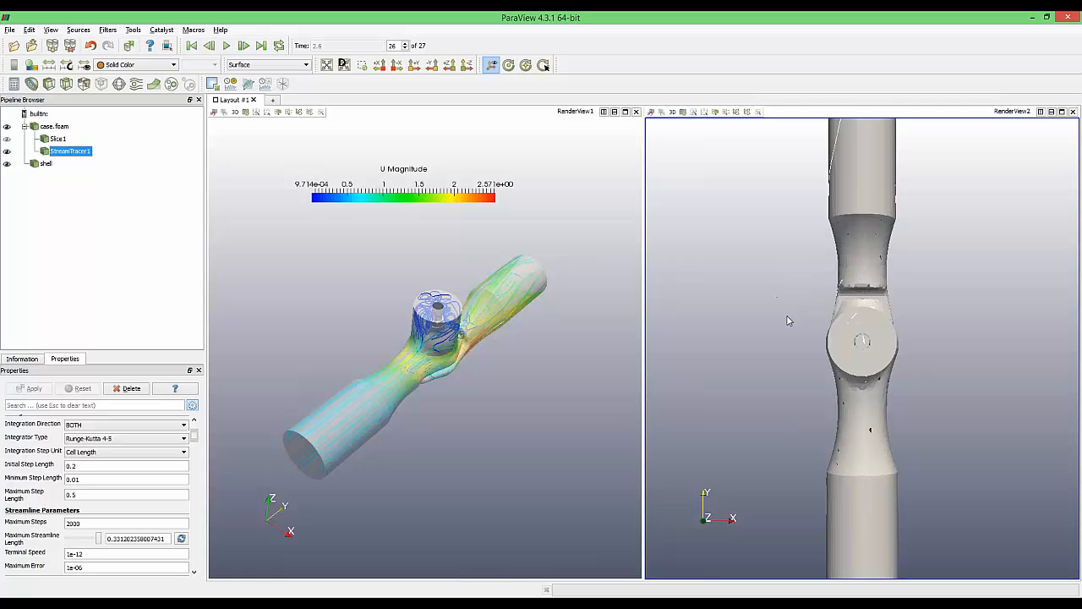
scroll(787, 316, down, 1)
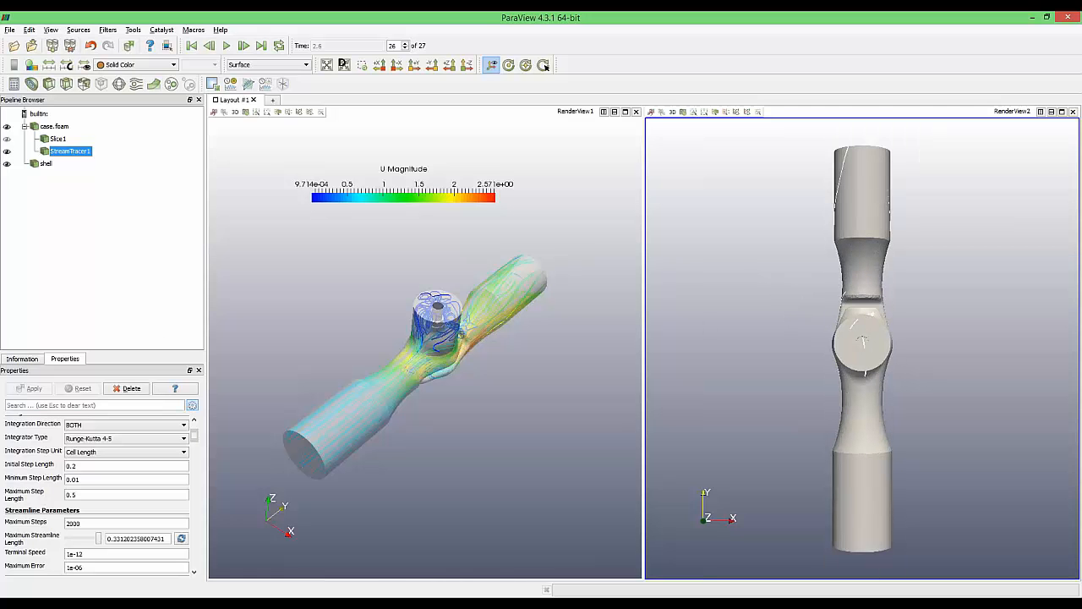
Make case.foam translucent in the second view with opacity 0.5
click(52, 127)
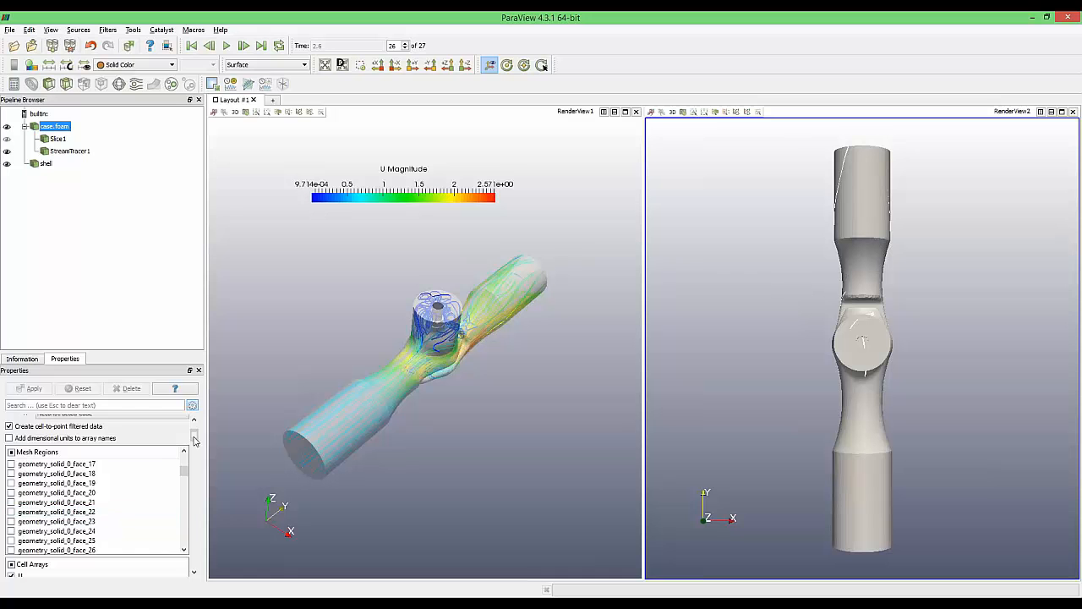
drag(196, 436, 195, 463)
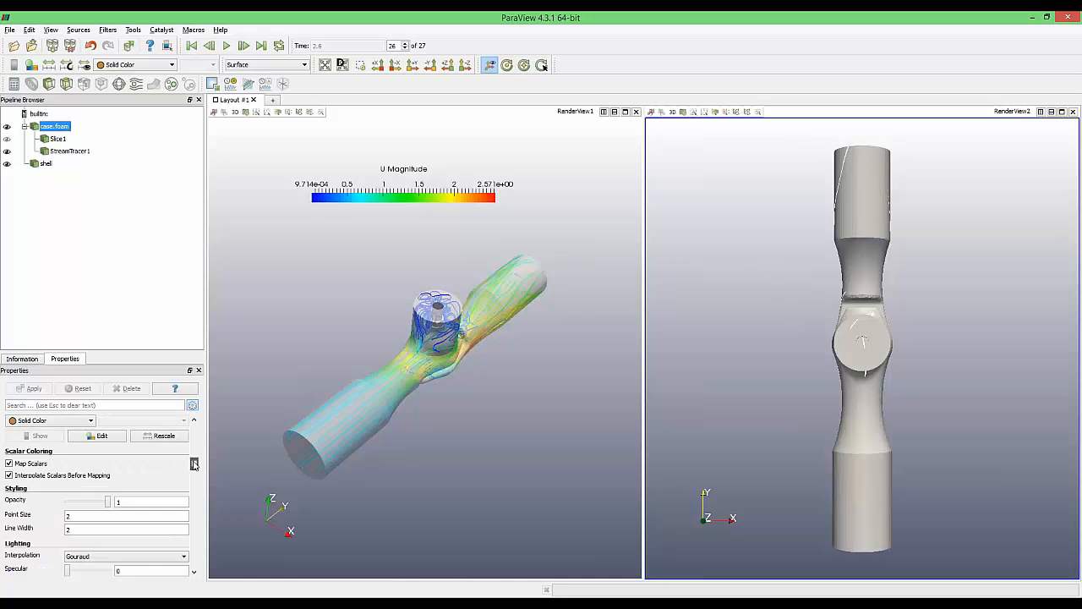
text(0.5)
key(Tab)
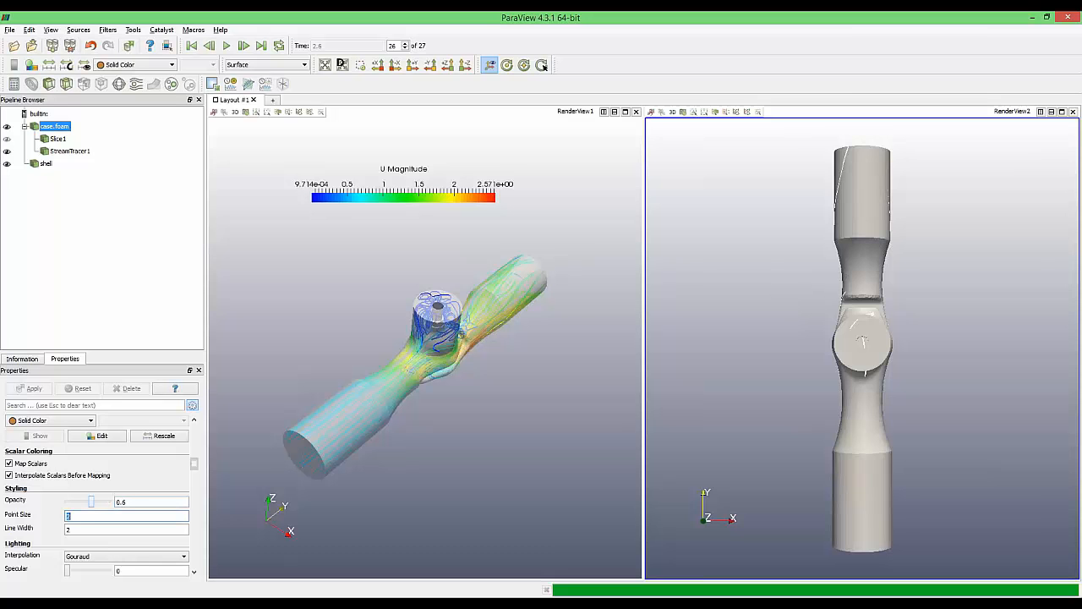
click(780, 363)
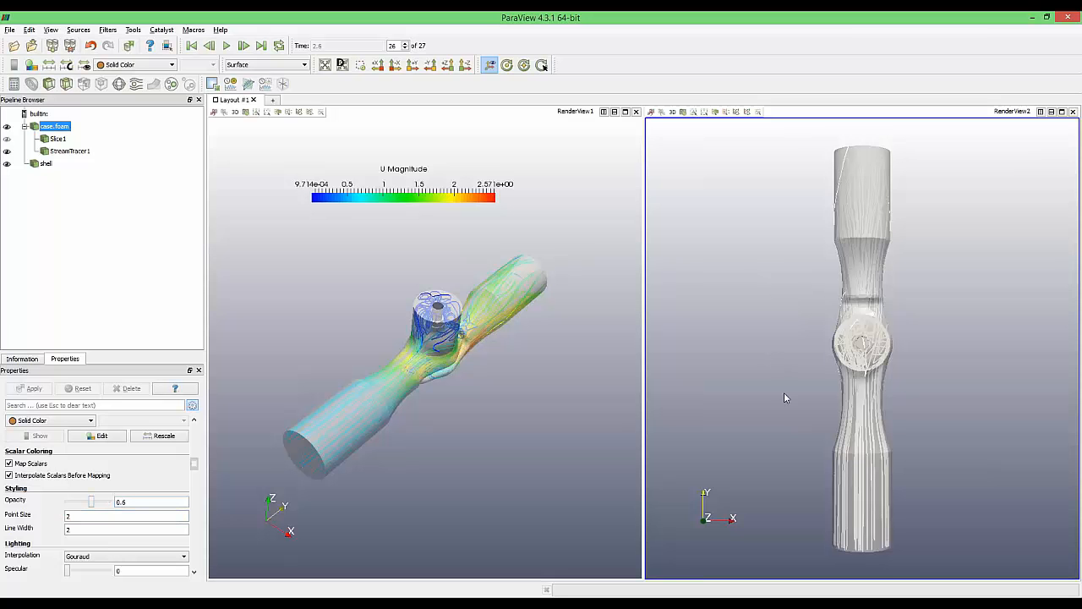
Colour the StreamTracer1 streamlines in the second view by U
click(61, 151)
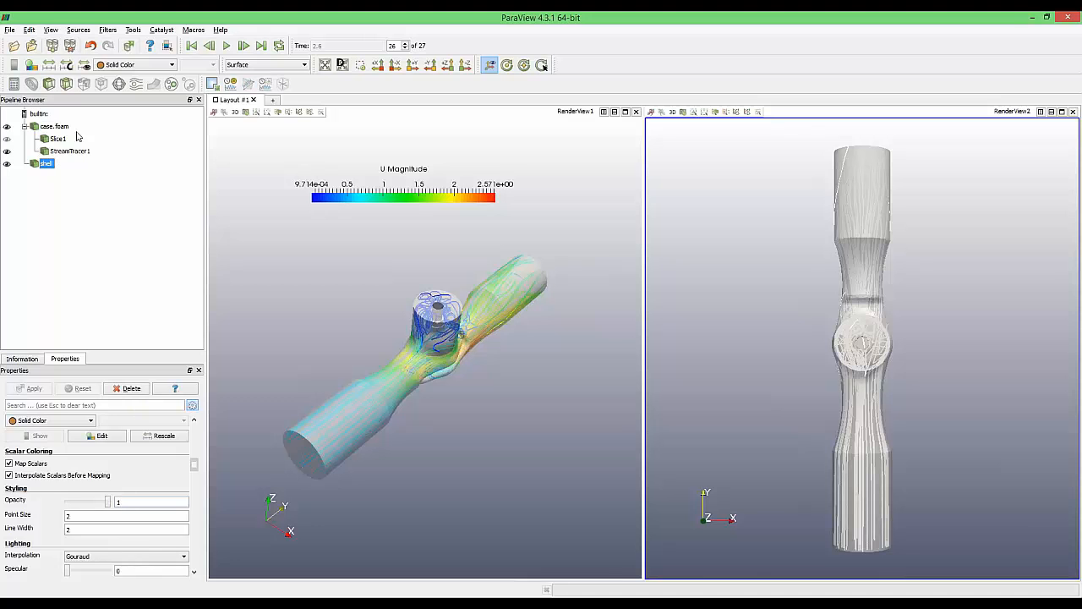
click(113, 65)
click(110, 94)
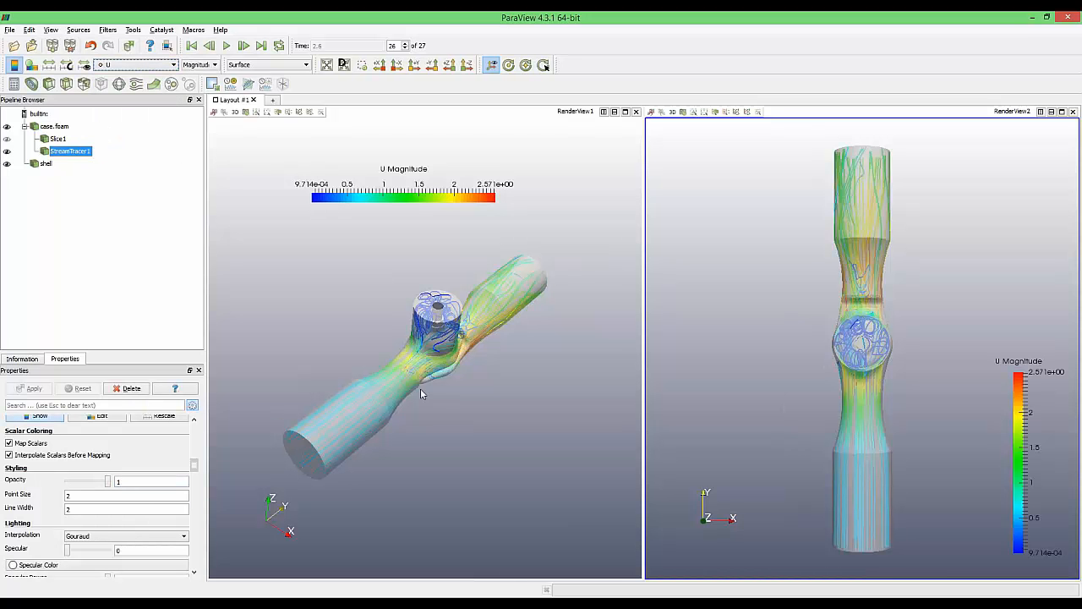
Snap the left render view through the +Y, +Z and -Z presets to a side-on -X view
drag(380, 340, 367, 373)
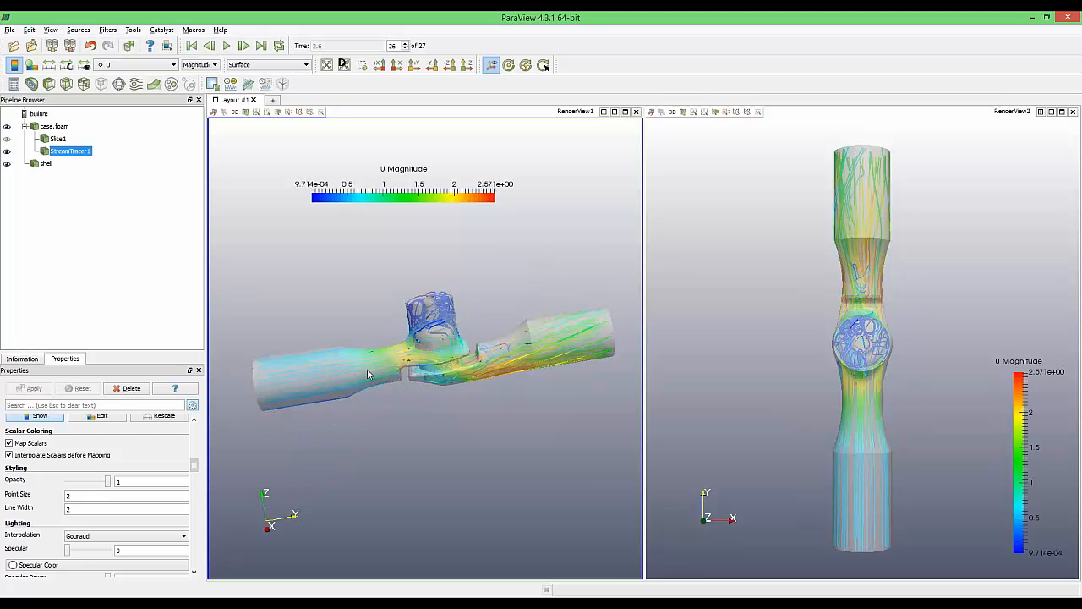
click(414, 65)
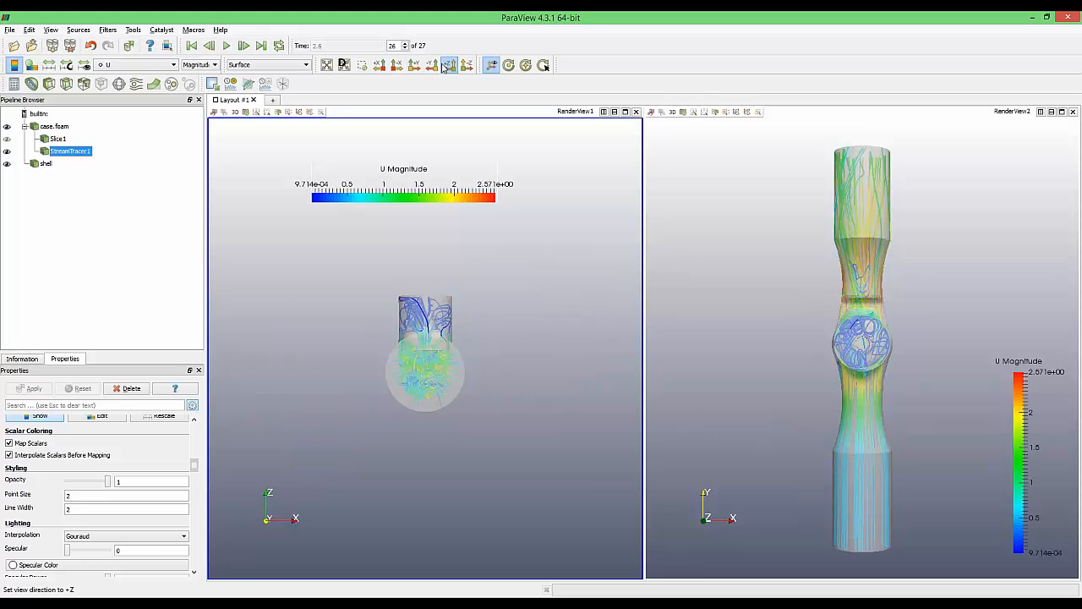
click(444, 67)
click(464, 68)
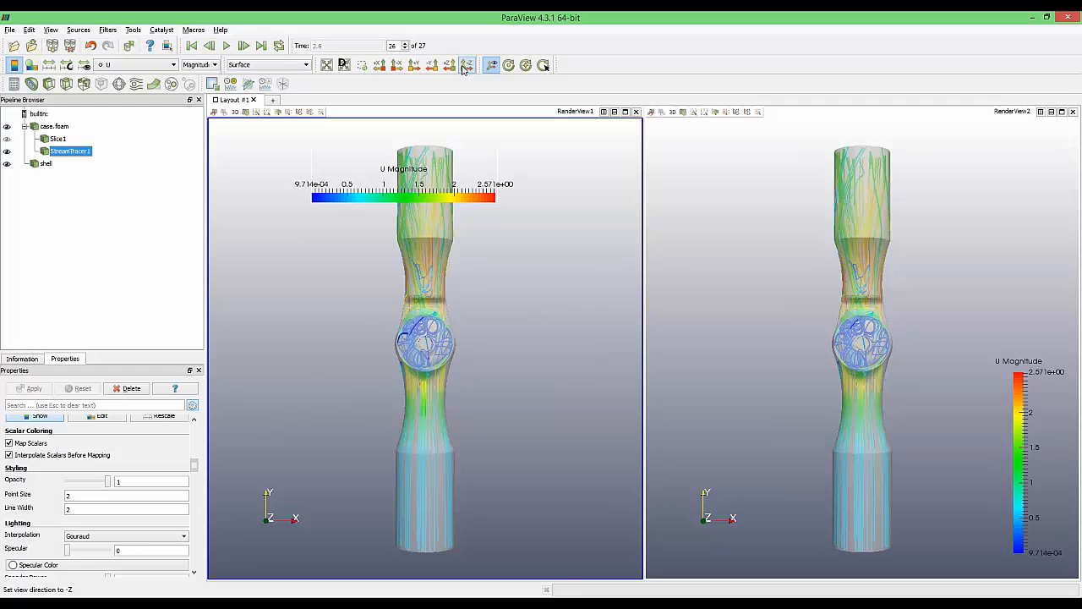
click(398, 67)
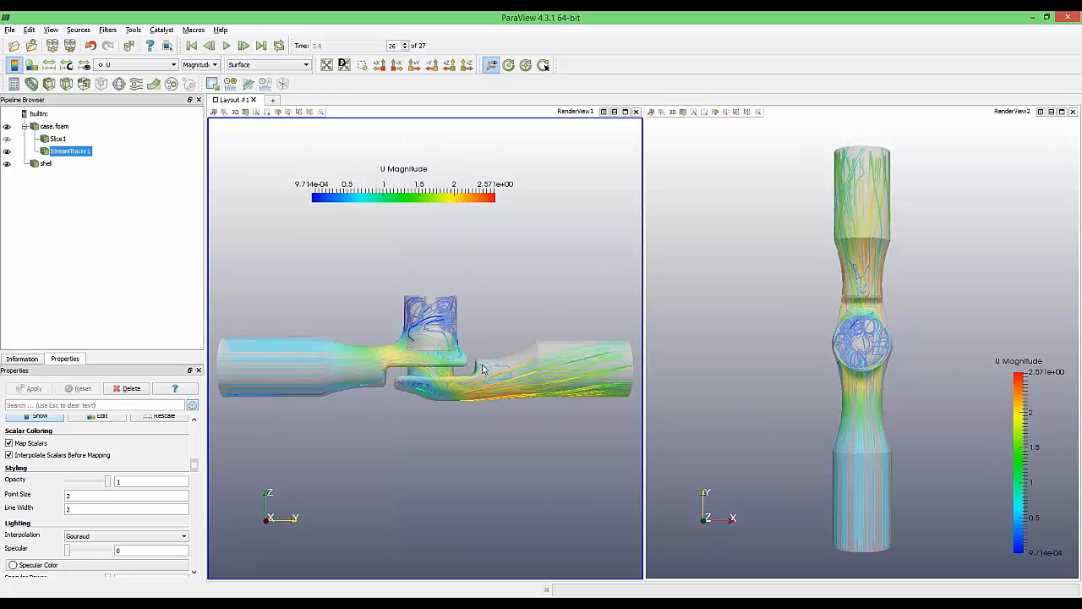
Save a screenshot of both valve views to the Desktop as aaaa.jpg with default settings
click(10, 30)
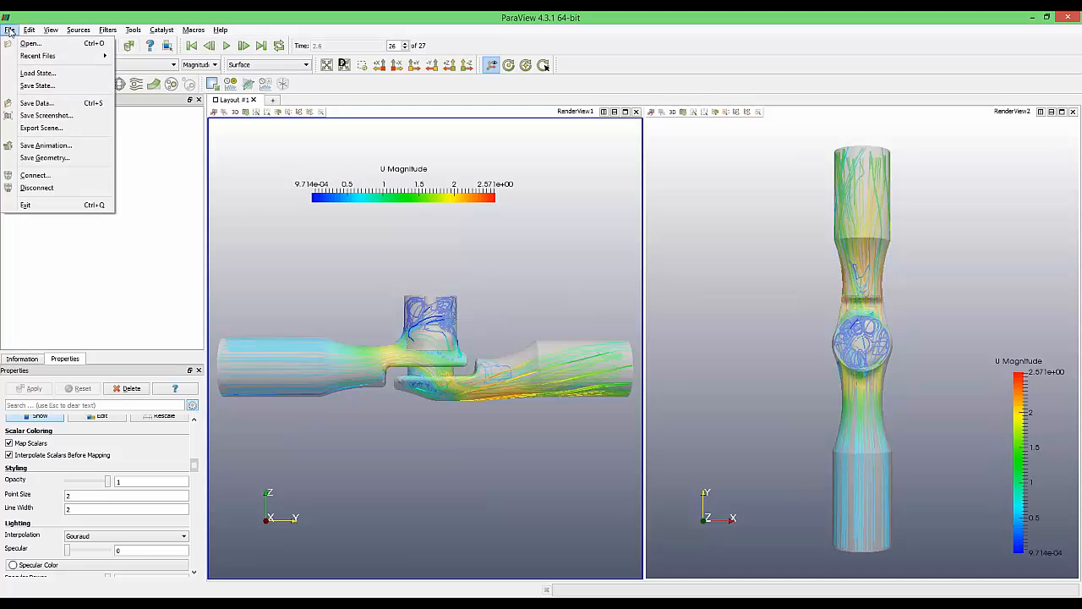
click(67, 116)
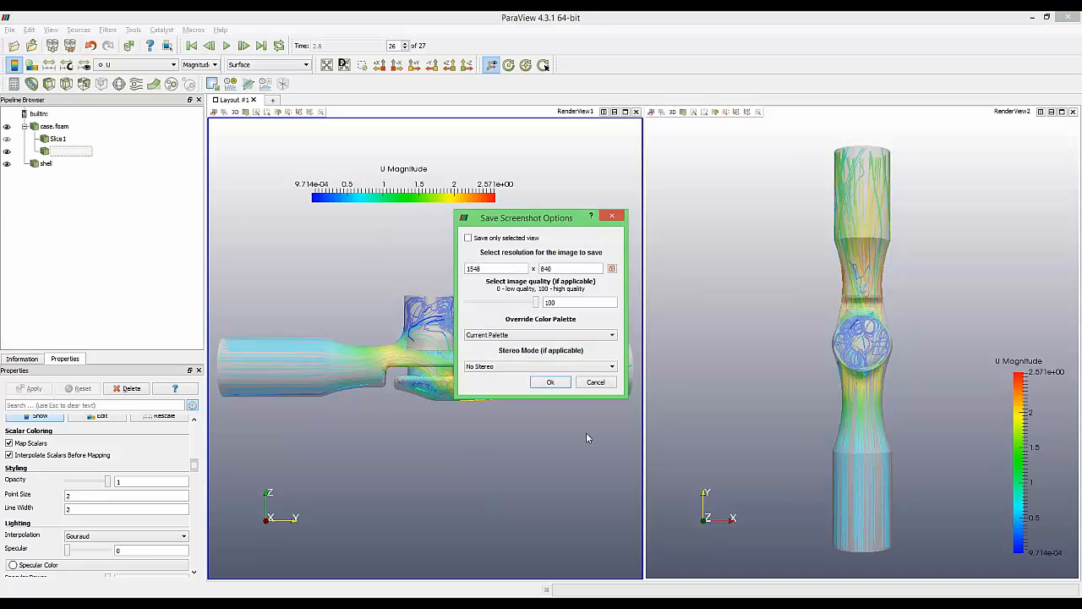
click(548, 383)
text(aaaa)
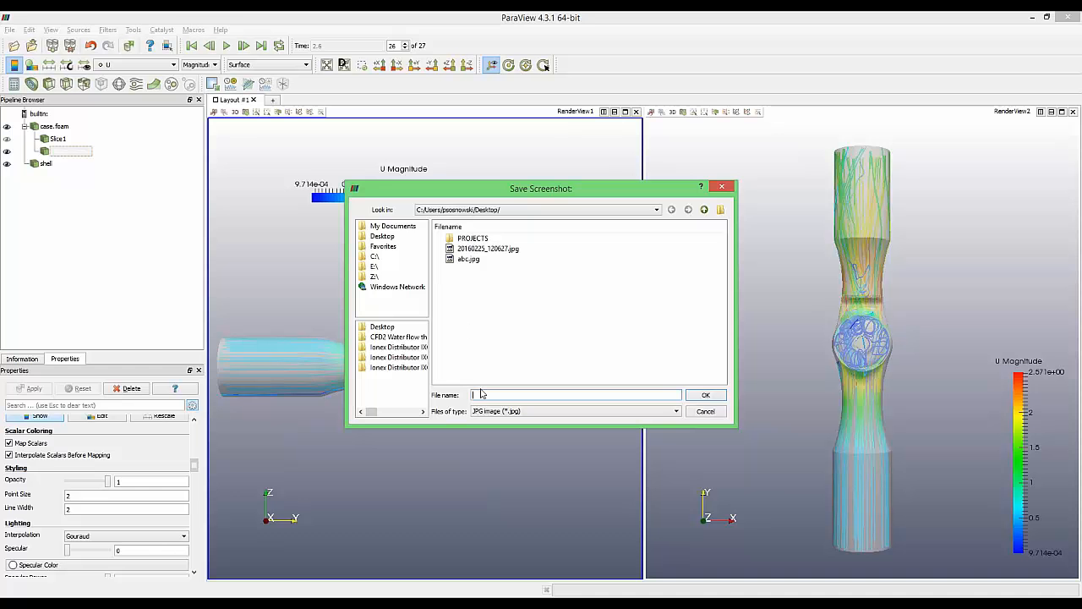
click(702, 394)
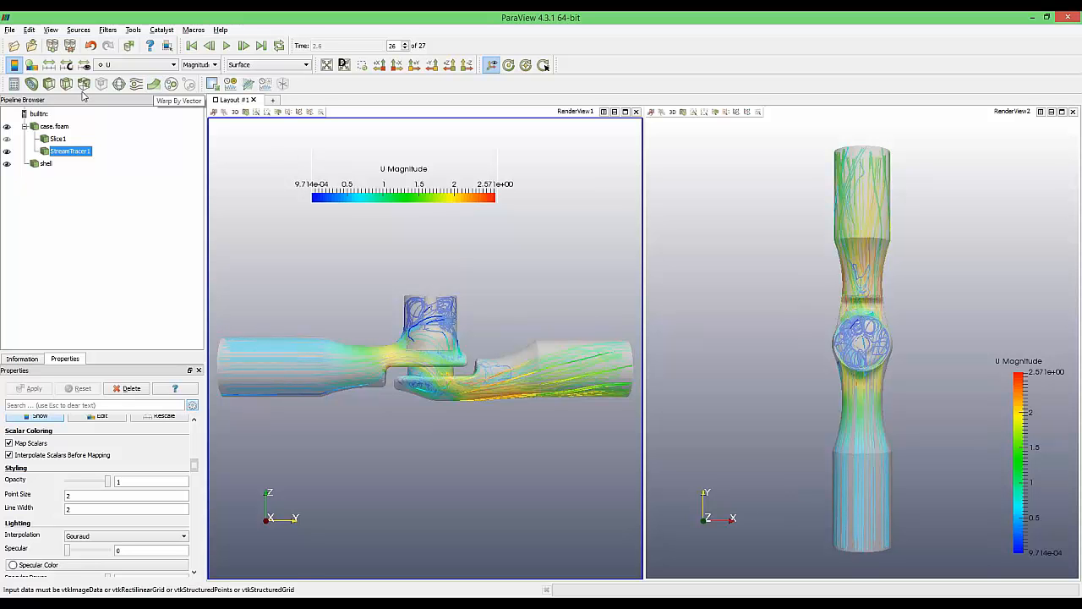
Attach a Calculator1 filter to case.foam without applying it
click(43, 126)
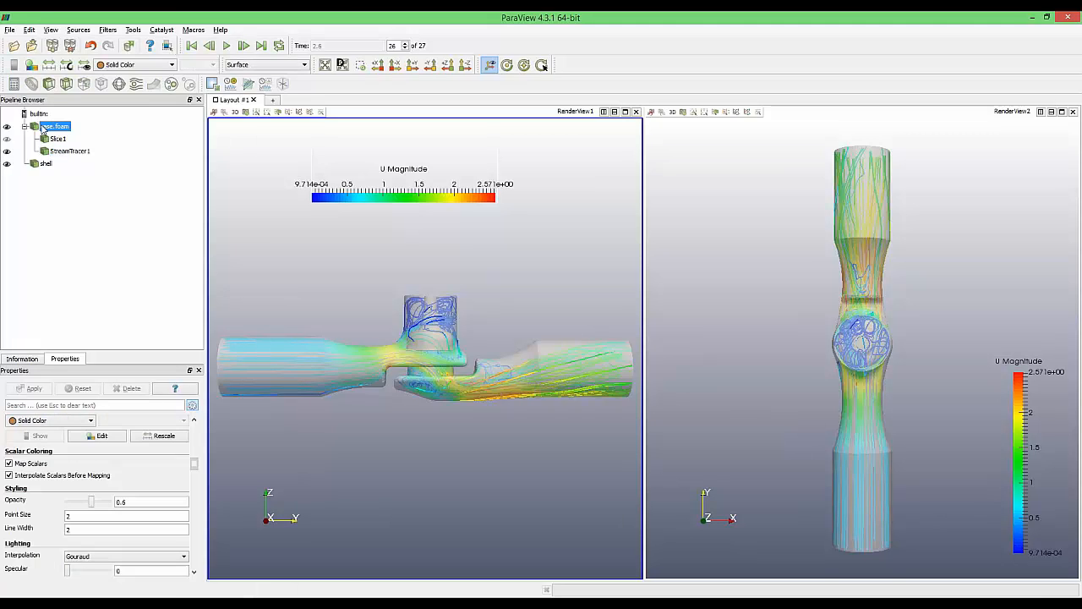
click(14, 84)
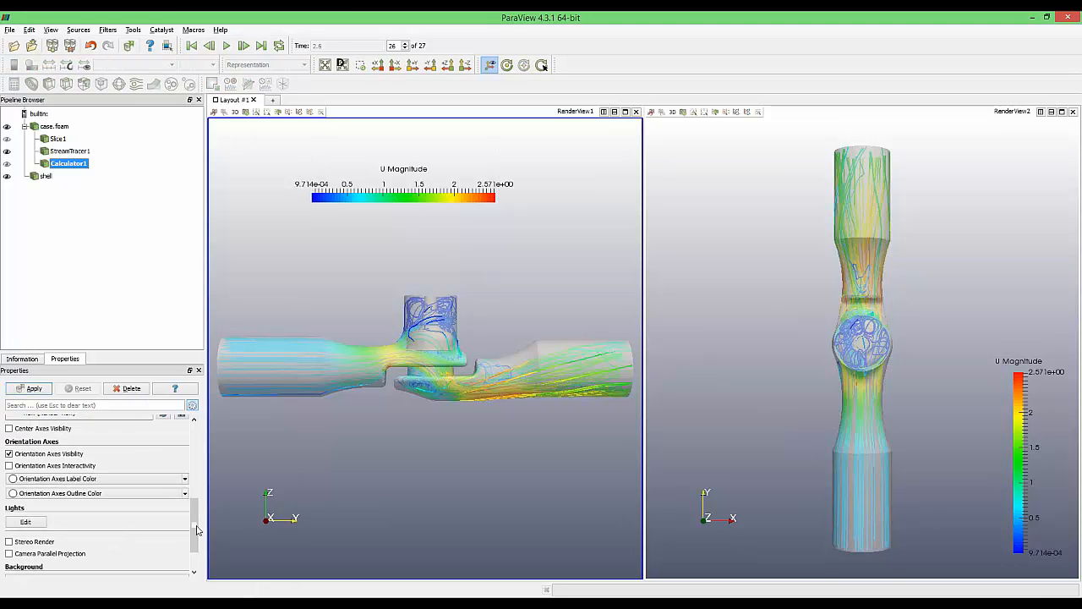
scroll(199, 524, up, 6)
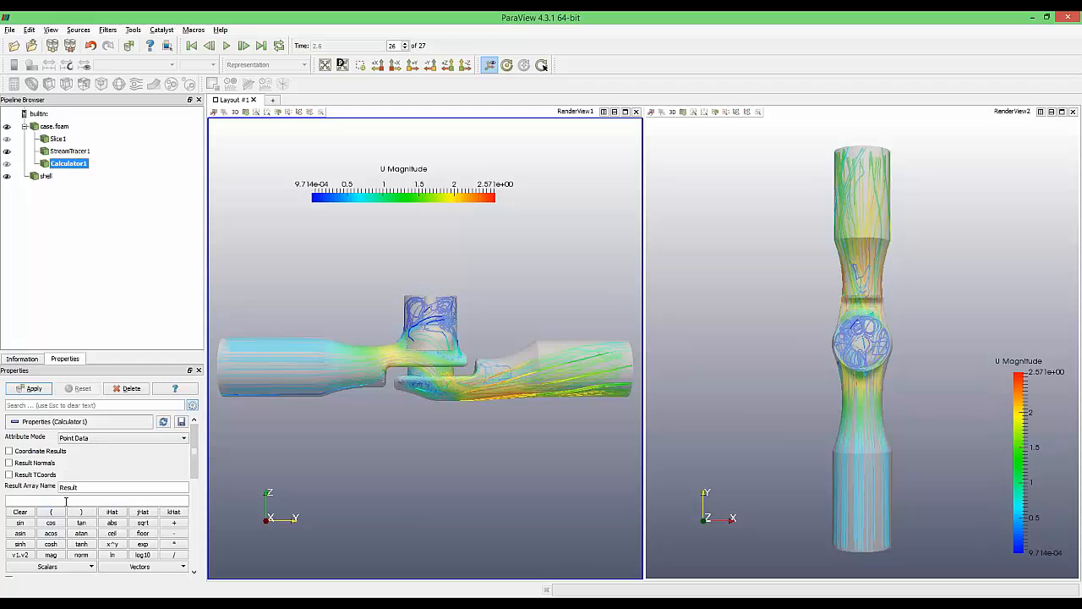
scroll(85, 489, down, 2)
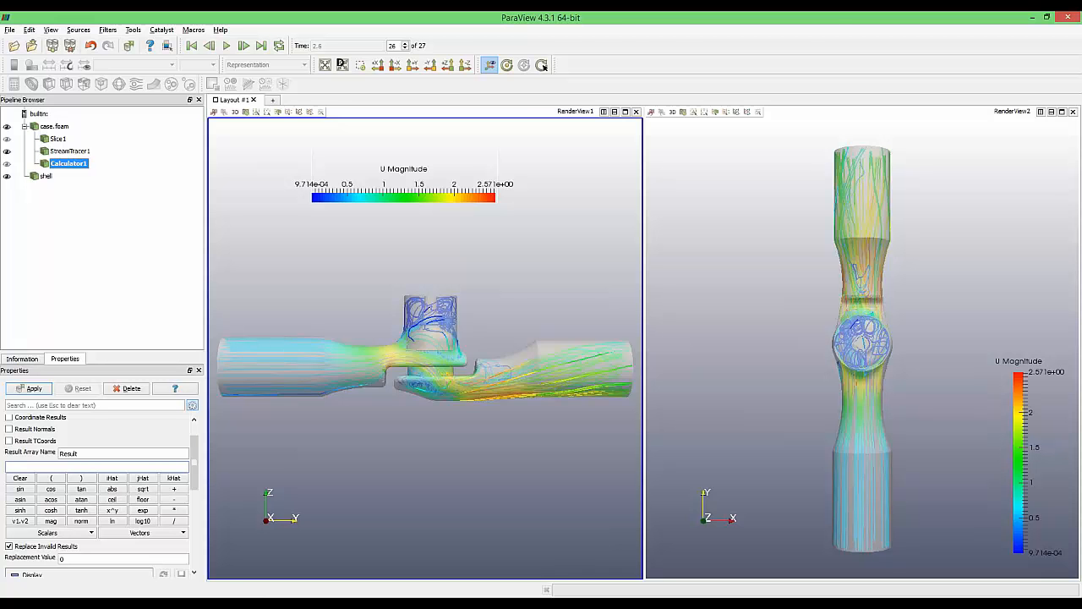
key(alt+Tab)
Play aaa.avi from the Desktop, then minimise the Explorer window
double_click(526, 303)
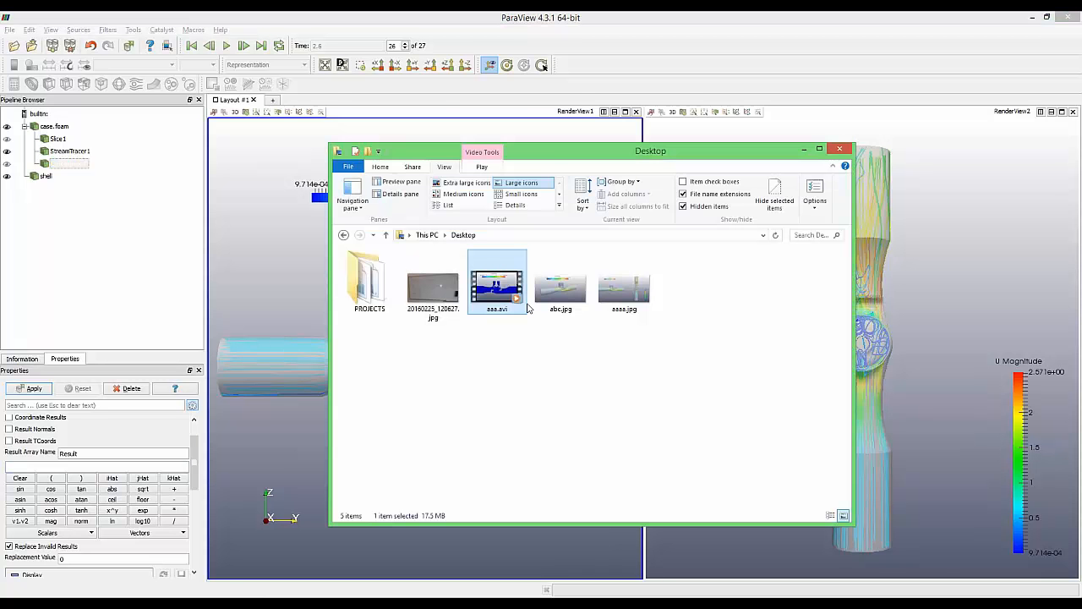
click(804, 149)
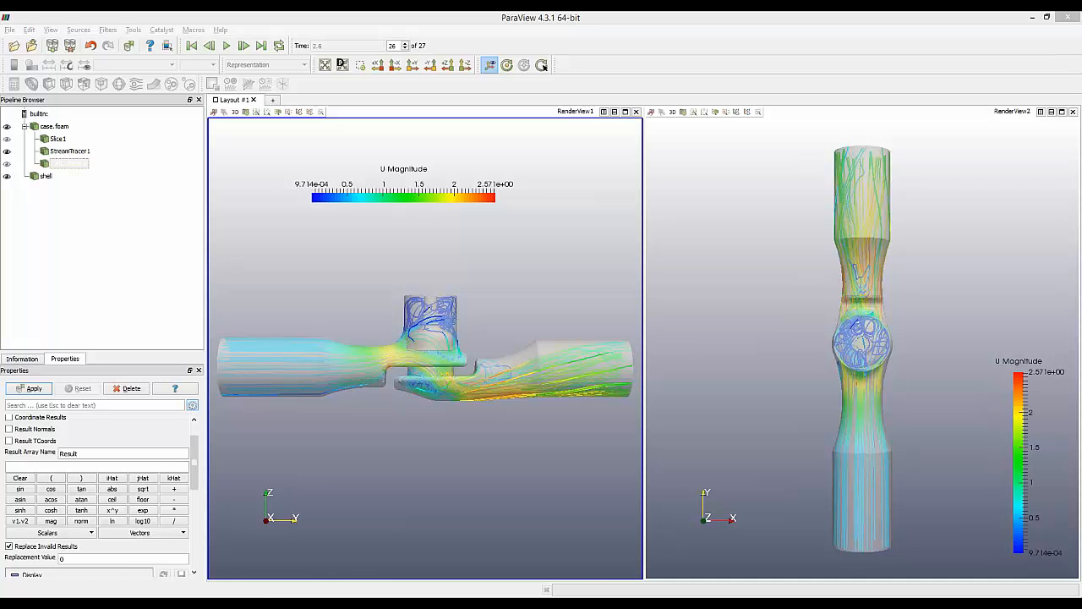
drag(0, 406, 417, 113)
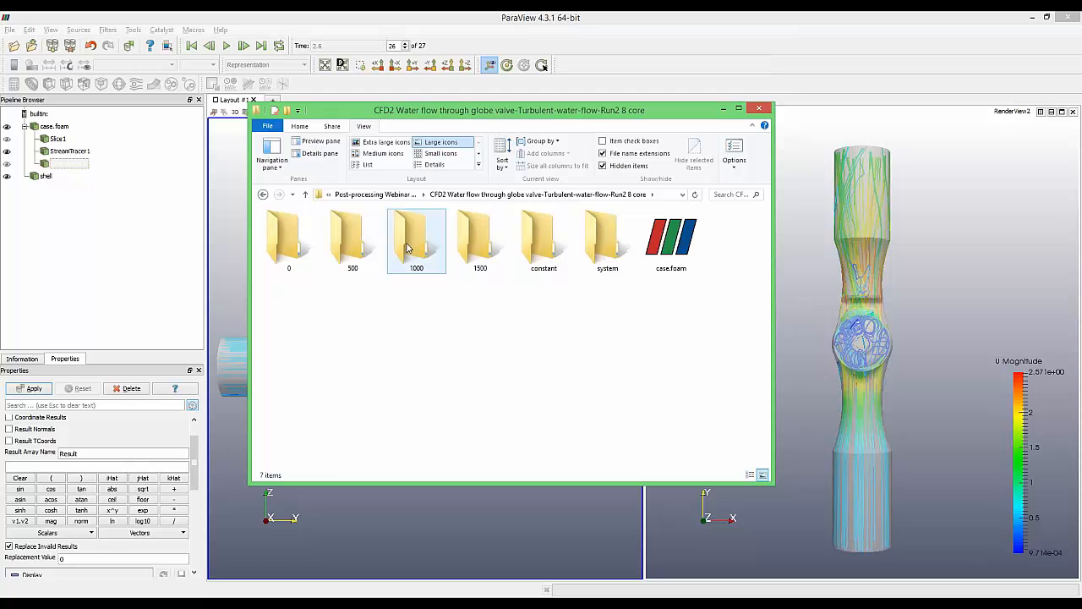
click(320, 245)
click(493, 244)
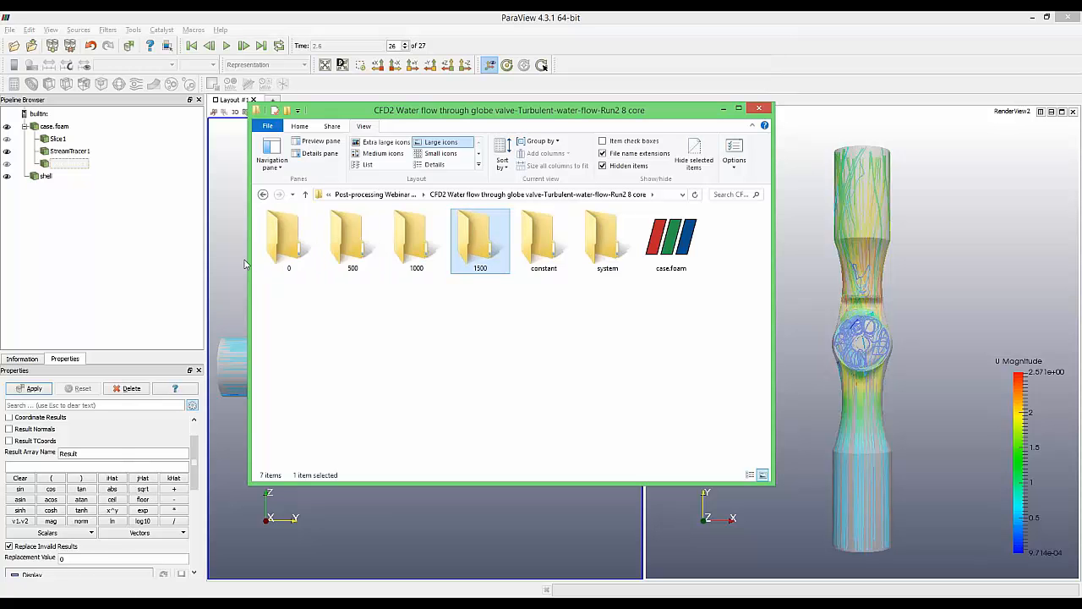
shift+click(275, 249)
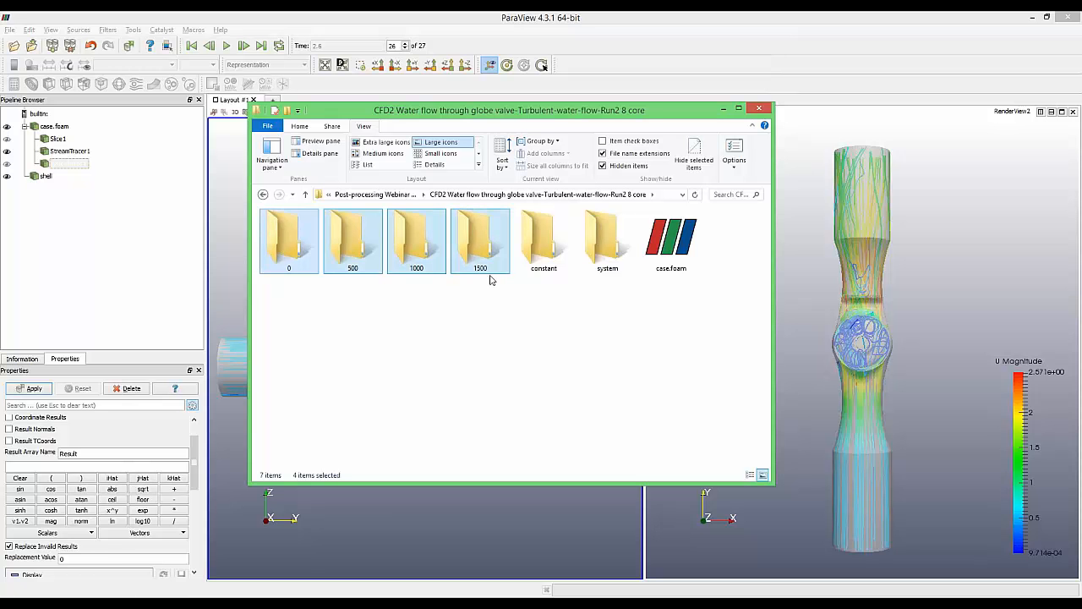
click(485, 261)
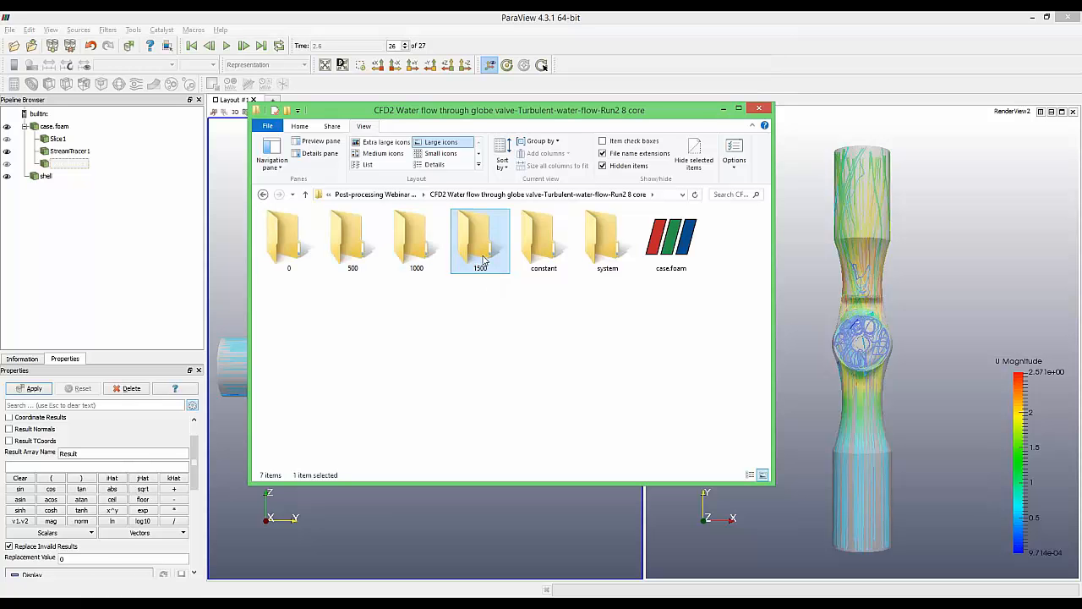
click(924, 290)
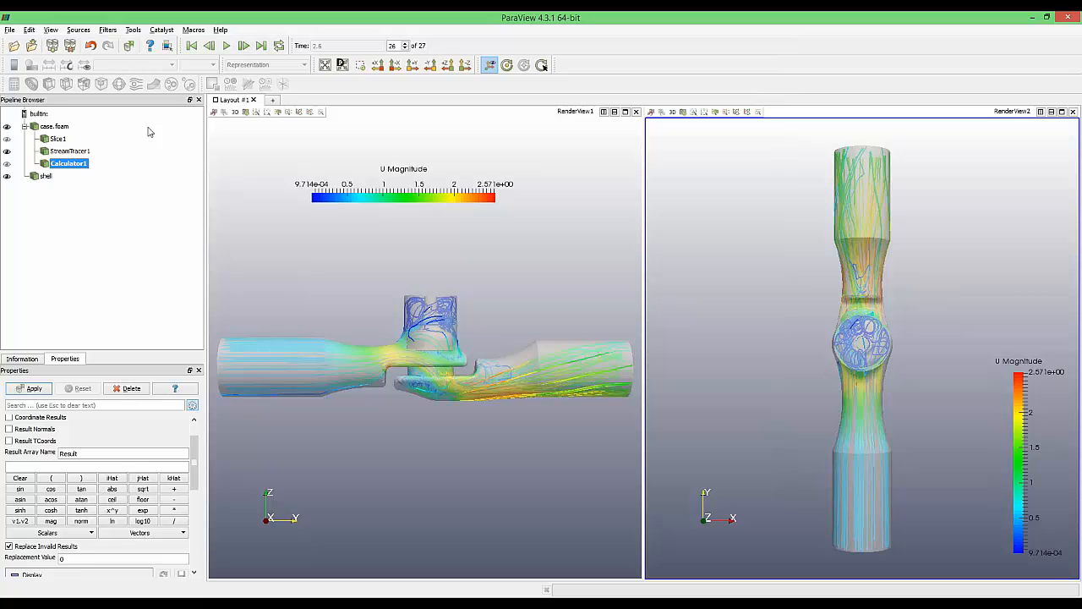
click(60, 126)
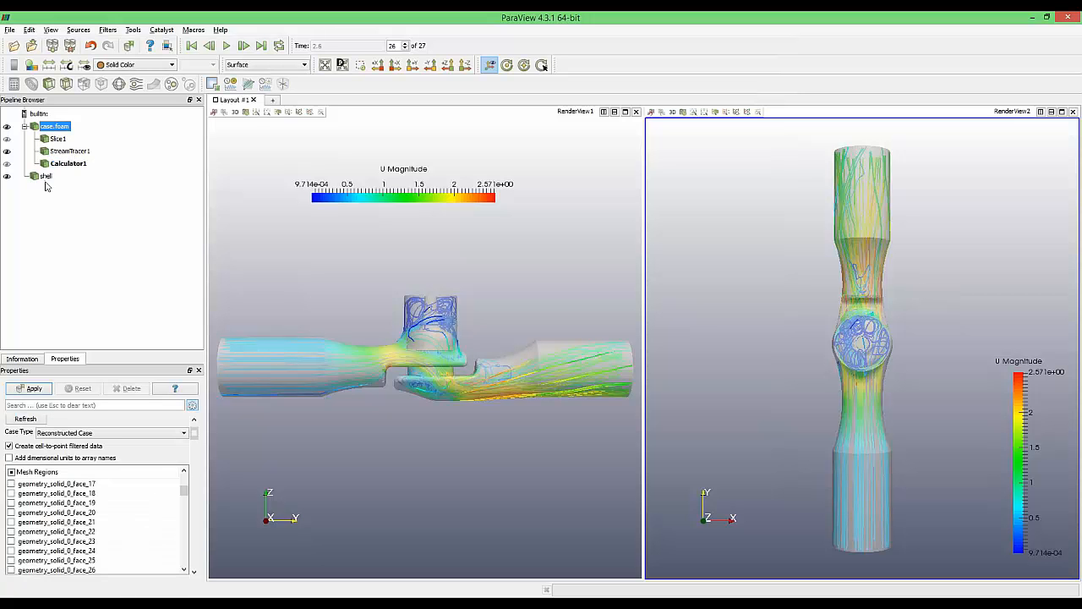
Delete every pipeline item and close RenderView2
shift+click(46, 179)
key(Delete)
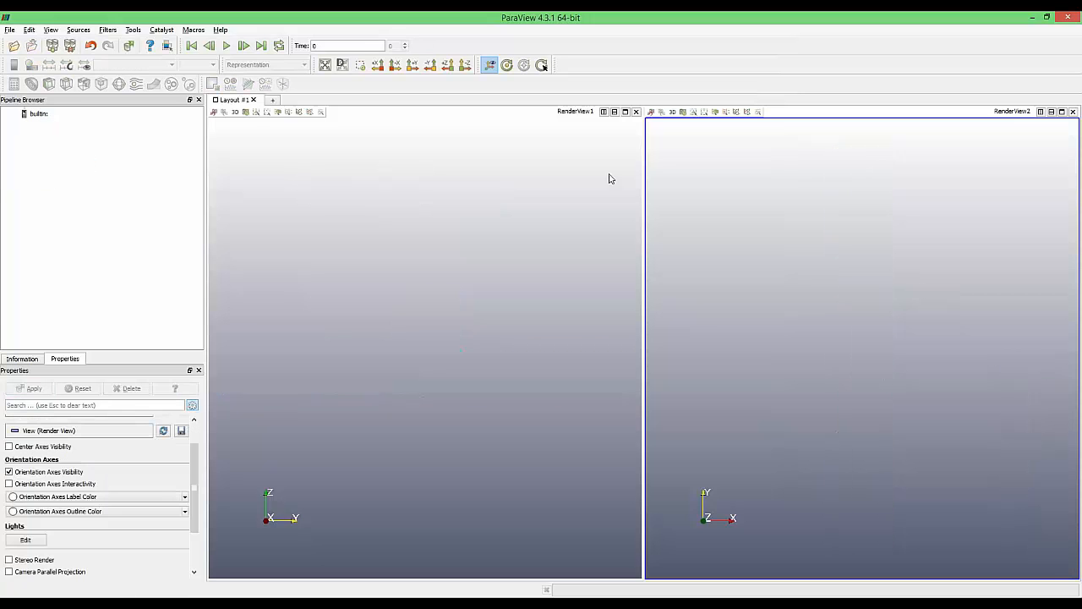
click(1073, 111)
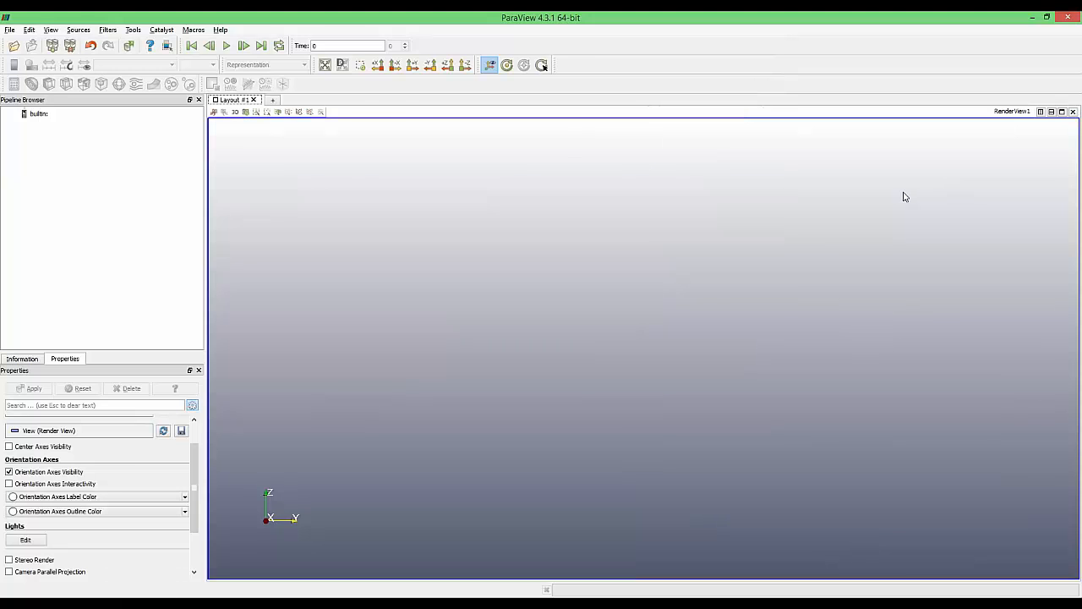
Drag case.foam from Explorer into the Pipeline Browser and apply it
key(alt+Tab)
drag(670, 239, 42, 173)
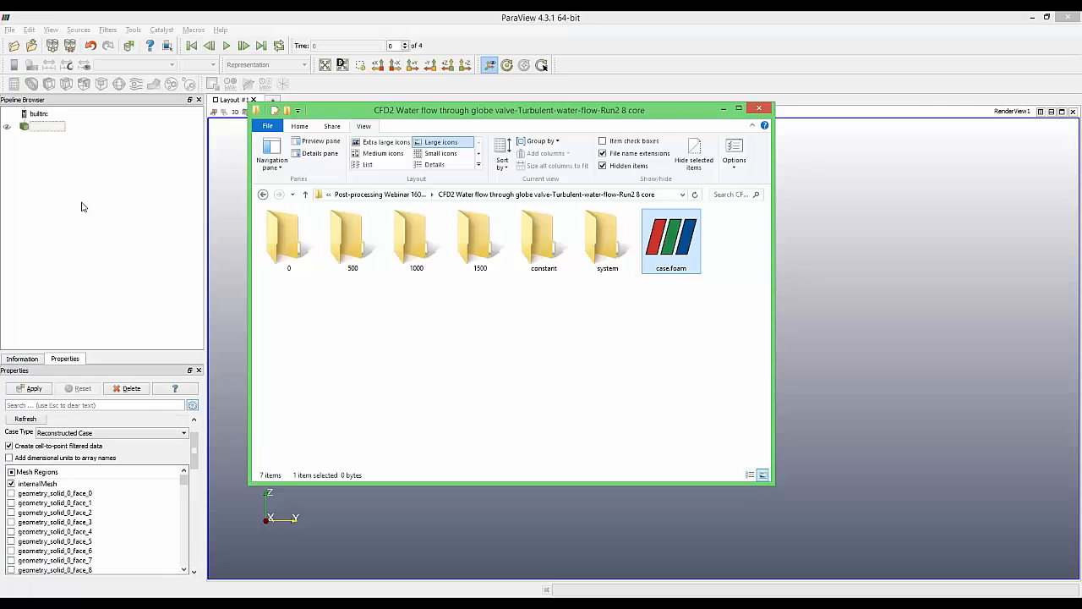
click(34, 388)
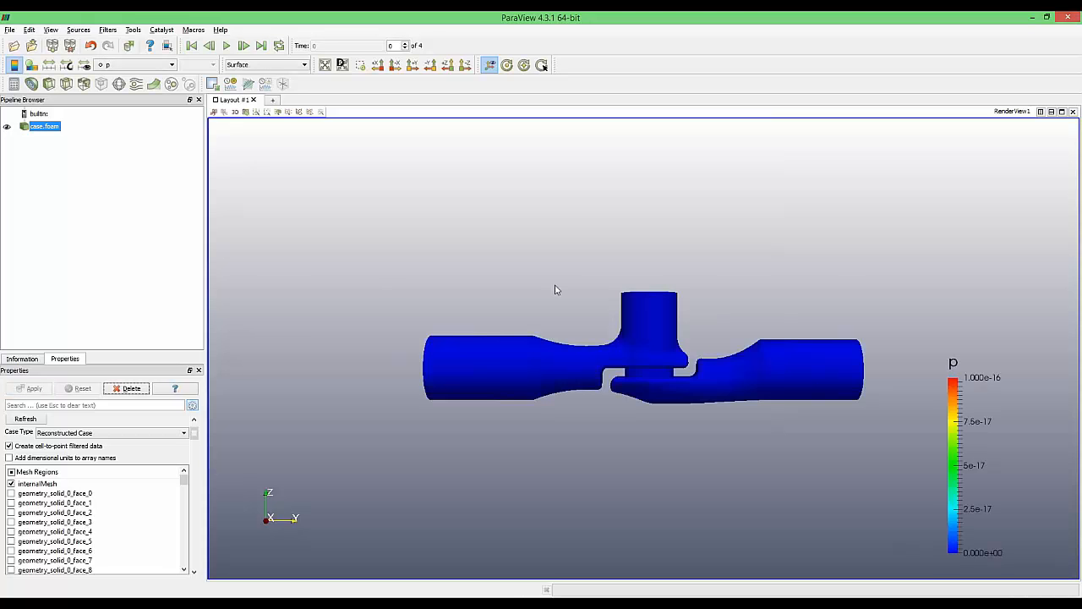
Jump to the last time step 1500, colour the valve by U, and add a Slice filter
drag(554, 285, 599, 307)
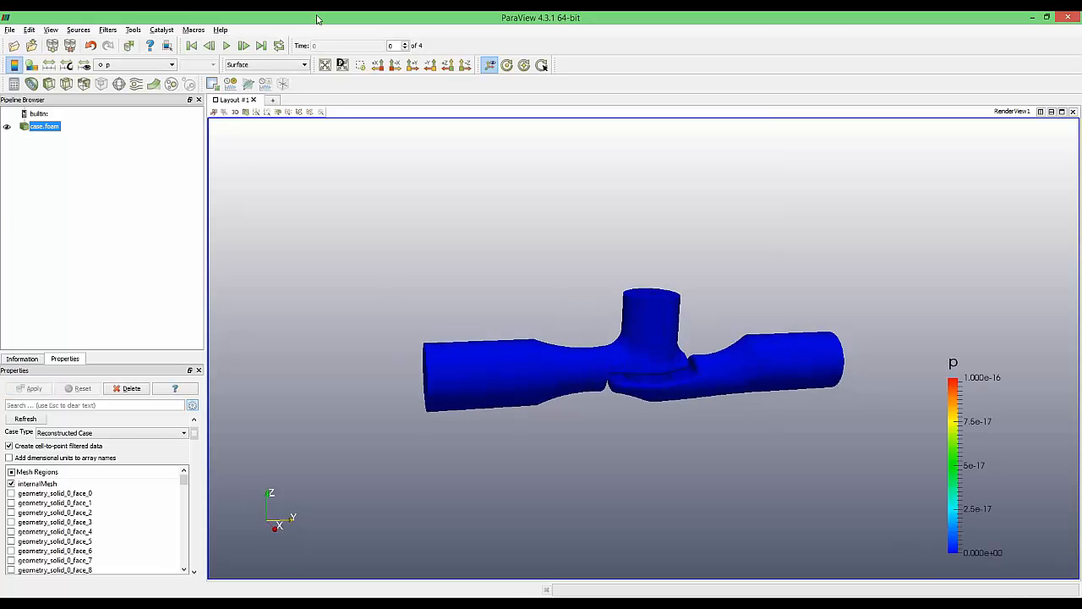
click(262, 47)
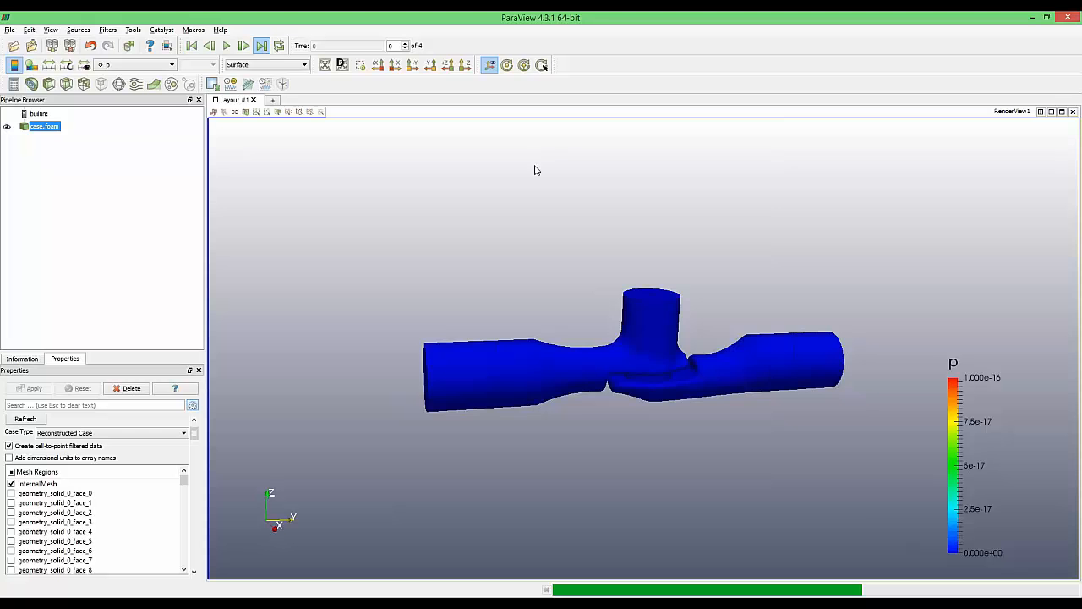
scroll(610, 388, up, 2)
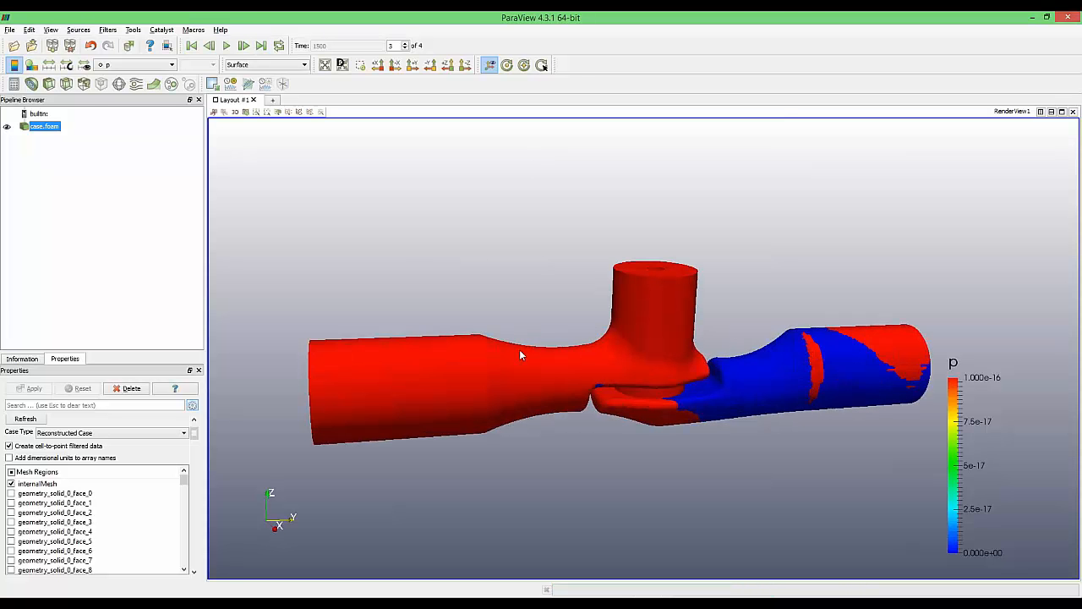
click(150, 68)
click(142, 83)
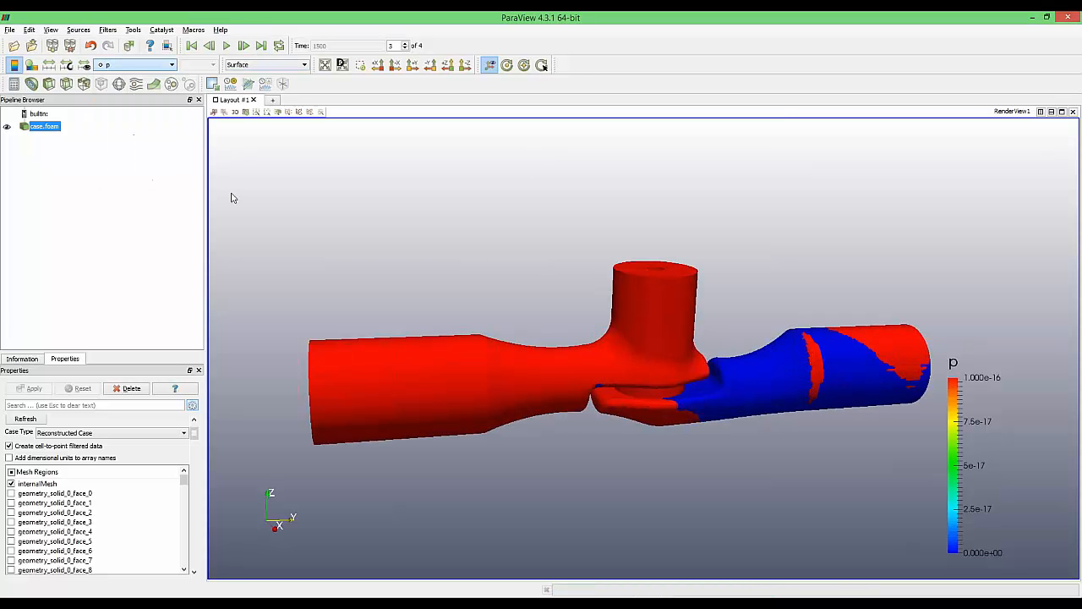
drag(483, 341, 550, 360)
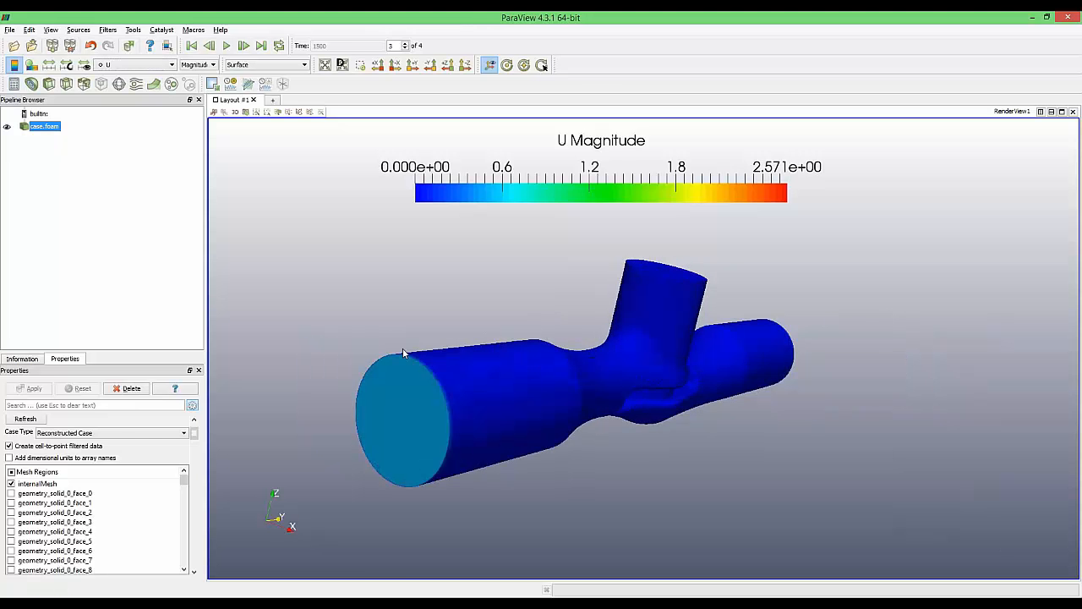
click(67, 84)
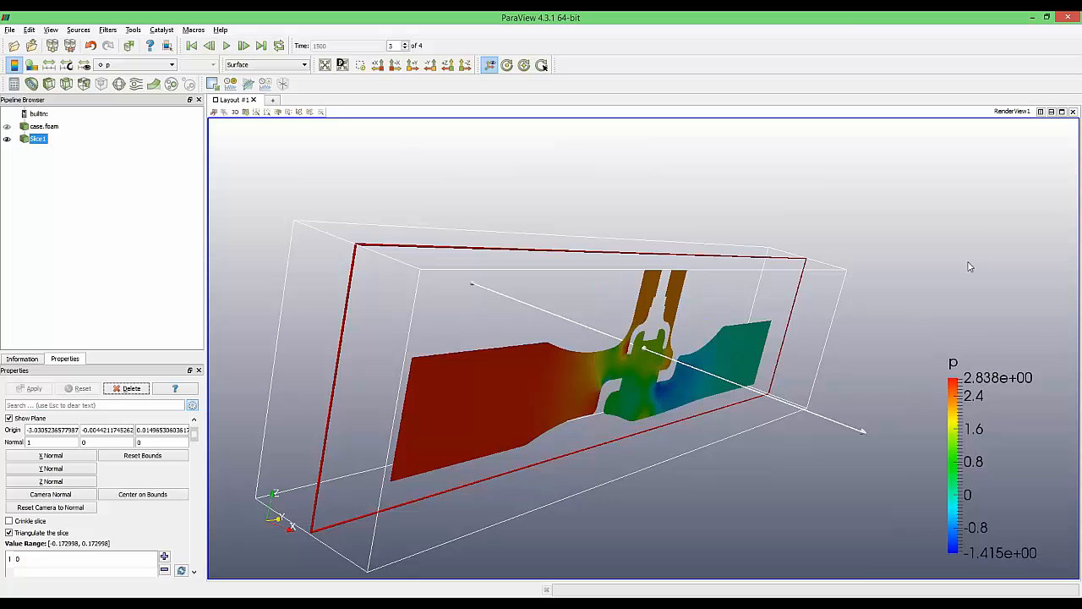
Orbit the view until the pressure-coloured slice is seen side-on through the valve
drag(966, 266, 899, 256)
mouse_move(696, 194)
mouse_down()
mouse_move(729, 188)
mouse_move(710, 191)
mouse_up()
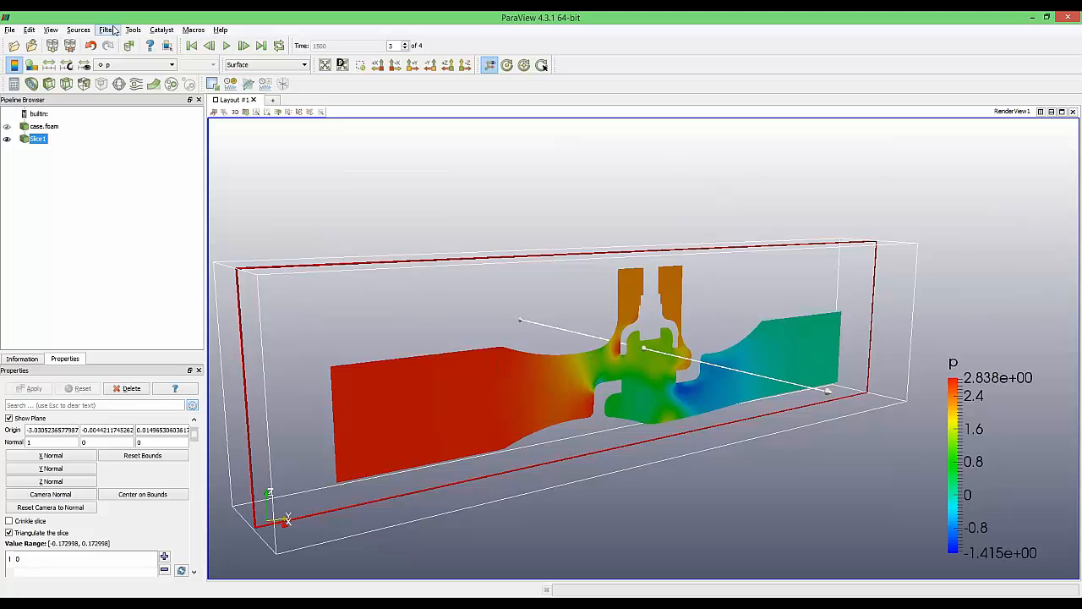
Open the Animation View and add a Slice1 'Slice Type - Origin (0)' track
click(51, 30)
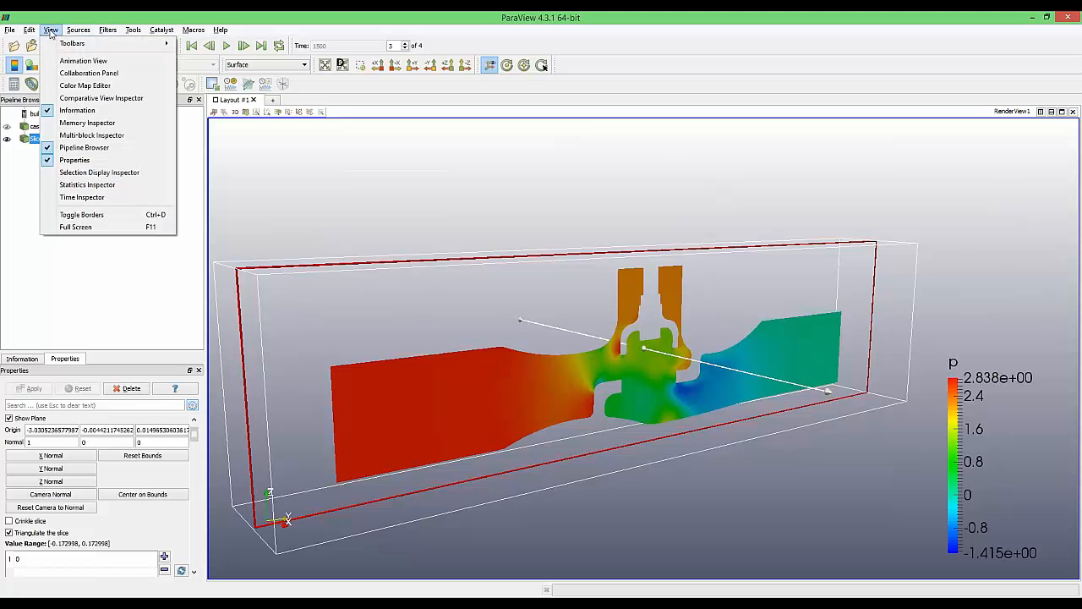
click(61, 63)
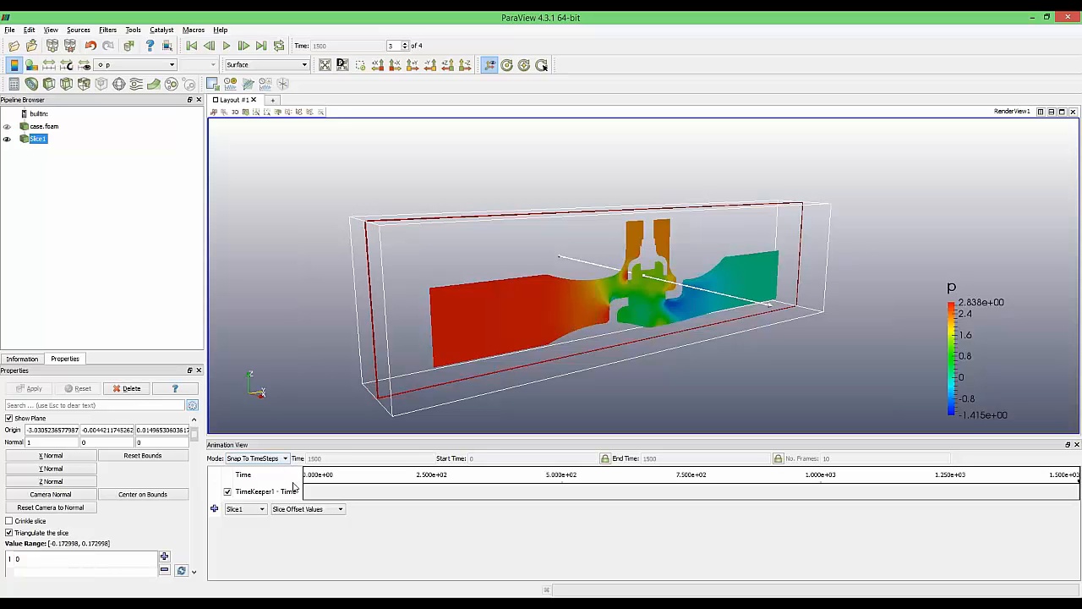
click(292, 509)
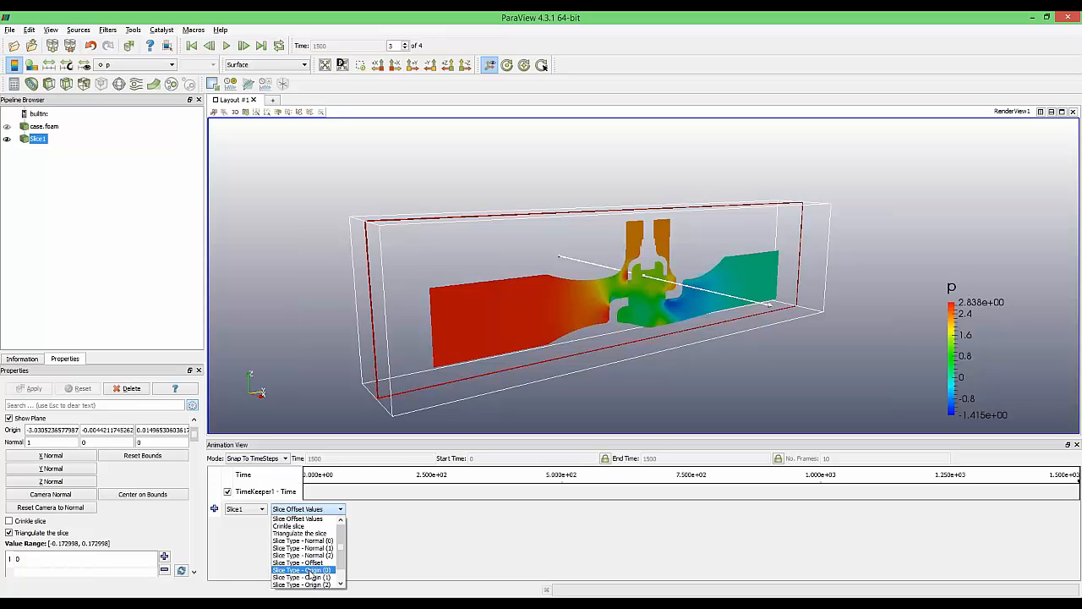
click(309, 572)
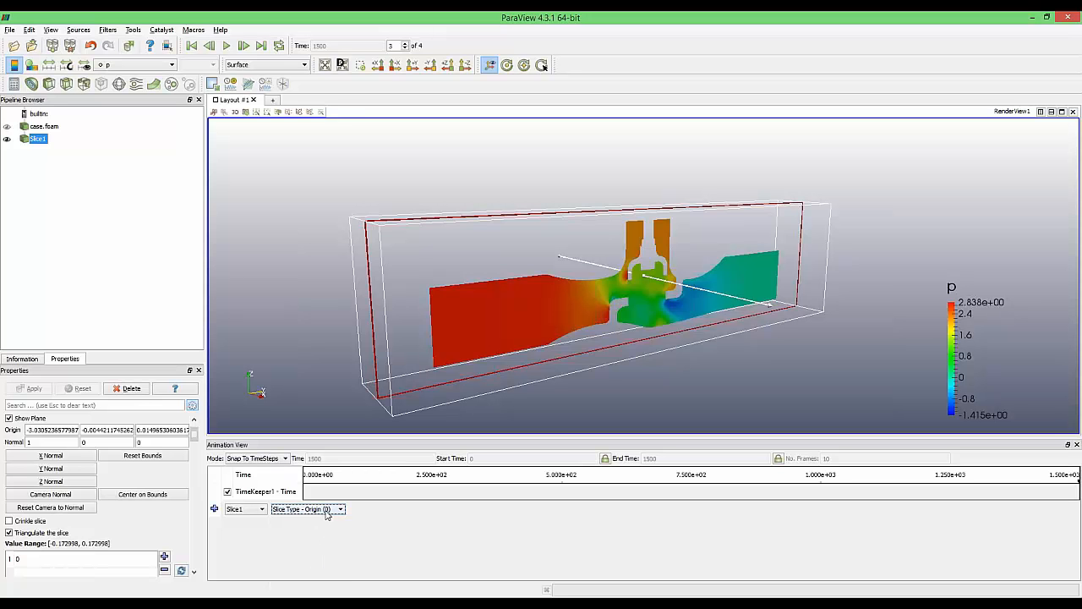
click(214, 508)
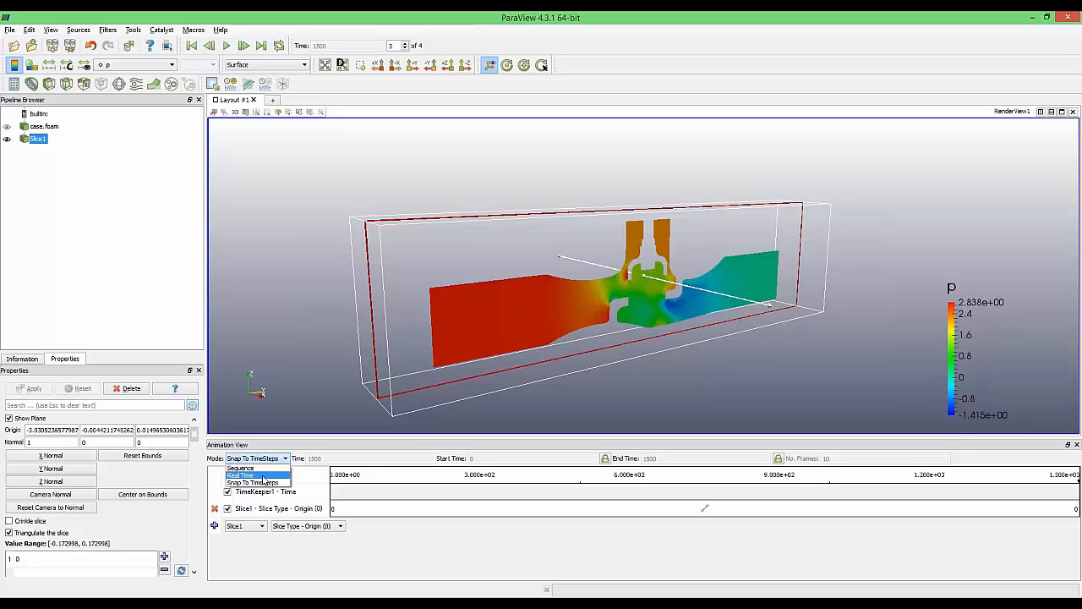
Set Sequence mode with end time 20 and 20 frames, then open the TimeKeeper time settings
click(262, 468)
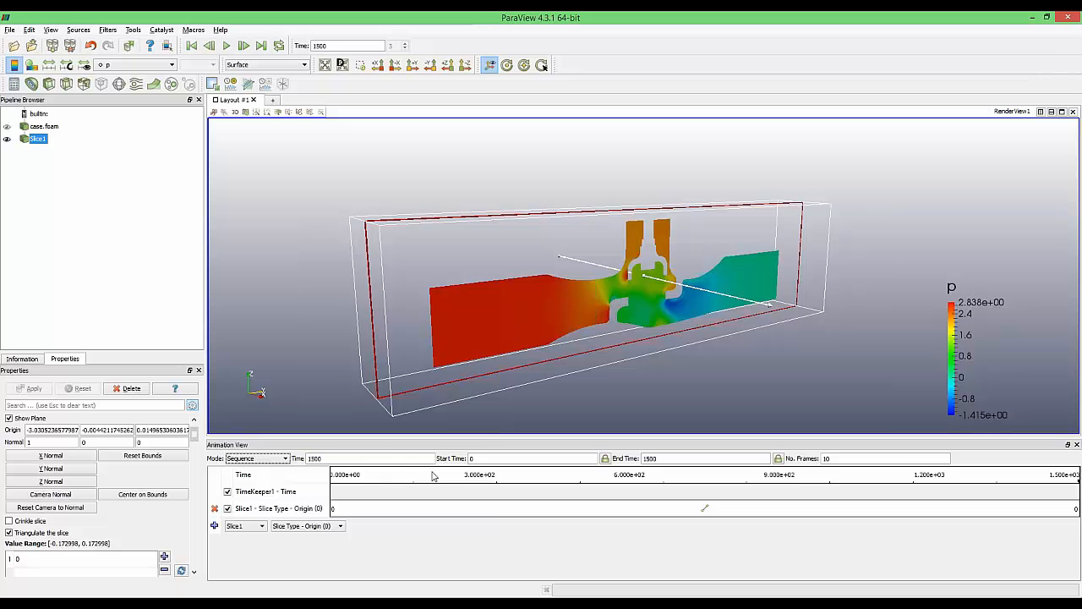
double_click(487, 461)
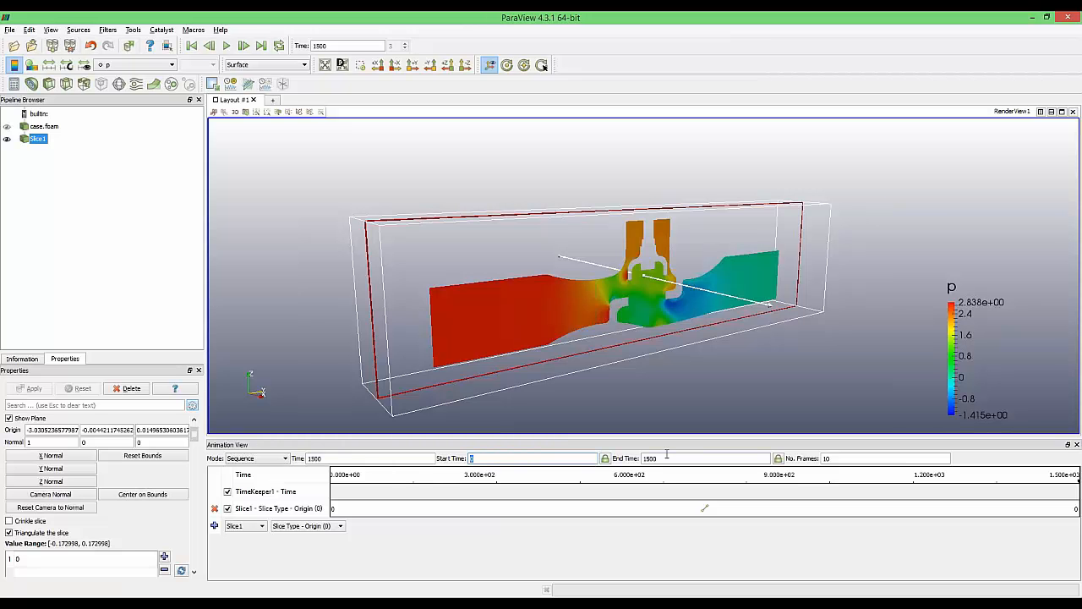
key(Tab)
text(20)
key(Return)
click(843, 459)
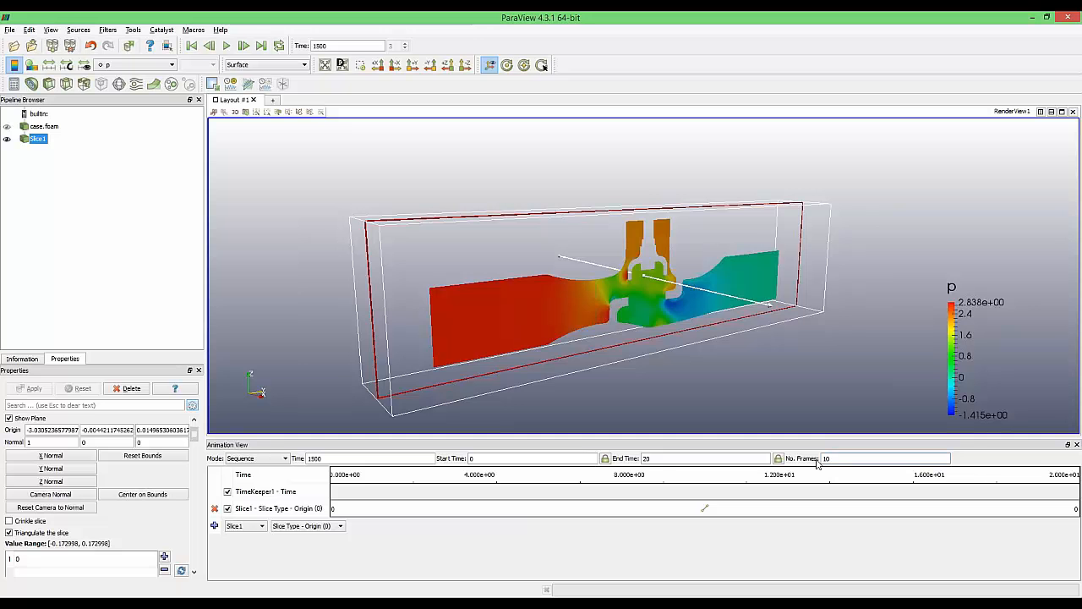
text(20)
key(Return)
double_click(292, 496)
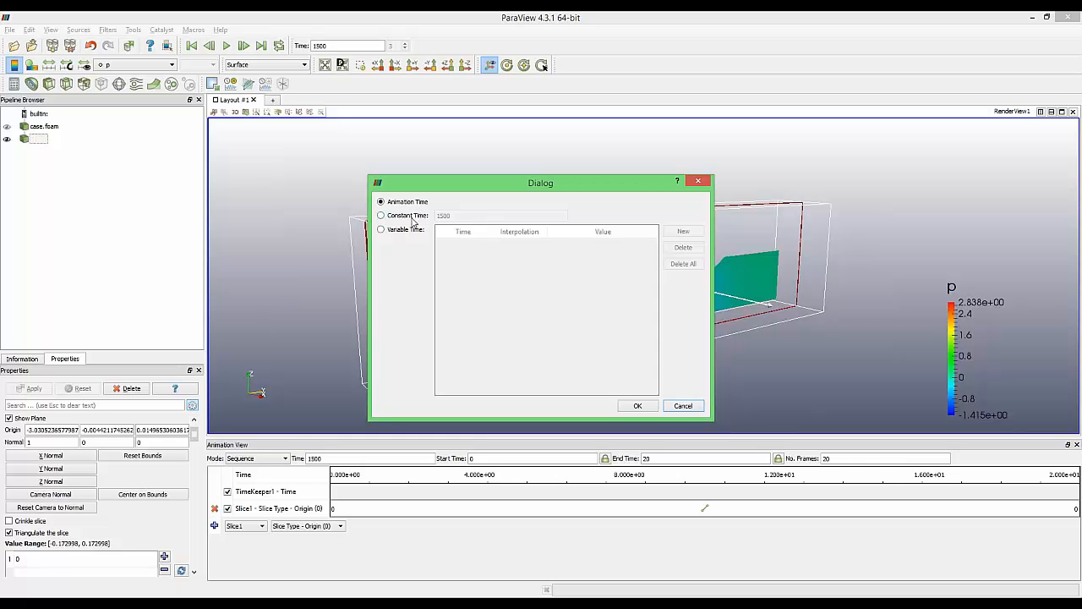
Hold the data time constant at 1500
click(412, 217)
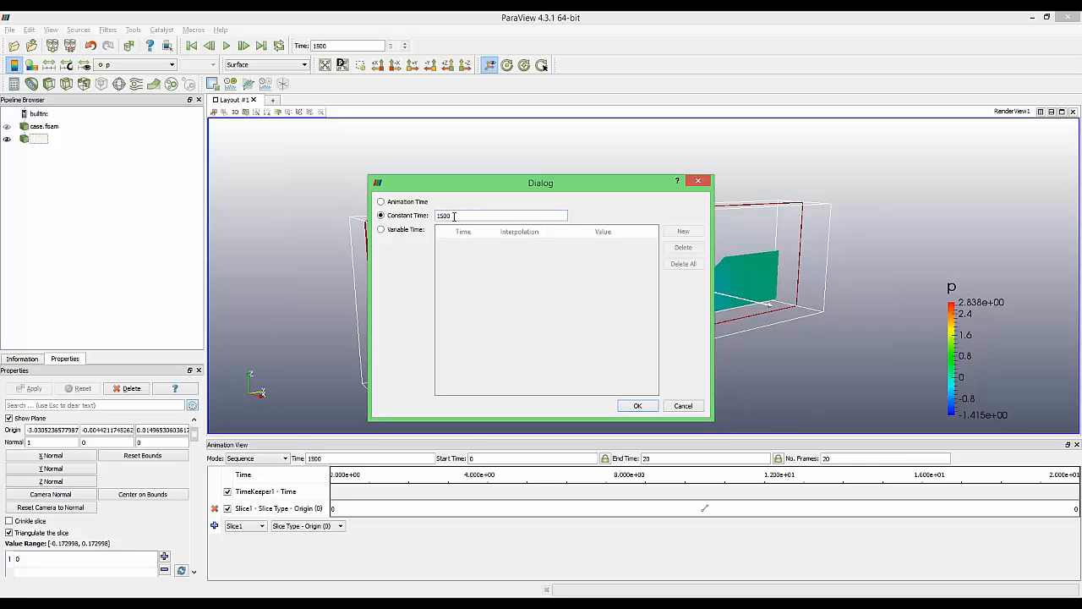
double_click(446, 213)
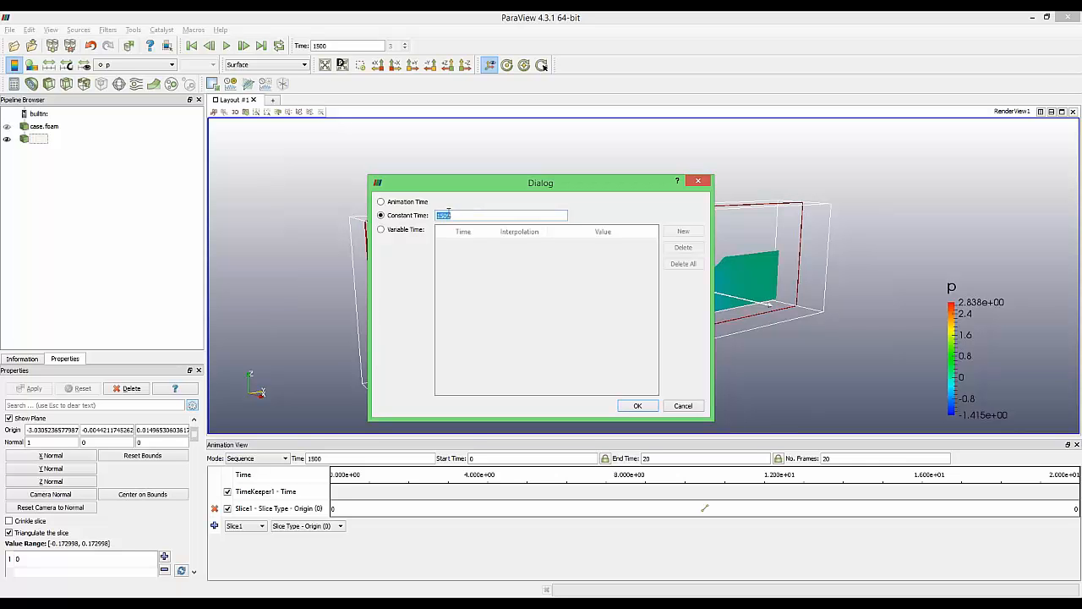
click(635, 406)
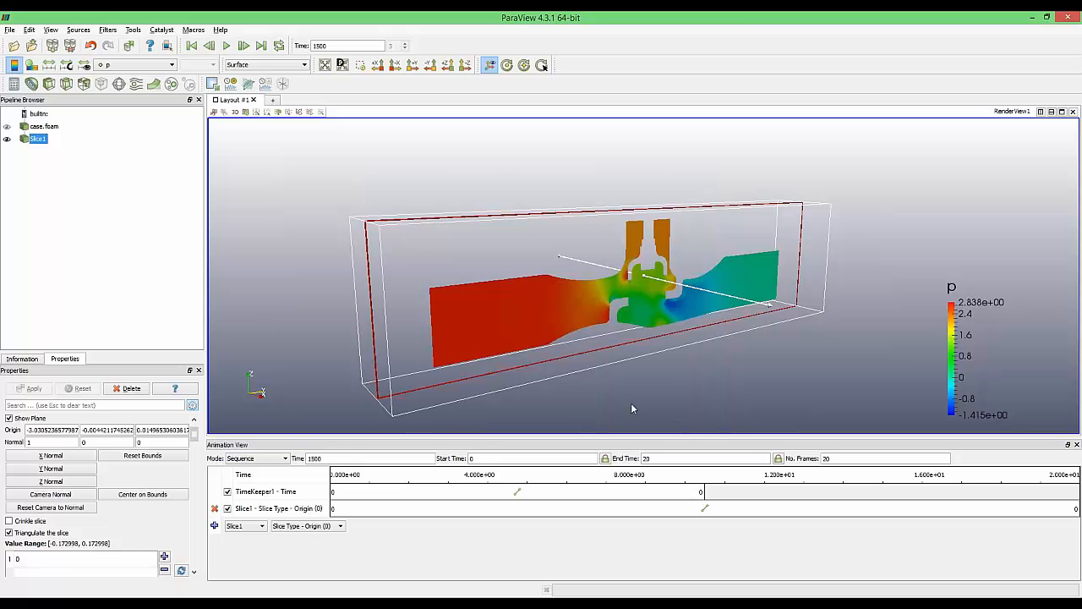
Keep the Origin keyframes ramping from -0.0255 at time 0 to 0.0255 at time 20
double_click(302, 510)
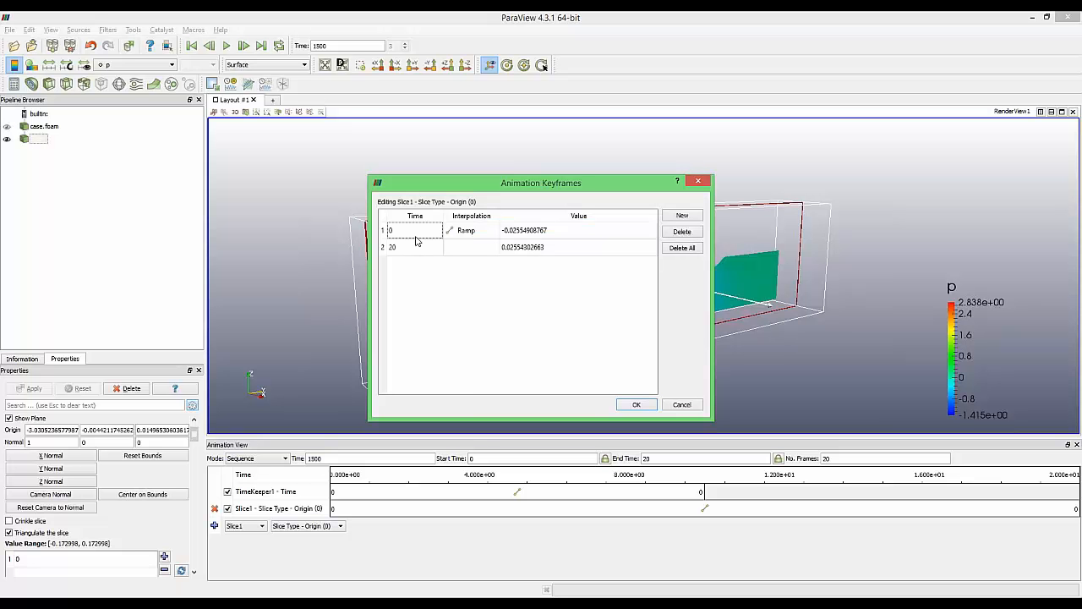
click(584, 237)
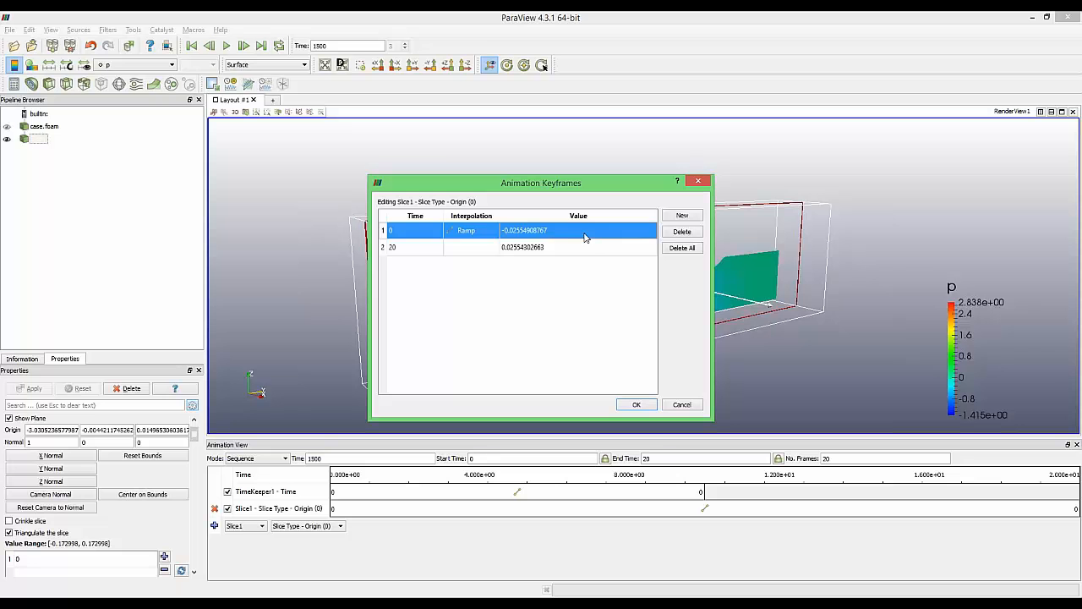
click(581, 248)
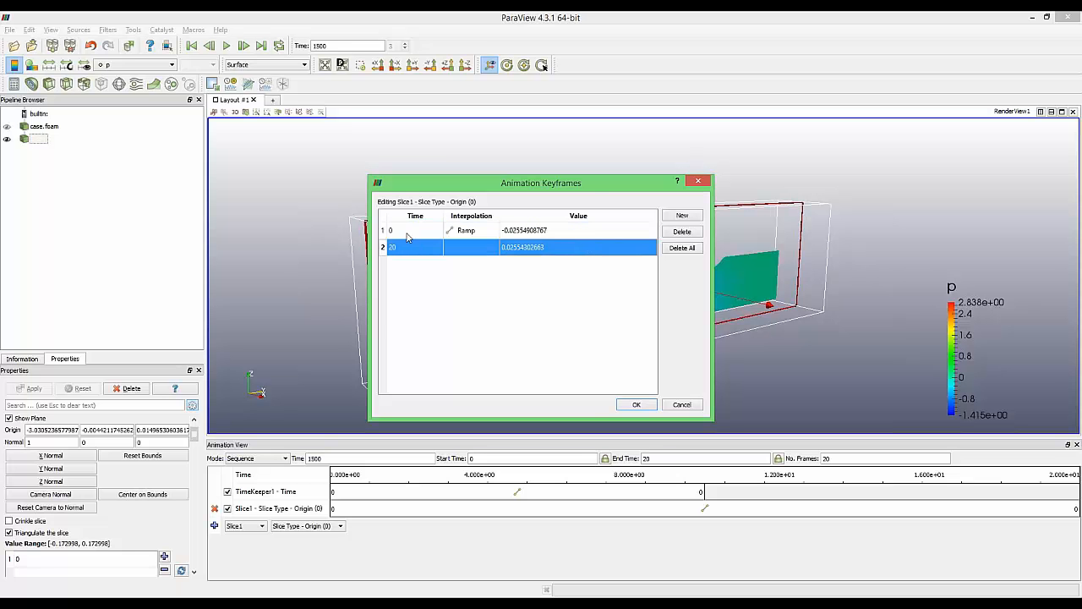
click(406, 234)
click(406, 250)
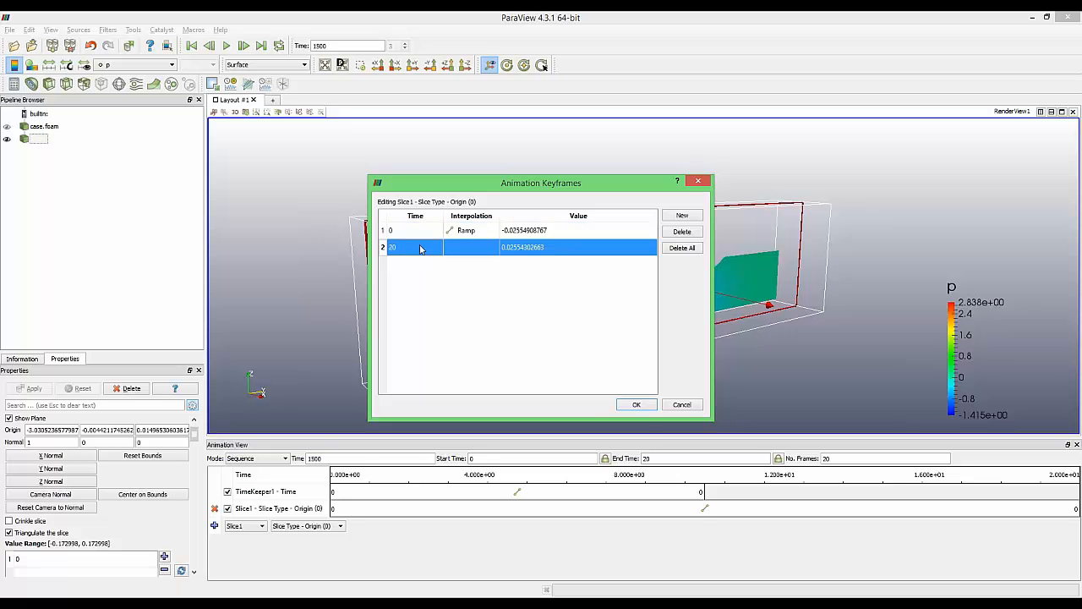
click(630, 404)
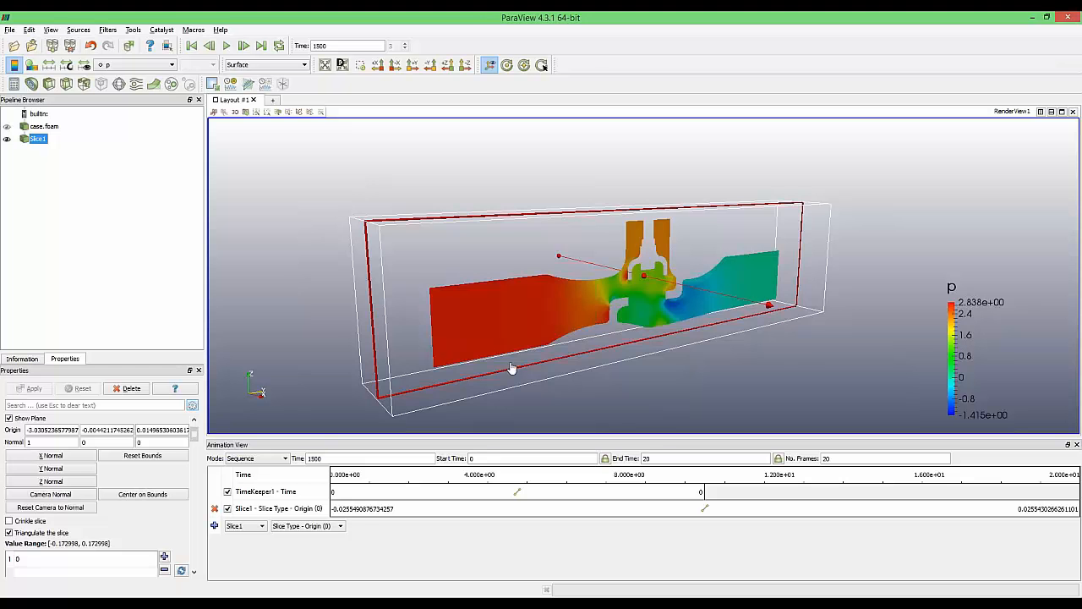
Hide the slice plane widget by unchecking Show Plane
click(9, 417)
scroll(802, 357, up, 6)
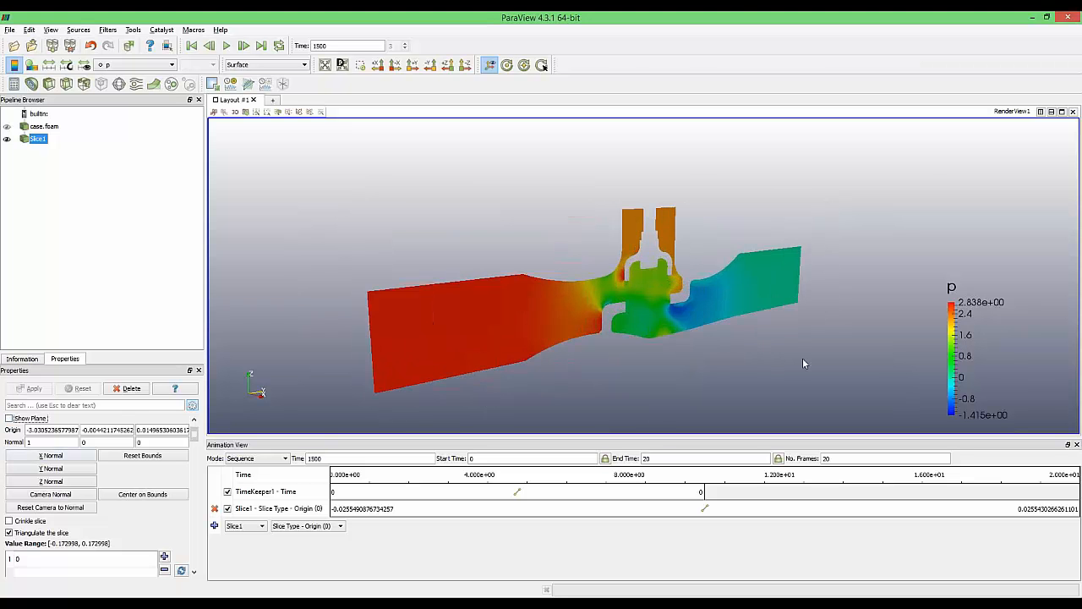
scroll(726, 362, down, 5)
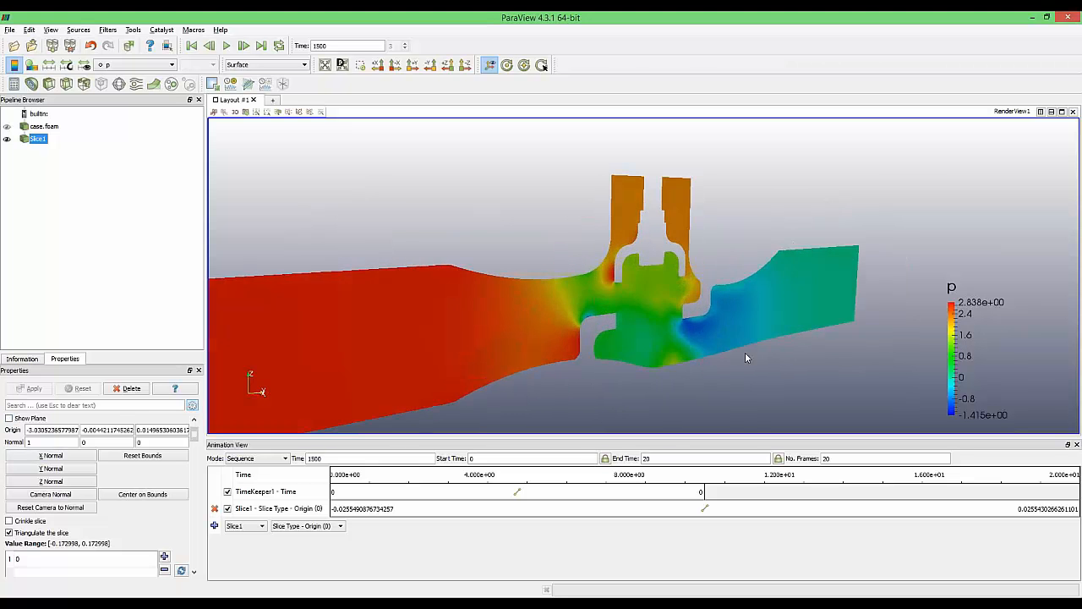
scroll(785, 314, up, 5)
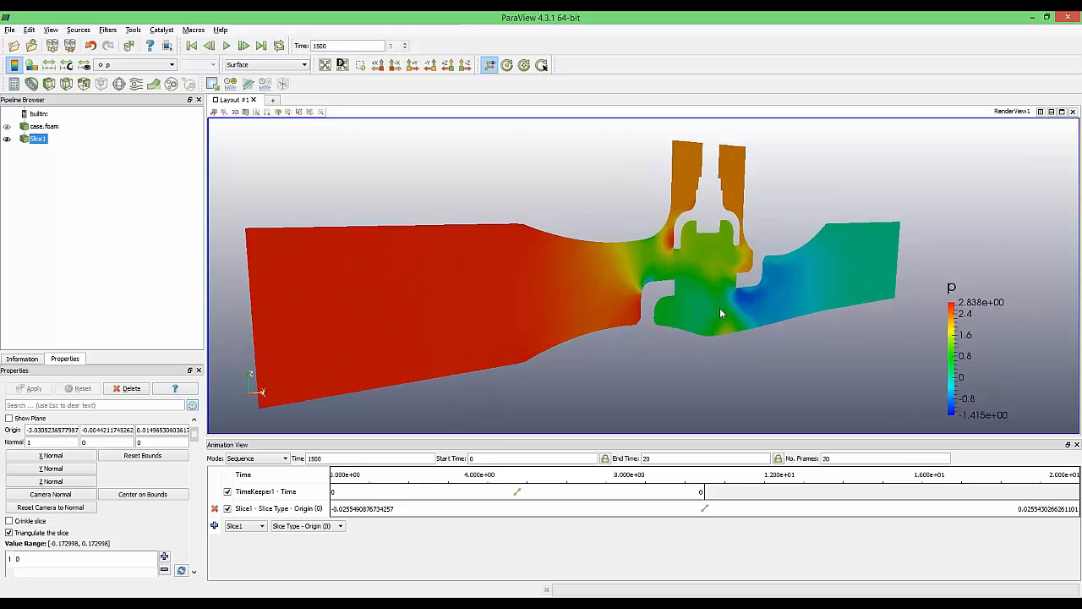
Start a Save Animation export with the frame rate set to 5 fps, keeping the resolution
click(12, 31)
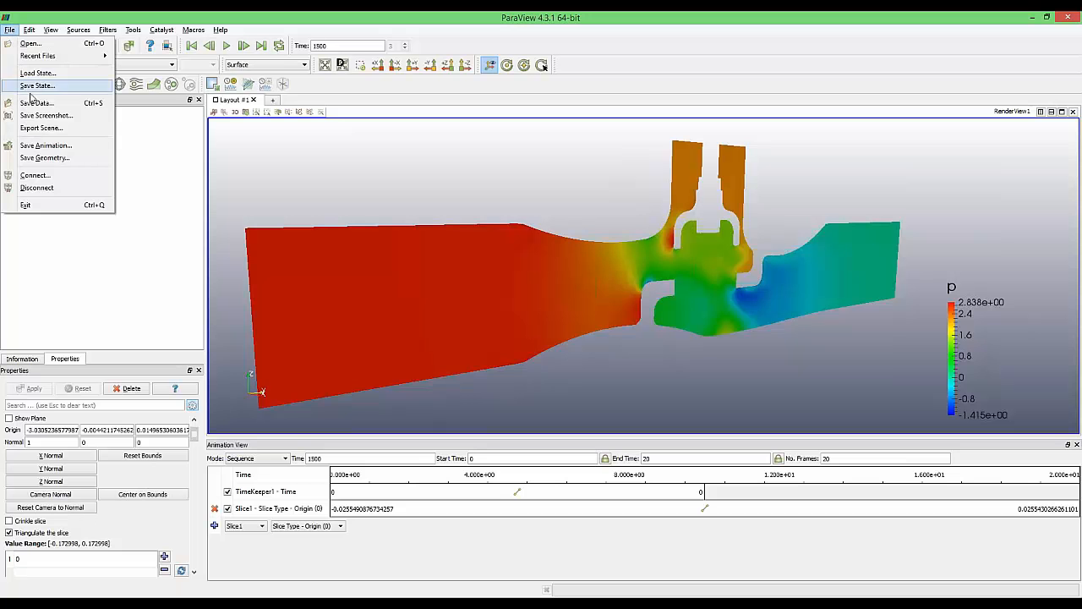
click(46, 146)
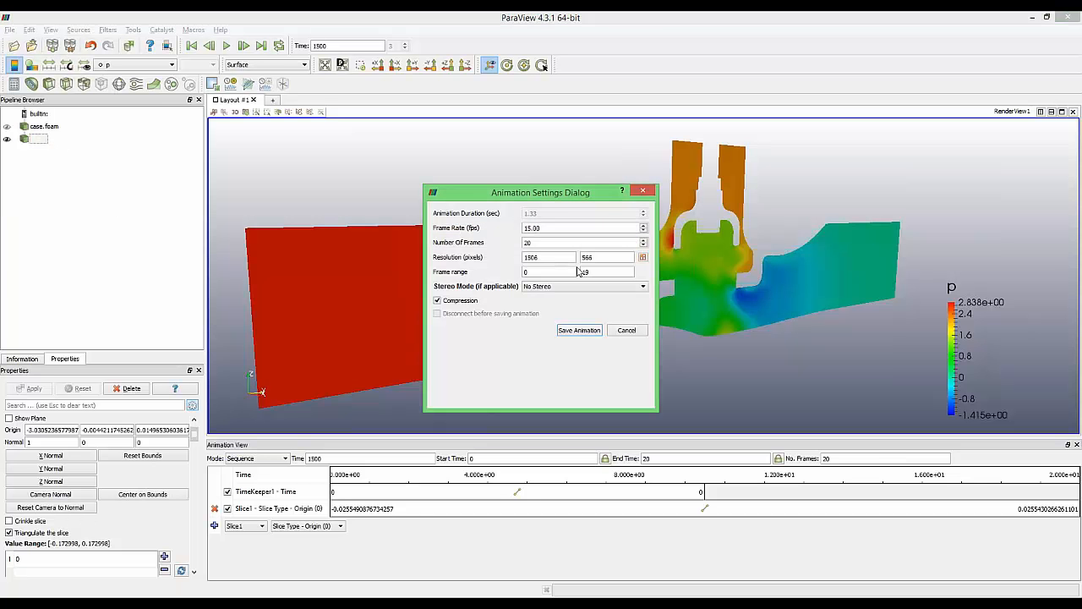
double_click(561, 227)
text(5)
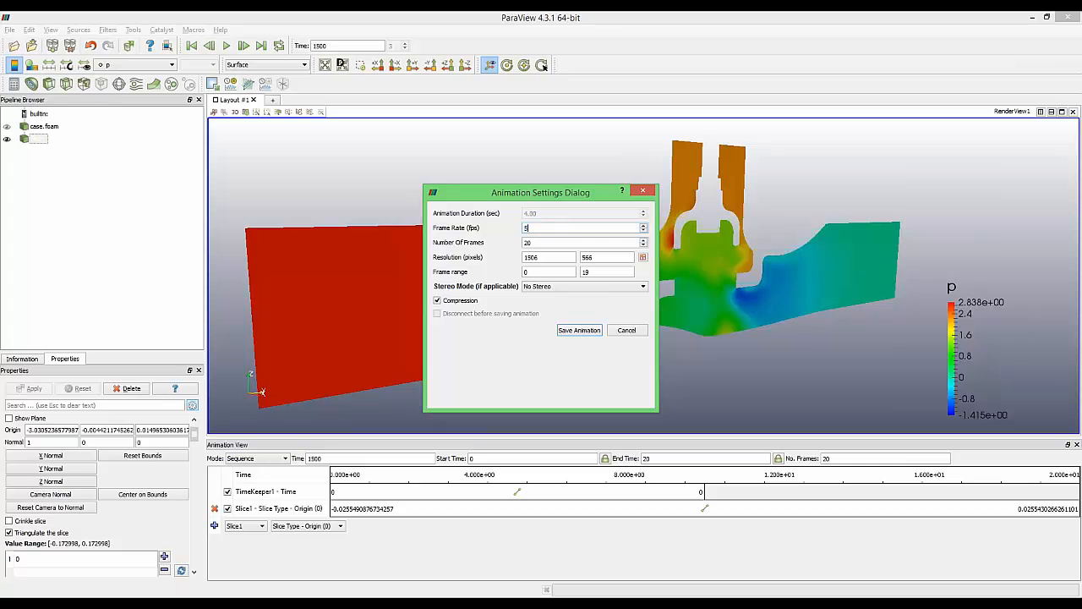
click(557, 242)
drag(549, 258, 472, 258)
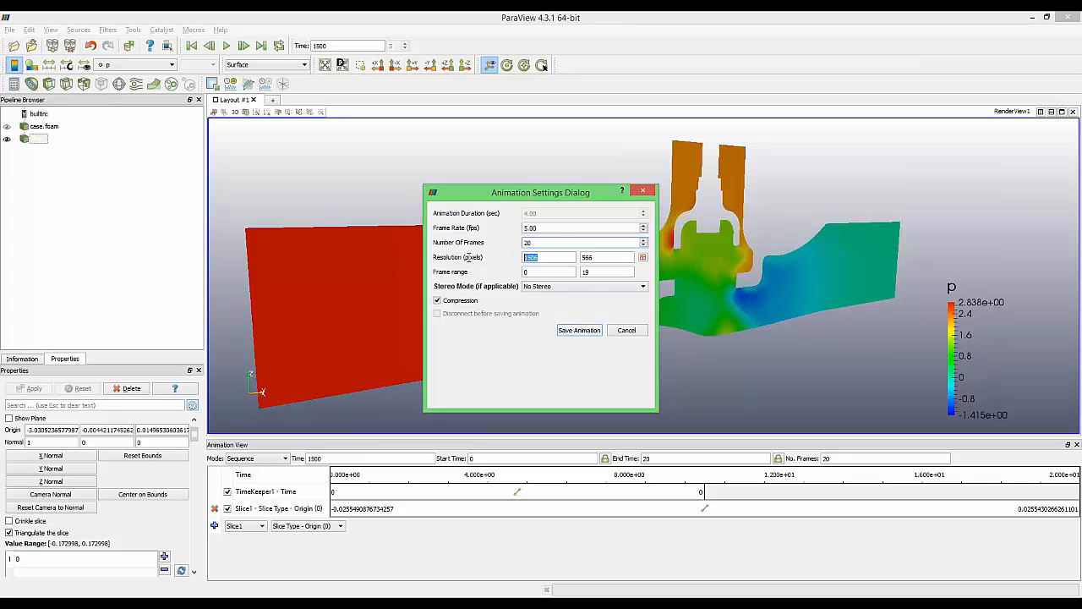
click(550, 260)
Save the animation as bbb in AVI format and confirm the export
click(587, 331)
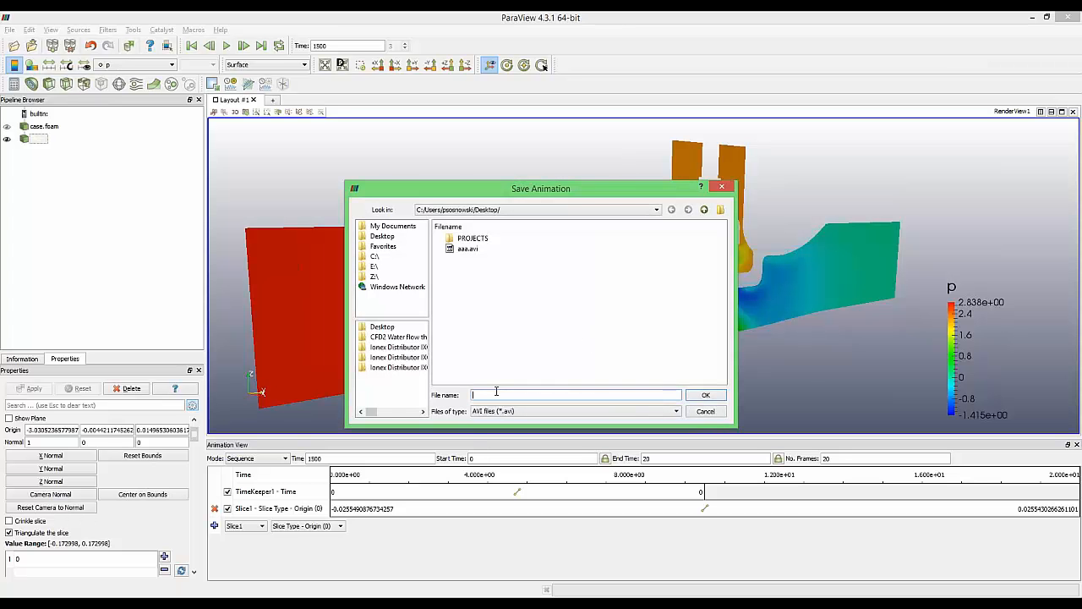
text(nb)
text(bbb)
click(506, 412)
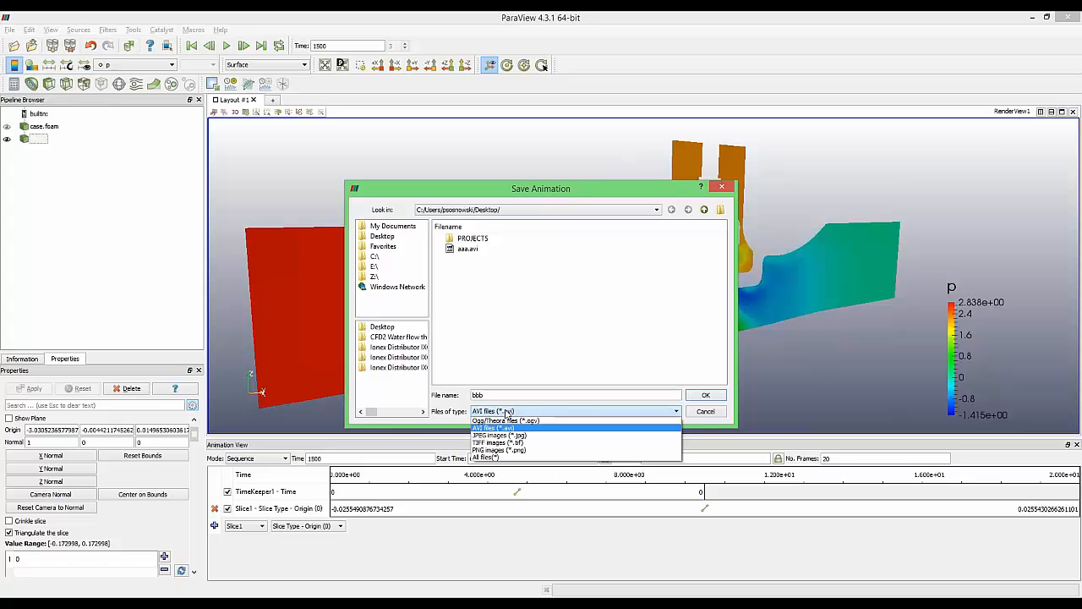
click(564, 428)
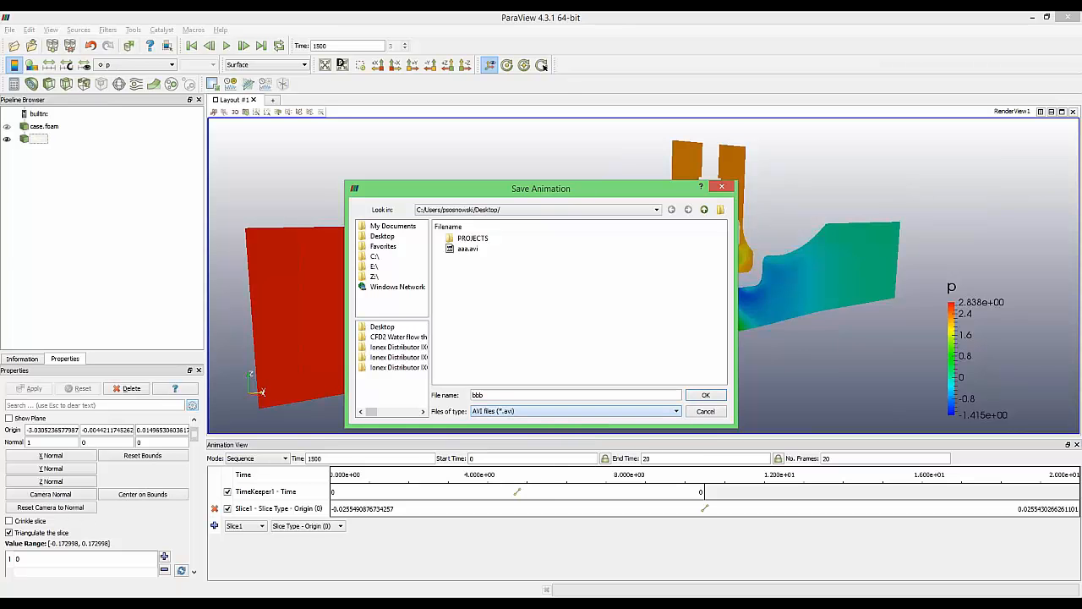
click(709, 397)
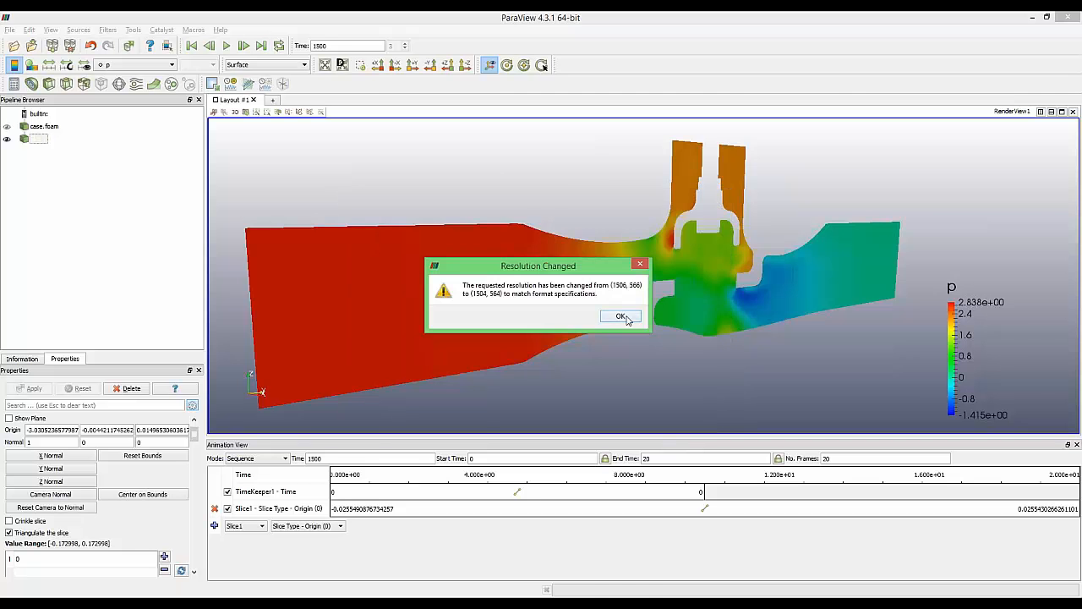
click(622, 317)
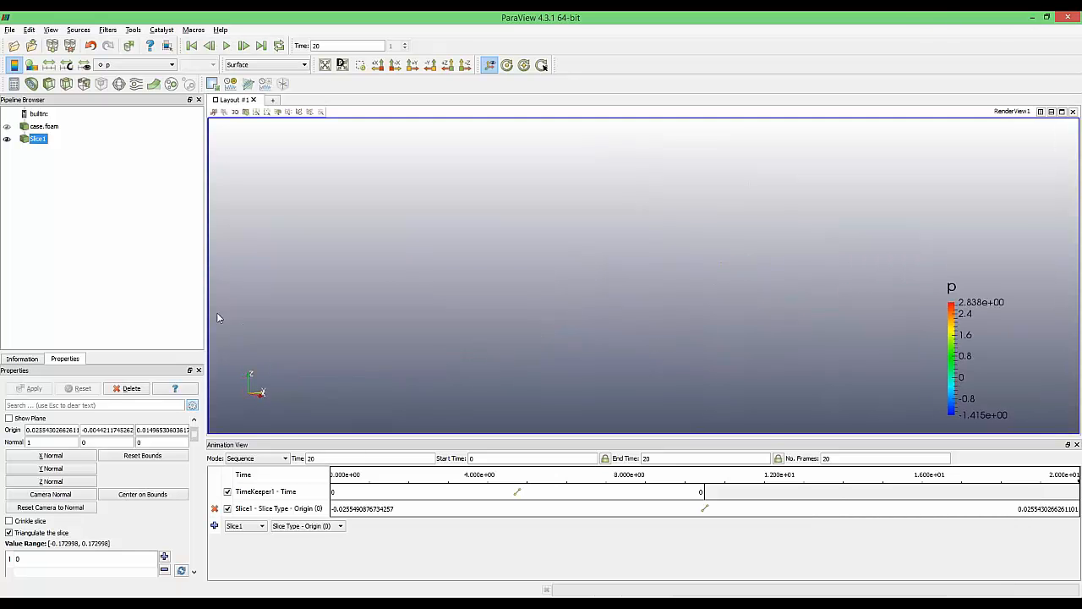
Play the exported bbb.avi from the Desktop in File Explorer
key(super+e)
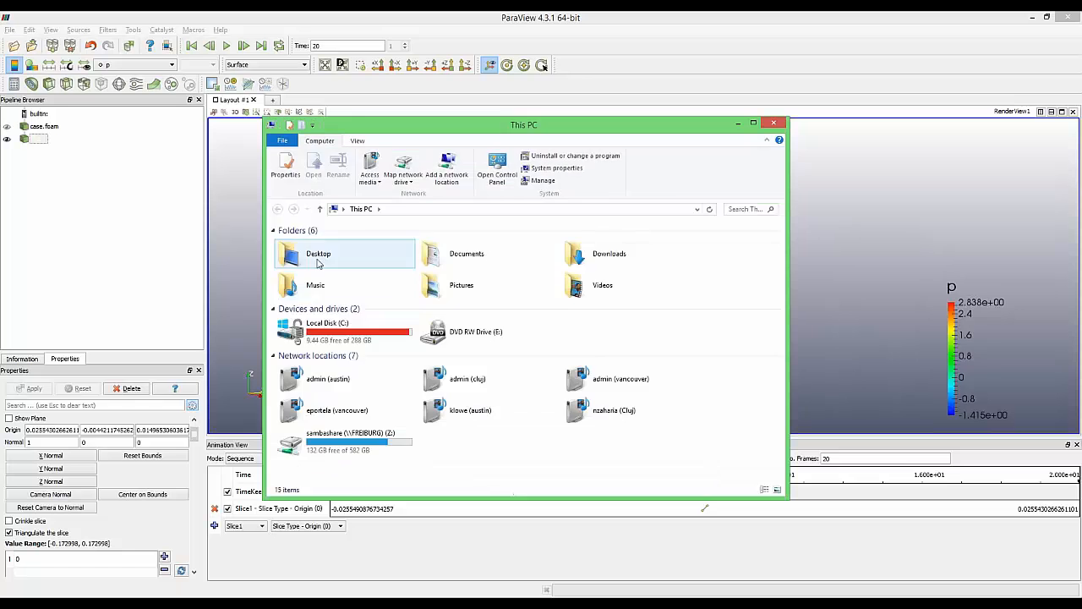
double_click(317, 260)
double_click(630, 263)
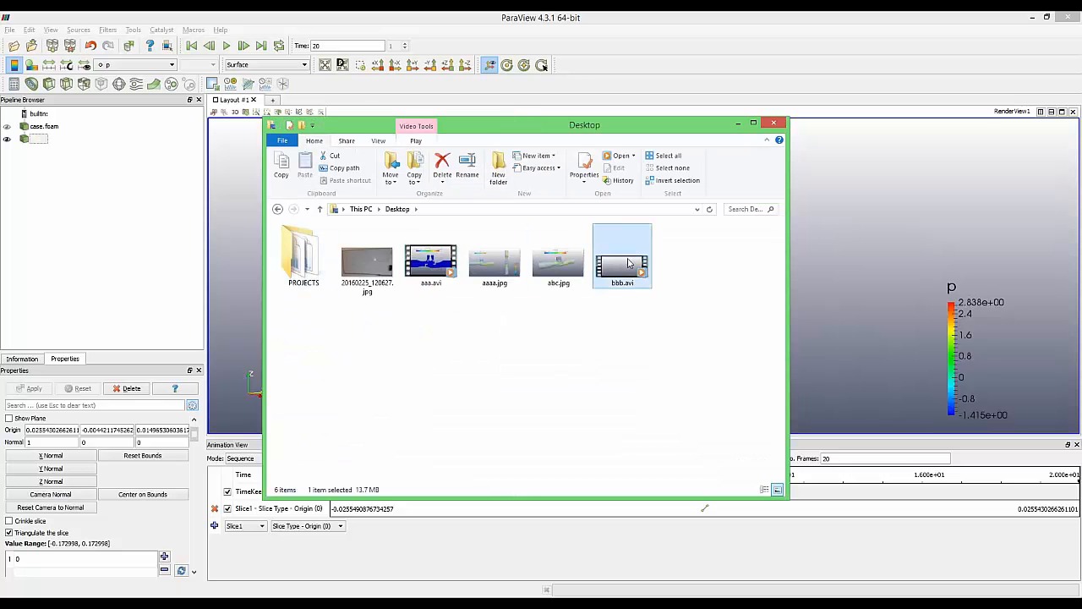
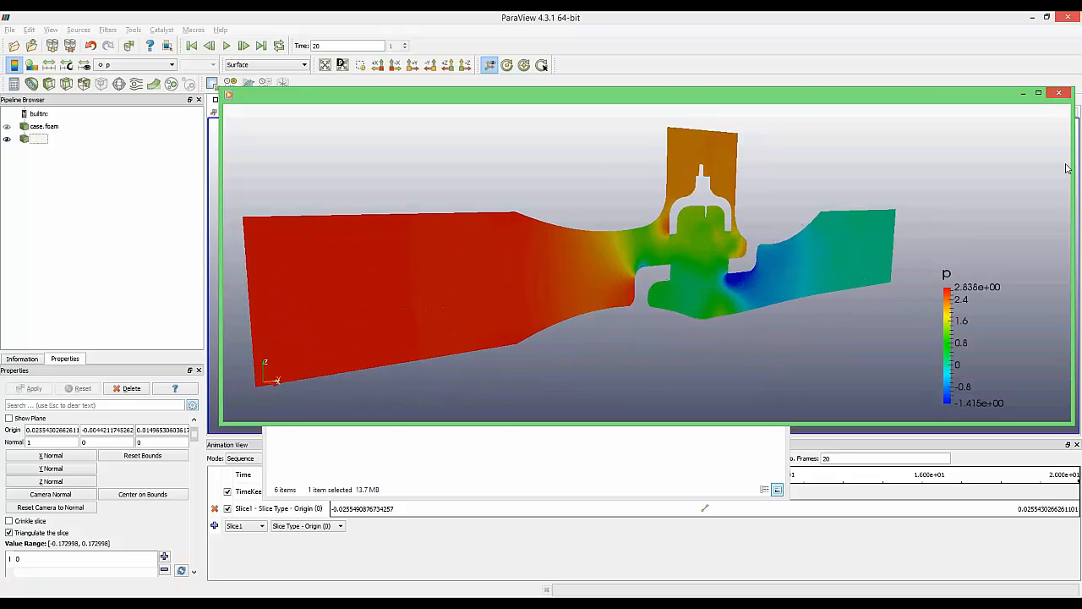
Close the video player and bring the ParaView window with case.foam and Slice1 back to the front
click(1064, 95)
click(898, 225)
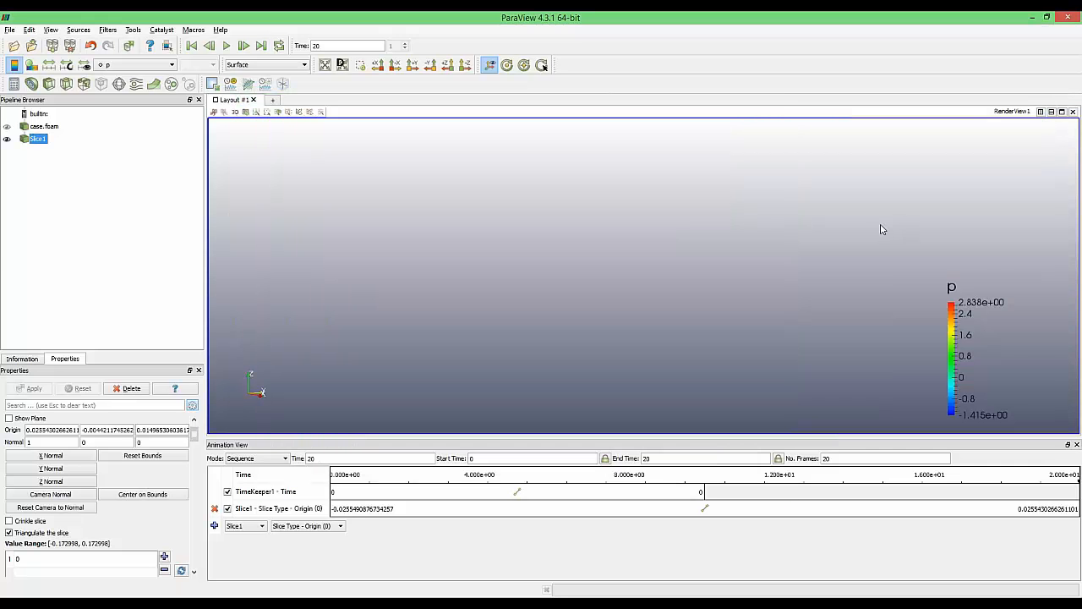
Check the case.foam and Slice1 settings and tilt the valve model to show its inlet face
click(39, 127)
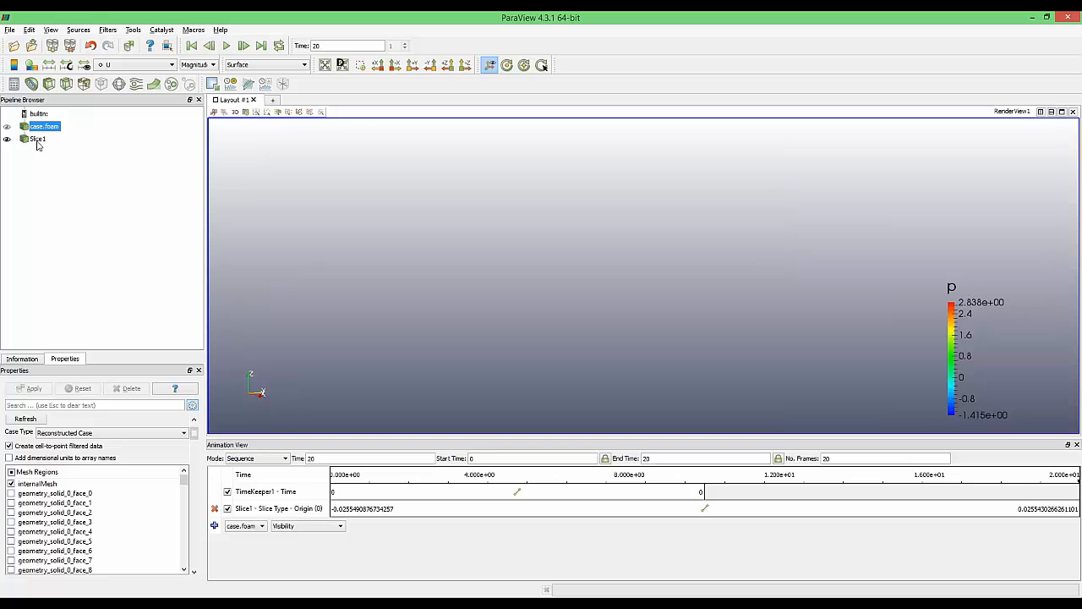
click(38, 139)
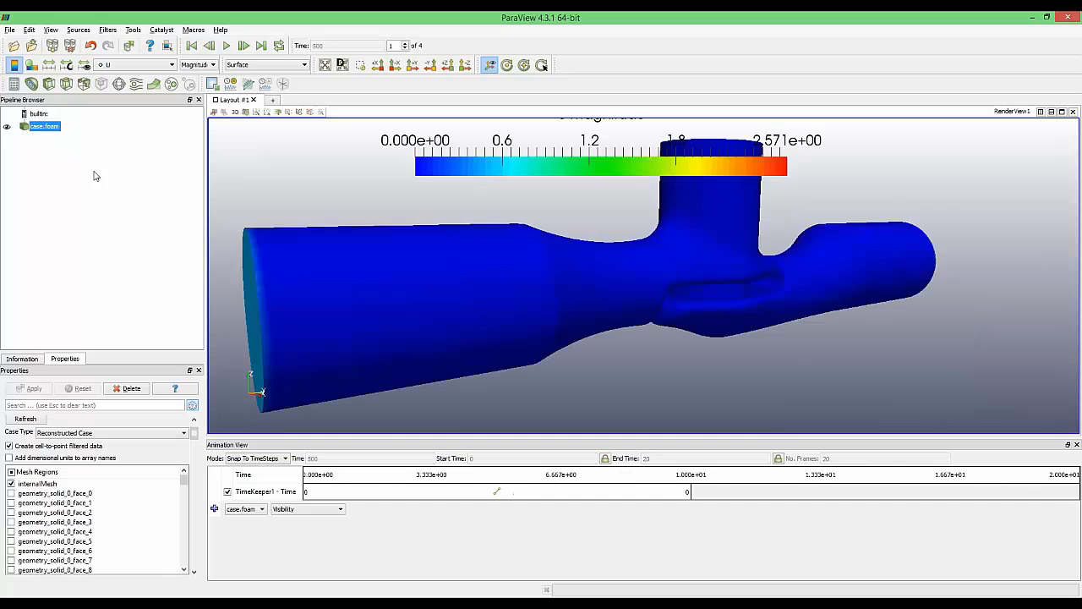
drag(355, 262, 391, 238)
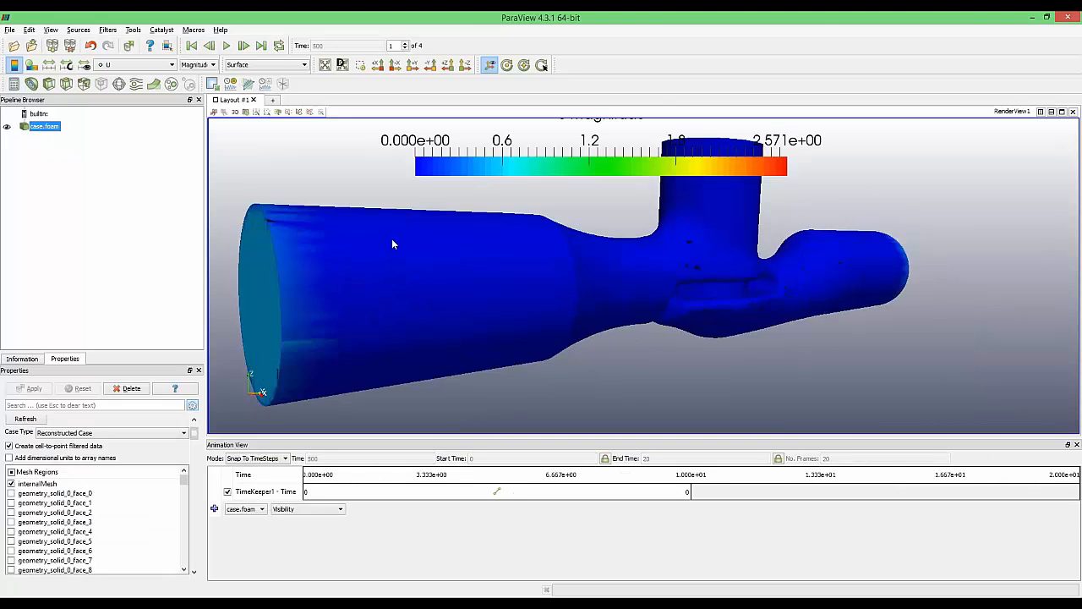
scroll(553, 267, up, 5)
scroll(554, 262, down, 3)
drag(553, 262, 545, 293)
Colour case.foam with Solid Color and set its opacity to 0.5
click(136, 64)
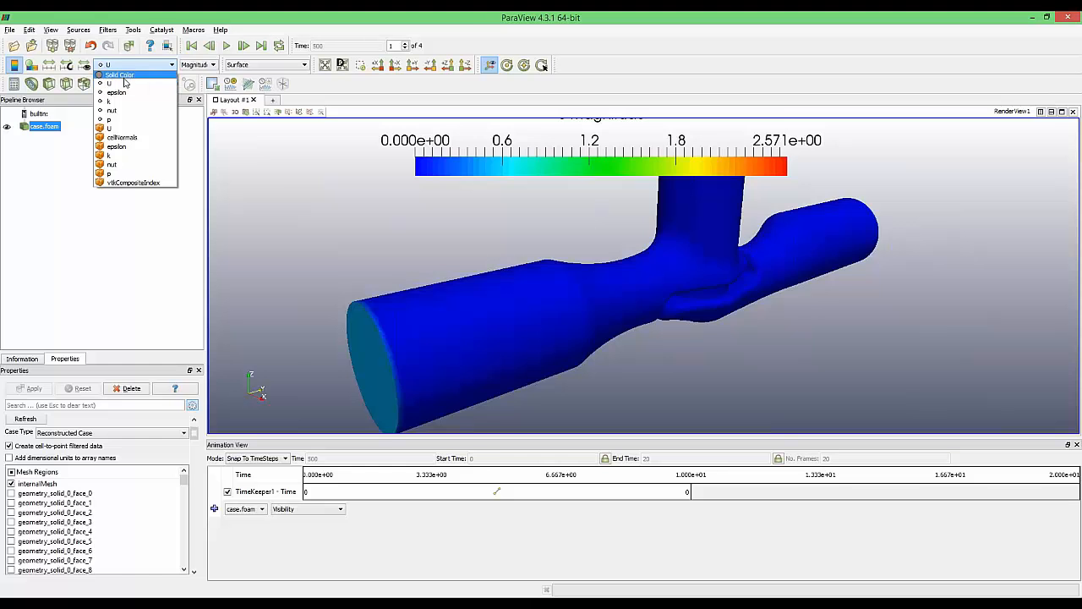
click(118, 75)
drag(194, 427, 197, 471)
click(121, 470)
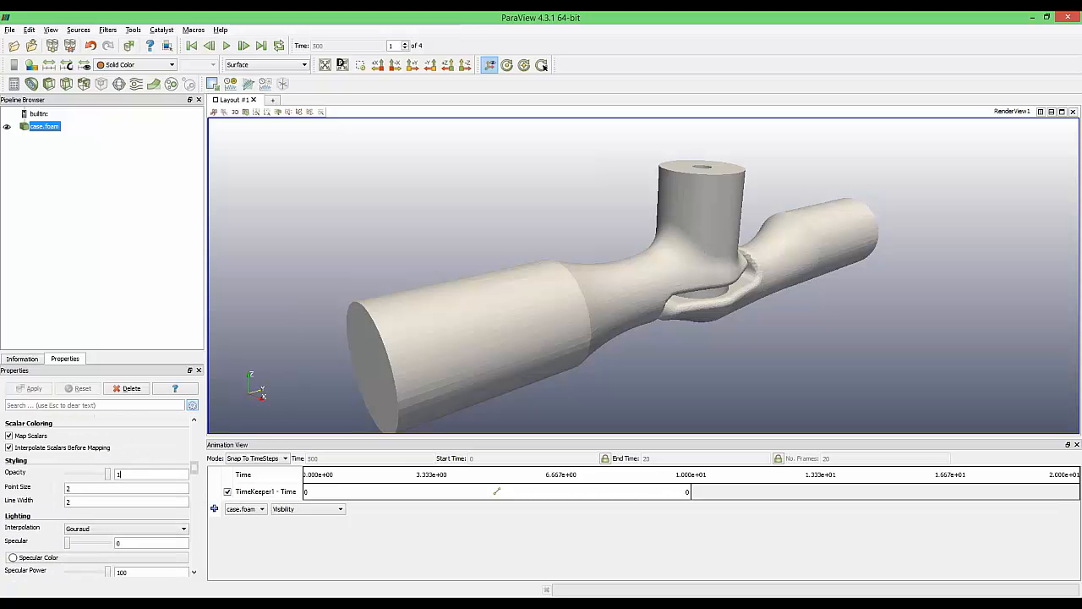
text(0.5)
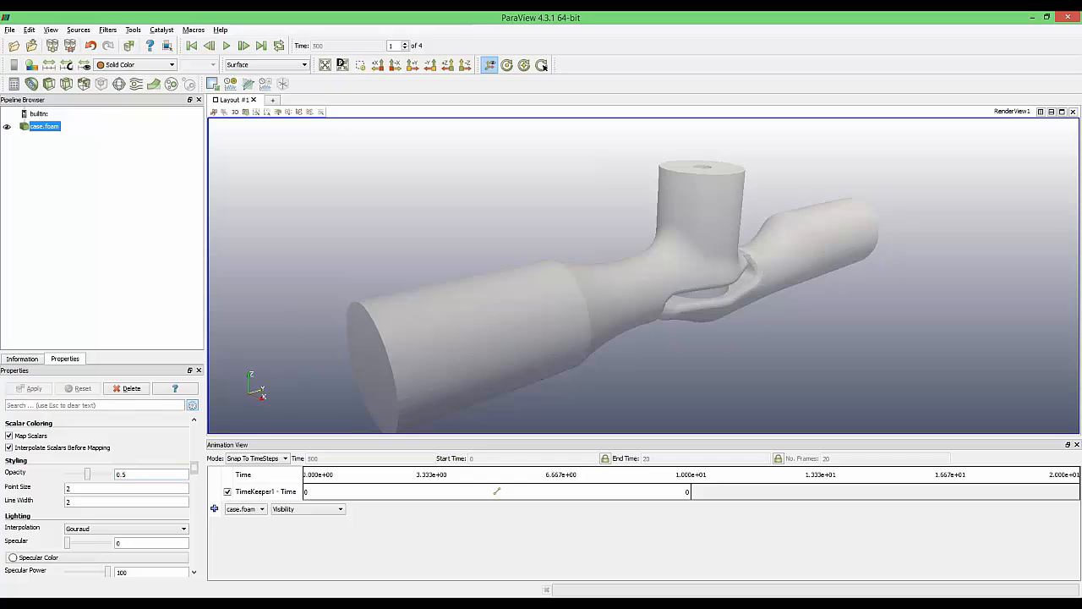
drag(413, 240, 395, 245)
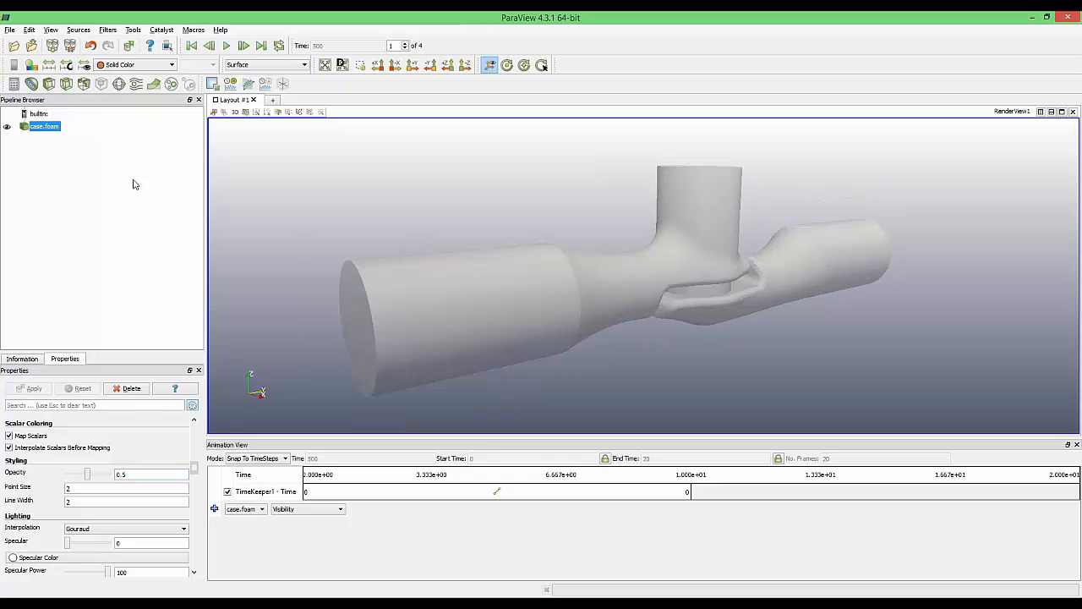
Add a Stream Tracer, orient the model along -X, and apply it to show pressure-coloured streamlines
click(137, 85)
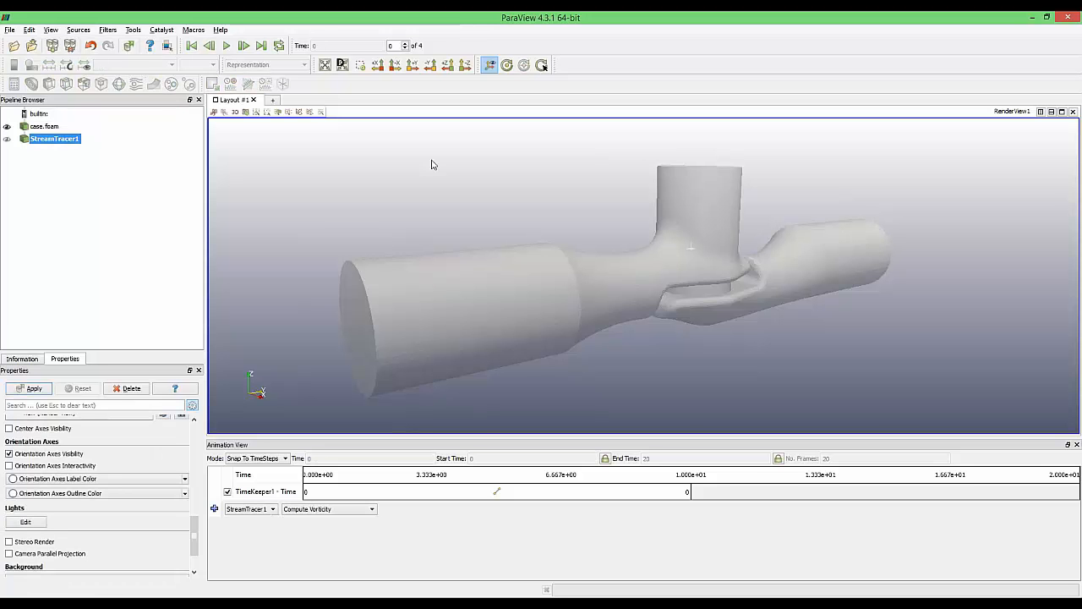
click(411, 71)
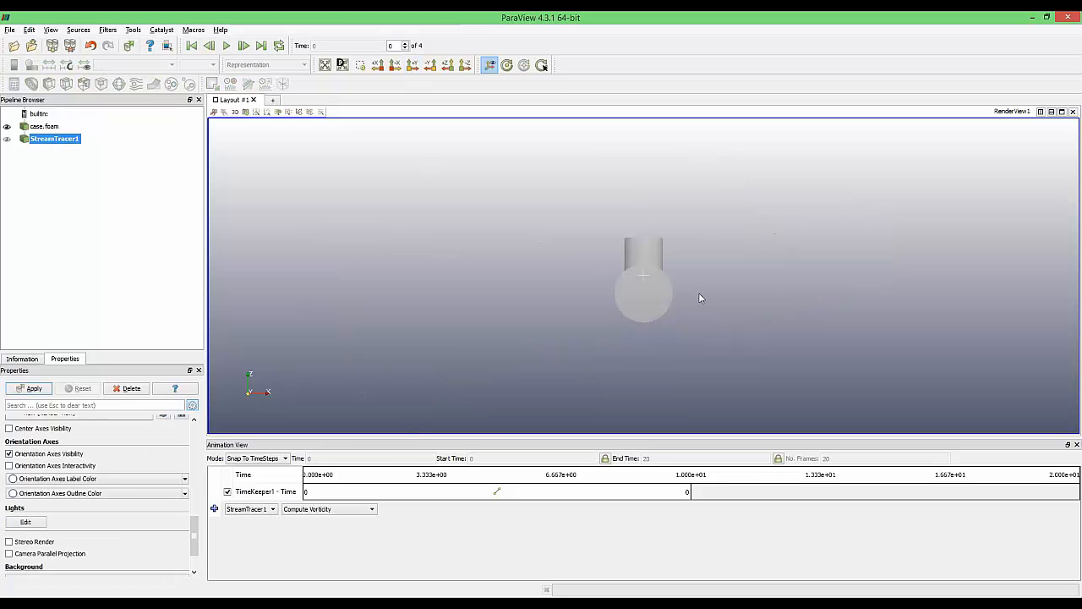
click(466, 68)
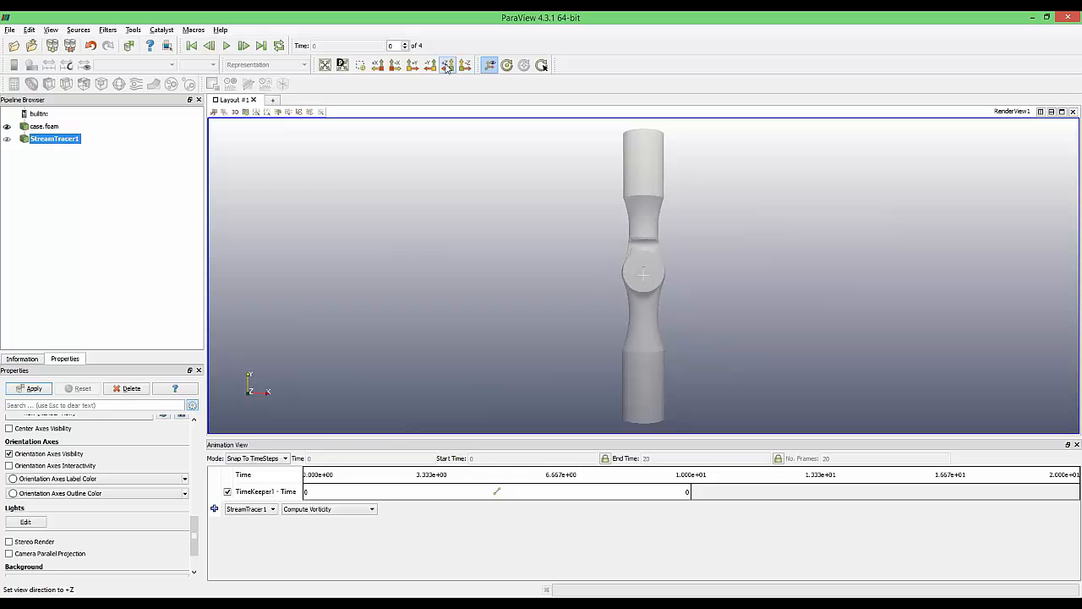
click(398, 68)
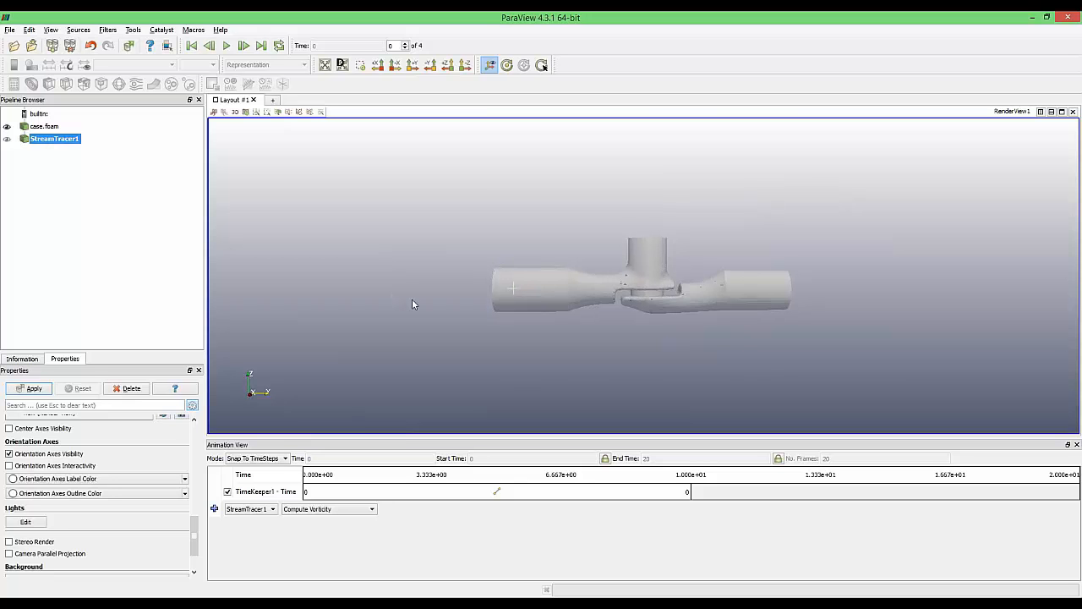
drag(413, 302, 582, 306)
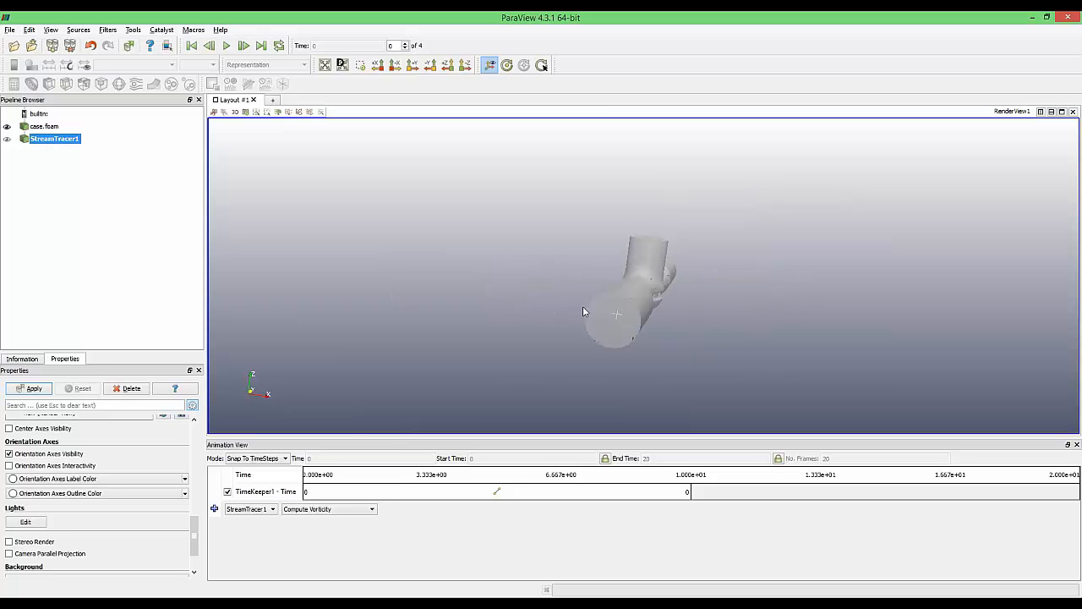
click(29, 388)
drag(521, 370, 370, 363)
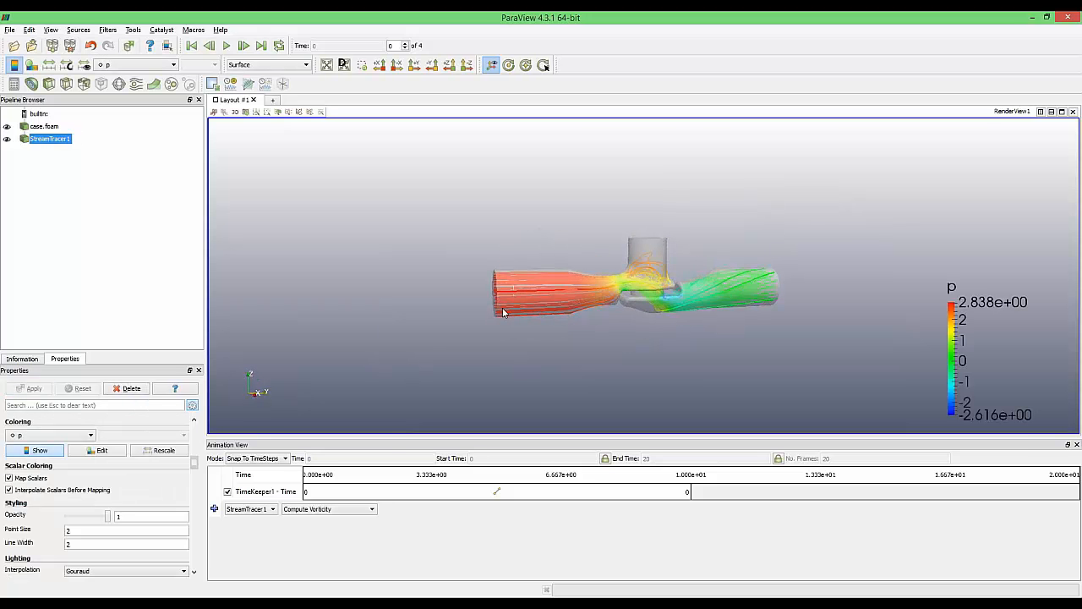
Colour the streamlines by U Magnitude (0 to 2.571) and move the legend so its title shows
click(132, 67)
click(133, 126)
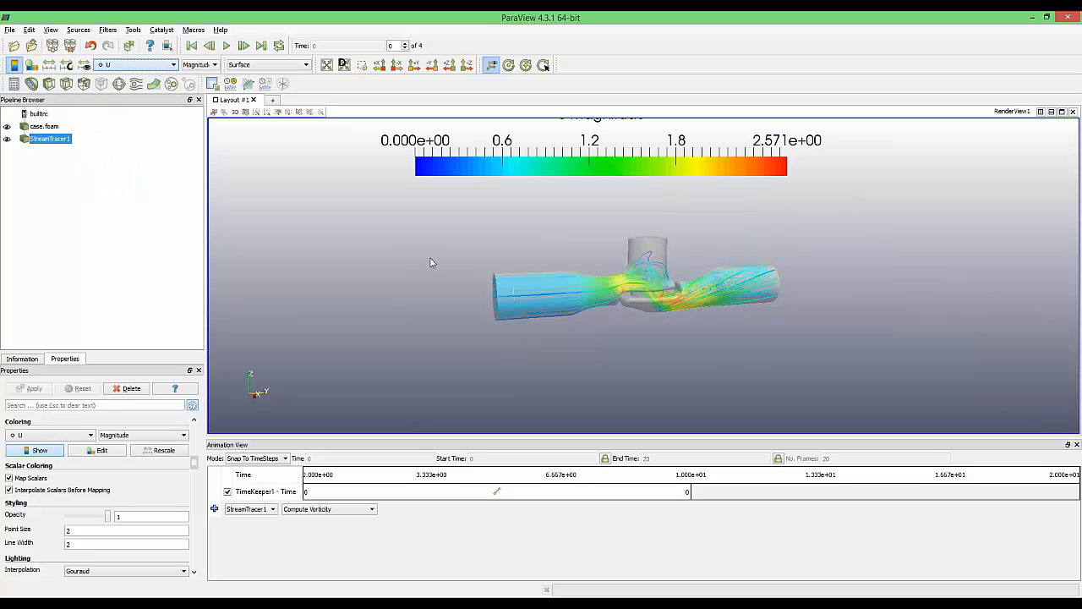
scroll(666, 324, up, 3)
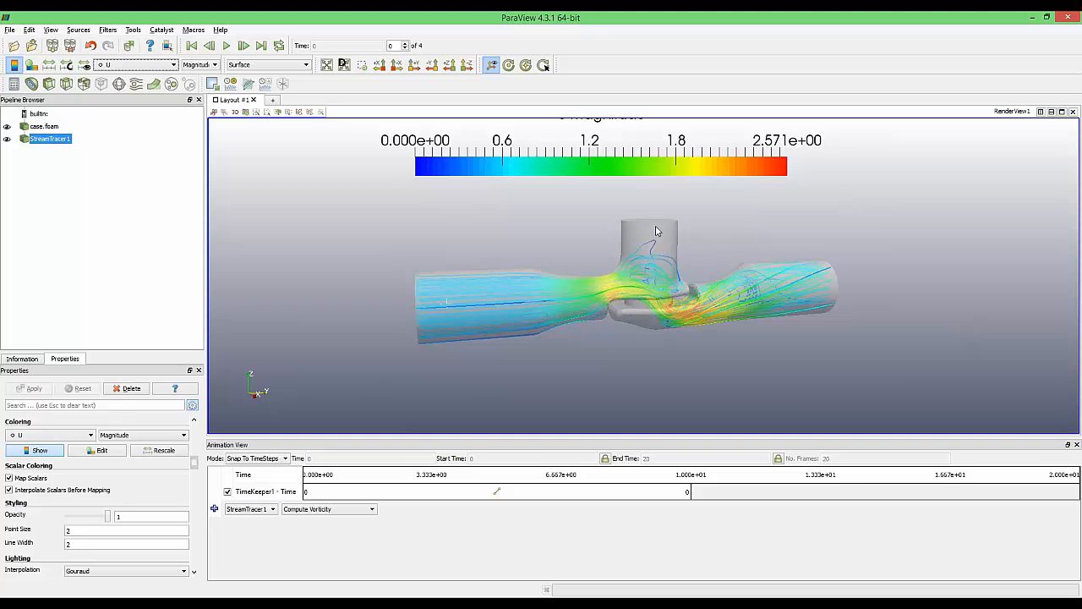
drag(656, 142, 671, 164)
scroll(647, 310, up, 1)
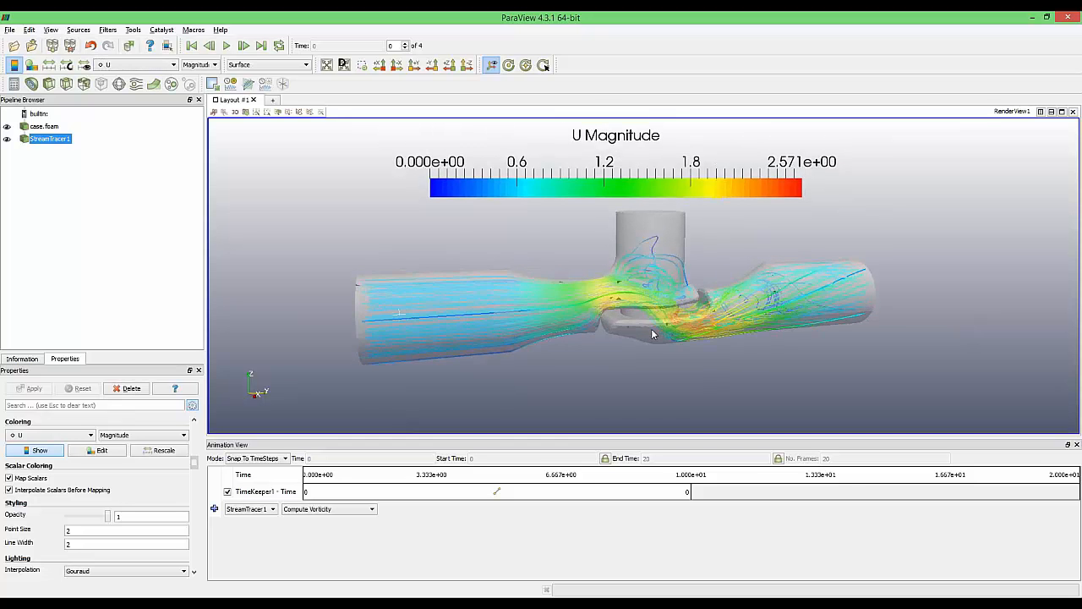
scroll(652, 333, up, 2)
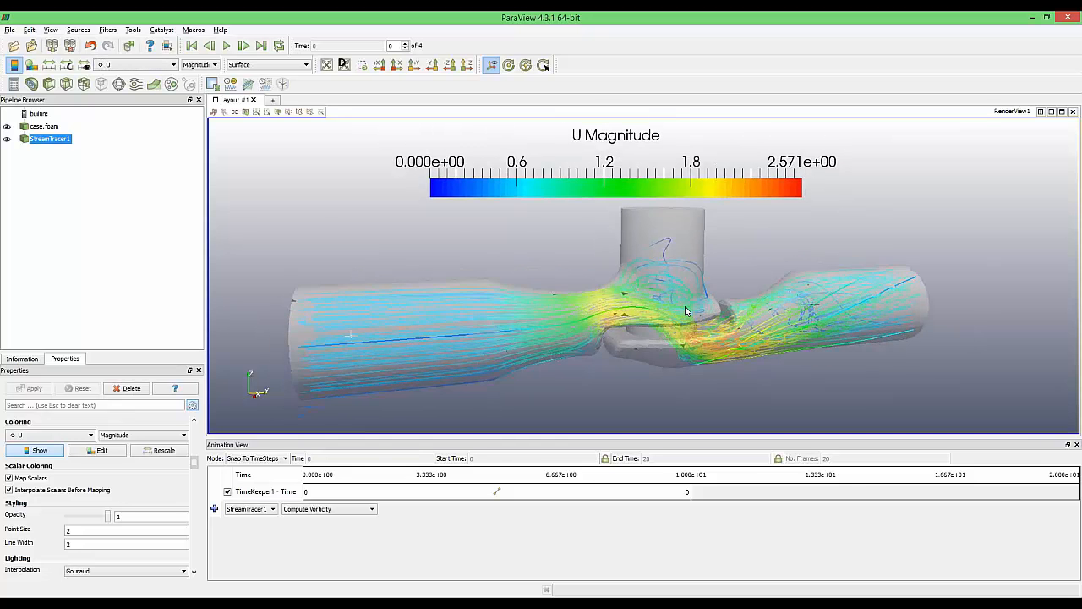
drag(194, 459, 195, 429)
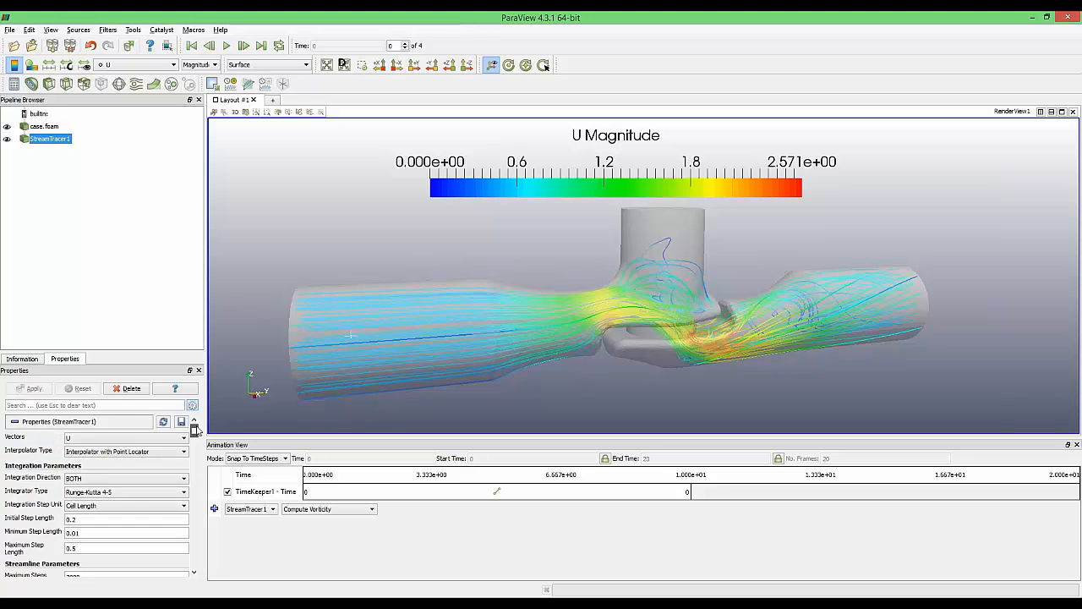
scroll(28, 491, down, 2)
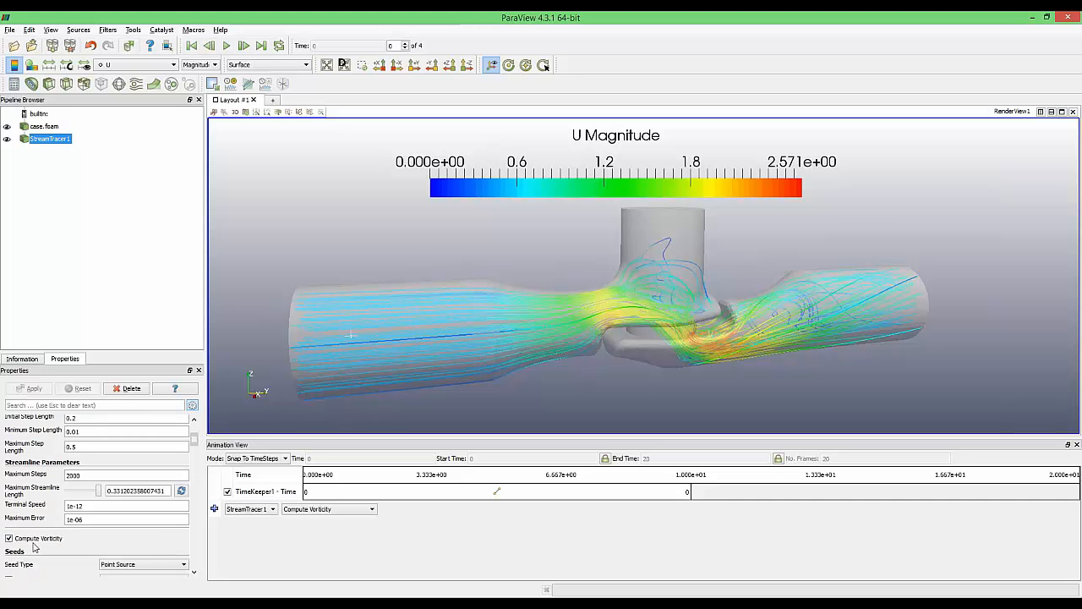
scroll(42, 476, up, 2)
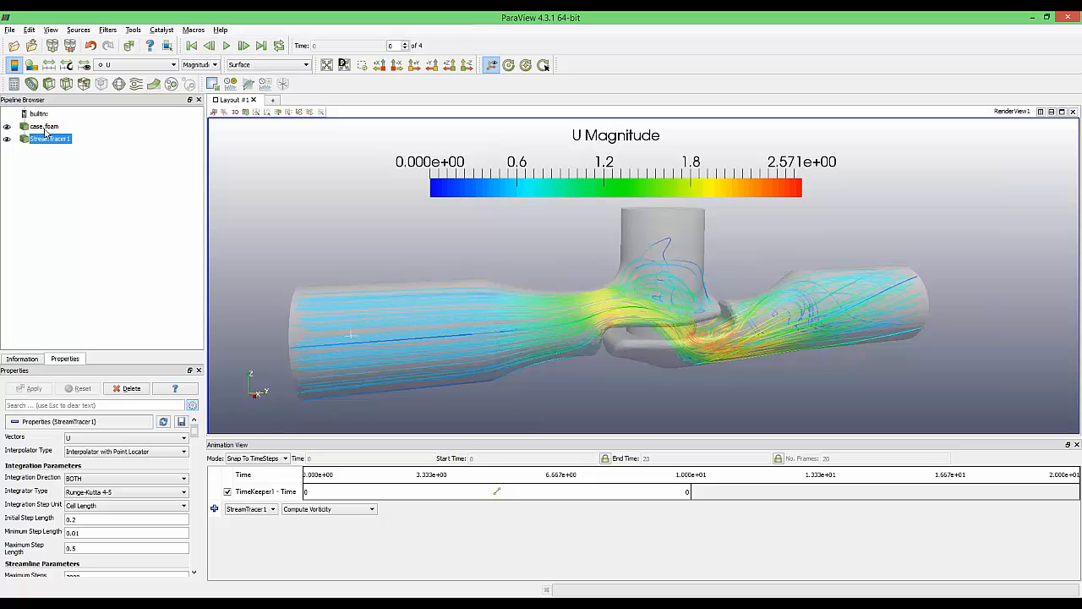
scroll(193, 439, down, 4)
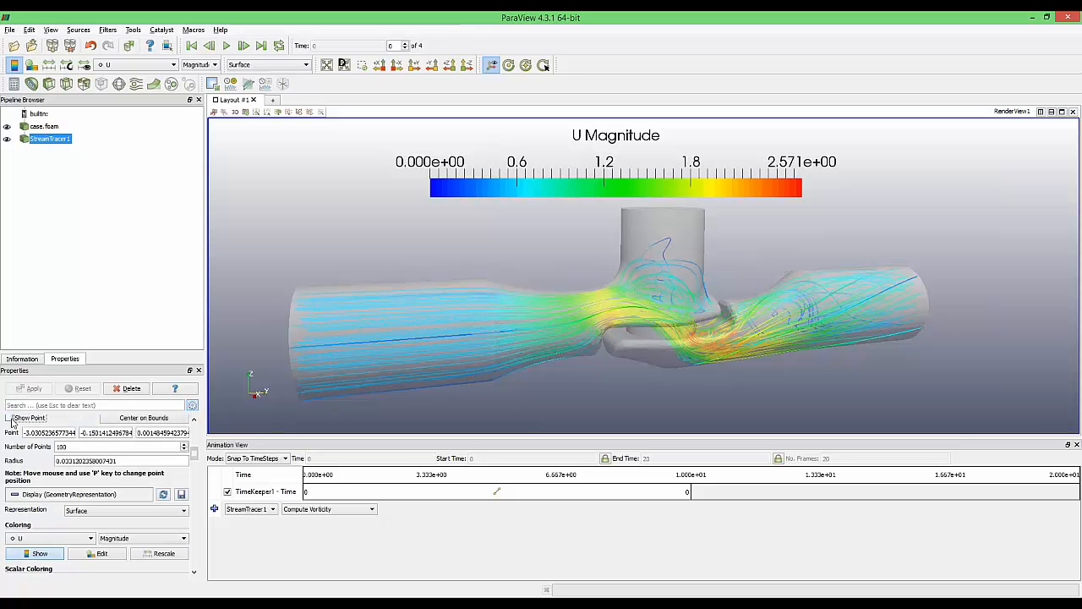
scroll(201, 456, up, 1)
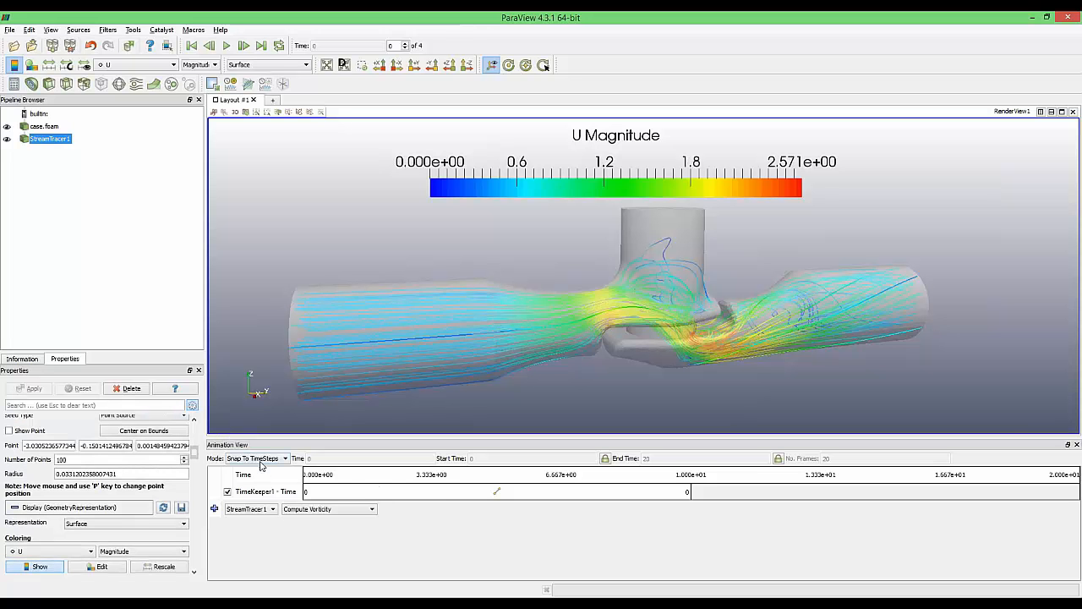
Switch the animation to Sequence mode and keep the time track constant
click(258, 458)
click(250, 470)
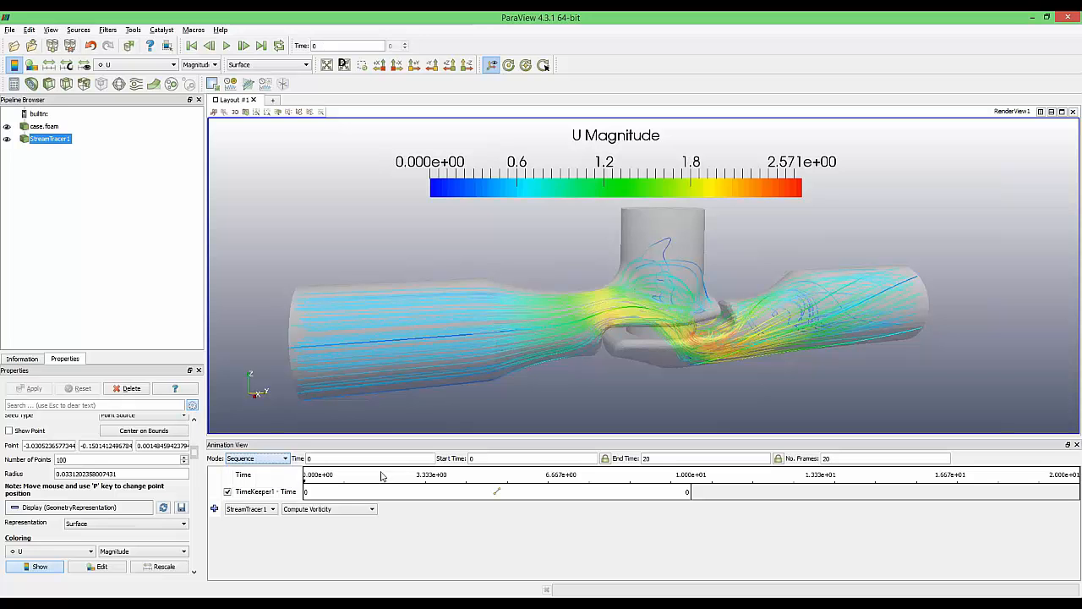
double_click(297, 493)
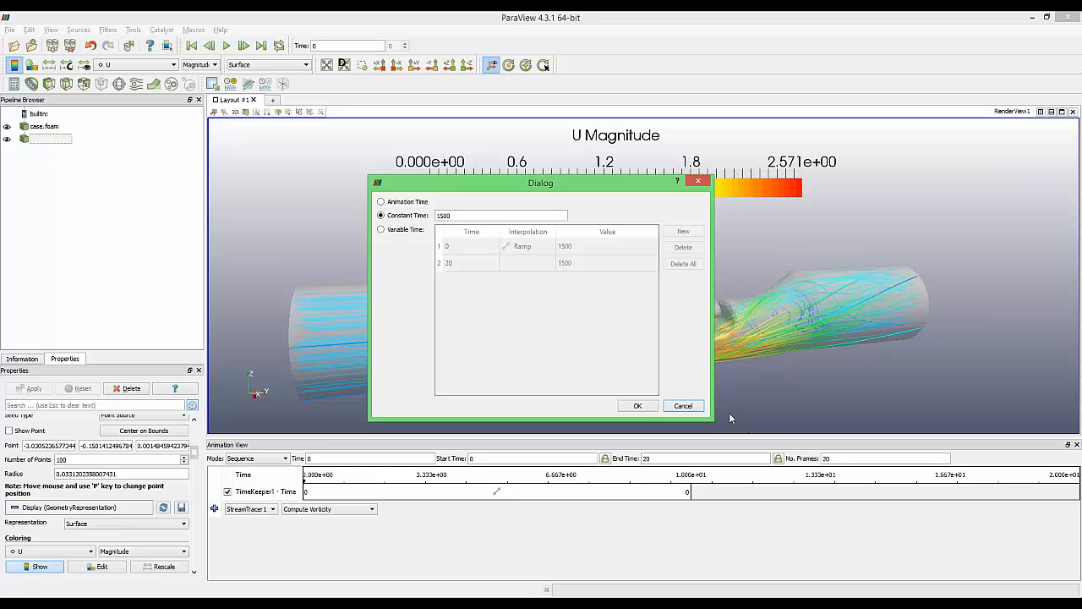
click(638, 406)
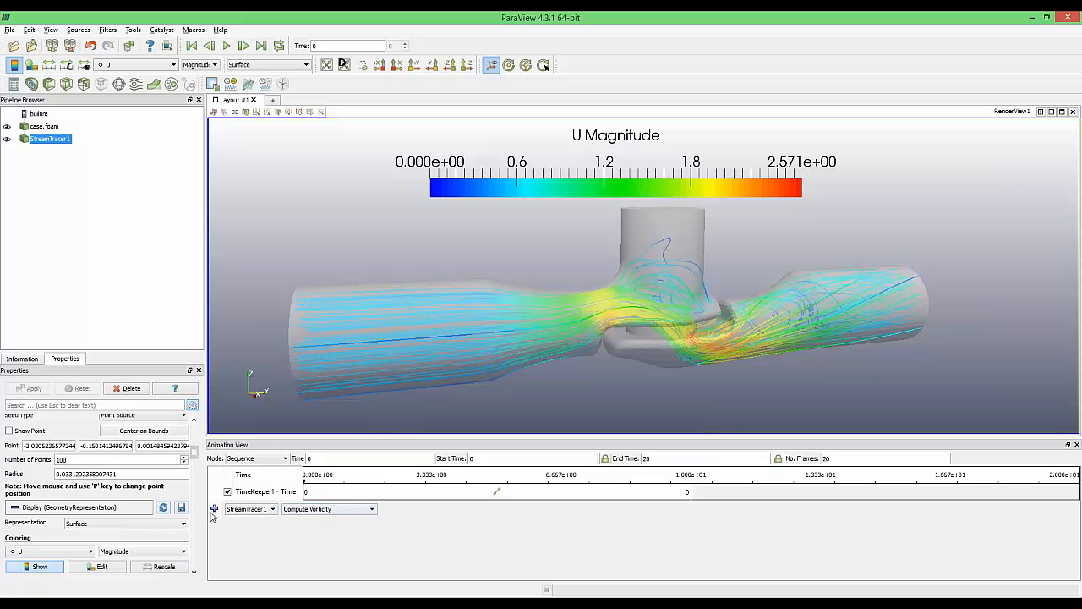
Animate StreamTracer1's Maximum Streamline Length from 0 at time 0 to 0.331202358 at time 20
click(273, 509)
click(276, 515)
click(306, 512)
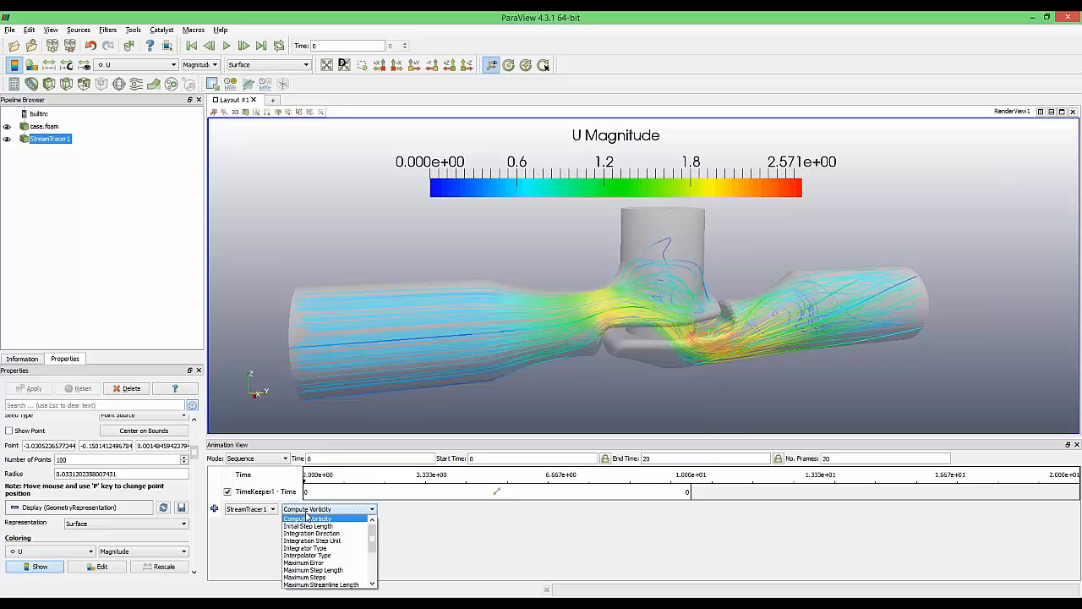
scroll(337, 569, down, 1)
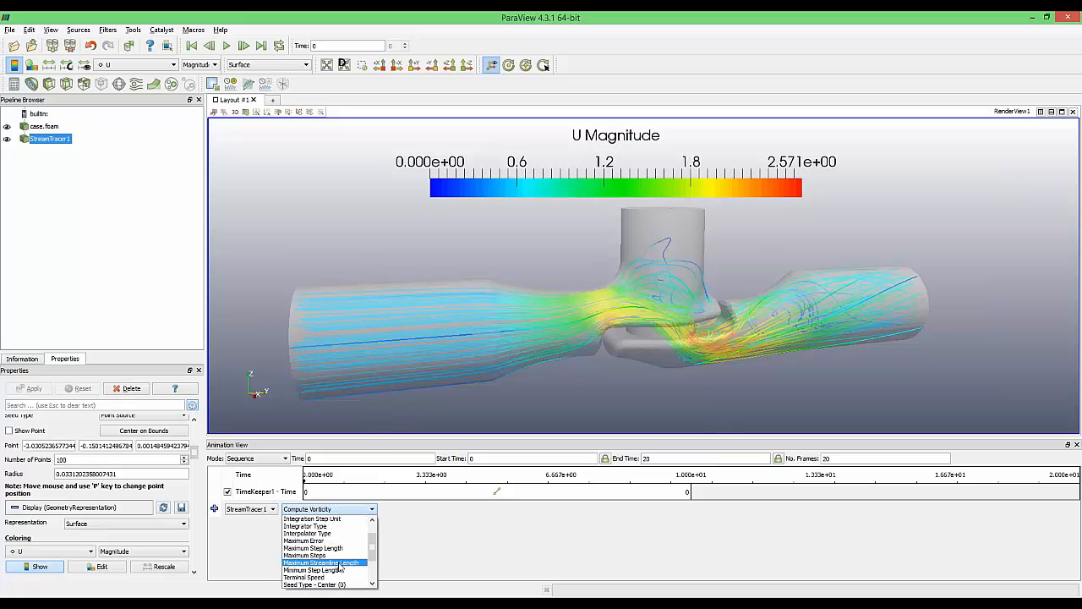
click(345, 563)
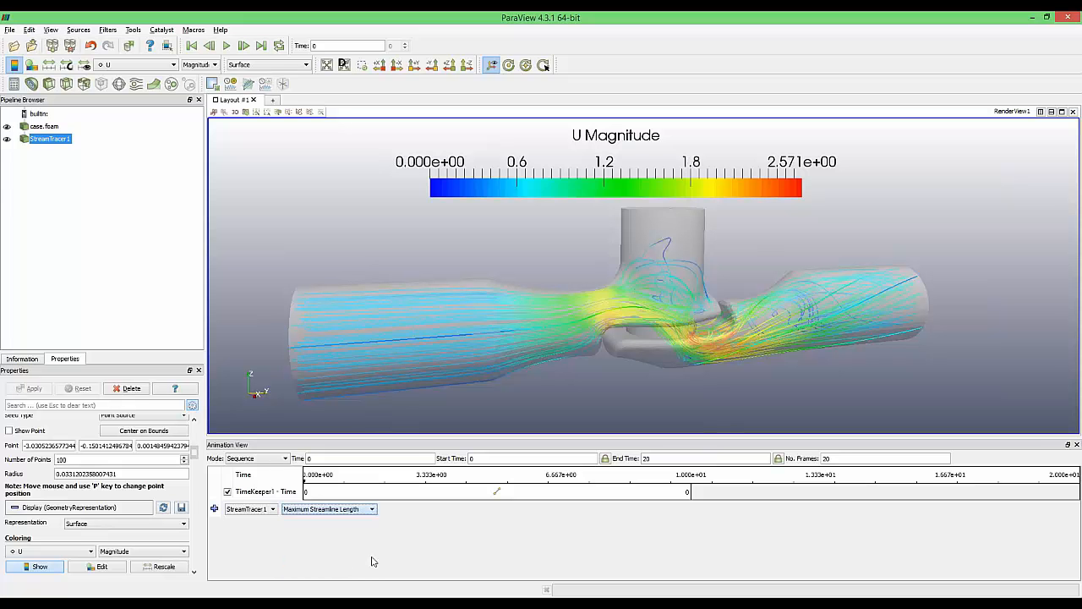
click(214, 509)
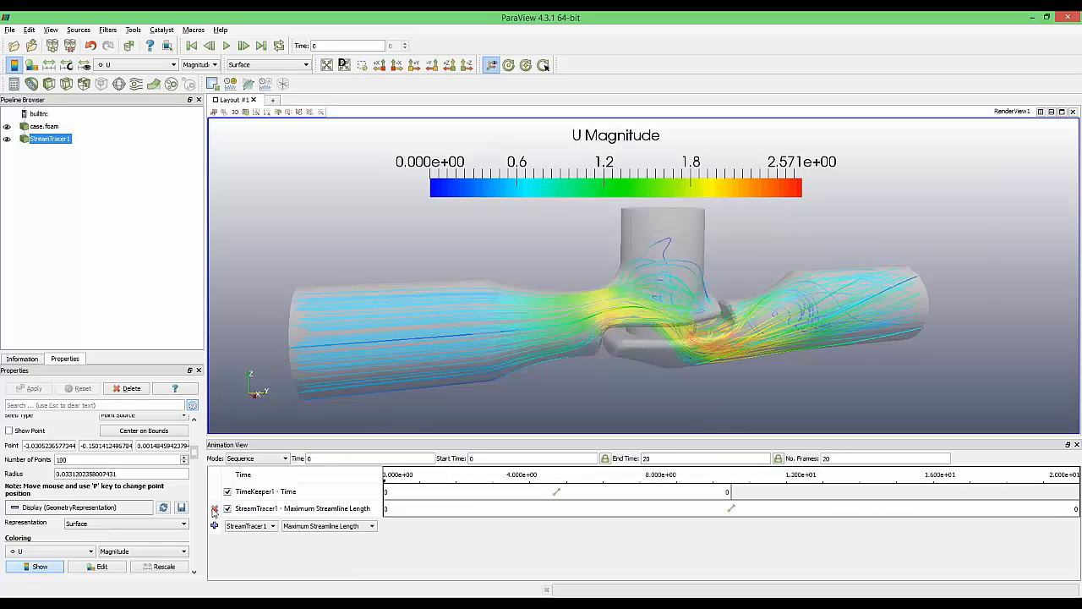
double_click(546, 510)
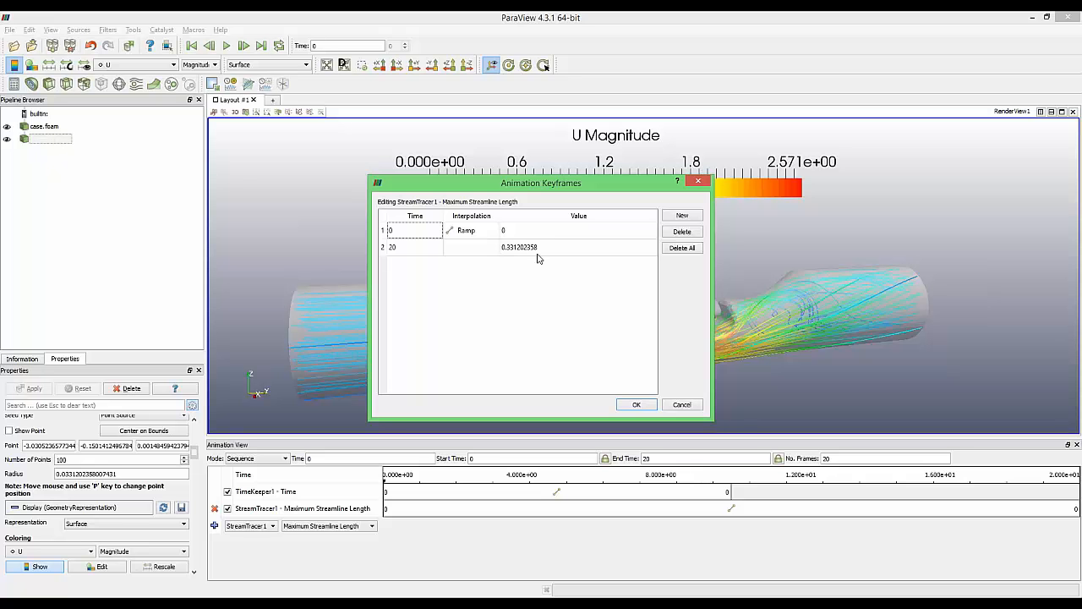
click(636, 404)
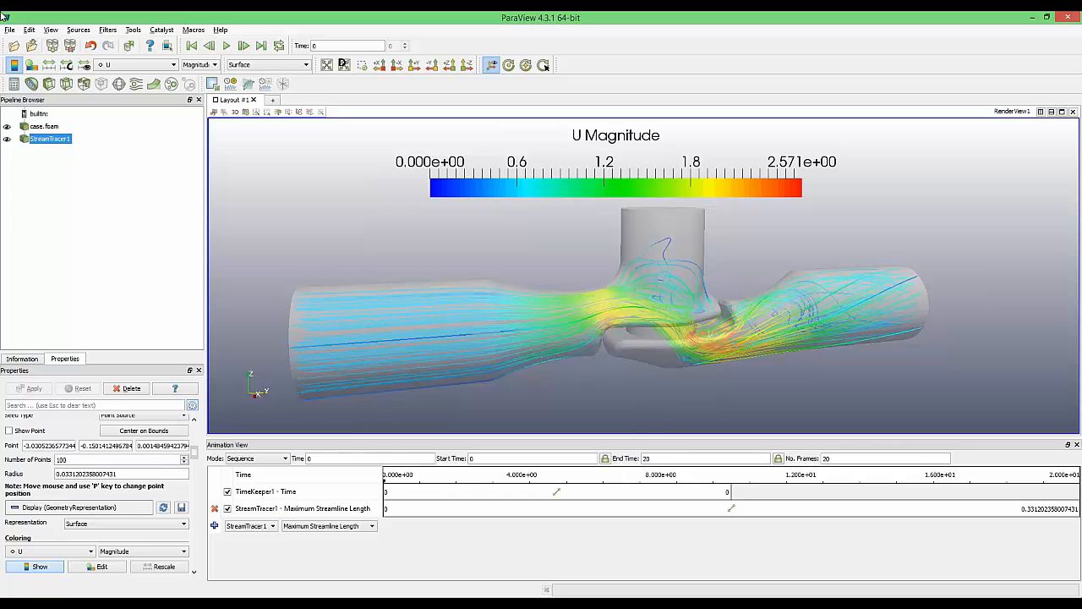
click(9, 29)
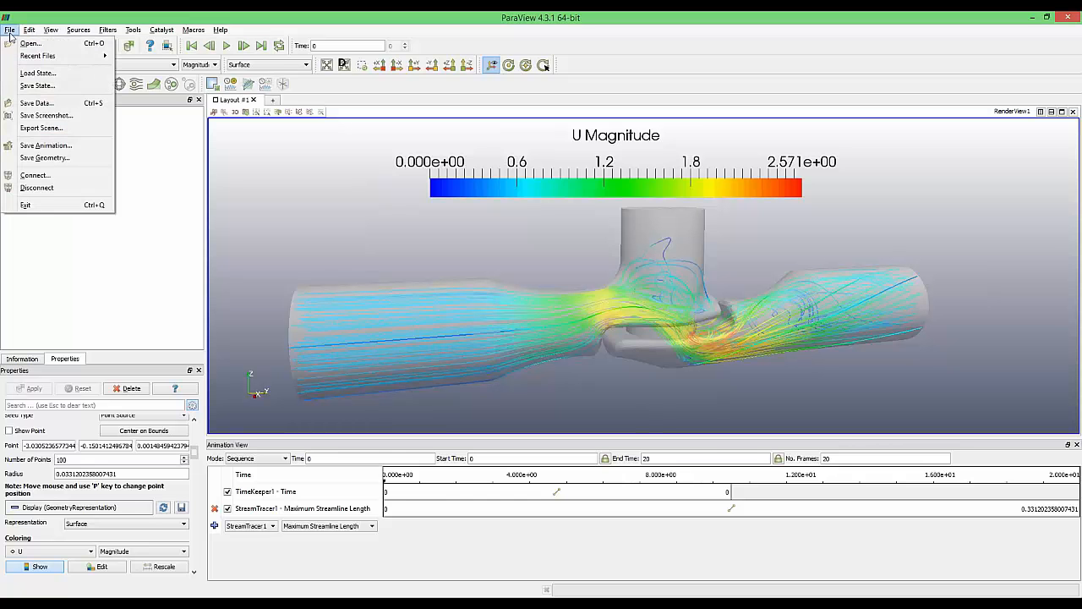
Export the animation at 5 fps as ccc.avi, accepting the resolution change notice
click(46, 146)
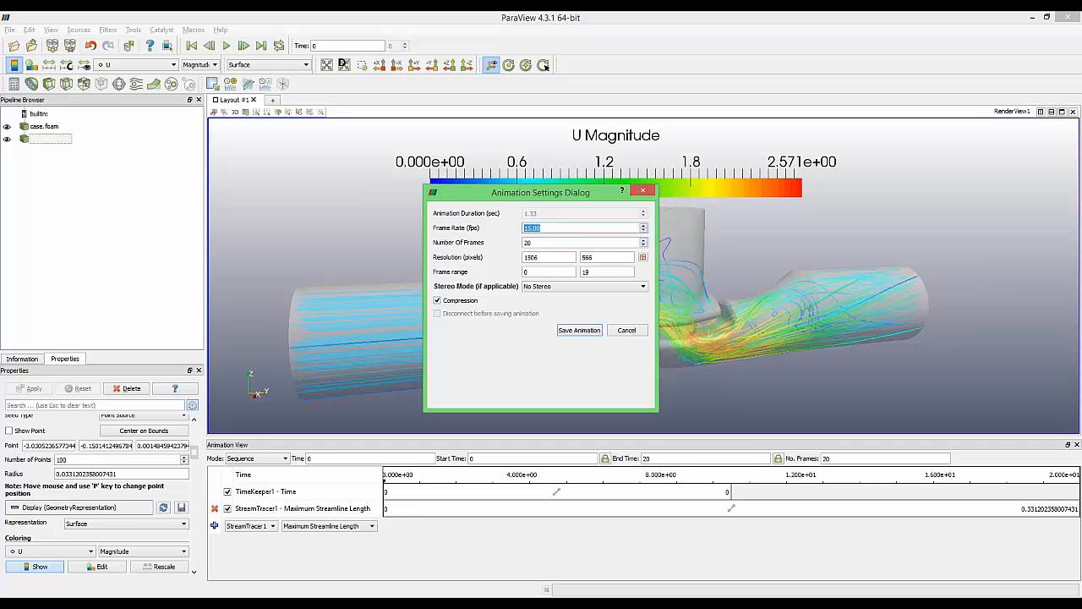
text(5)
click(578, 329)
text(cc)
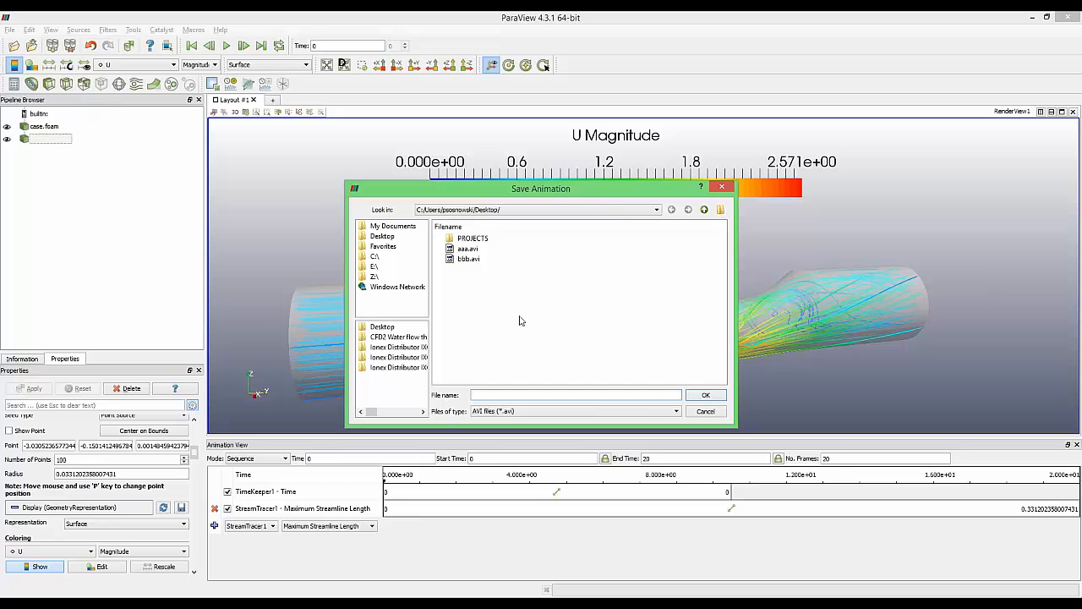
text(c)
click(705, 395)
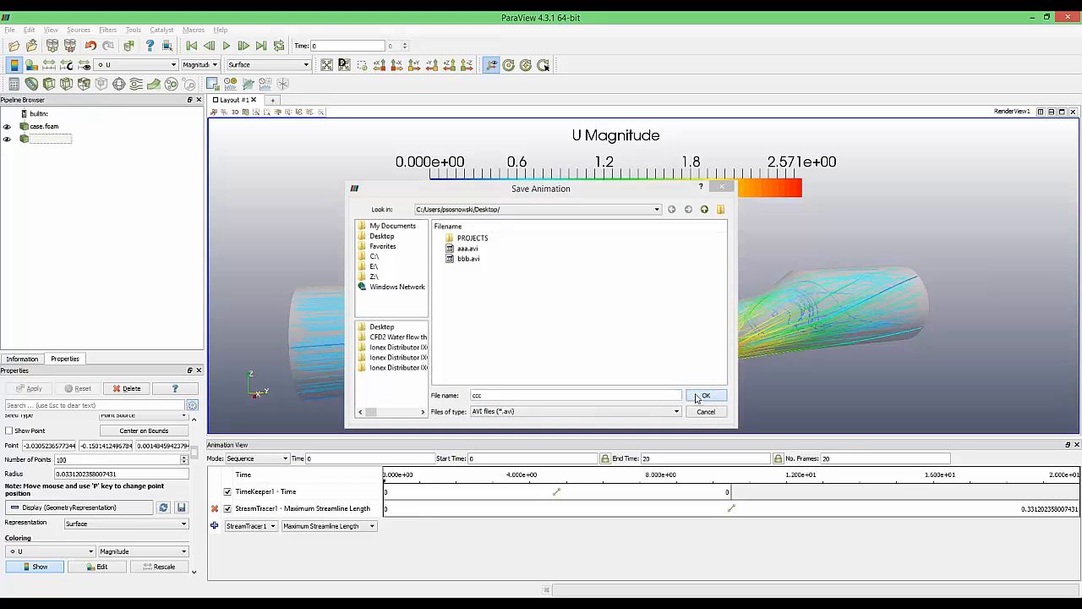
click(623, 315)
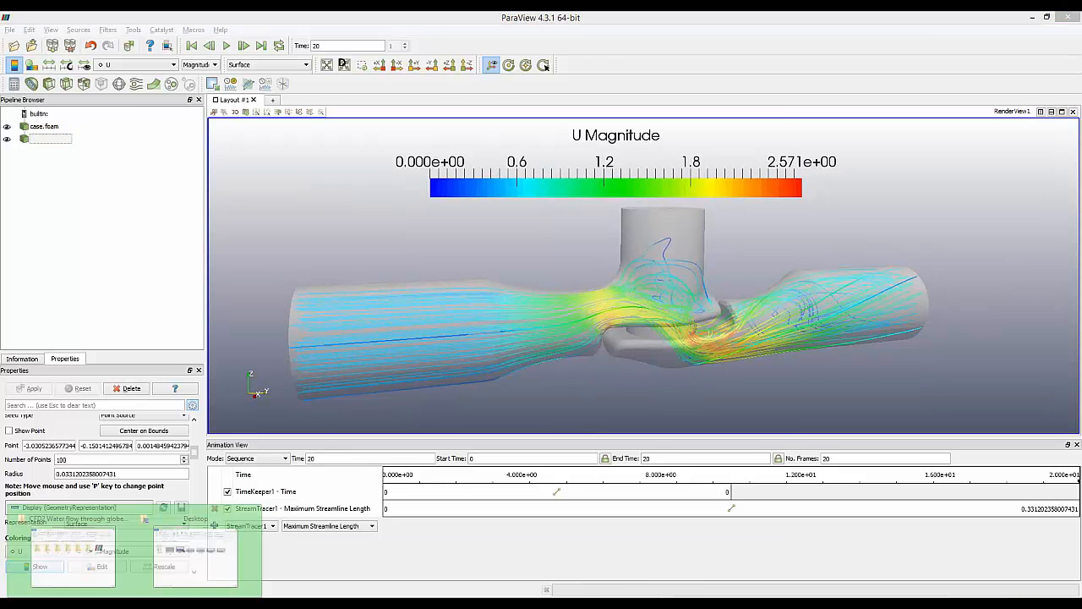
Play ccc.avi from the Desktop, then return to ParaView and close the Animation View panel
click(211, 549)
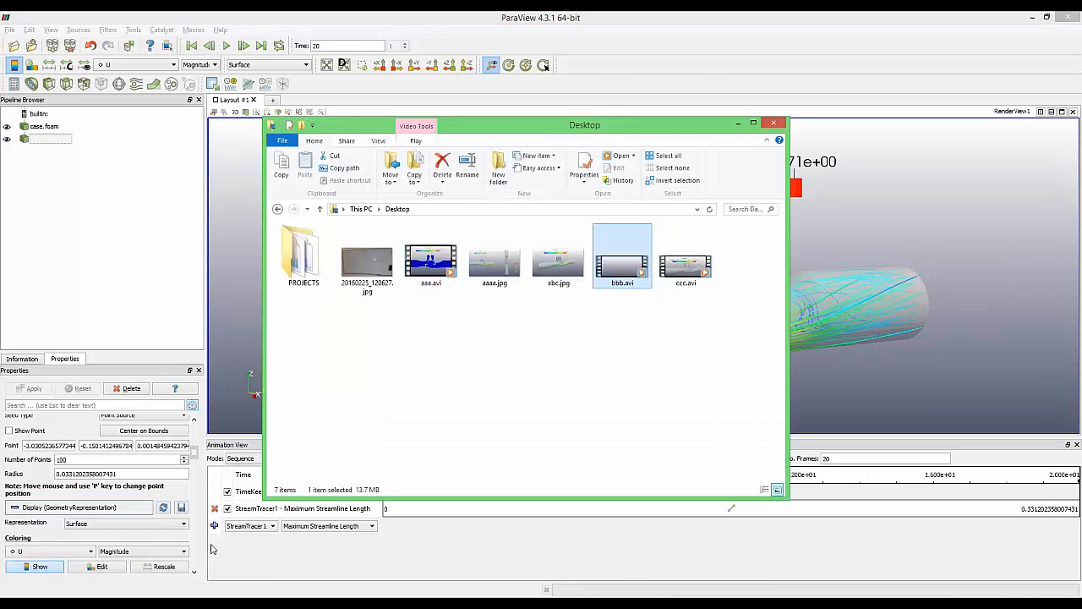
double_click(692, 264)
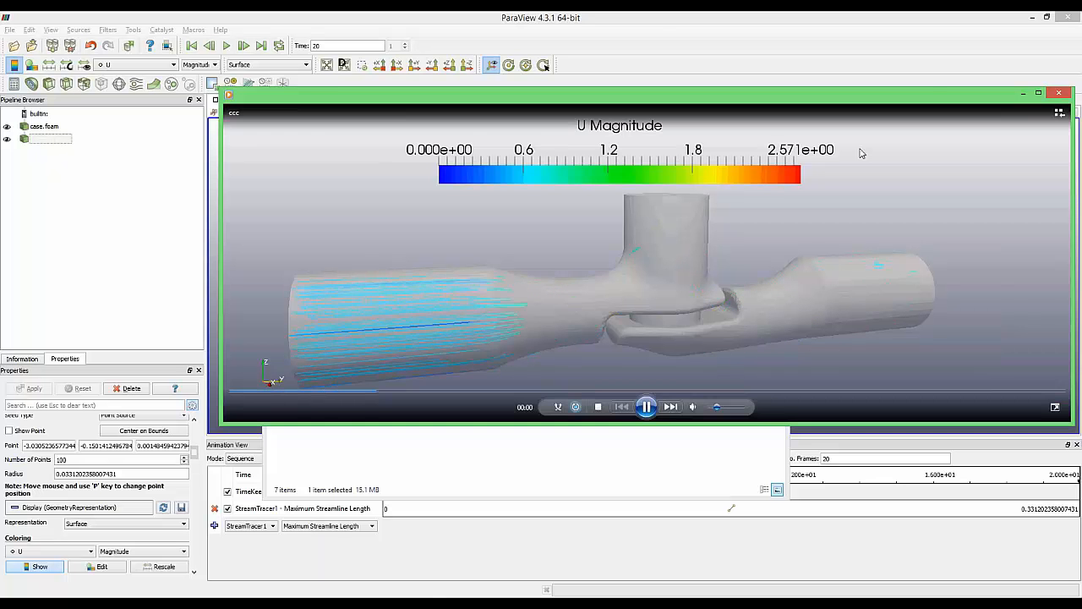
click(1058, 93)
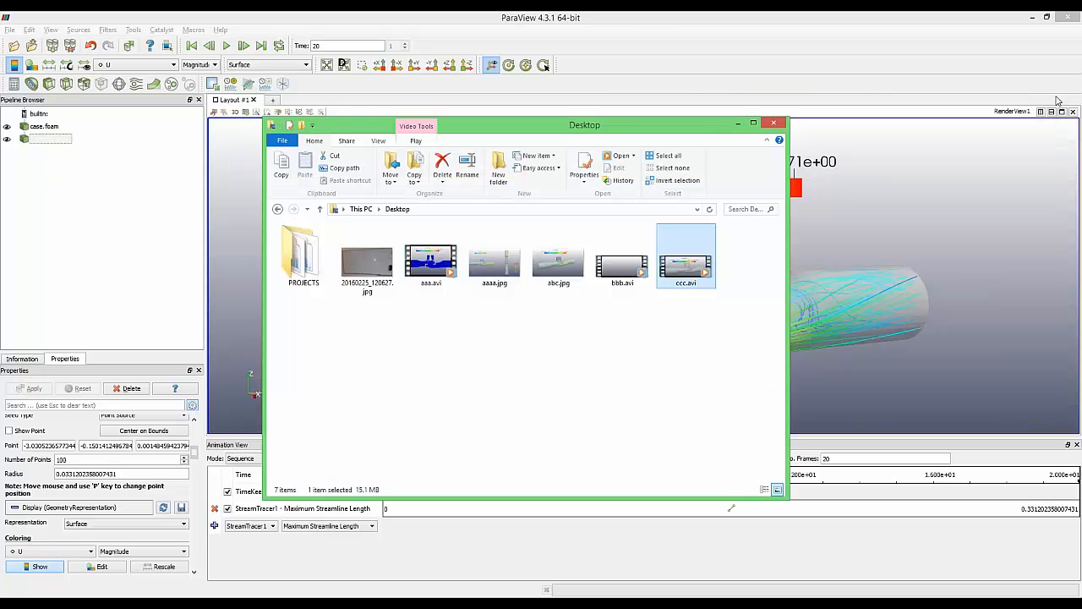
click(948, 218)
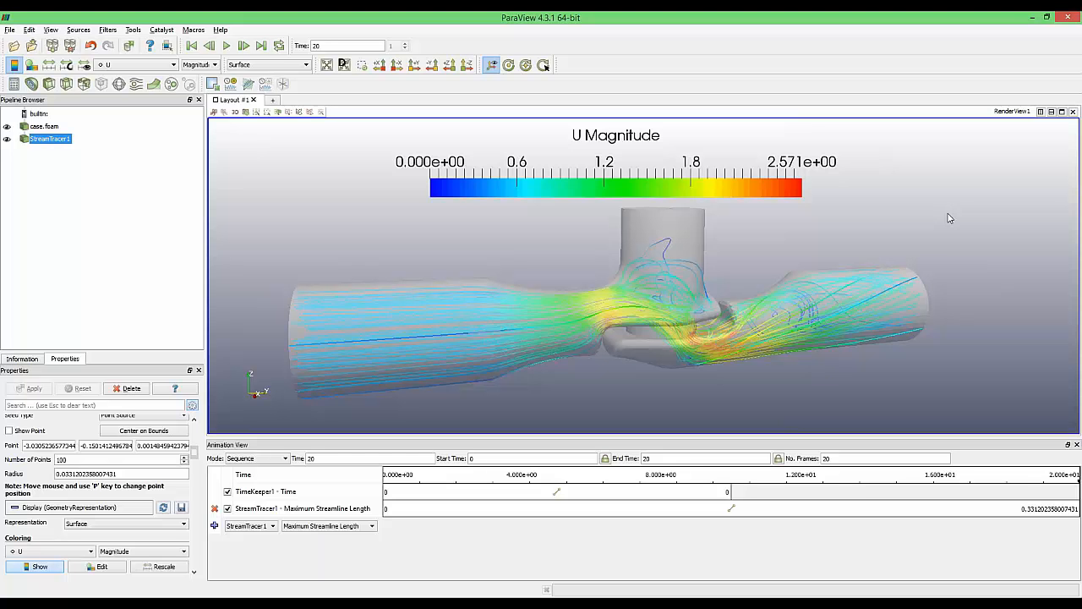
click(1076, 443)
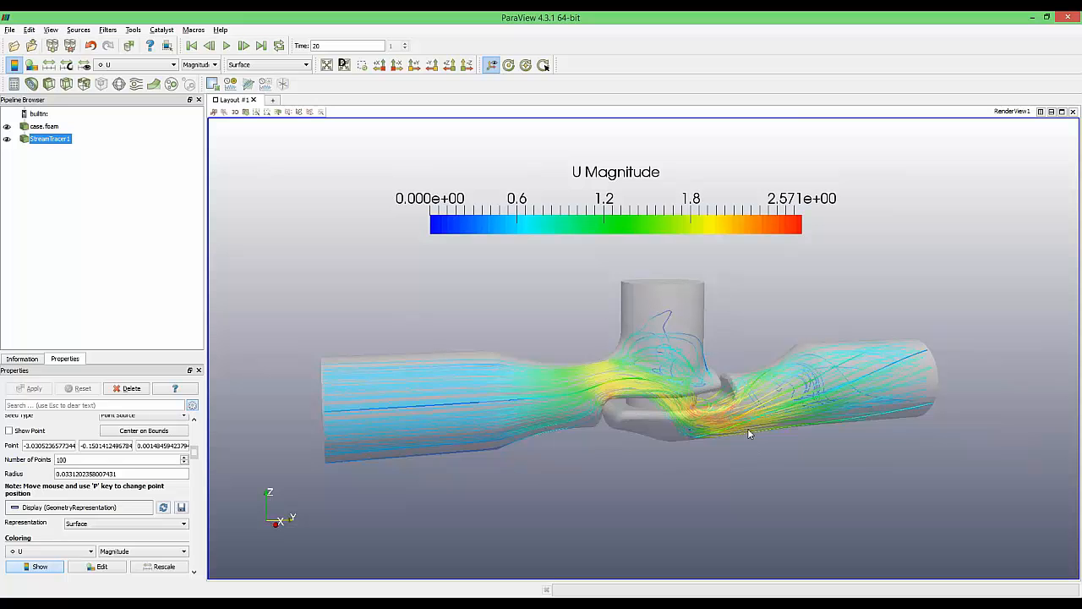
Hide the streamlines and add a Probe Location filter to case.foam
click(6, 139)
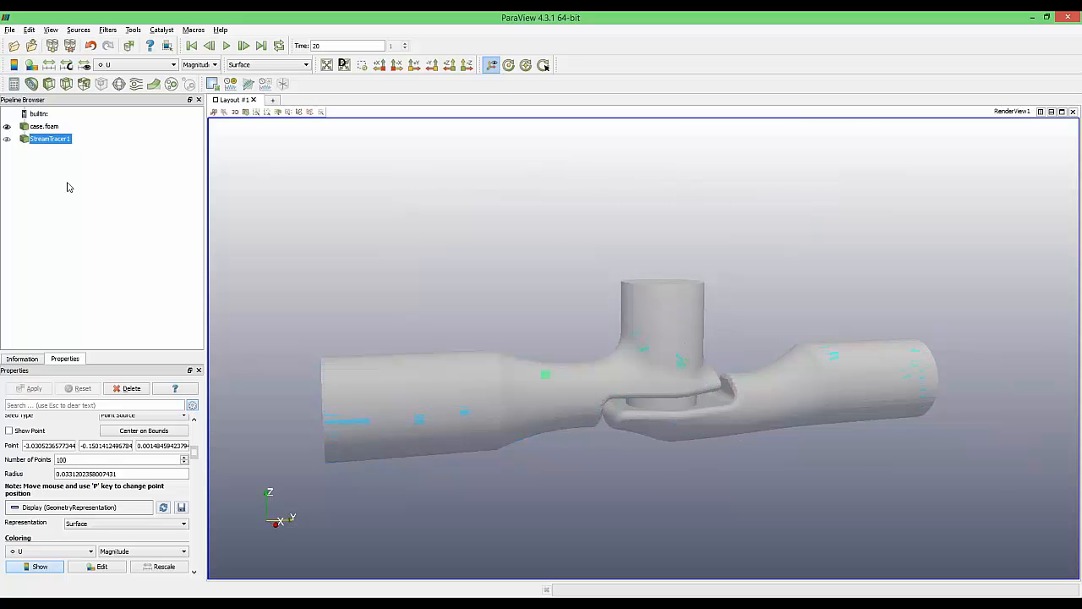
drag(517, 268, 536, 273)
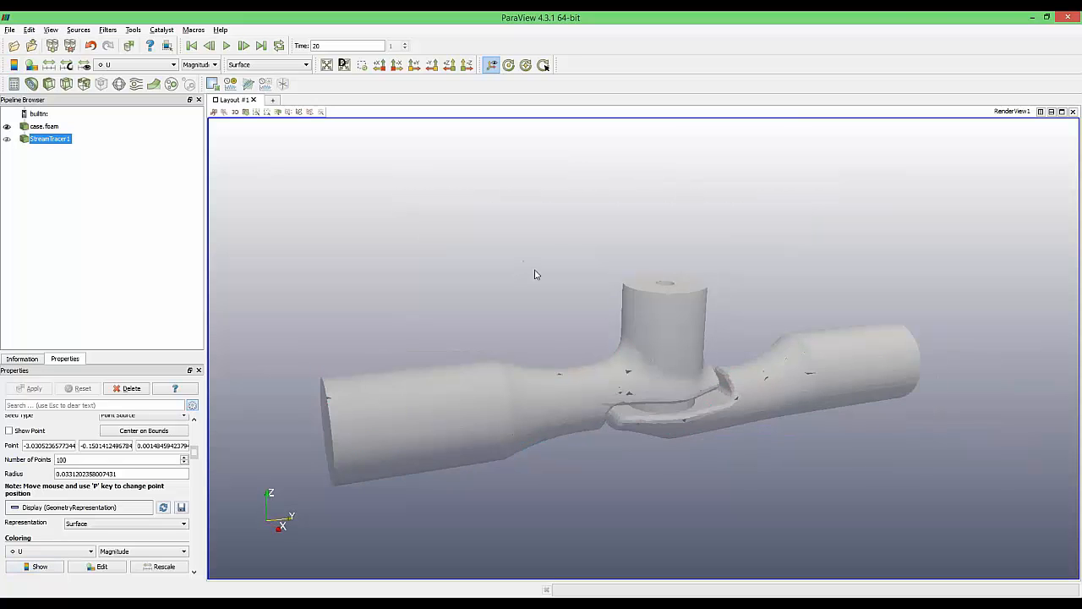
click(45, 126)
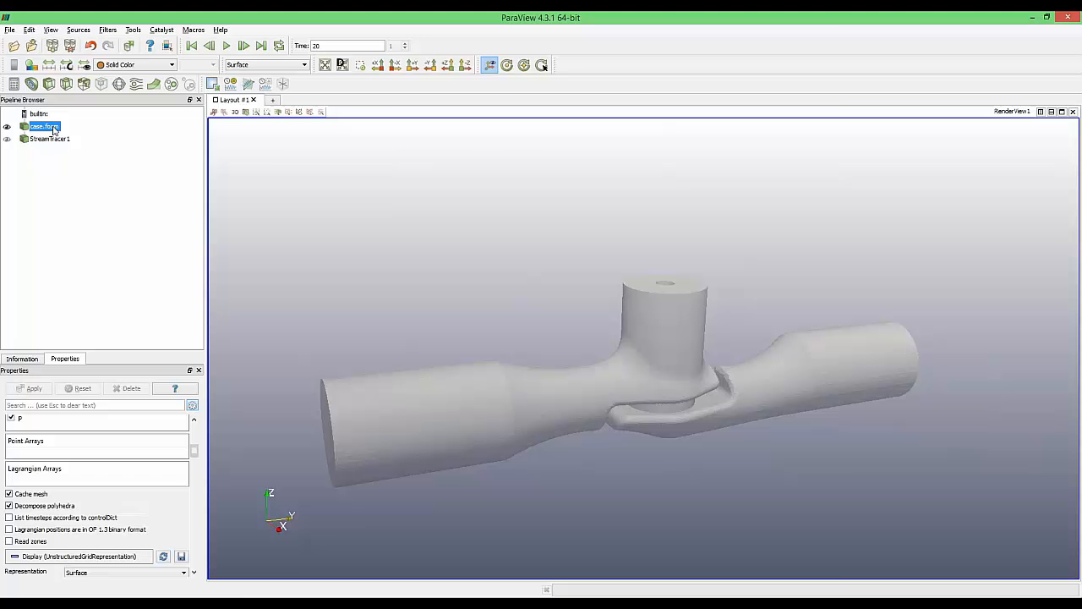
click(107, 30)
mouse_move(124, 196)
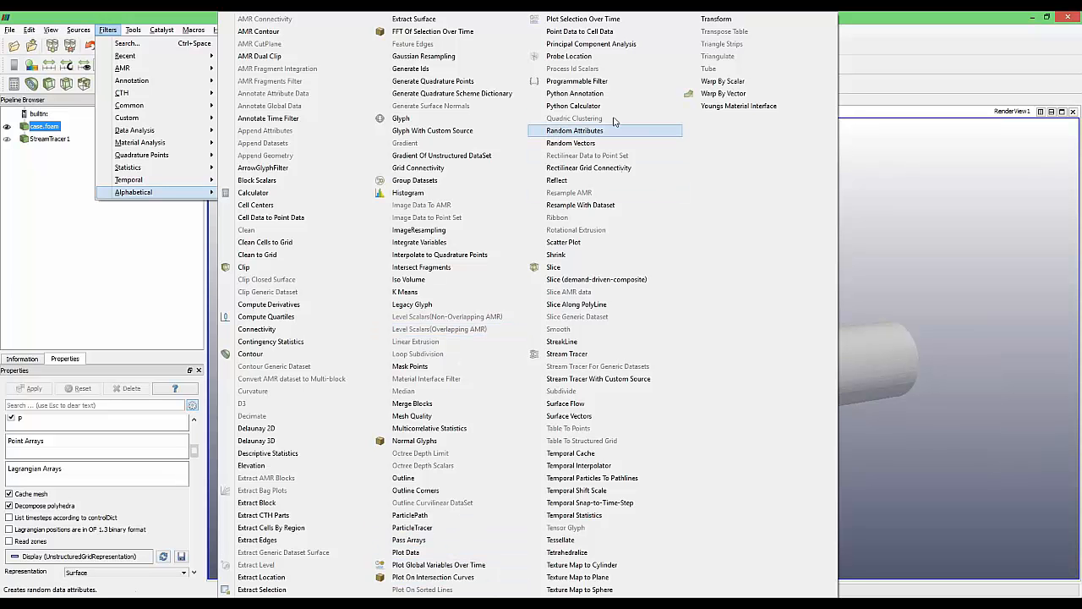
click(595, 57)
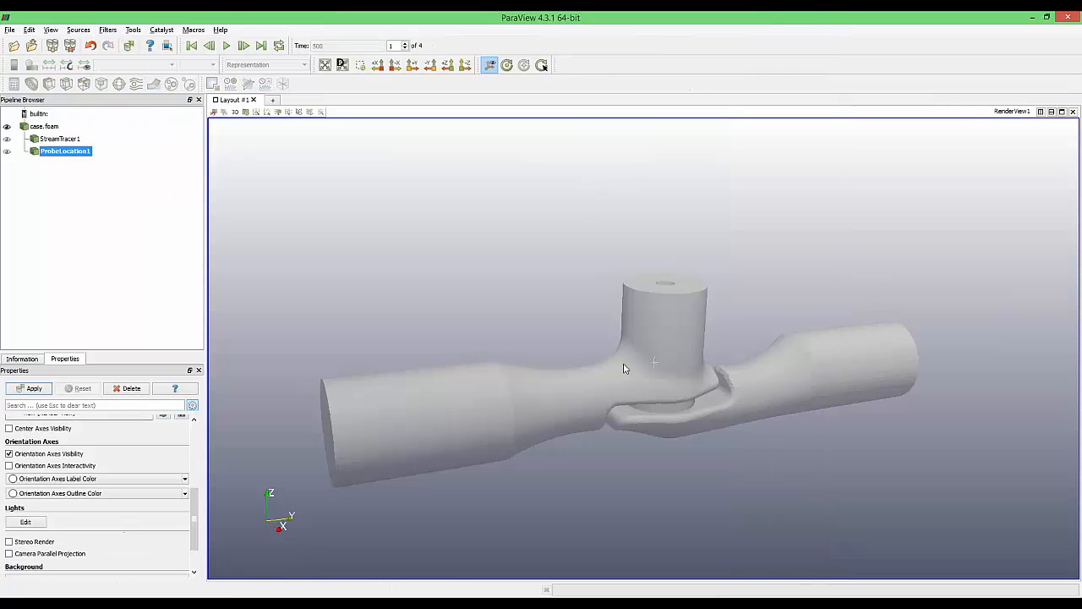
Move the probe point down toward the valve, apply ProbeLocation1, and split the layout horizontally
drag(451, 380, 496, 378)
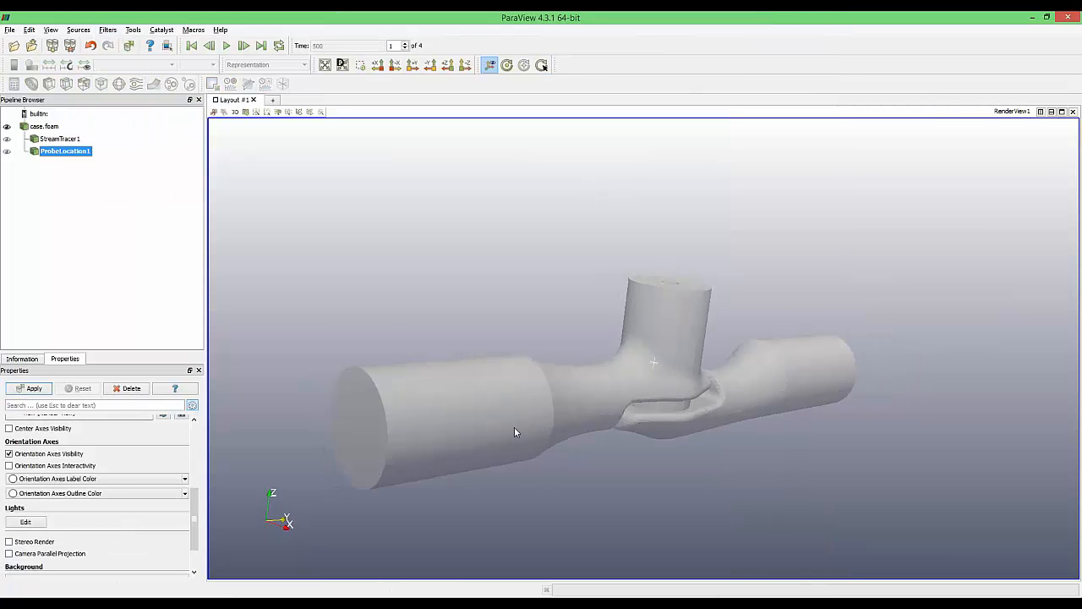
drag(515, 428, 431, 413)
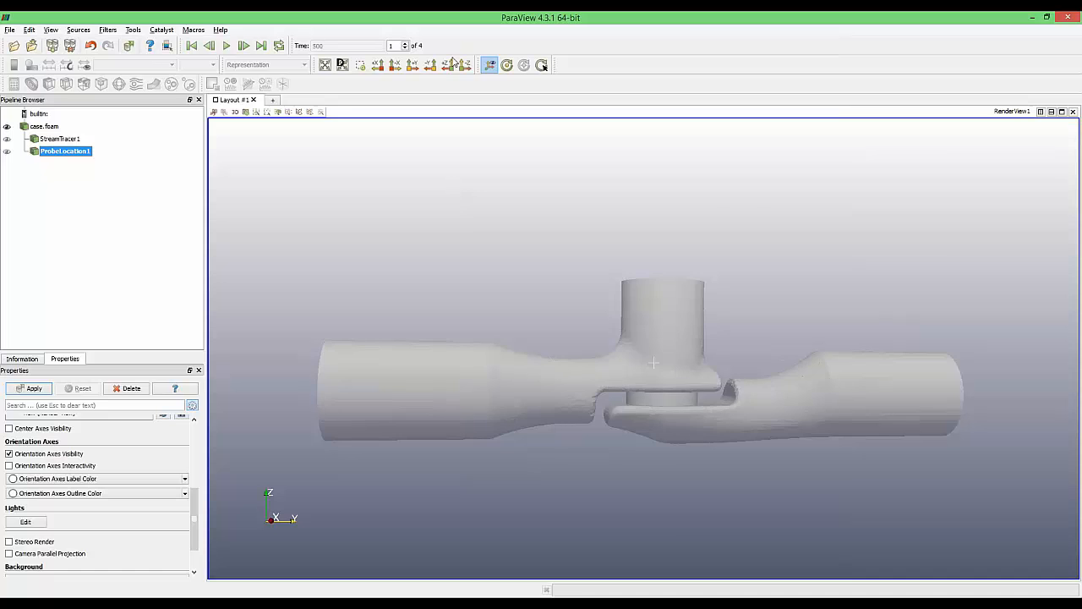
click(454, 62)
click(414, 65)
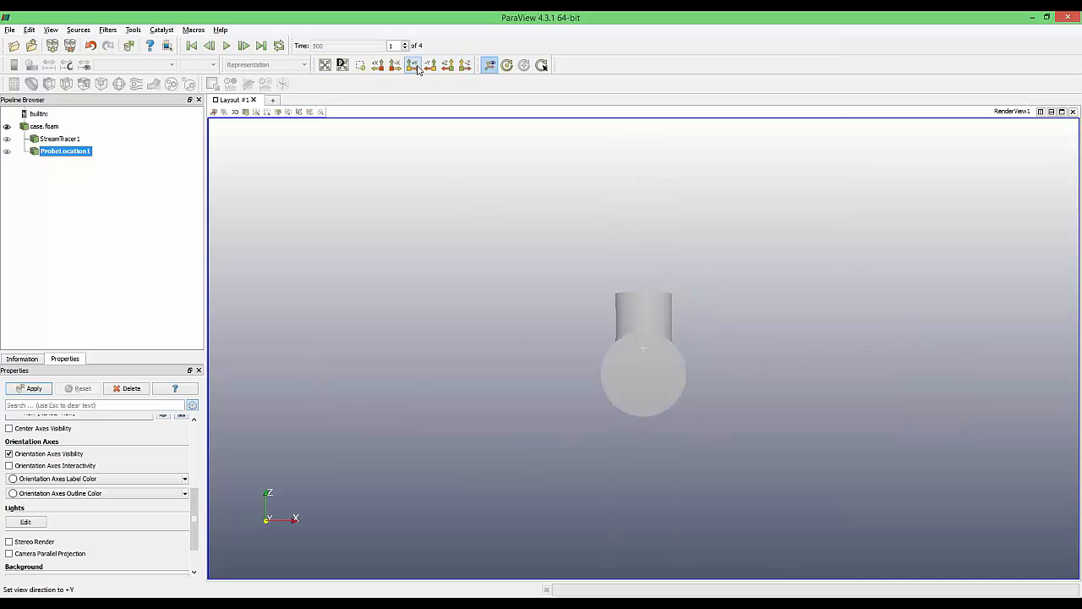
click(395, 65)
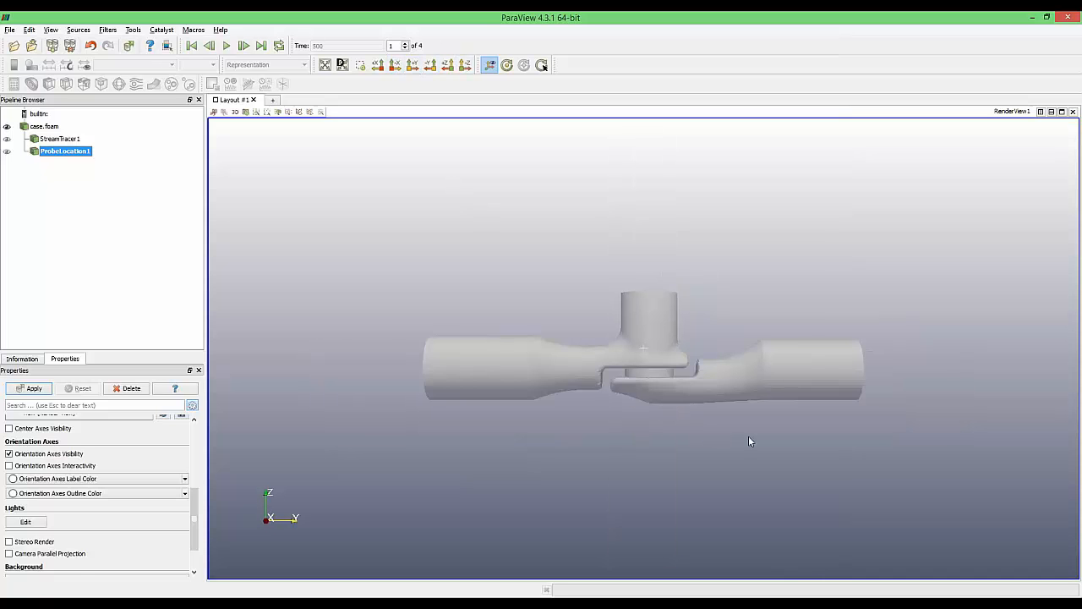
drag(643, 349, 648, 375)
drag(609, 487, 647, 499)
click(32, 389)
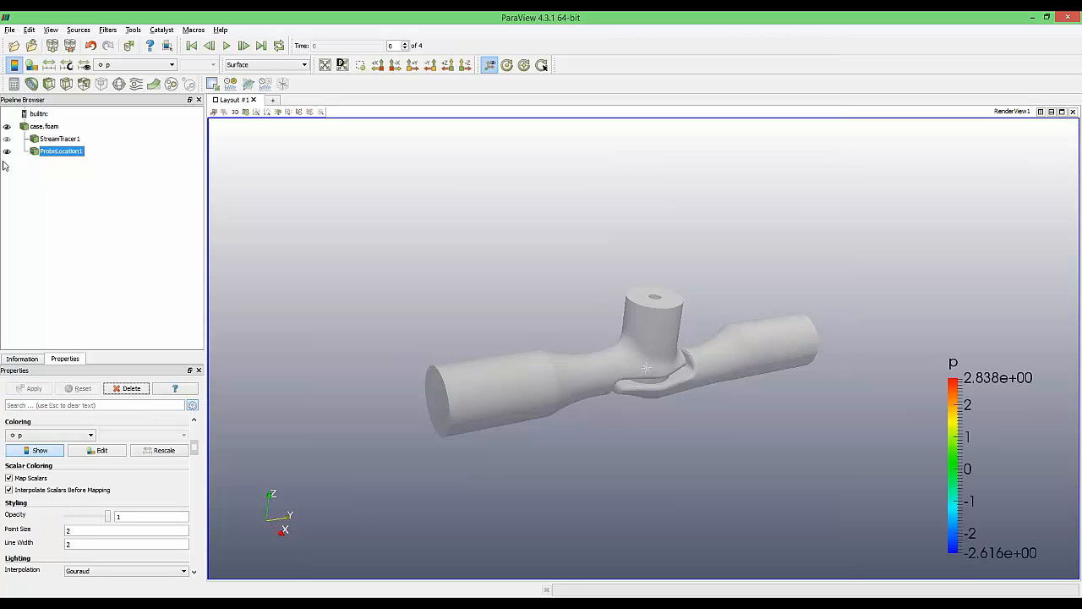
drag(471, 284, 435, 279)
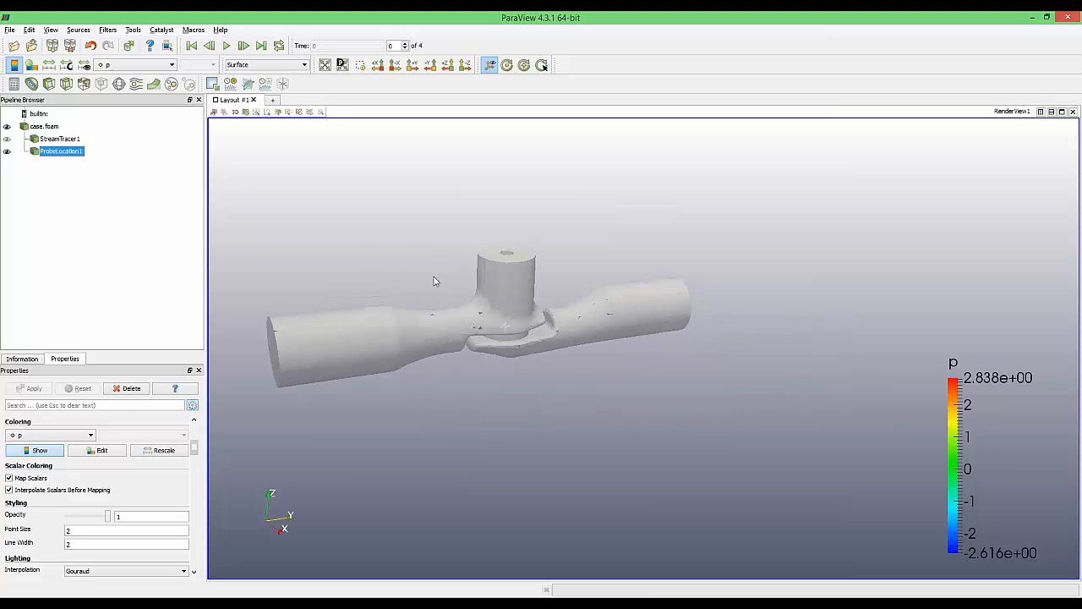
click(1041, 112)
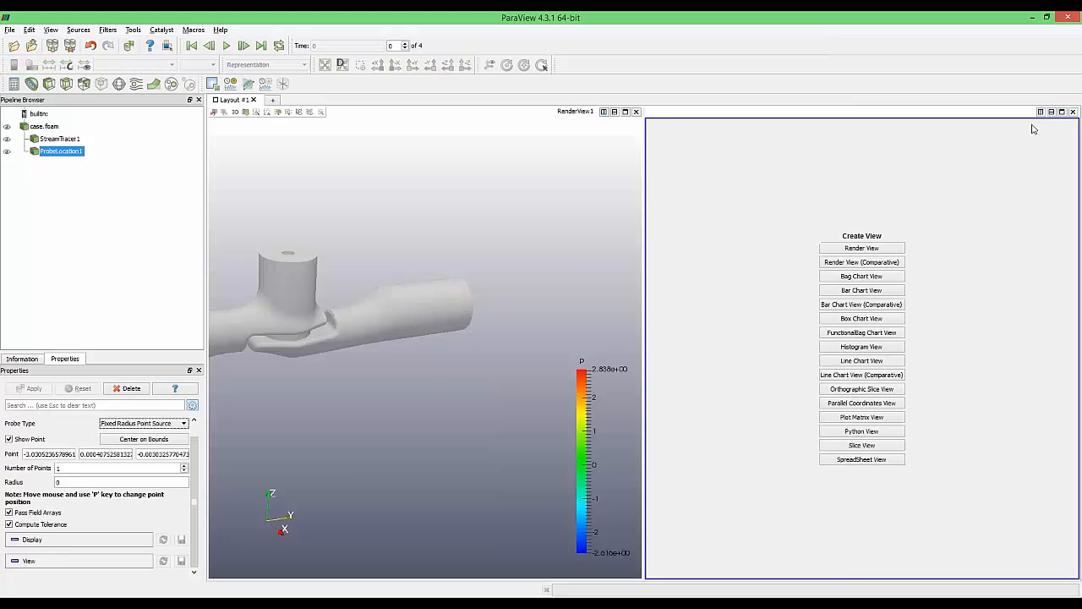
Show the probe results in a new SpreadSheet view with Cell Data selected
middle_drag(433, 306, 621, 295)
middle_drag(515, 322, 491, 321)
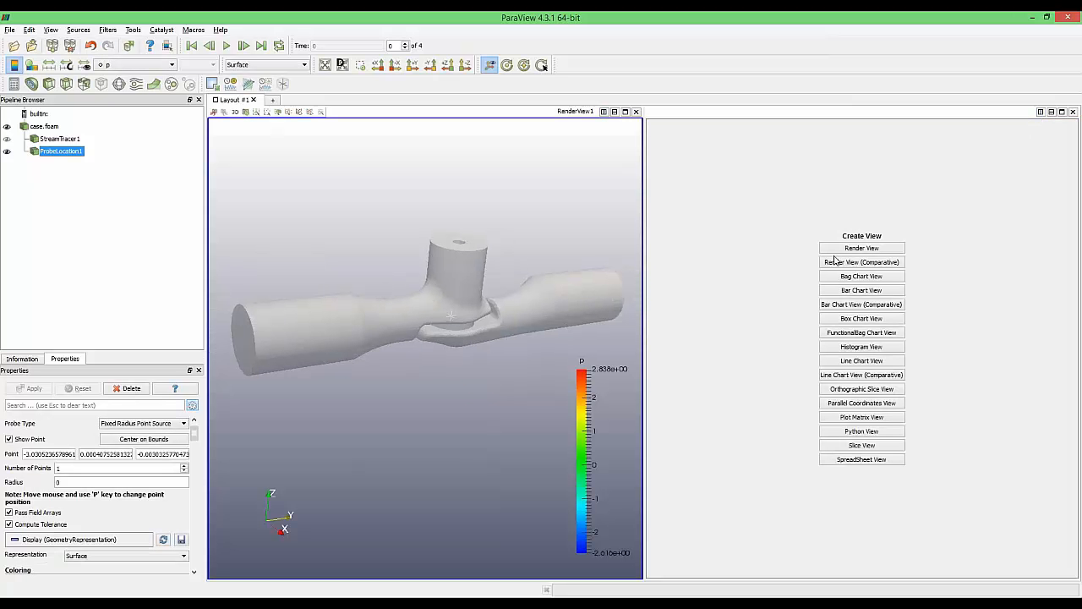
click(834, 463)
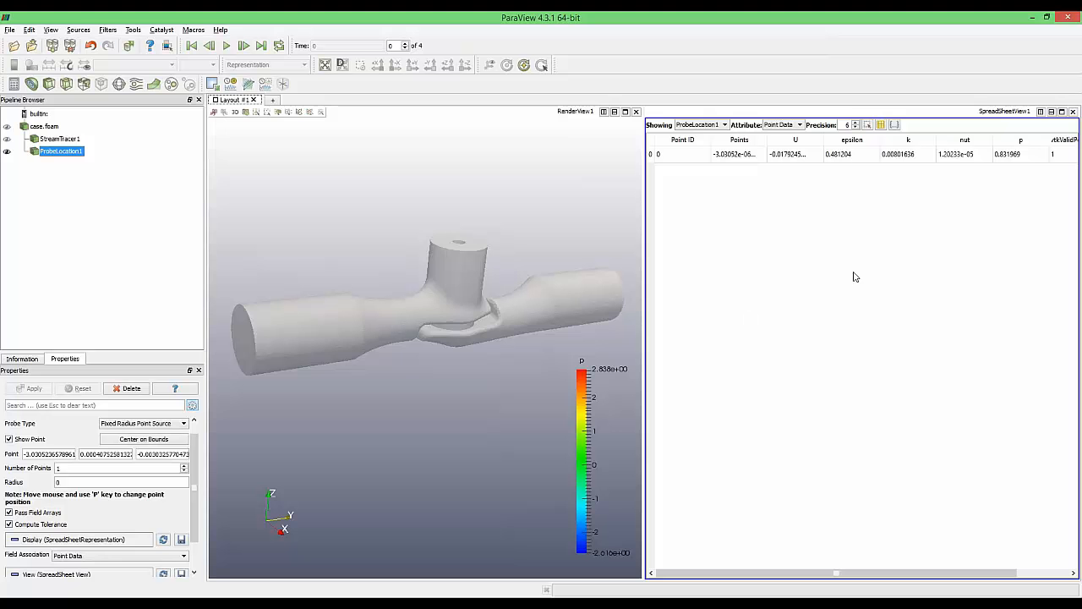
mouse_move(442, 368)
mouse_down()
mouse_move(436, 358)
mouse_move(451, 371)
mouse_up()
scroll(492, 275, up, 6)
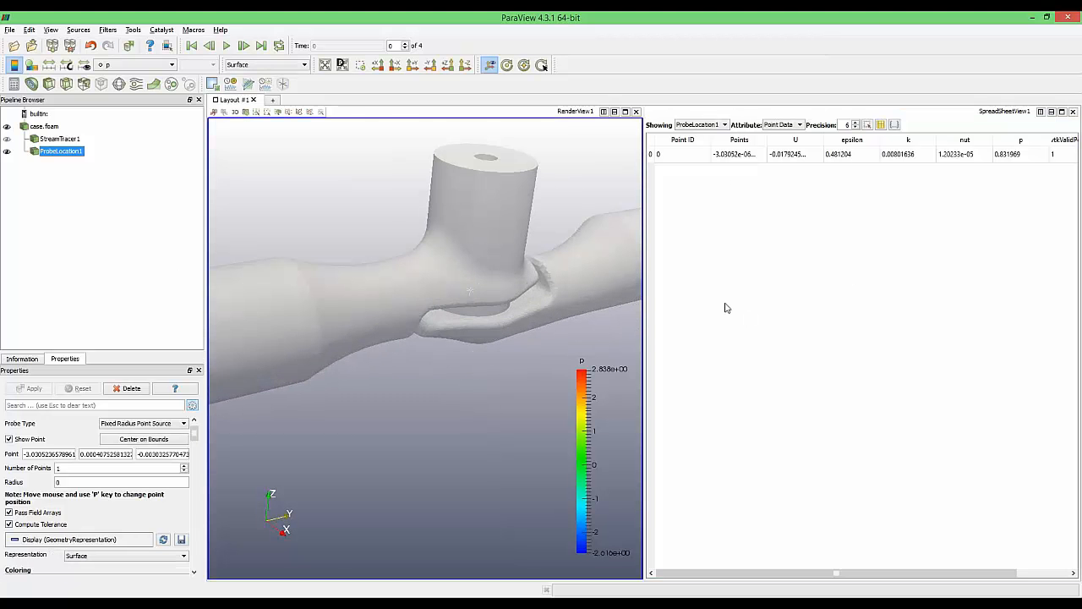
click(798, 125)
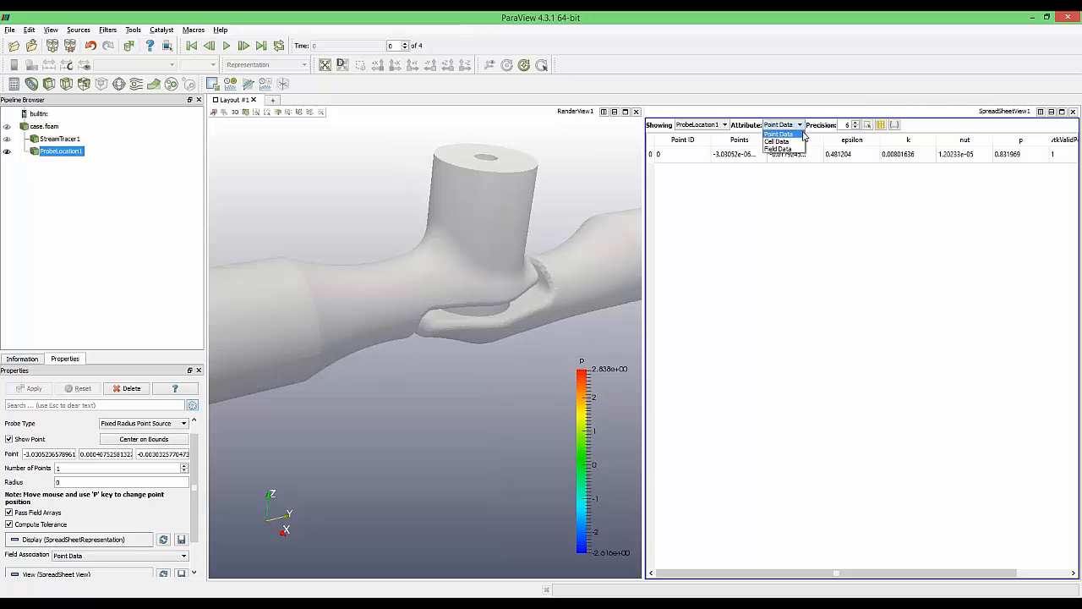
click(778, 141)
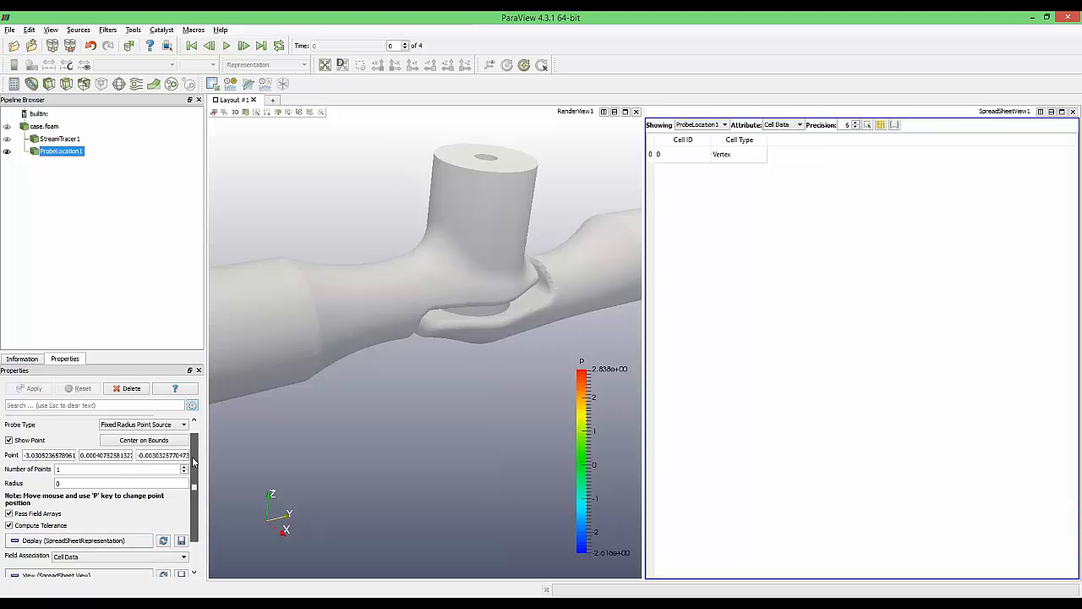
Switch the spreadsheet to Point Data and widen the Points column to show all coordinates
scroll(193, 450, up, 1)
scroll(193, 452, down, 3)
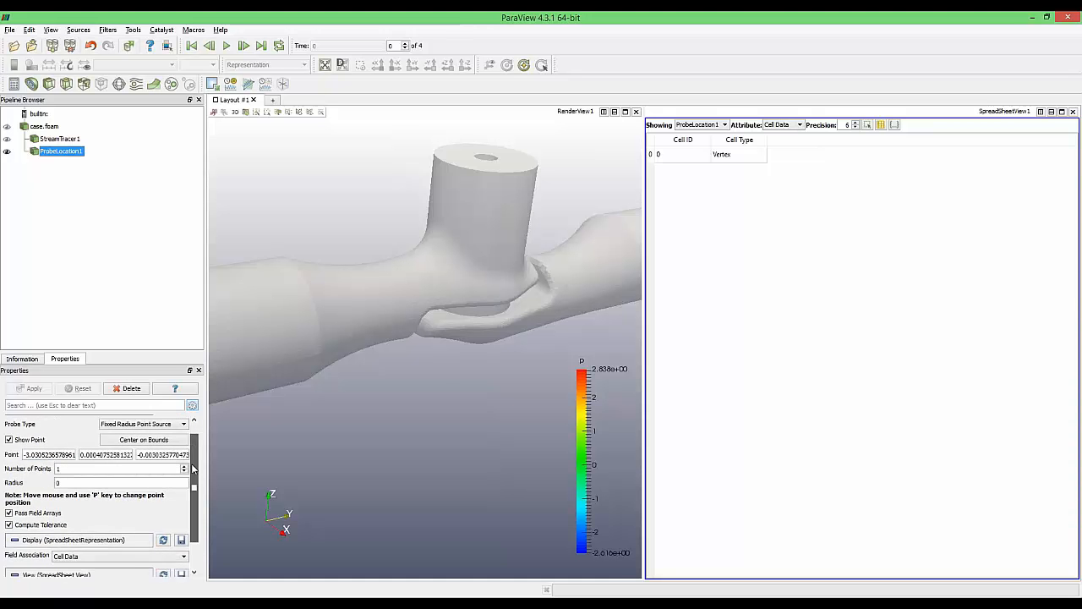
scroll(193, 449, up, 3)
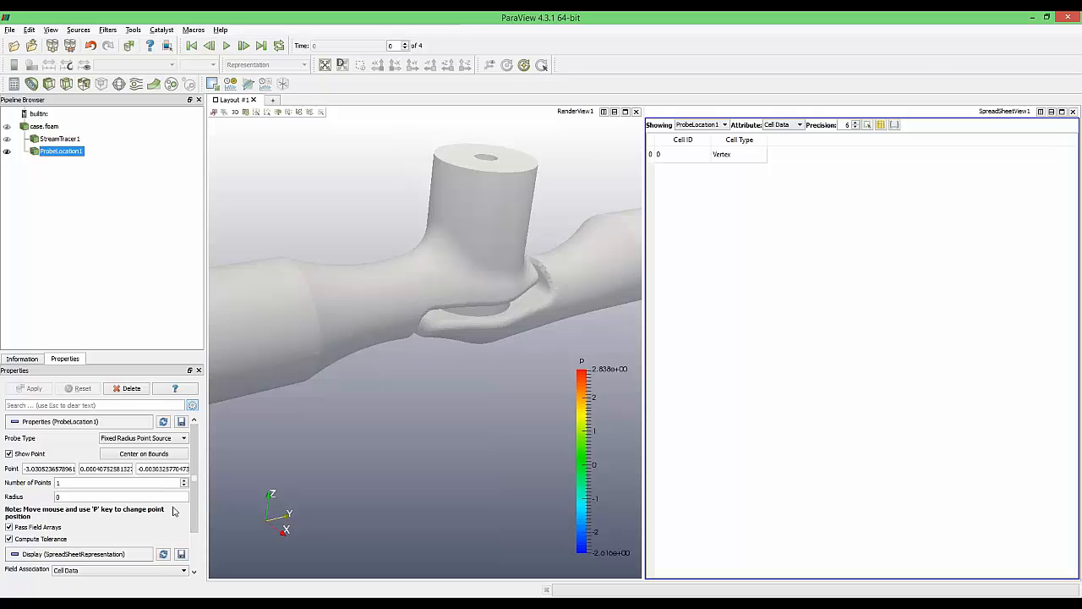
click(786, 127)
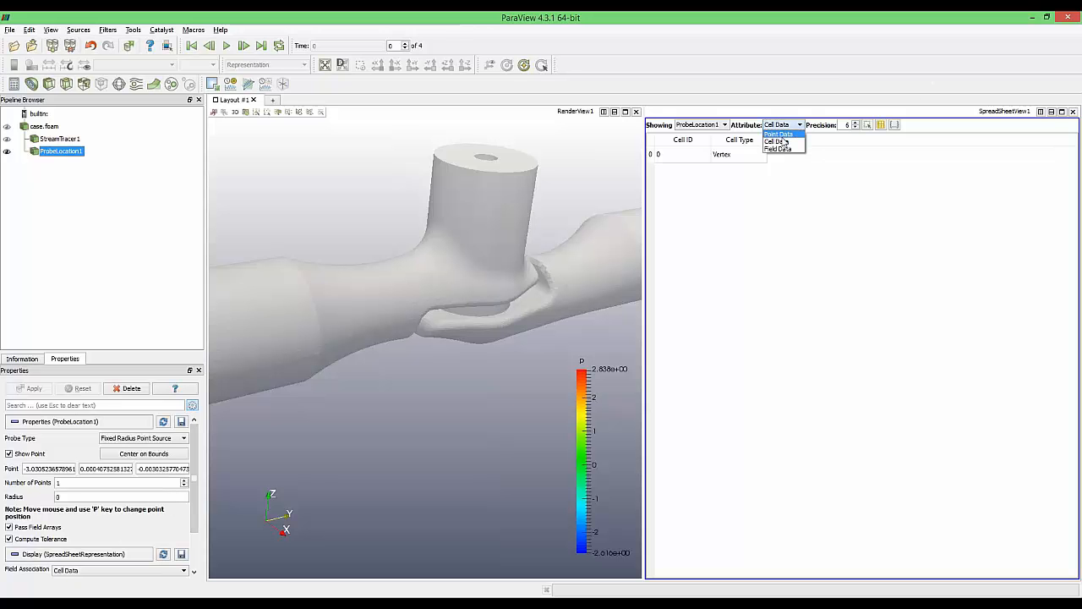
click(783, 133)
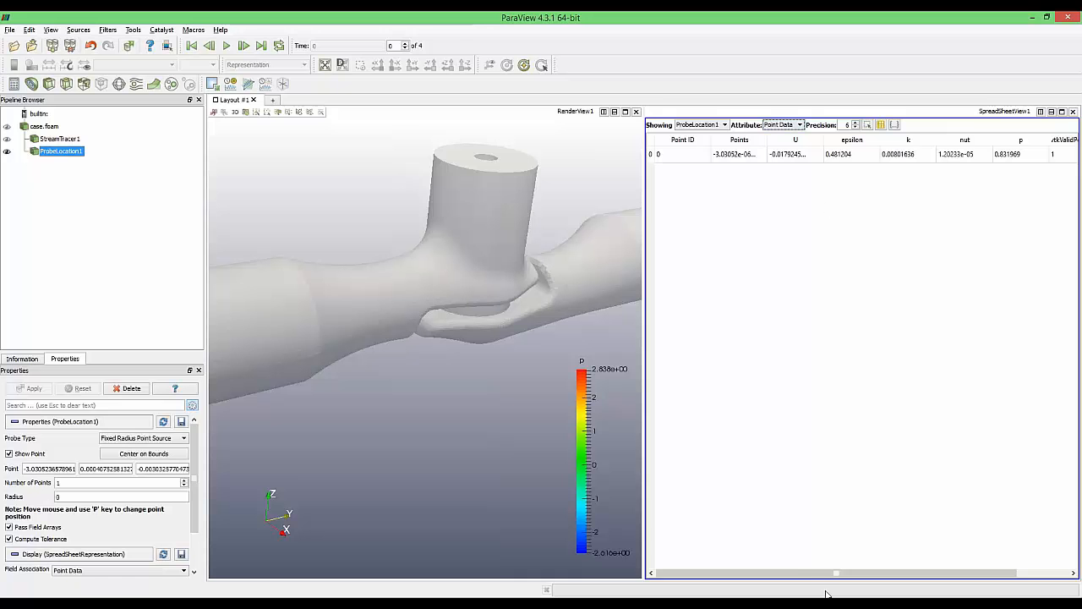
scroll(836, 574, down, 2)
scroll(810, 573, up, 2)
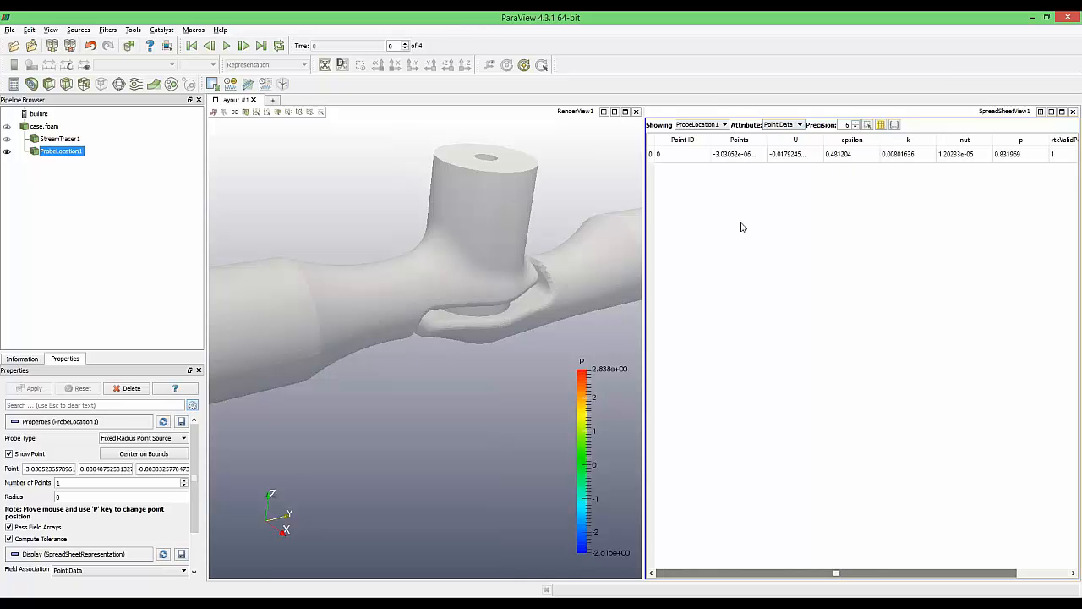
drag(766, 140, 965, 138)
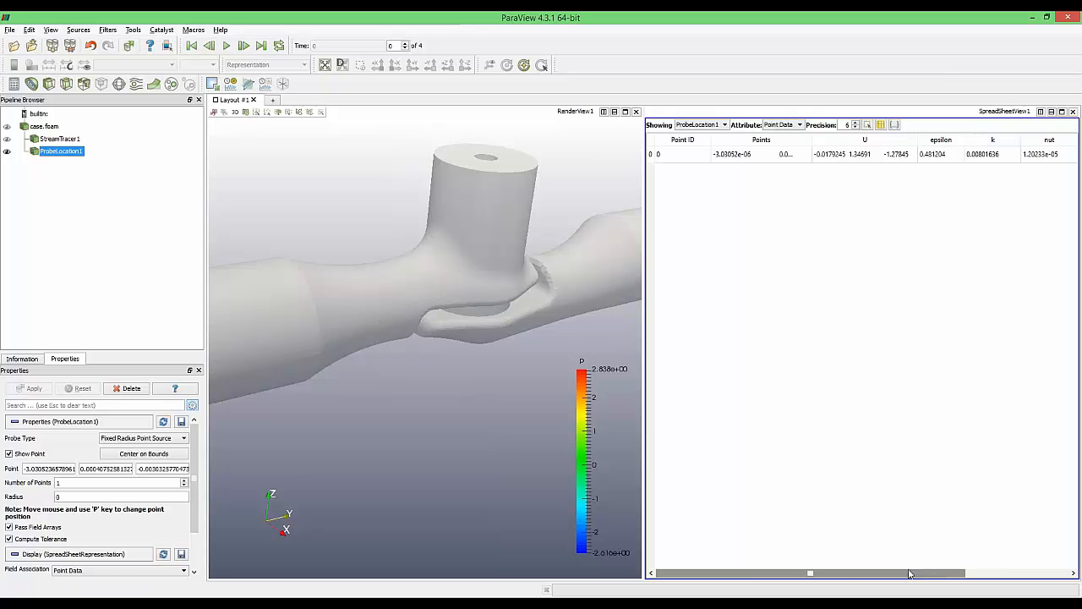
mouse_move(863, 572)
mouse_down()
mouse_move(967, 572)
mouse_move(850, 574)
mouse_up()
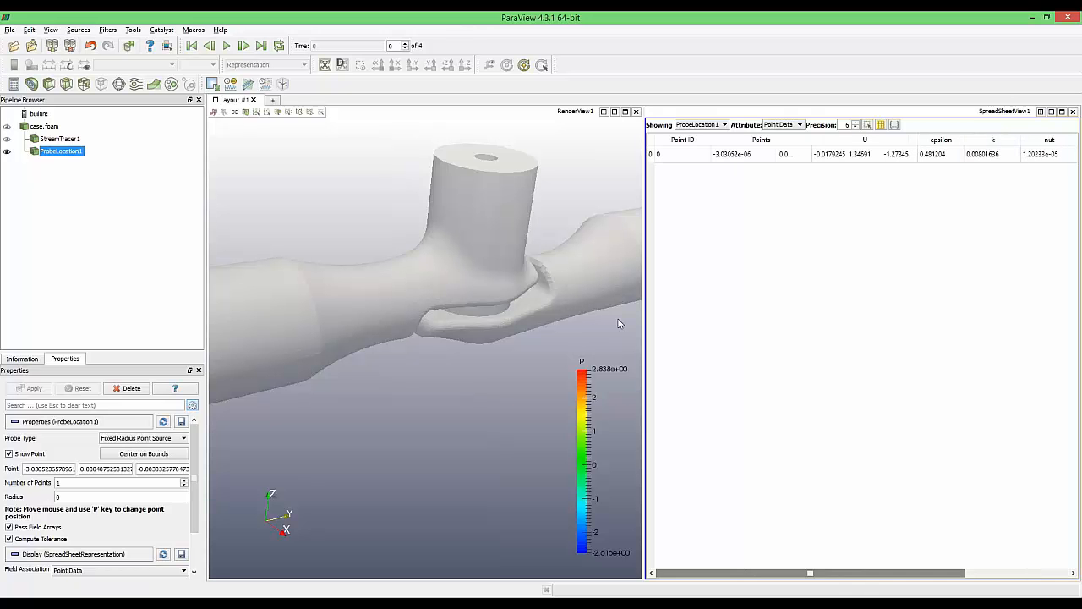
click(9, 29)
Save the probe data to the Desktop as 'data' and accept the CSV writer settings
click(46, 102)
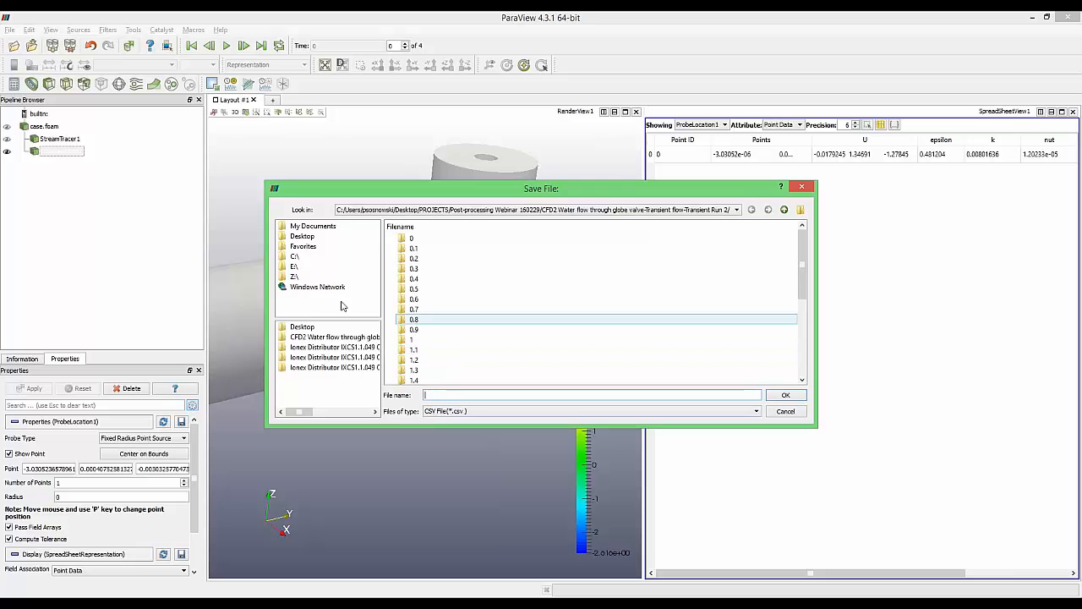
click(304, 237)
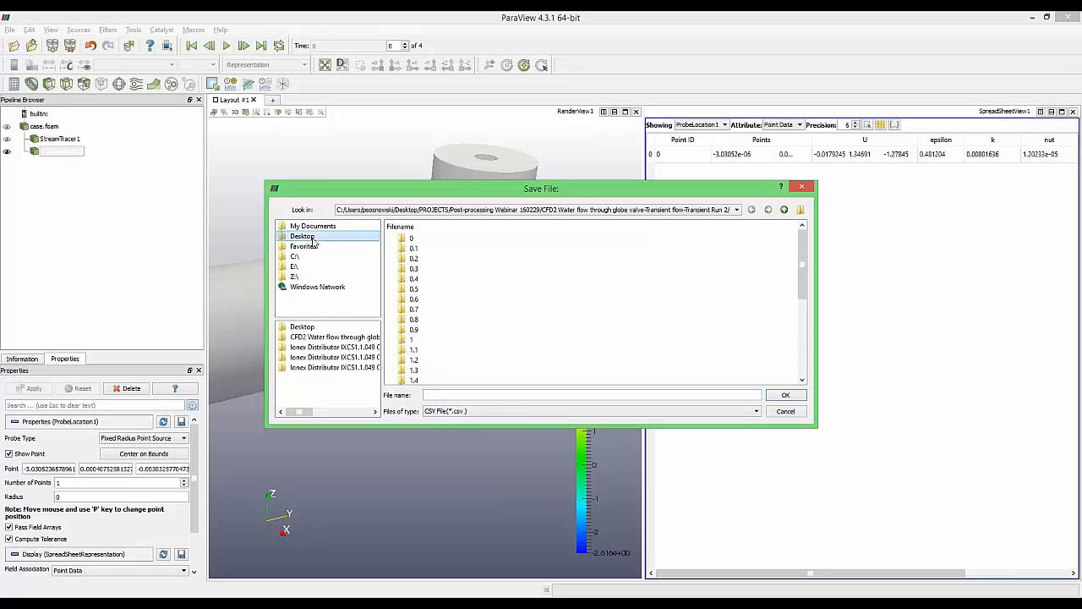
click(516, 395)
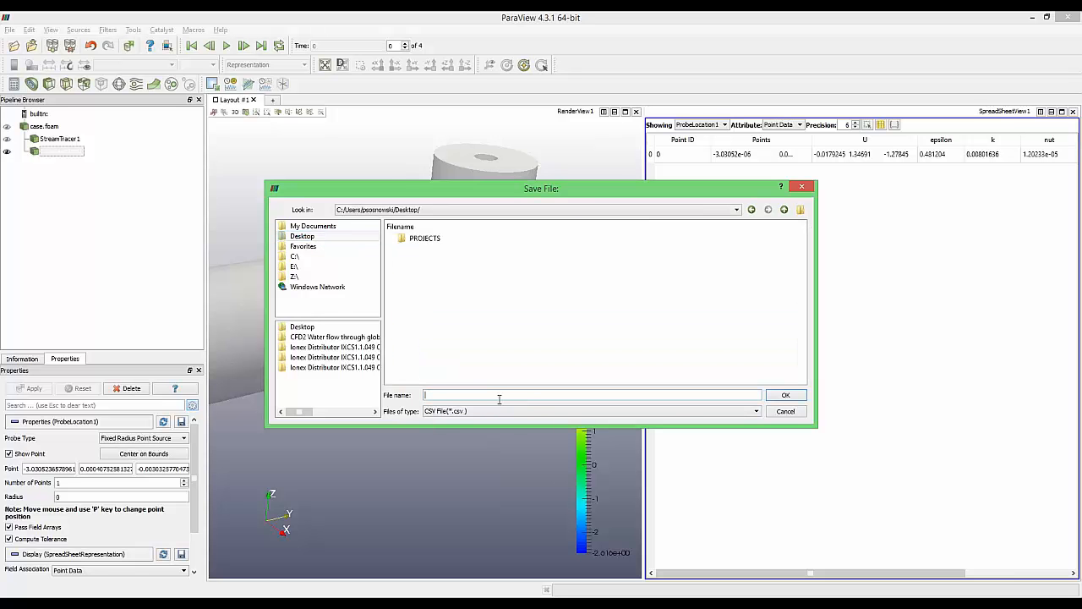
text(data)
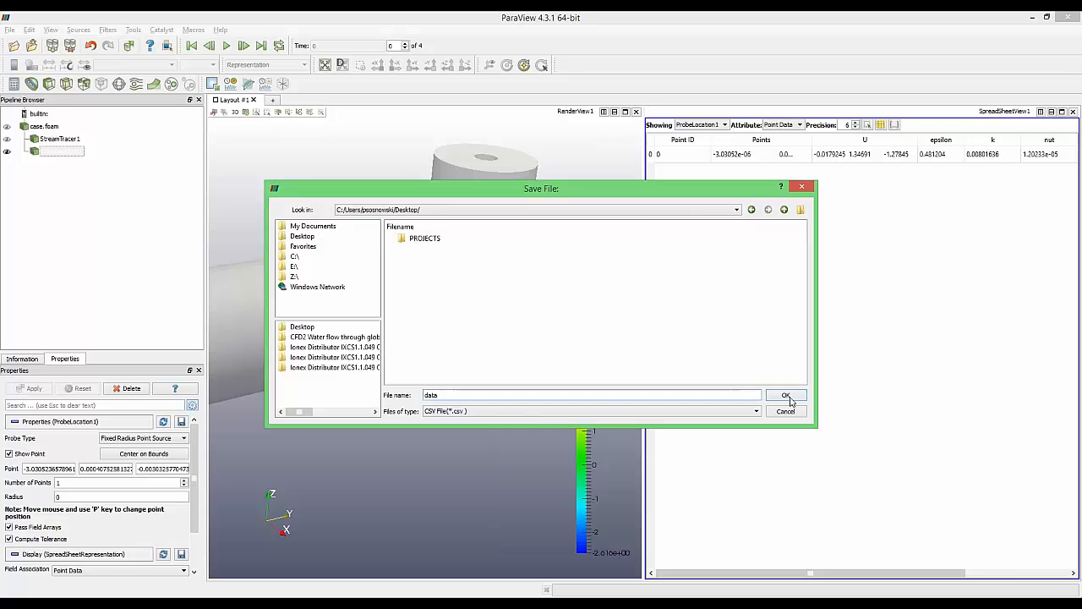
click(785, 394)
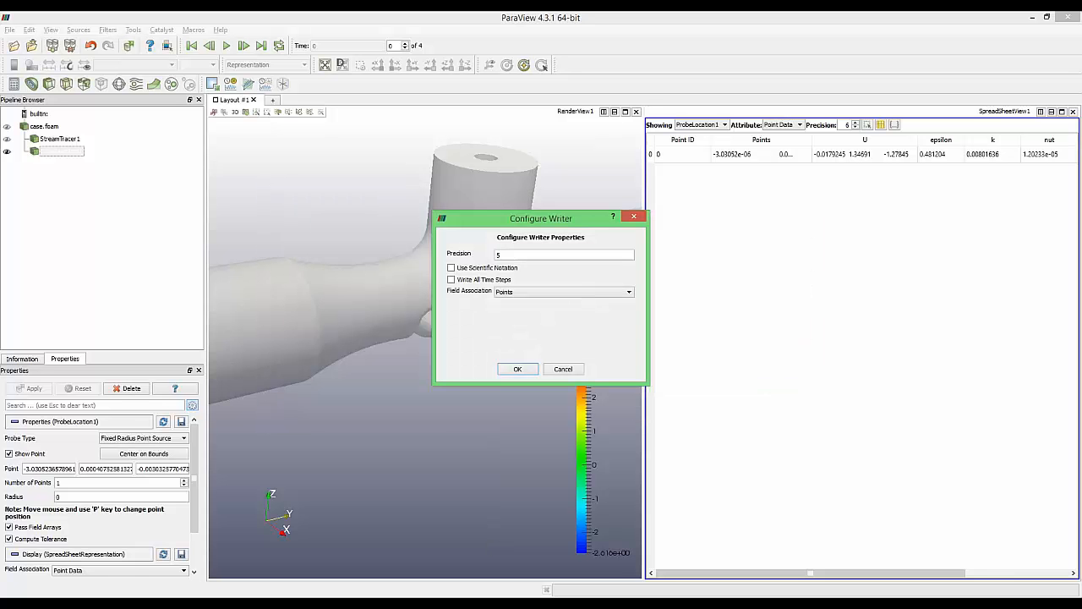
click(517, 369)
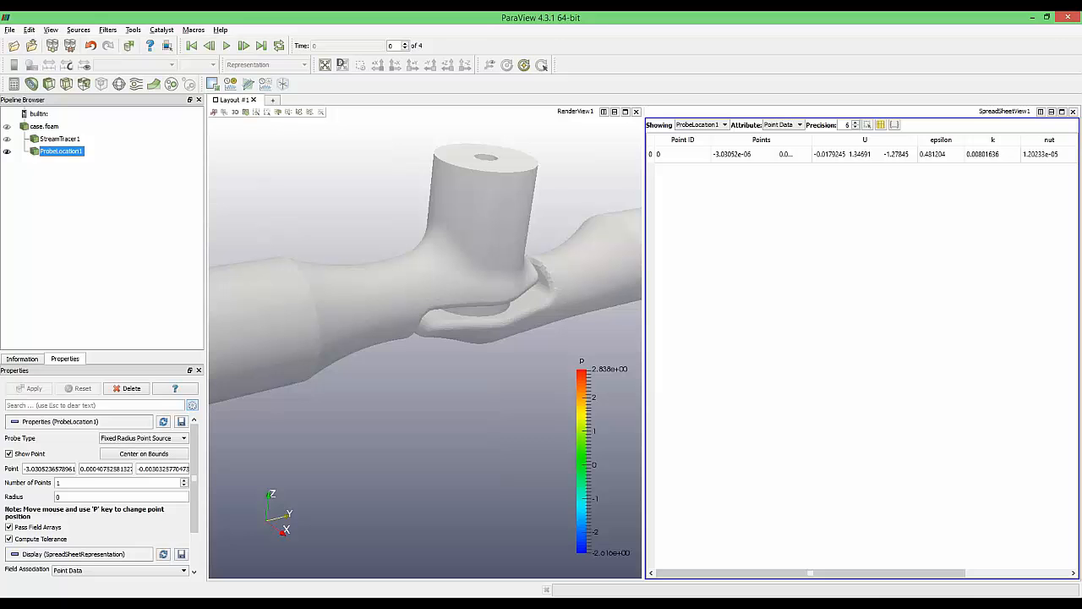
Open data.csv from the Desktop in Excel to check the probe's p, U, epsilon and k columns, then return to ParaView
mouse_move(172, 564)
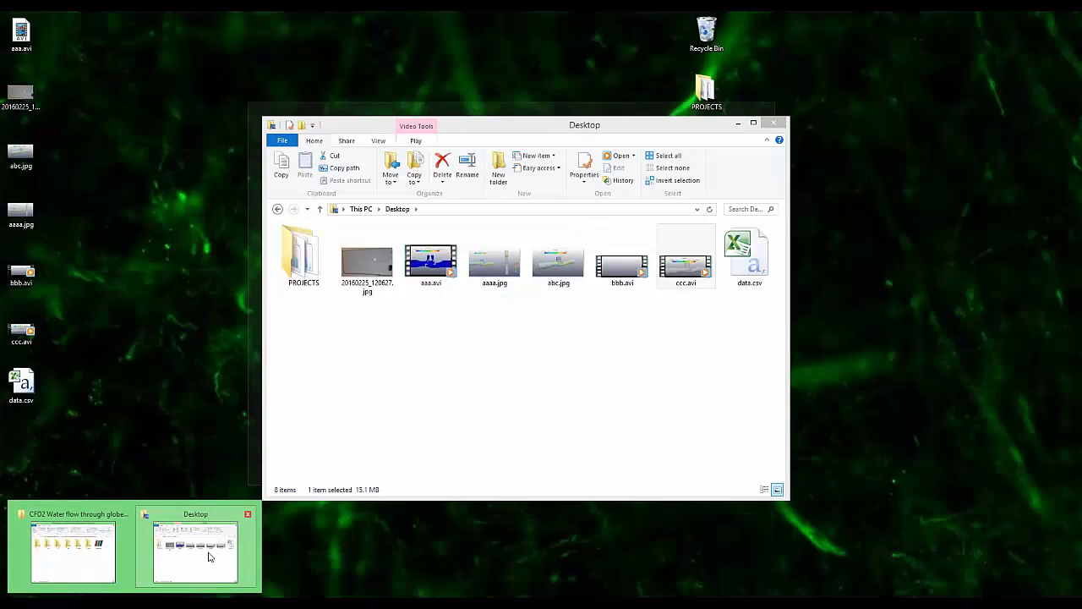
click(196, 551)
double_click(748, 258)
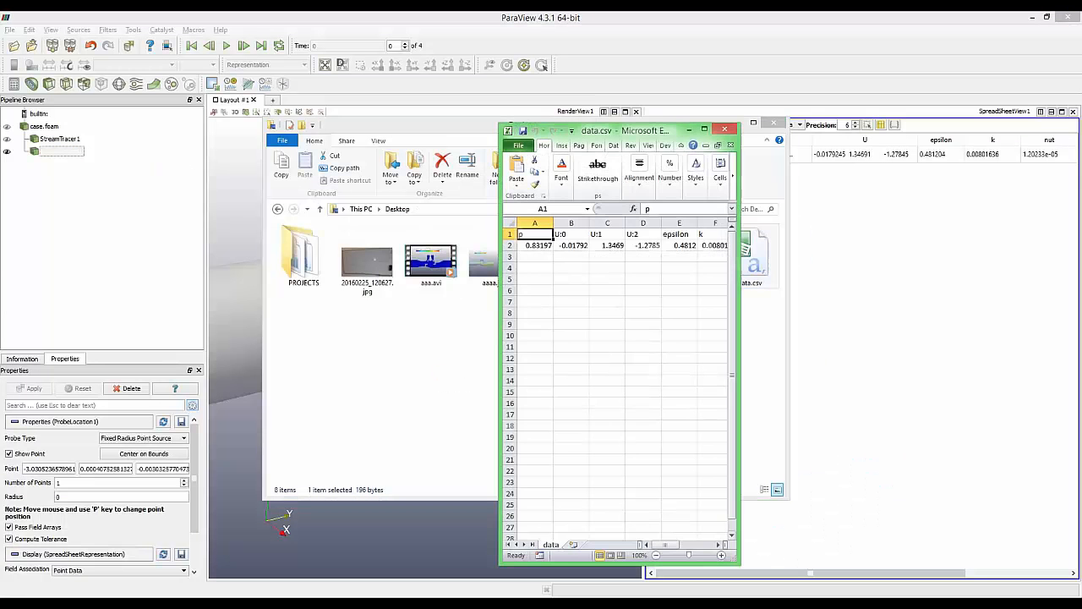
mouse_move(647, 544)
mouse_down()
mouse_move(707, 548)
mouse_move(668, 547)
mouse_up()
click(956, 302)
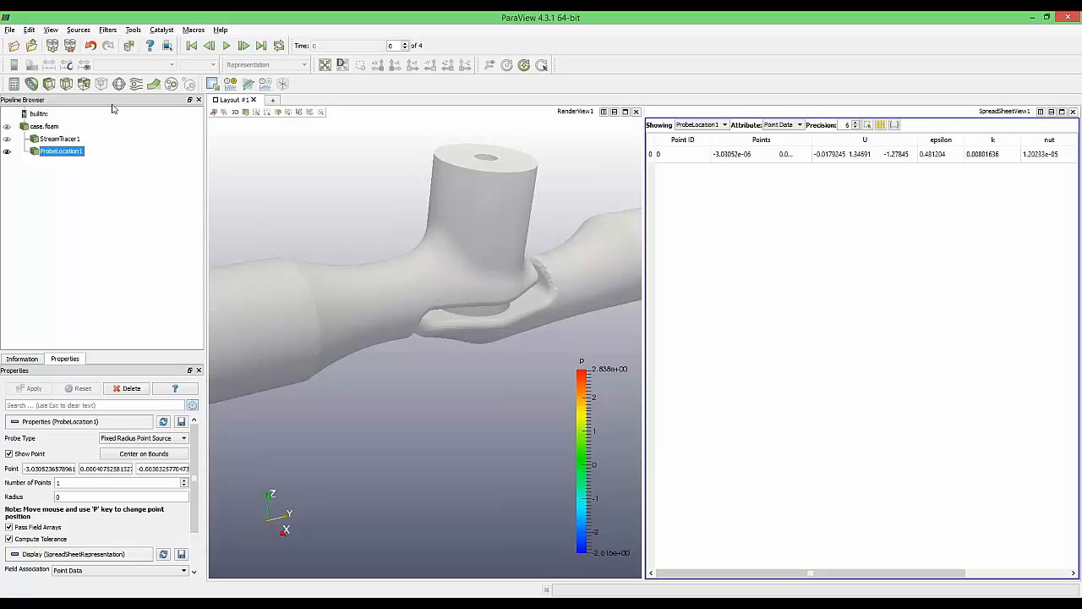
Add a Plot Over Line filter to case.foam and close the spreadsheet view pane
click(42, 126)
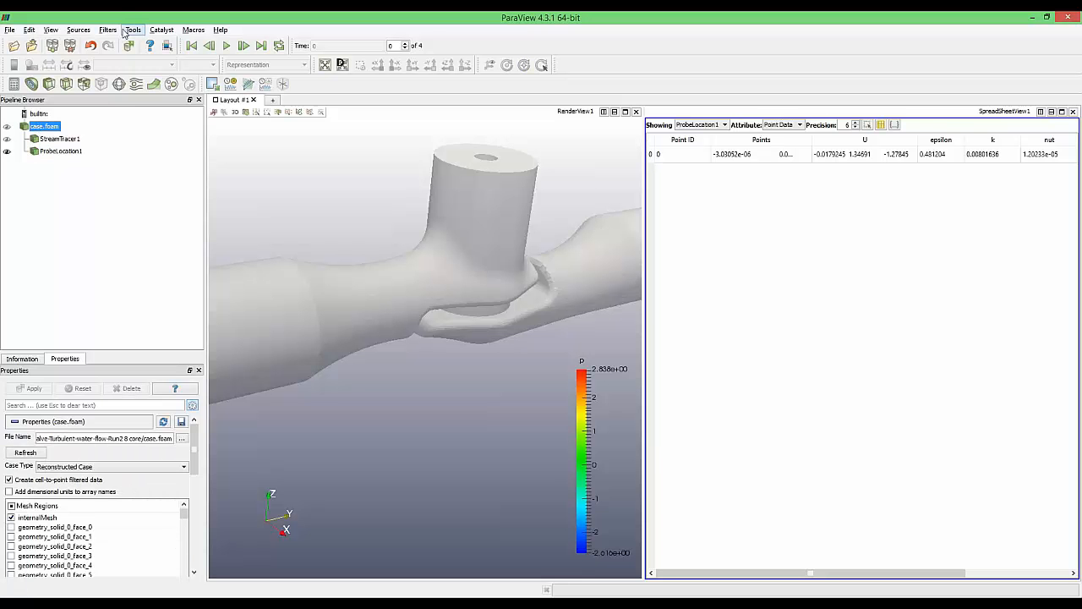
click(118, 31)
mouse_move(130, 195)
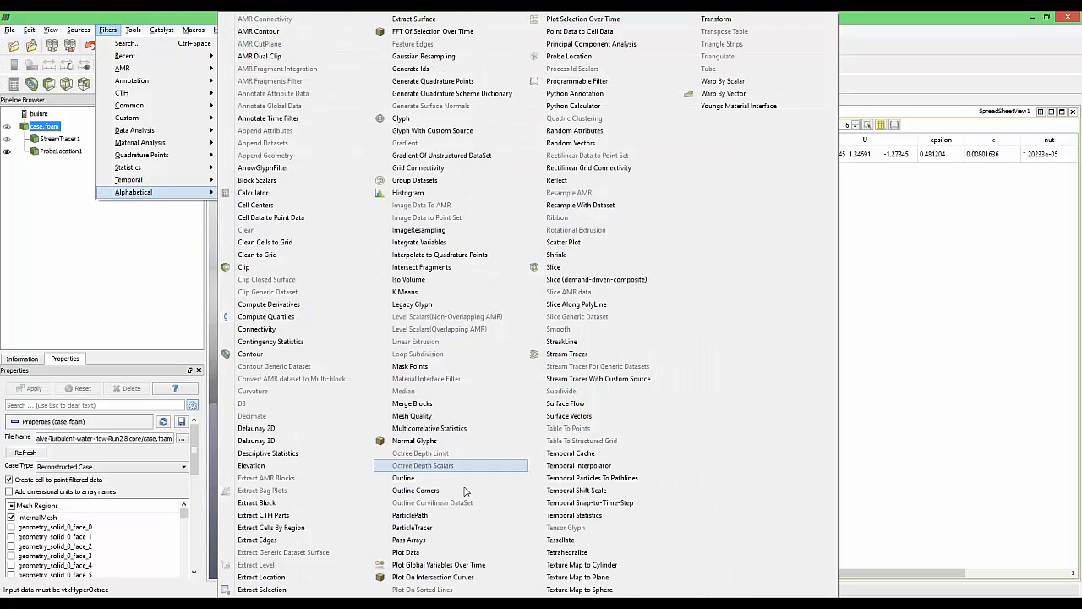
click(433, 596)
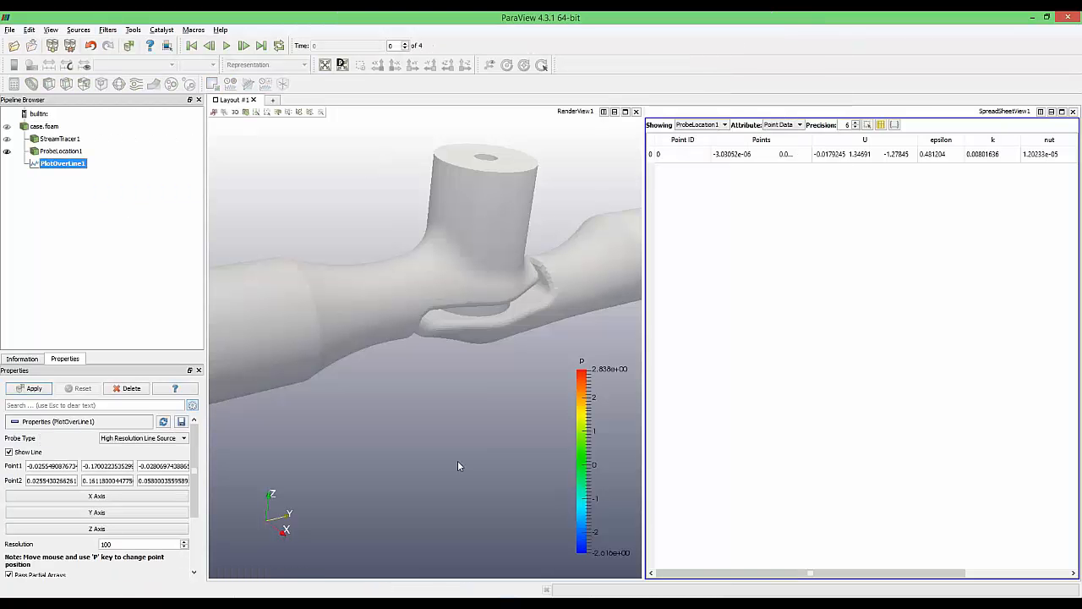
click(1073, 112)
Align the probe line along the Y axis with both points' Z set to 0, and apply
drag(660, 314, 668, 280)
drag(217, 433, 541, 398)
click(138, 513)
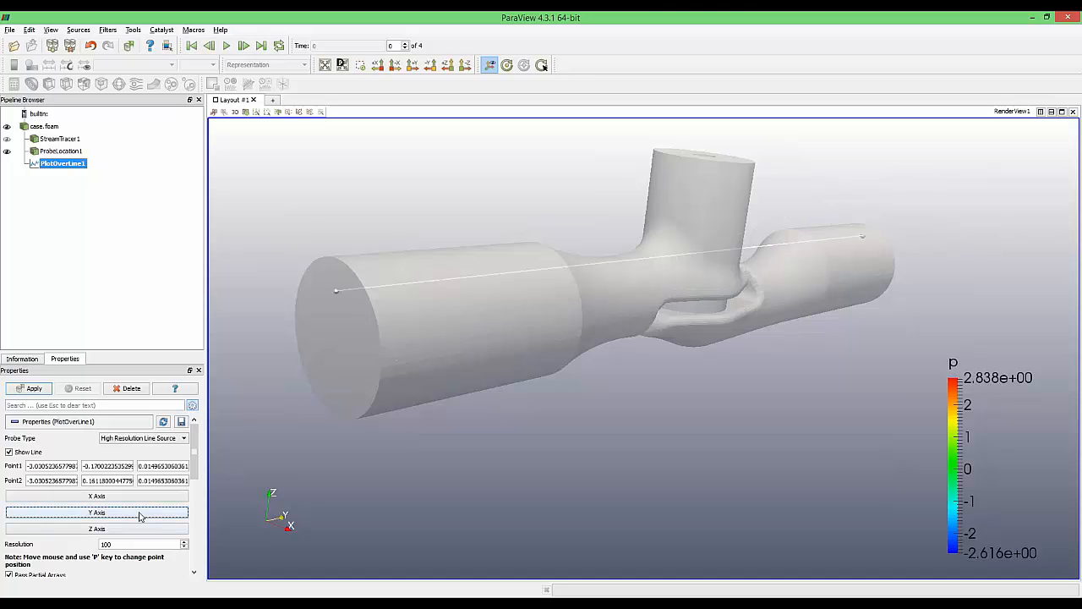
drag(710, 481, 655, 461)
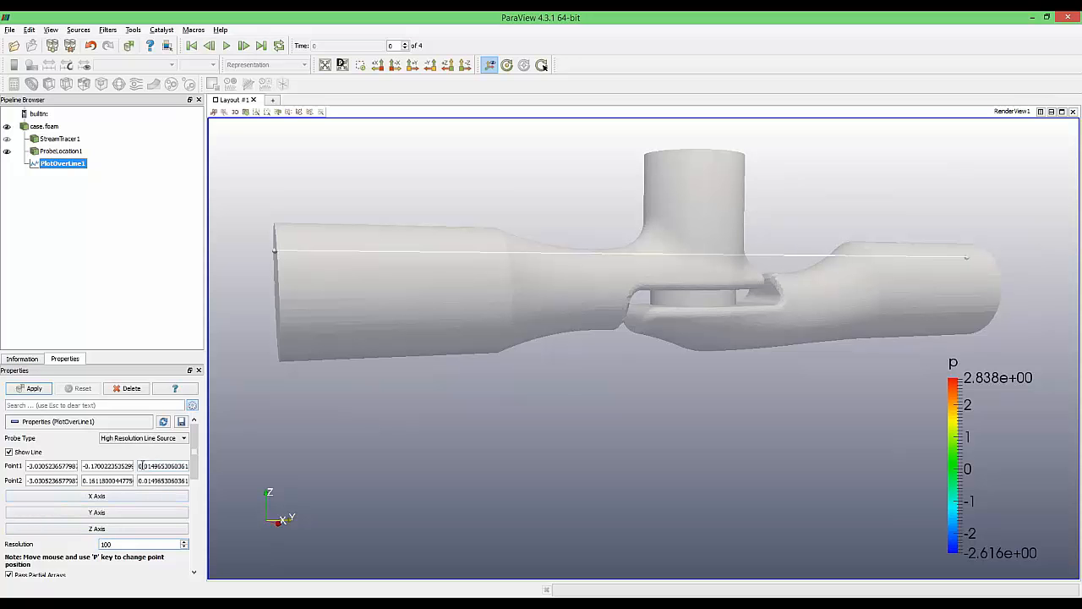
triple_click(142, 465)
text(0)
click(152, 481)
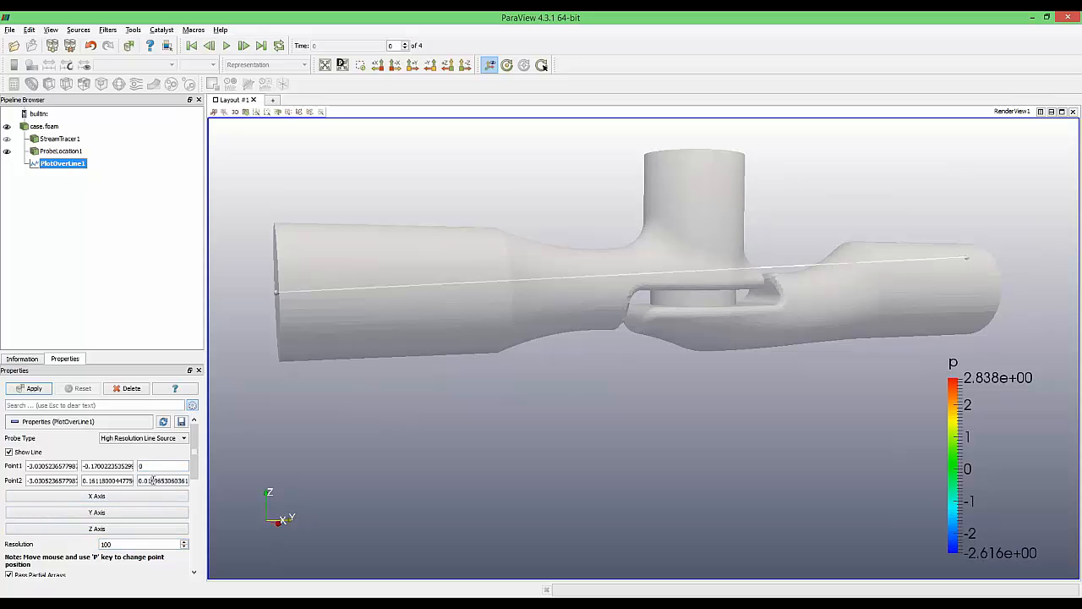
triple_click(152, 480)
text(0)
key(Tab)
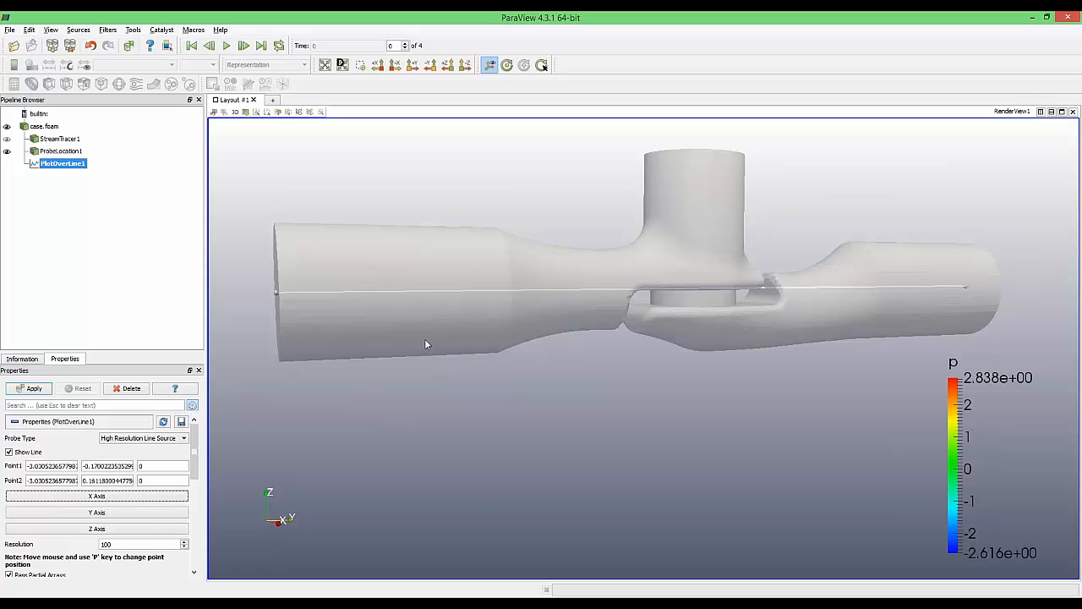
click(31, 388)
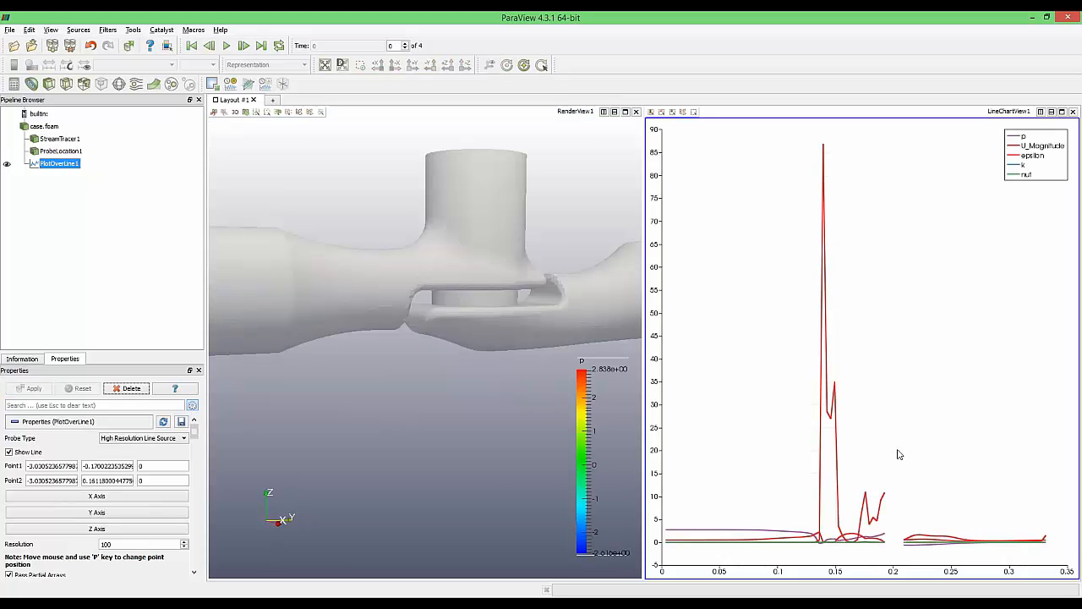
Hide the epsilon, nut, k and p series so only U_Magnitude remains plotted
scroll(897, 461, up, 1)
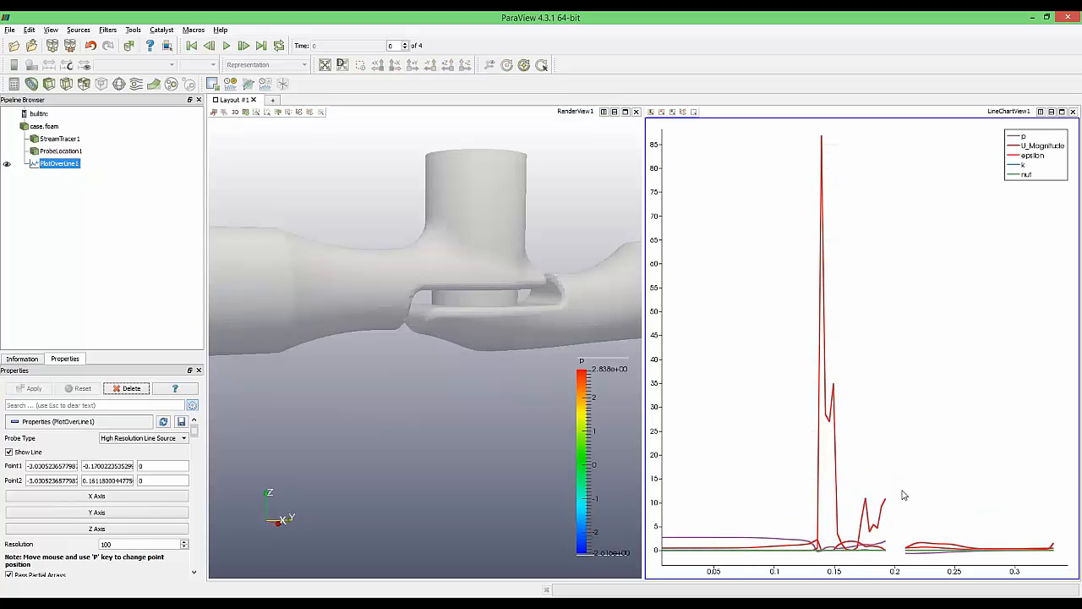
scroll(888, 495, down, 3)
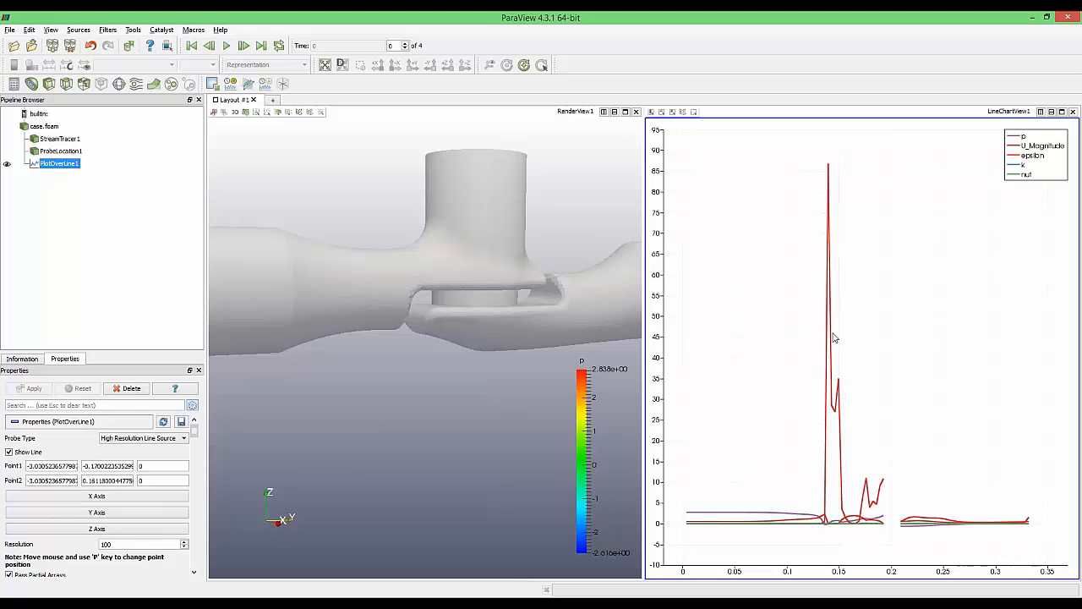
scroll(193, 448, down, 10)
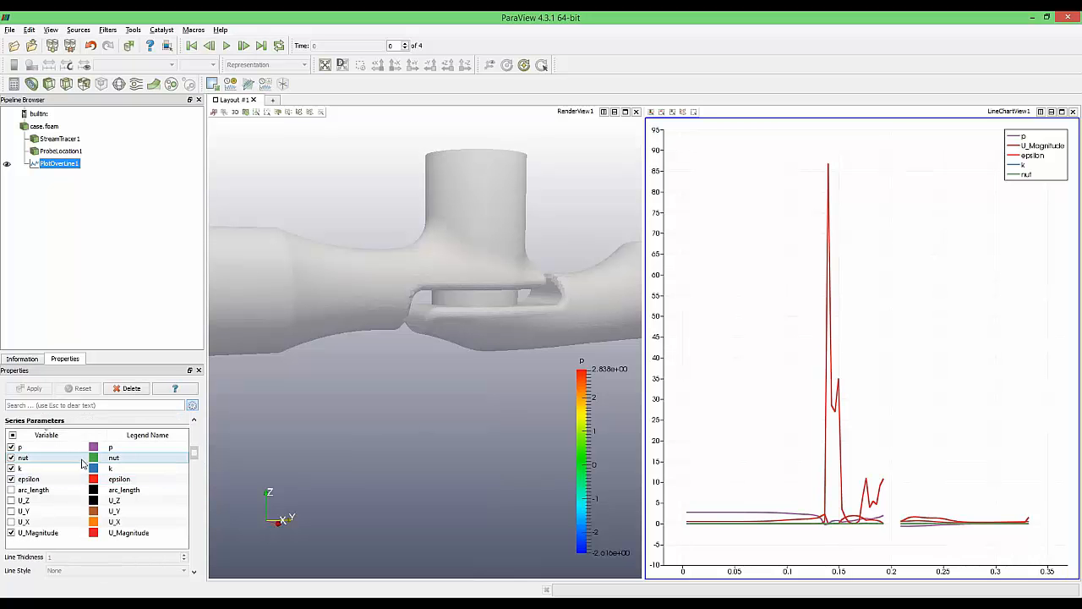
click(12, 533)
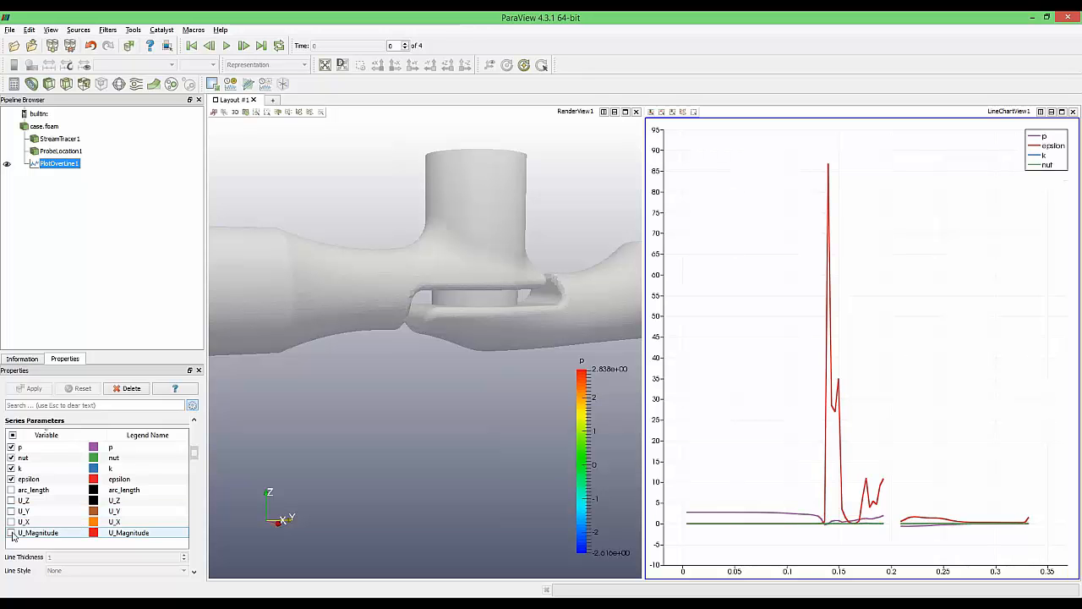
click(12, 533)
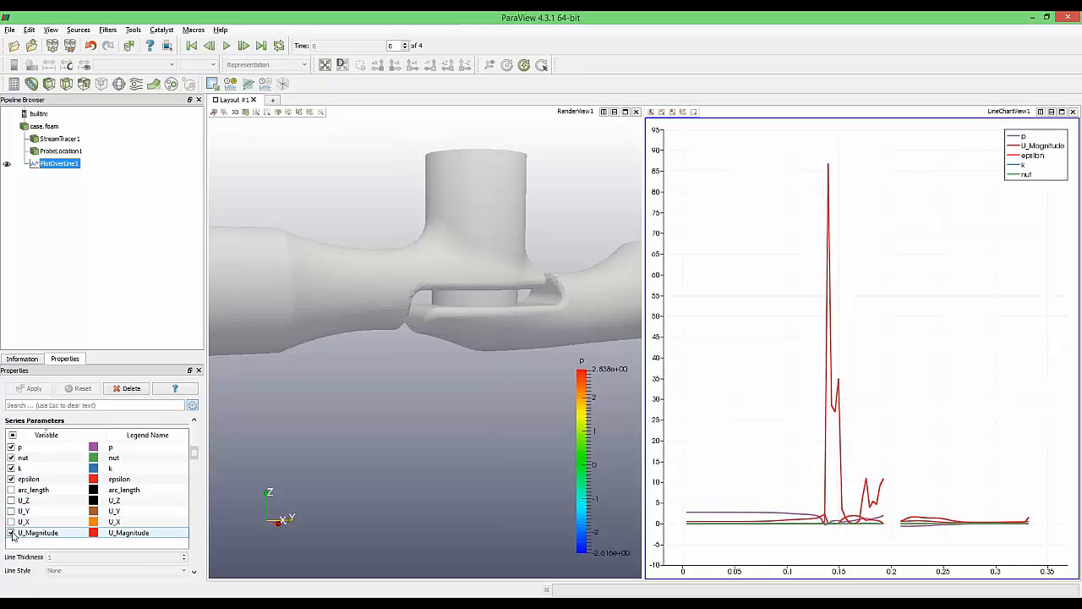
click(11, 479)
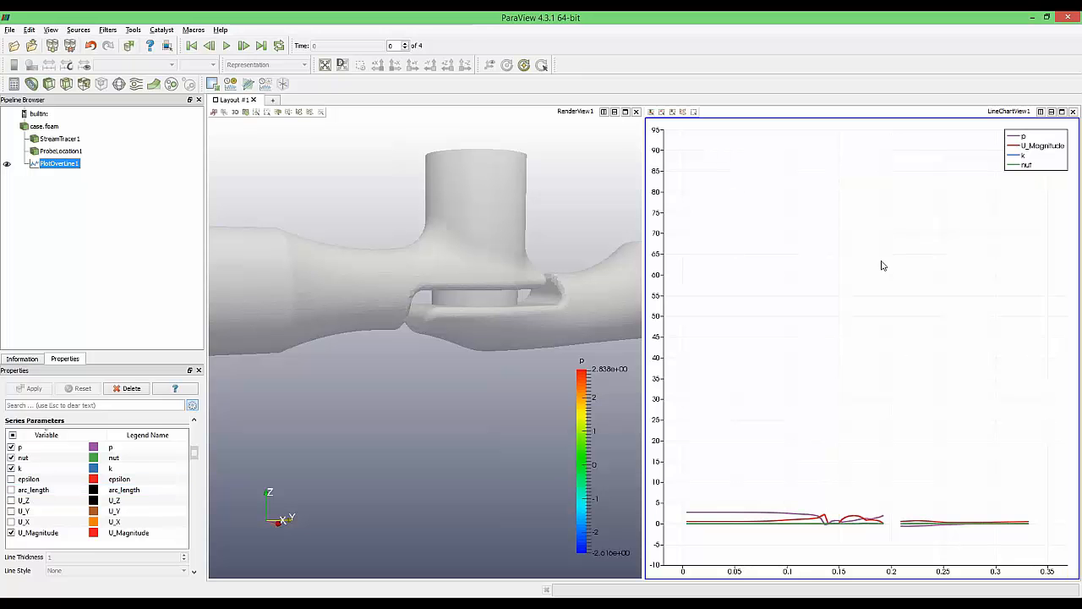
click(40, 468)
click(11, 457)
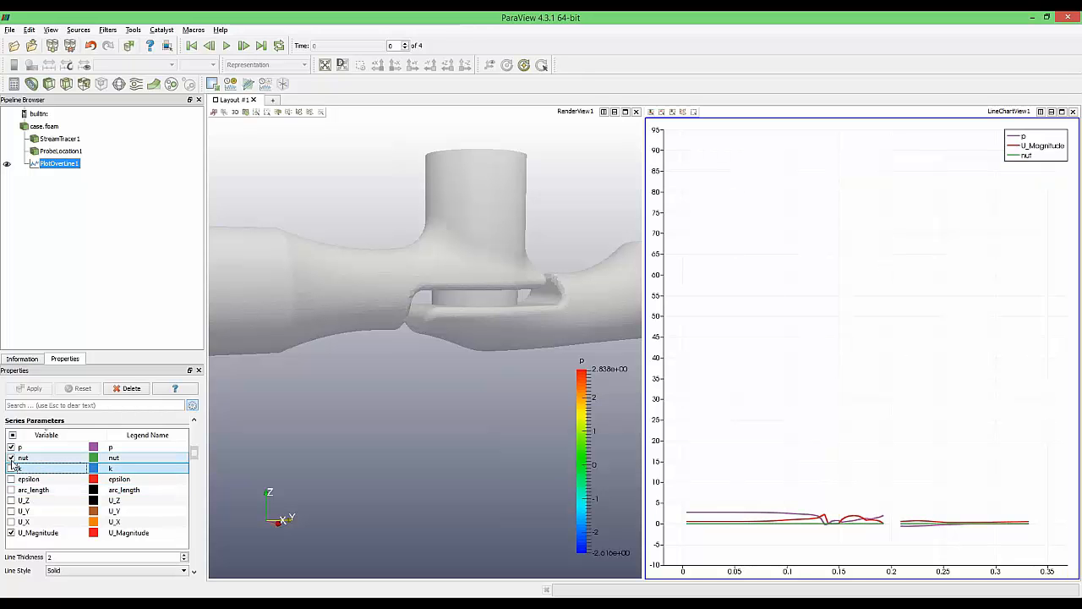
click(11, 468)
click(11, 447)
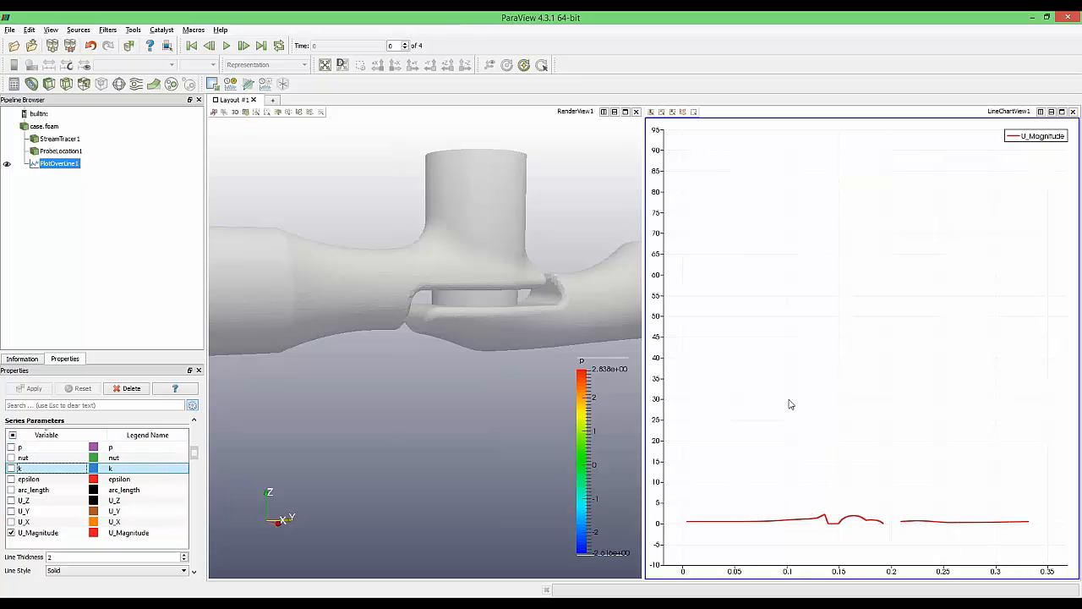
Reset the line chart's camera so the axes fit U_Magnitude, about 0 to 2.3
click(903, 266)
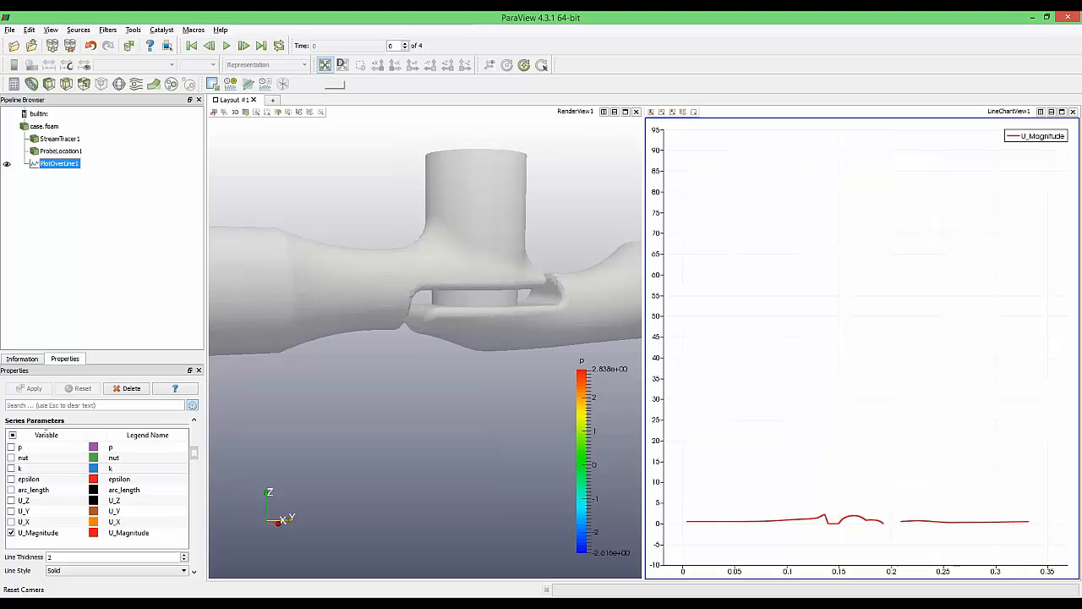
click(325, 65)
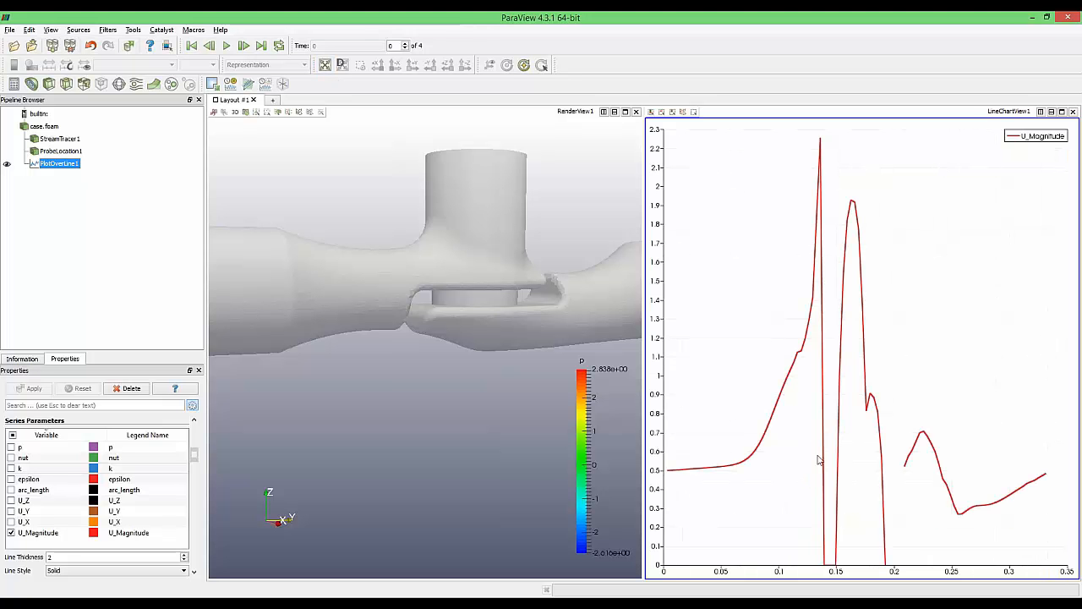
scroll(873, 390, down, 1)
scroll(873, 388, up, 1)
scroll(874, 389, down, 1)
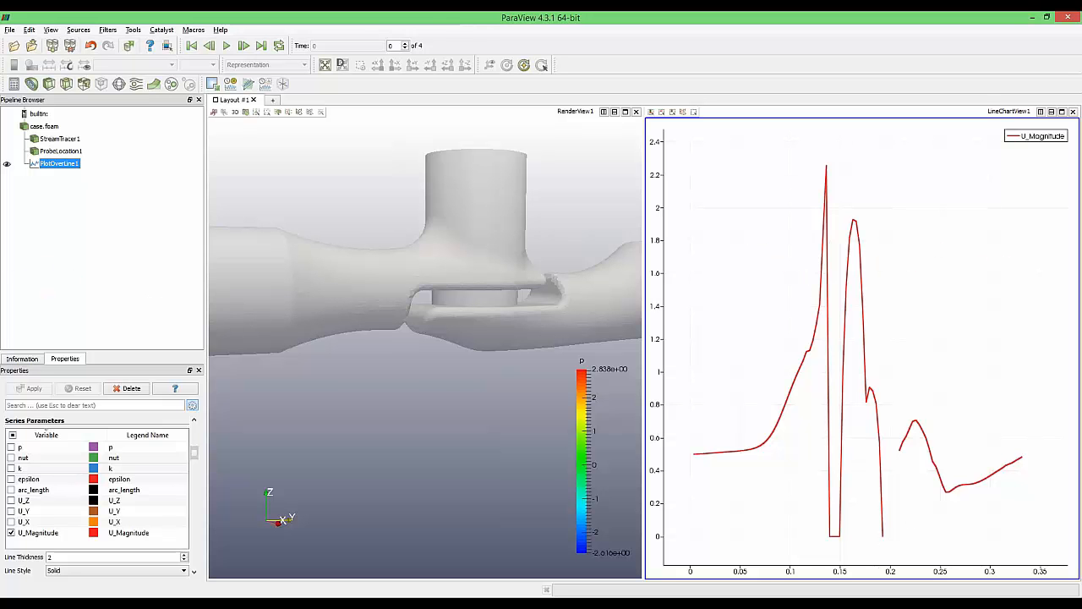
Orbit, pan and zoom the 3D view to a close-up of the valve seat with the probe line through the gap
click(415, 178)
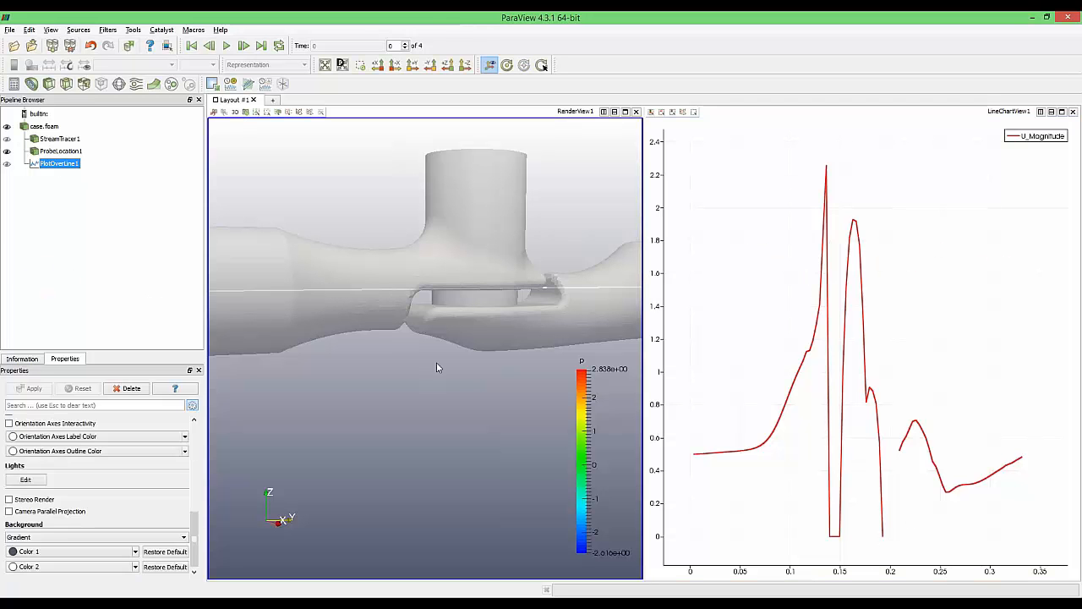
drag(436, 362, 422, 333)
scroll(422, 332, down, 2)
scroll(422, 332, up, 4)
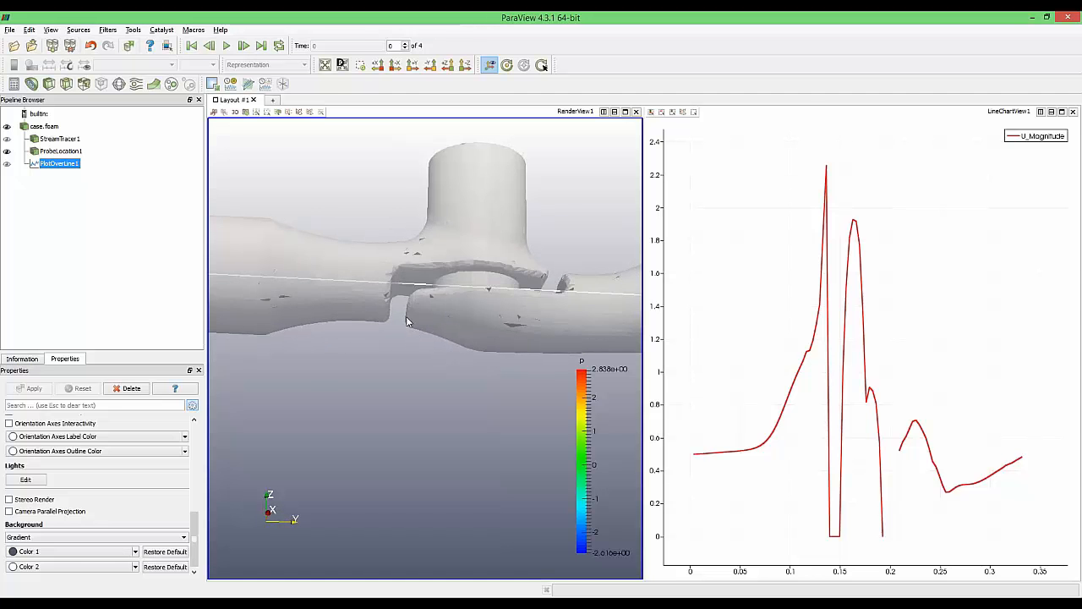
middle_drag(422, 332, 472, 408)
scroll(472, 407, up, 1)
mouse_move(473, 407)
mouse_down()
mouse_move(467, 438)
mouse_move(473, 408)
mouse_up()
drag(480, 488, 479, 512)
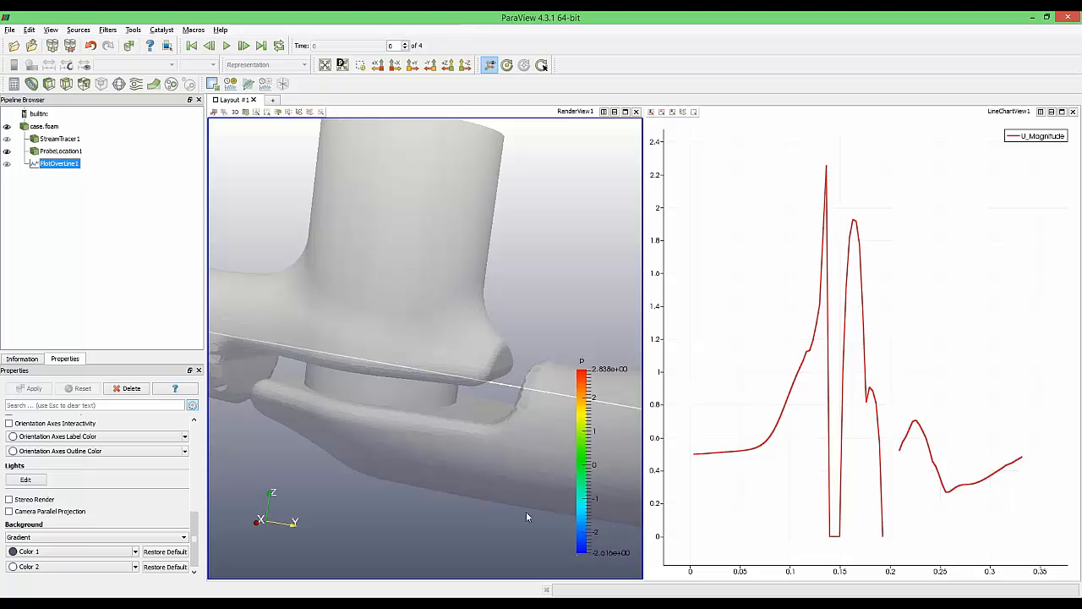
drag(526, 512, 411, 358)
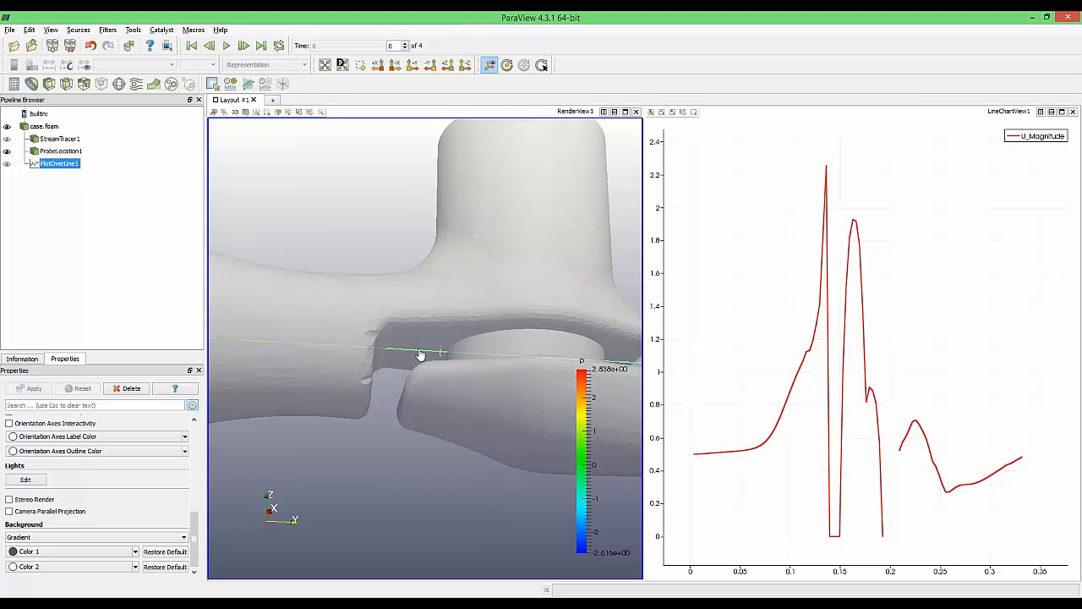
drag(440, 468, 435, 498)
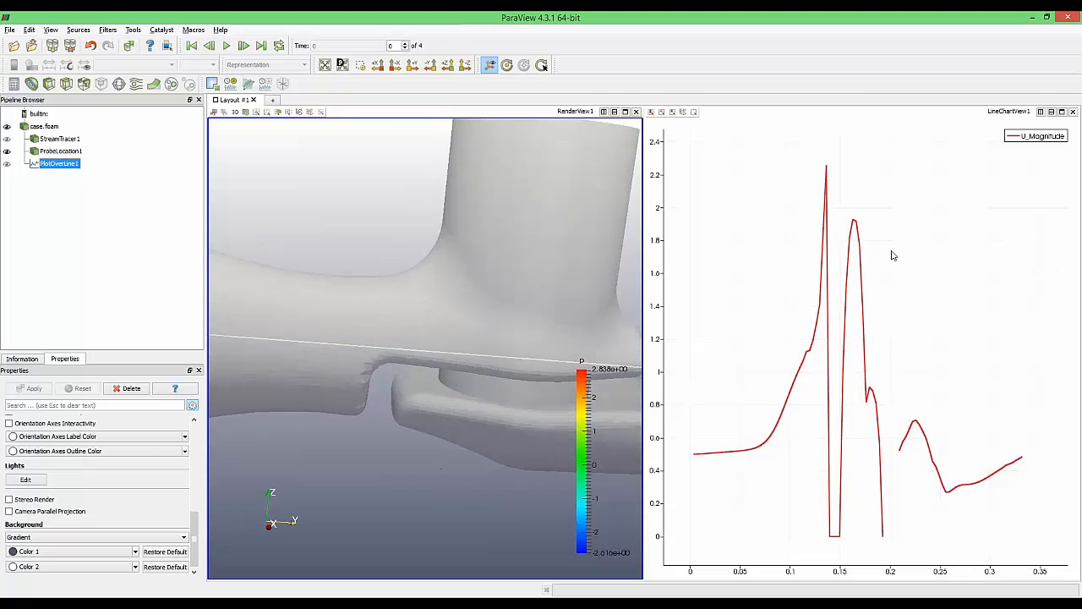
Plot p instead of U_Magnitude on the line chart and zoom out to fit the curve
click(935, 265)
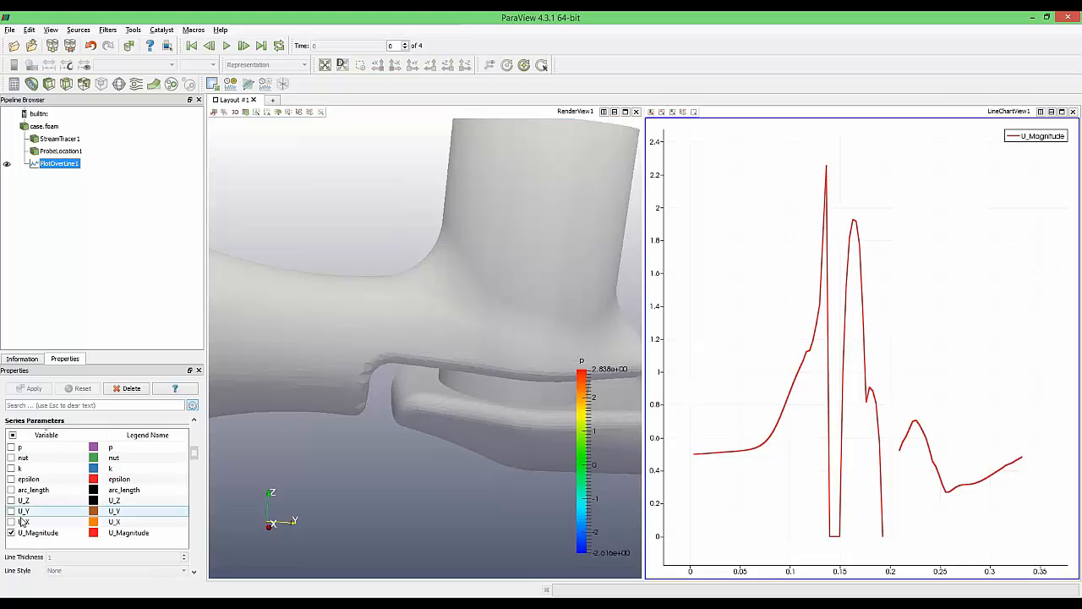
click(11, 447)
click(11, 533)
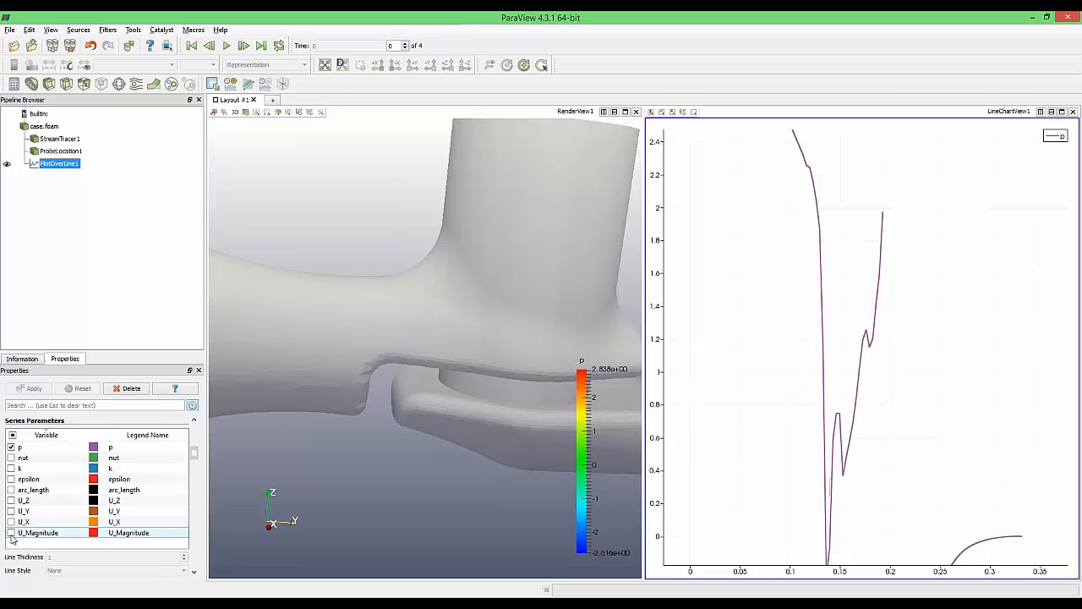
scroll(864, 414, down, 4)
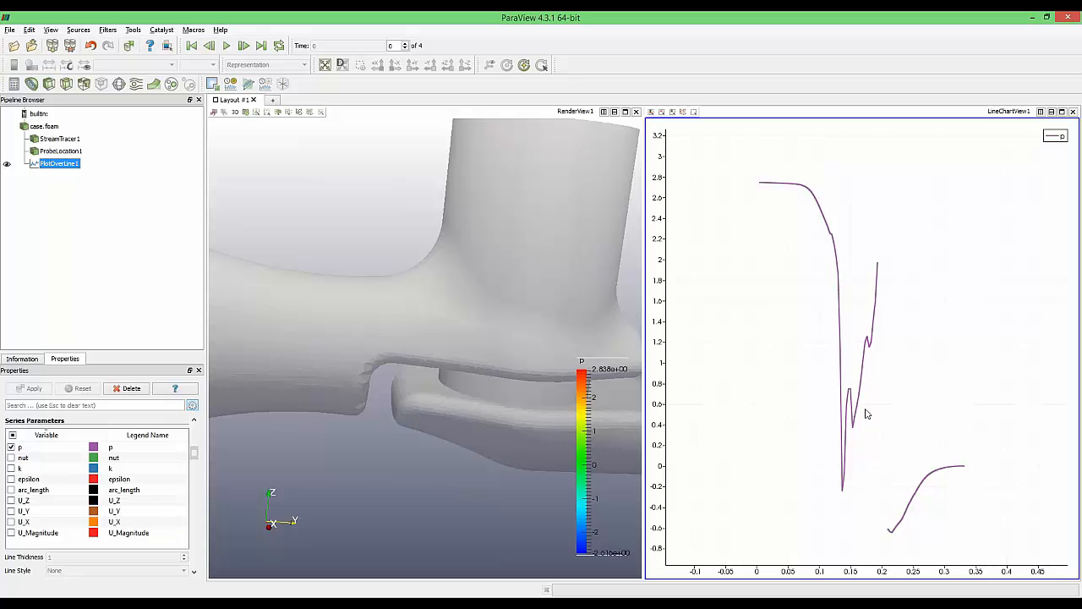
Close the line chart view and delete every pipeline item from case.foam to PlotOverLine1
click(47, 126)
shift+click(66, 167)
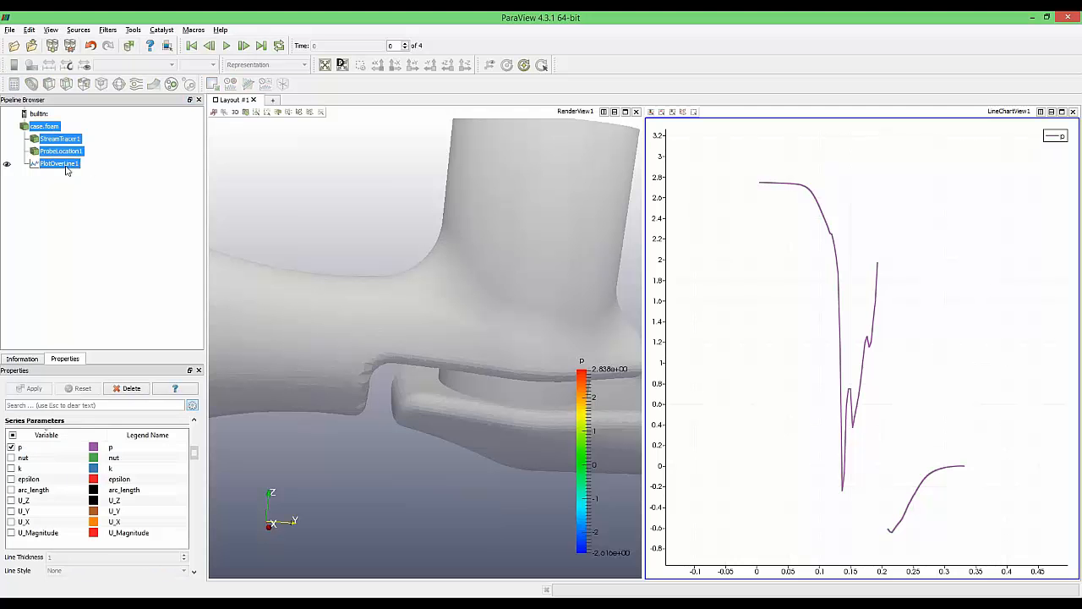
click(1072, 111)
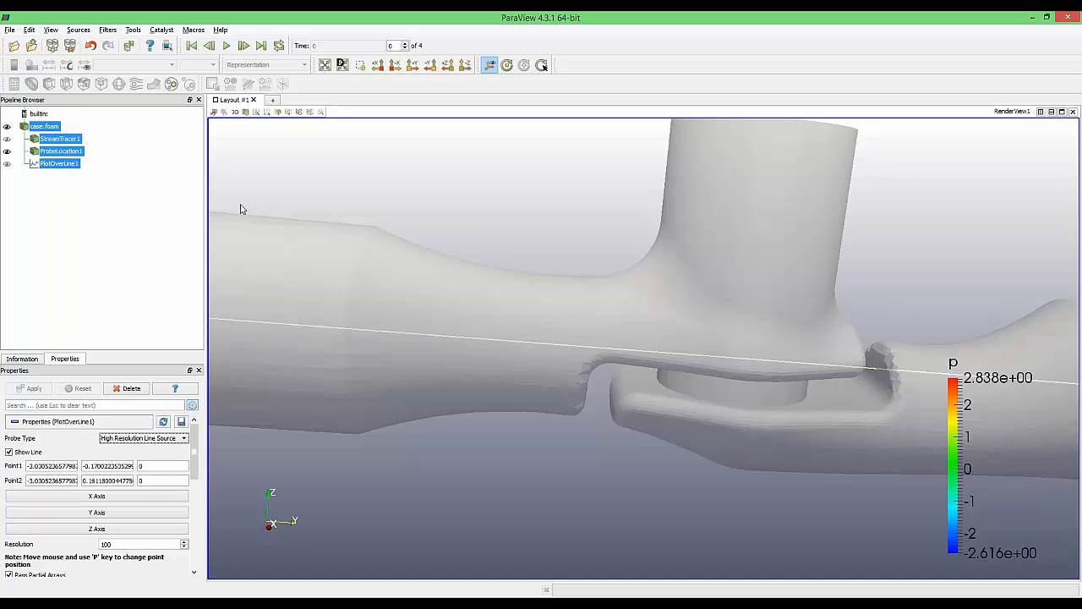
click(78, 172)
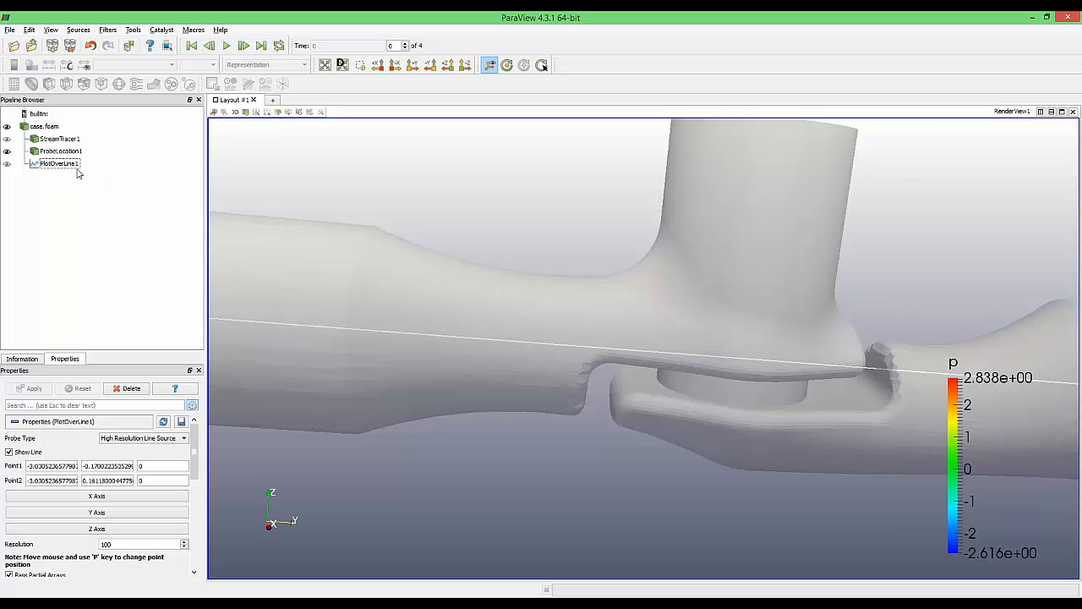
click(66, 162)
shift+click(46, 127)
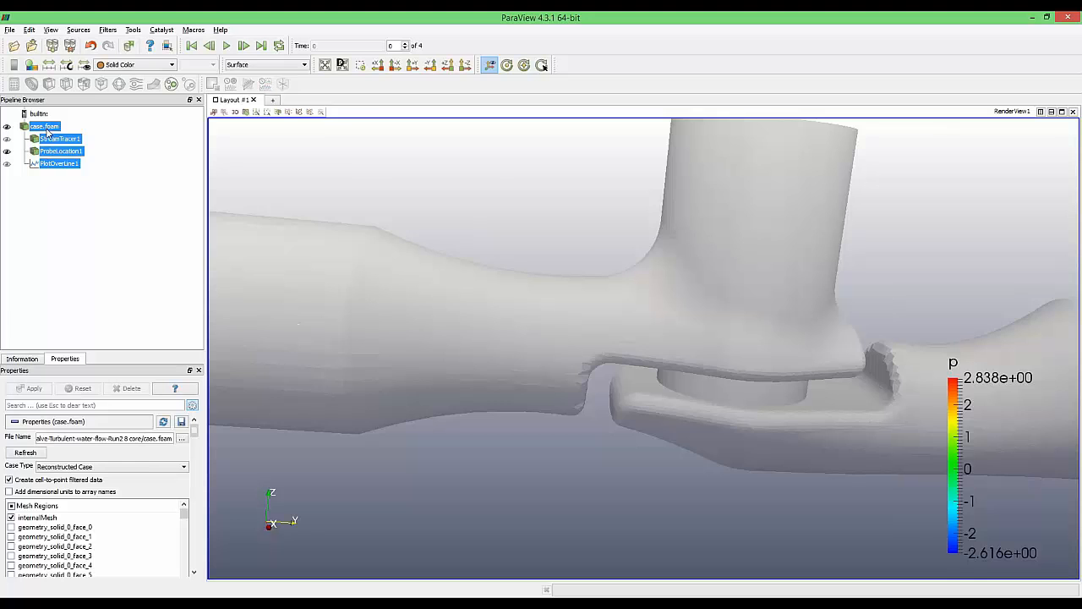
key(Delete)
Load case.foam from the Transient Run 2 folder into the Pipeline Browser from Explorer
click(13, 45)
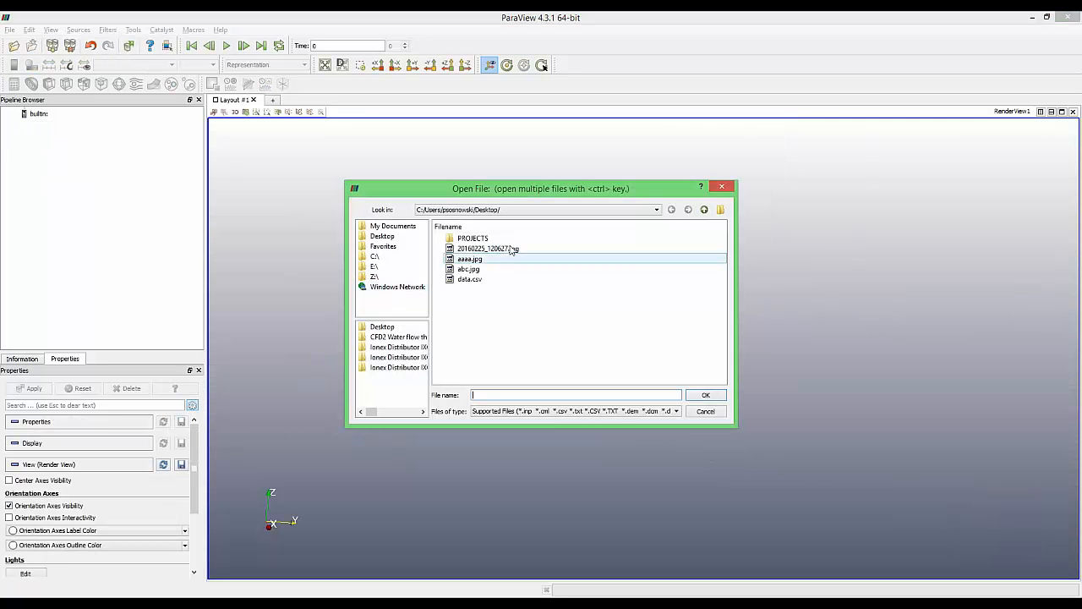
click(721, 187)
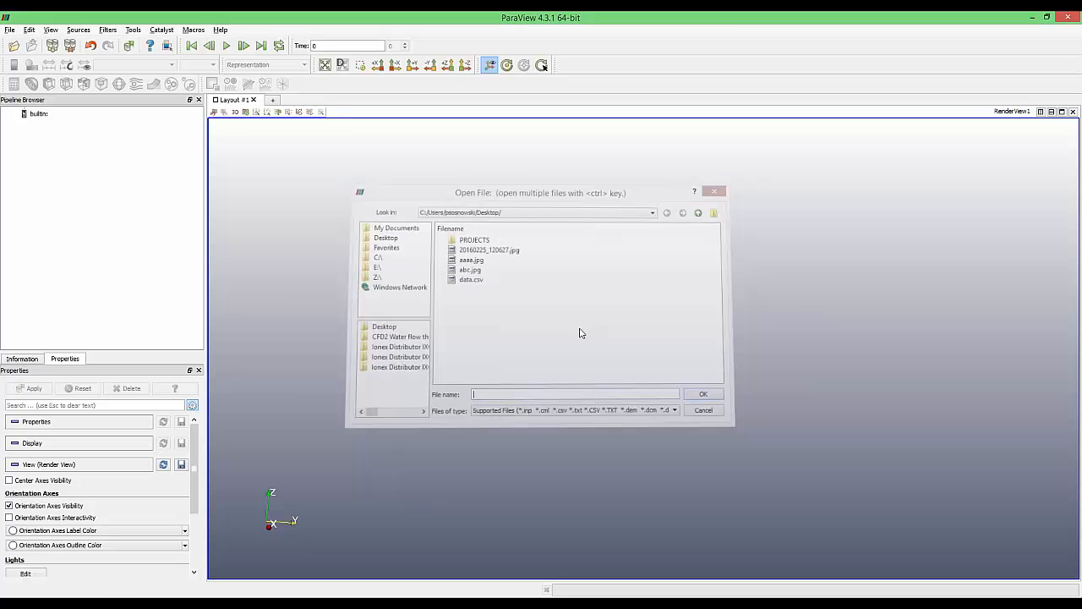
mouse_move(104, 596)
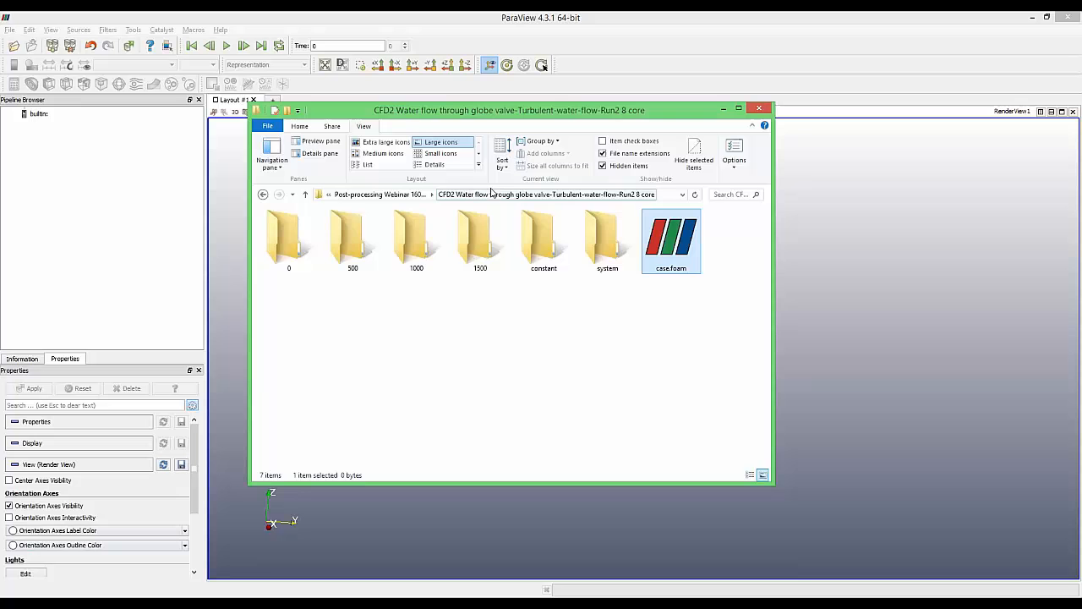
click(379, 195)
double_click(354, 245)
drag(624, 463, 109, 165)
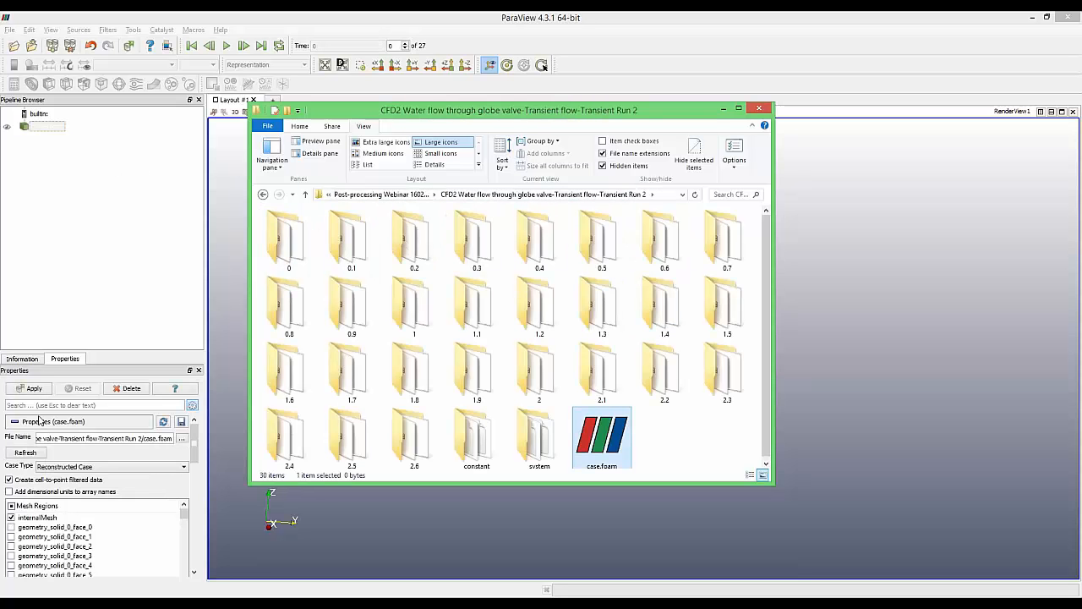
click(40, 303)
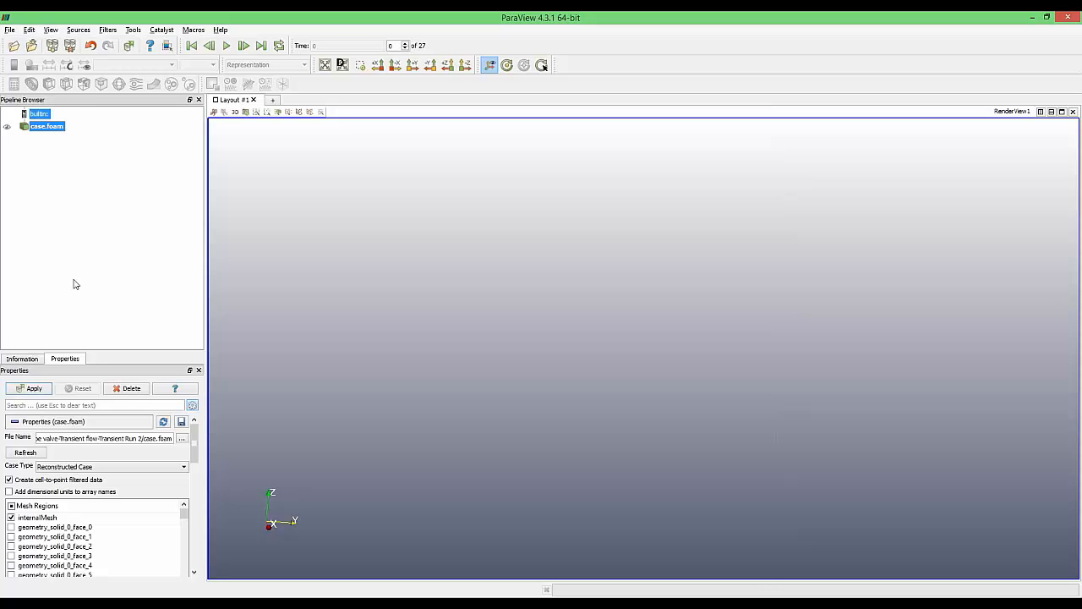
Apply the transient case, coloured by pressure p, and set its opacity to 0.5
click(28, 388)
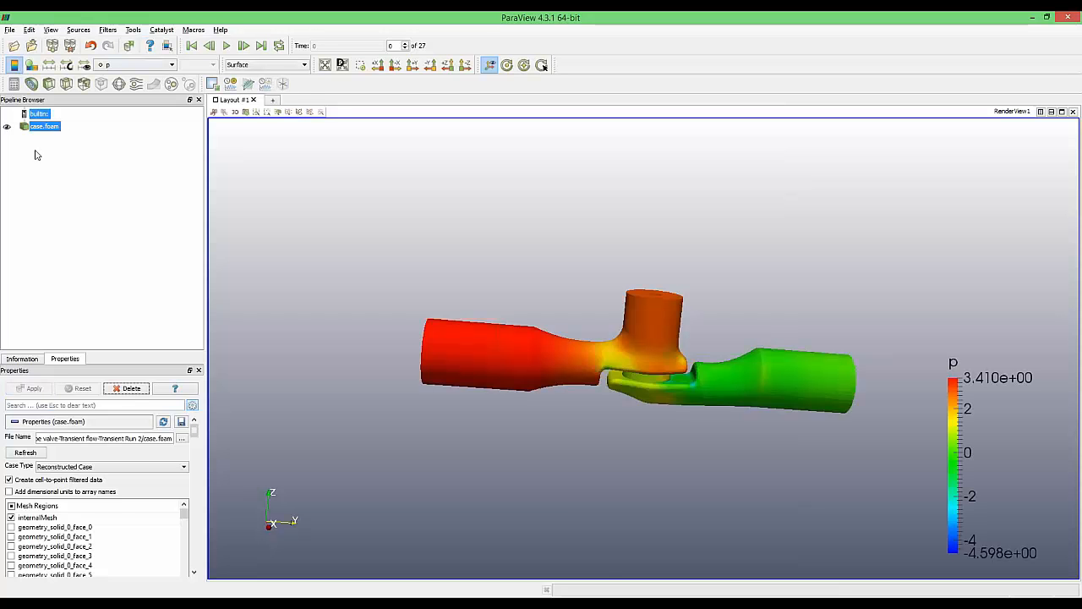
drag(195, 431, 201, 476)
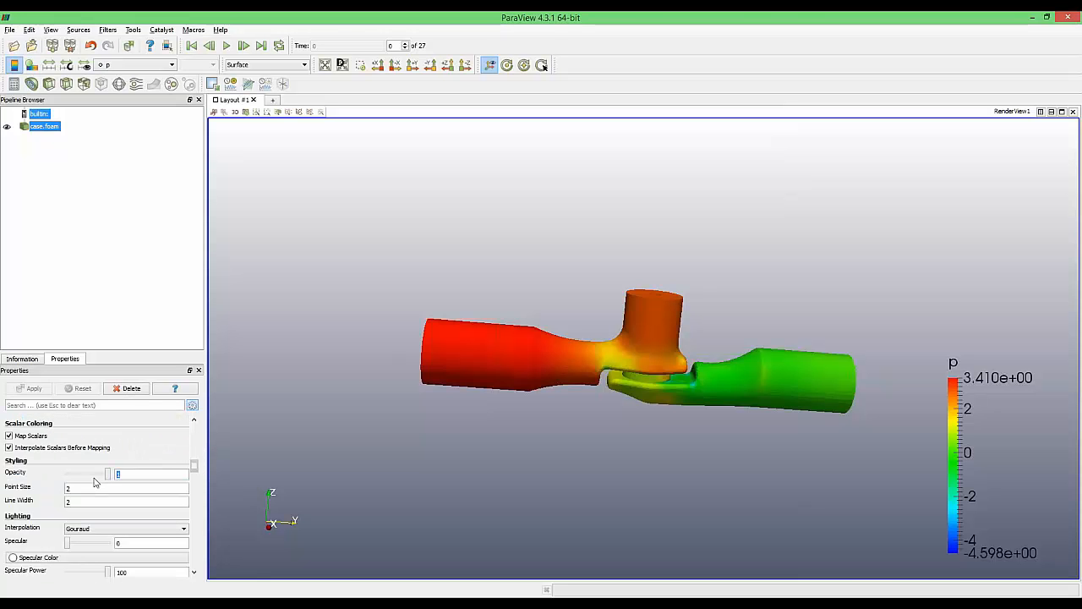
drag(95, 480, 88, 475)
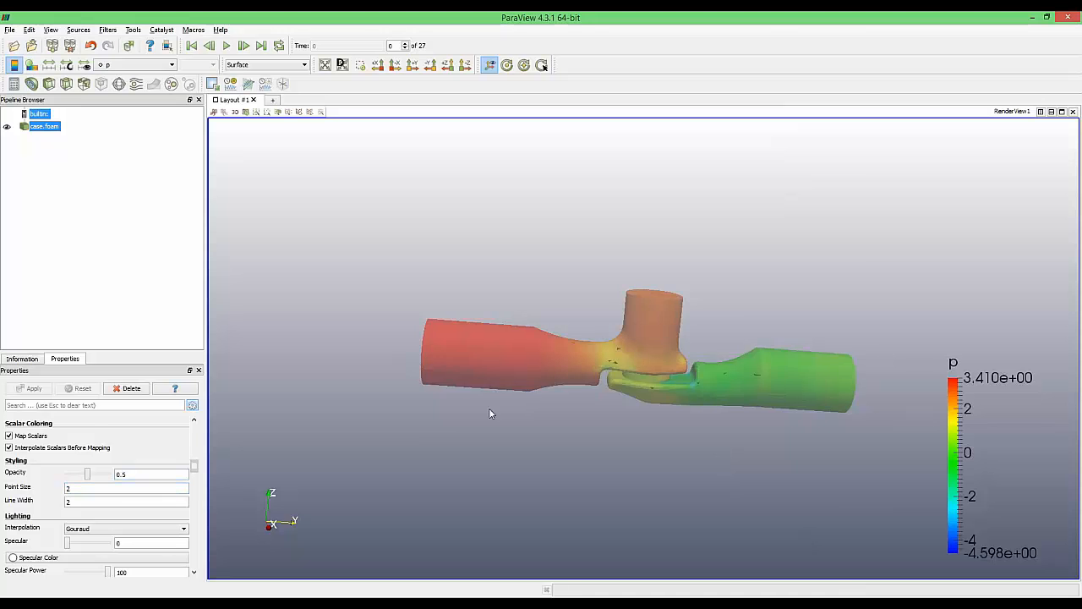
drag(488, 414, 428, 400)
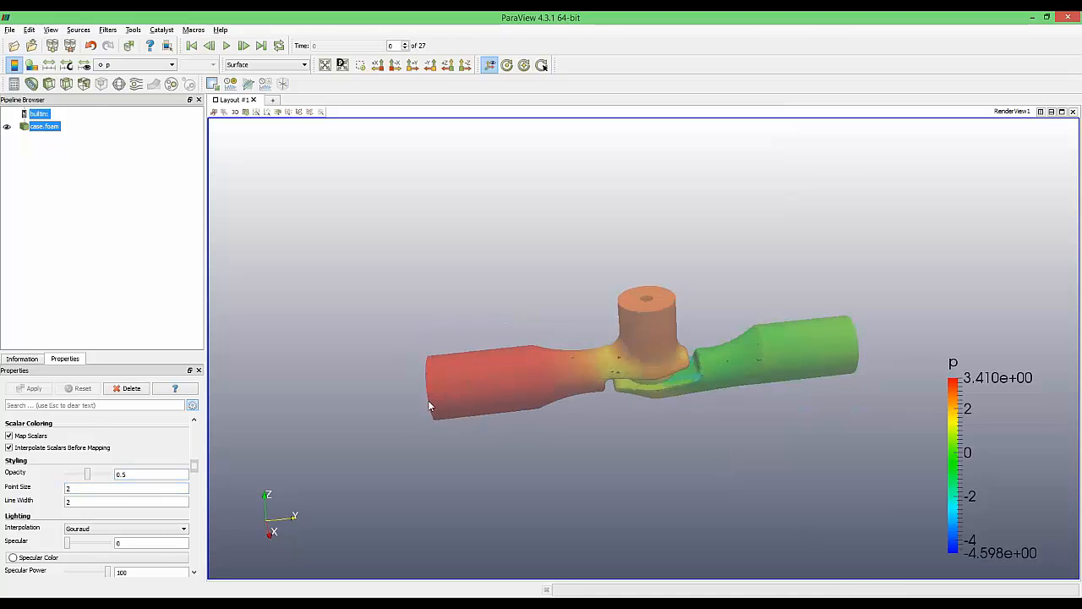
double_click(44, 125)
click(54, 150)
click(46, 127)
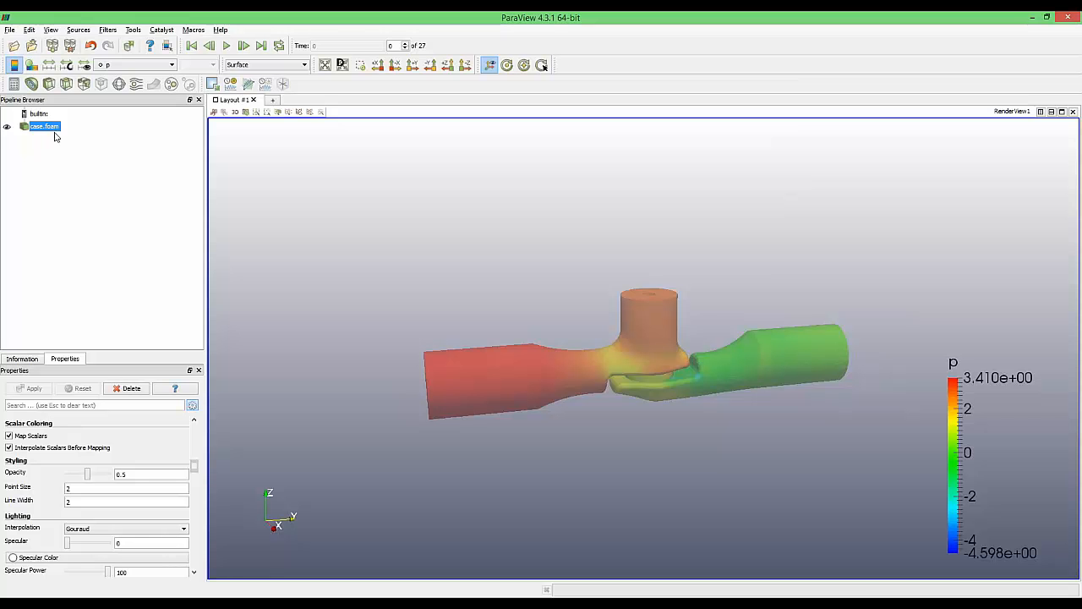
Add a Probe Location filter via quick search and snap the 3D view to a side view
key(ctrl+space)
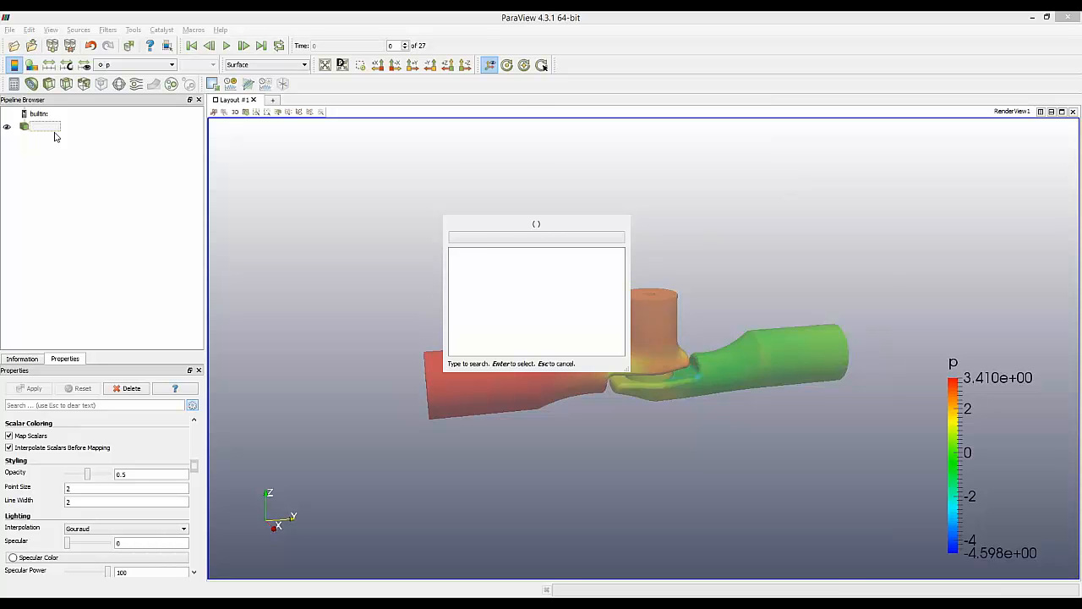
text(probe)
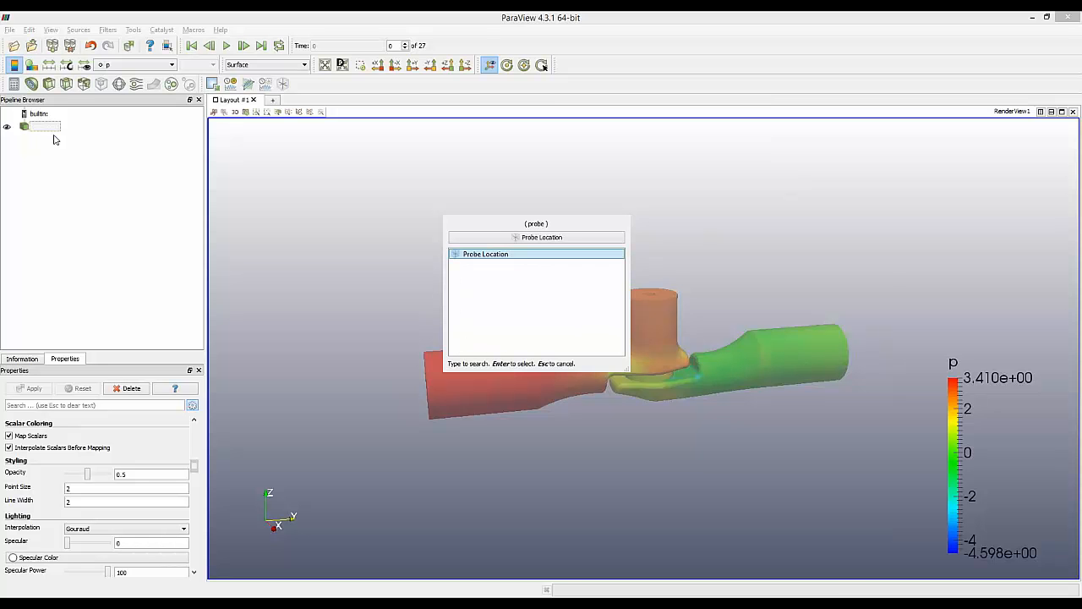
key(Return)
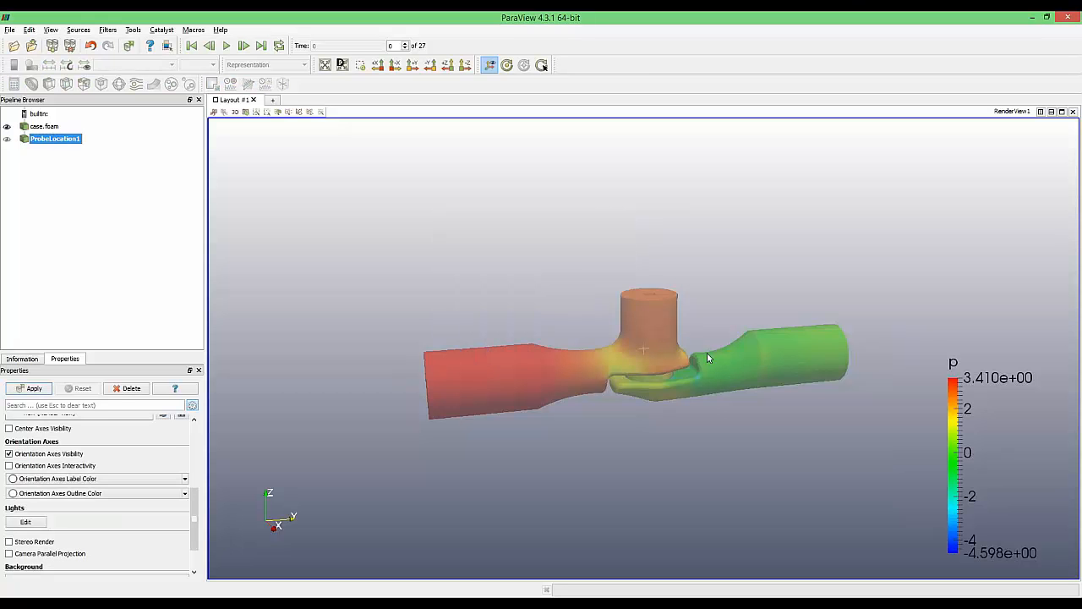
drag(676, 425, 672, 402)
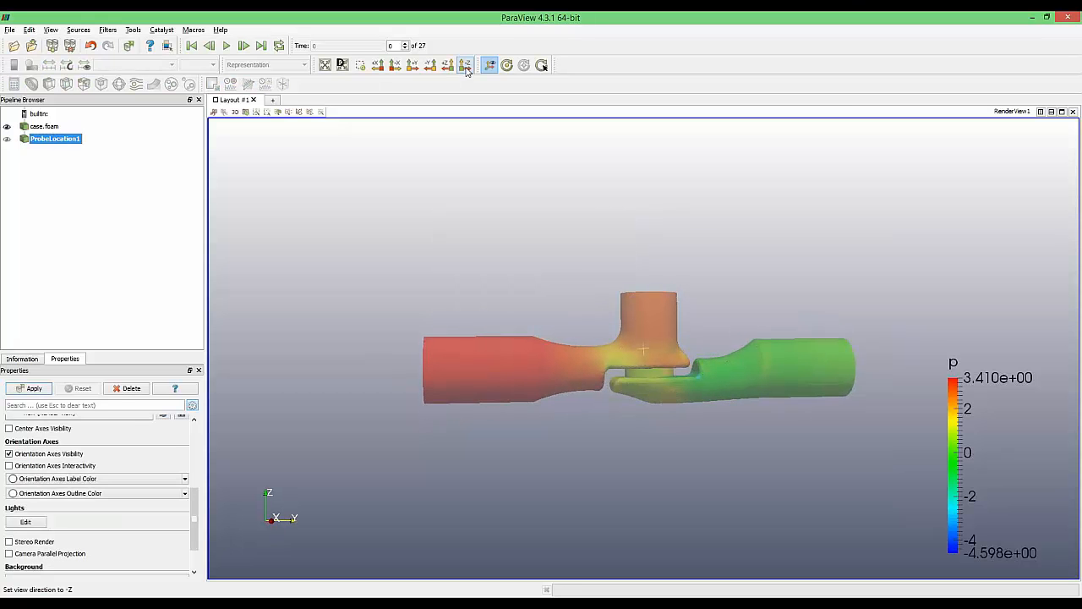
click(395, 65)
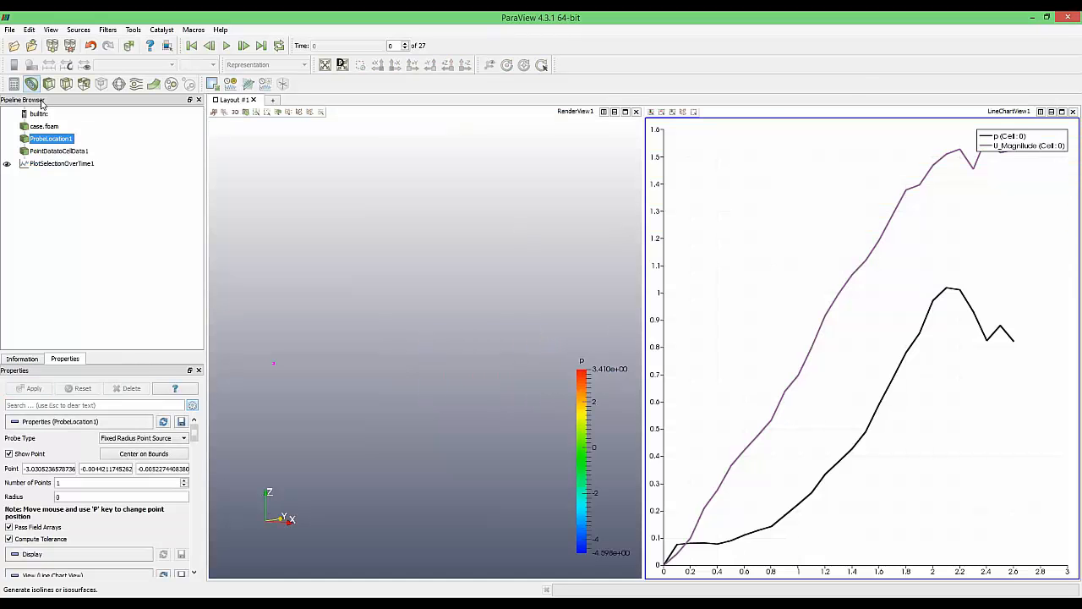
Make ProbeLocation1 and the case.foam valve model visible again in the 3D view
click(73, 152)
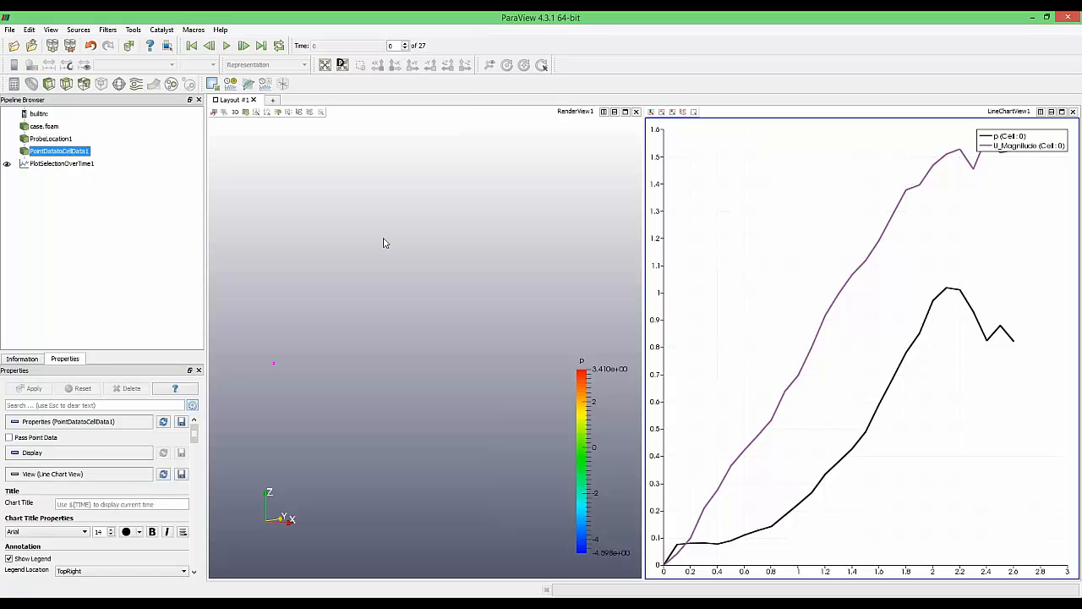
click(384, 240)
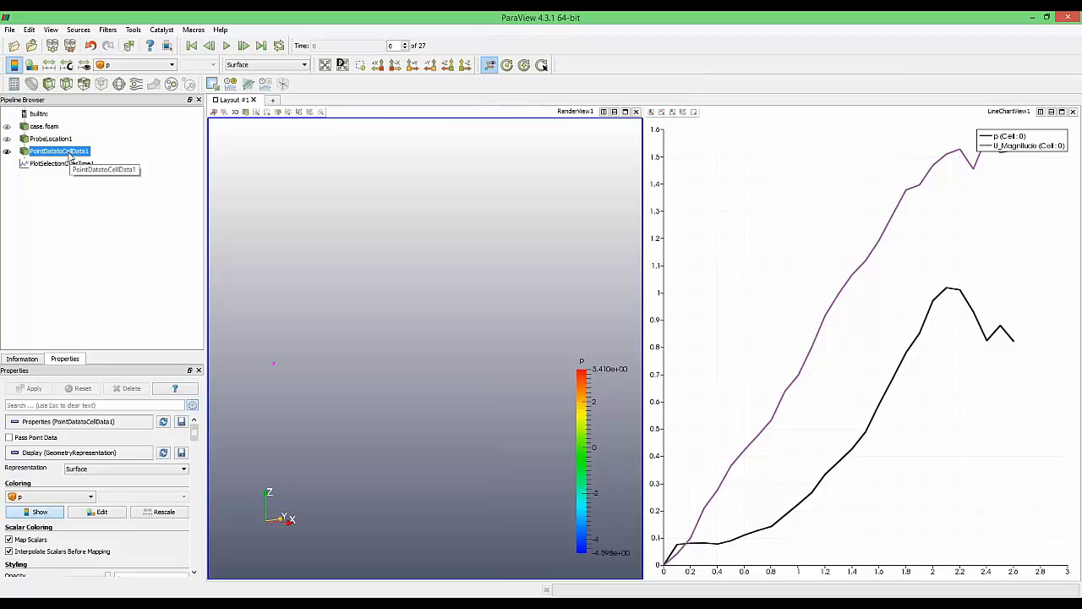
click(24, 138)
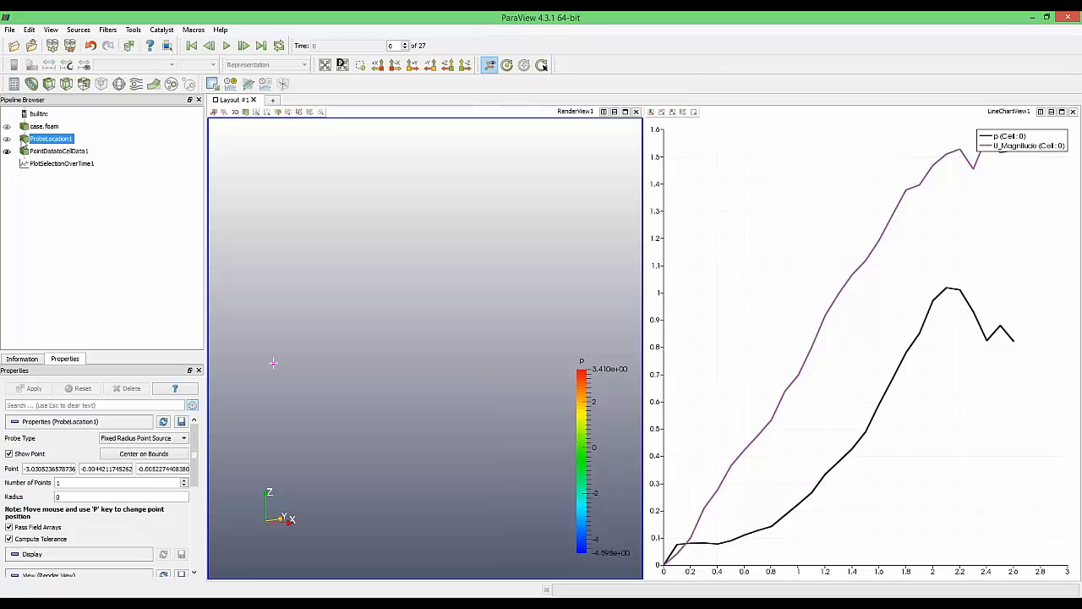
click(6, 140)
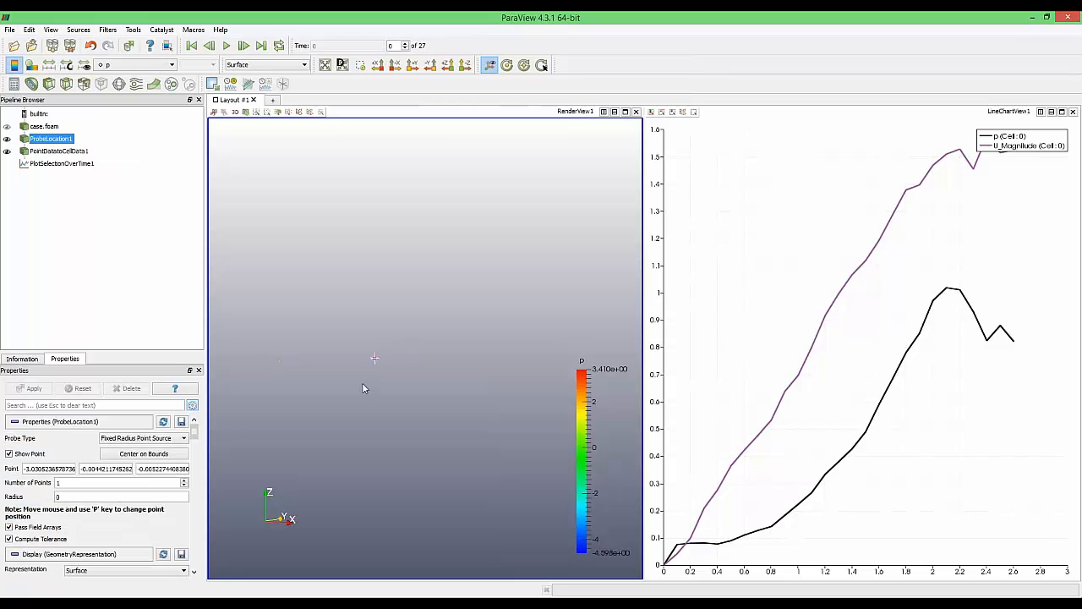
click(7, 127)
Zoom and turn the valve model so Y points right, and inspect PointDatatoCellData1
scroll(447, 403, down, 3)
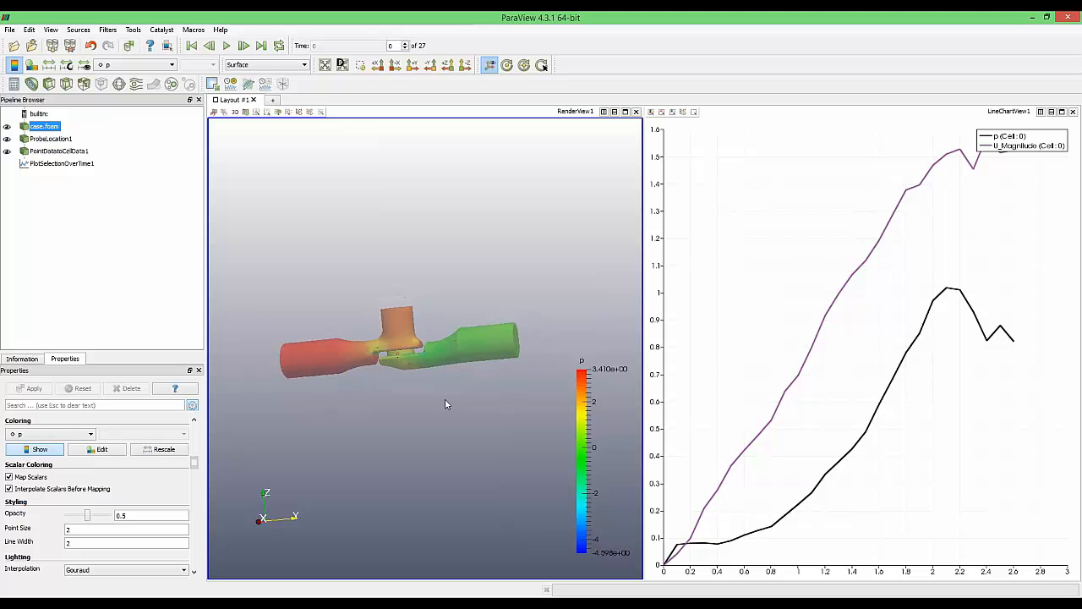
mouse_move(447, 403)
mouse_down()
mouse_move(437, 372)
mouse_move(441, 411)
mouse_move(463, 399)
mouse_up()
scroll(434, 376, up, 10)
scroll(438, 382, up, 2)
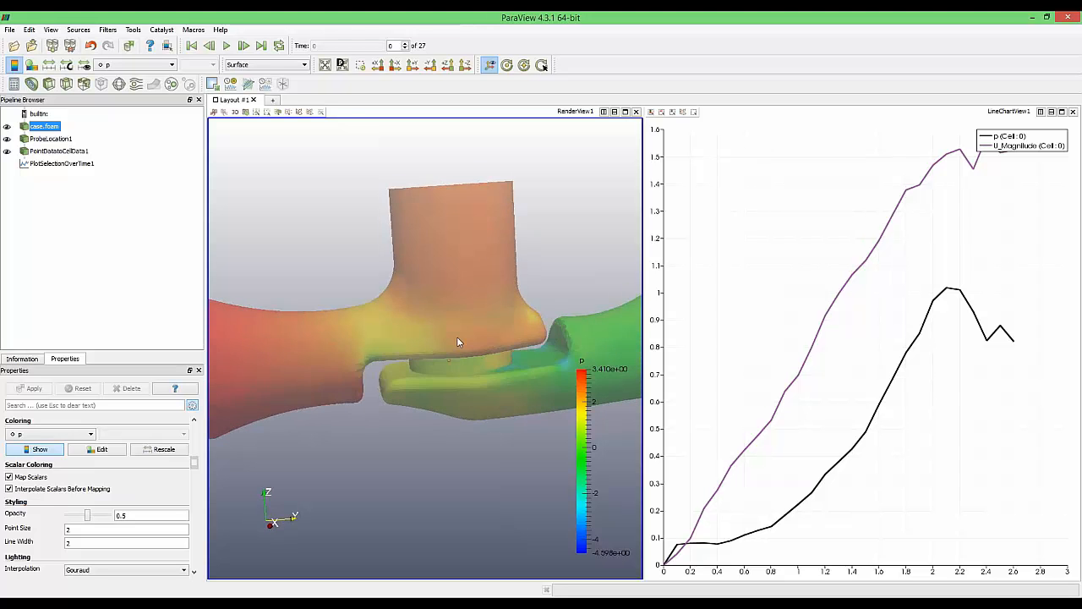
click(44, 151)
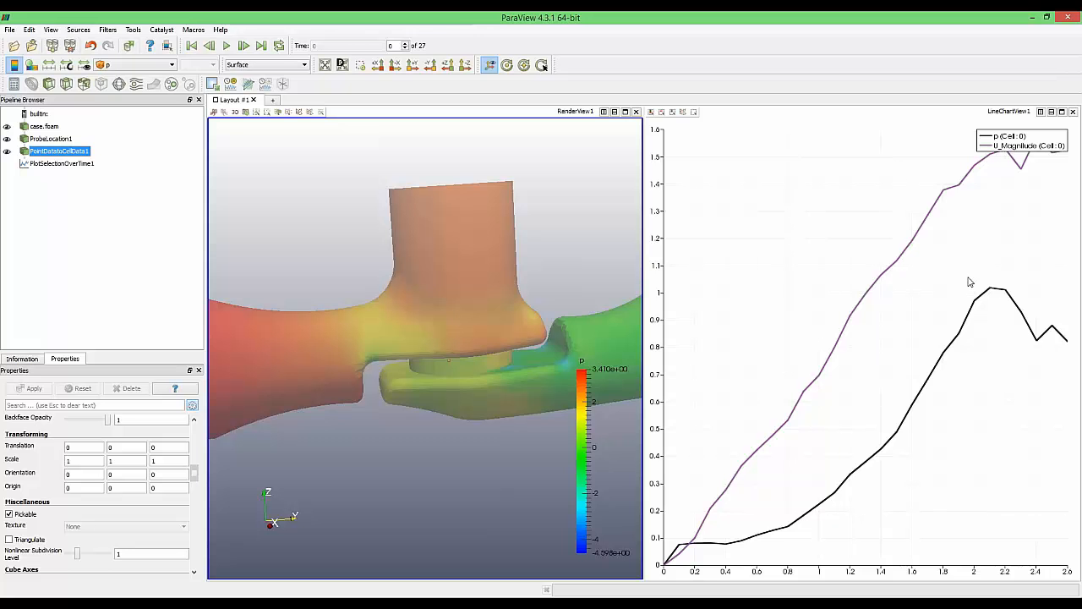
double_click(57, 154)
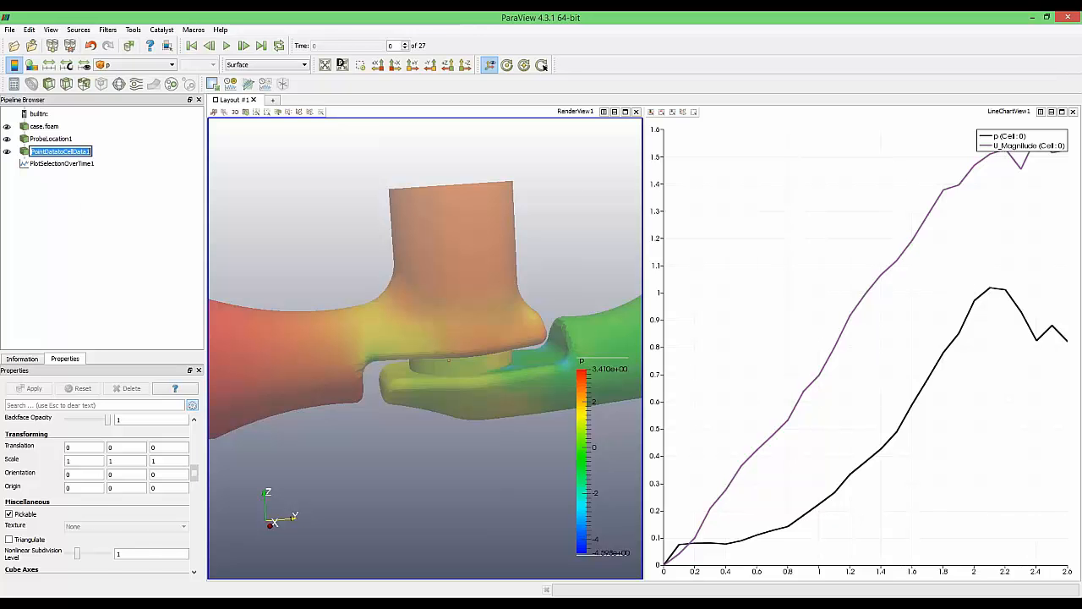
click(8, 140)
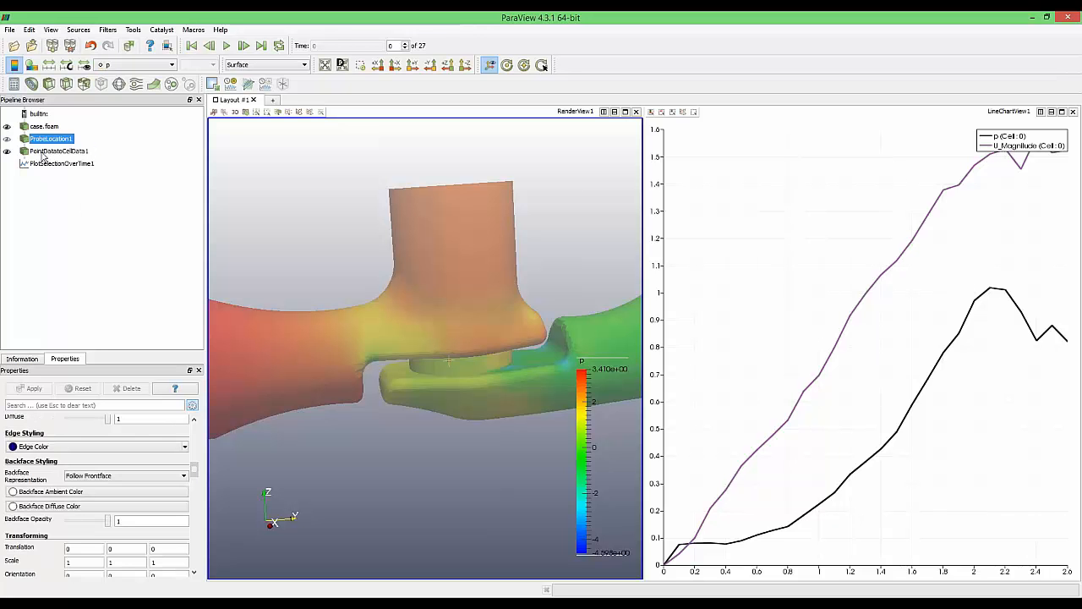
click(46, 153)
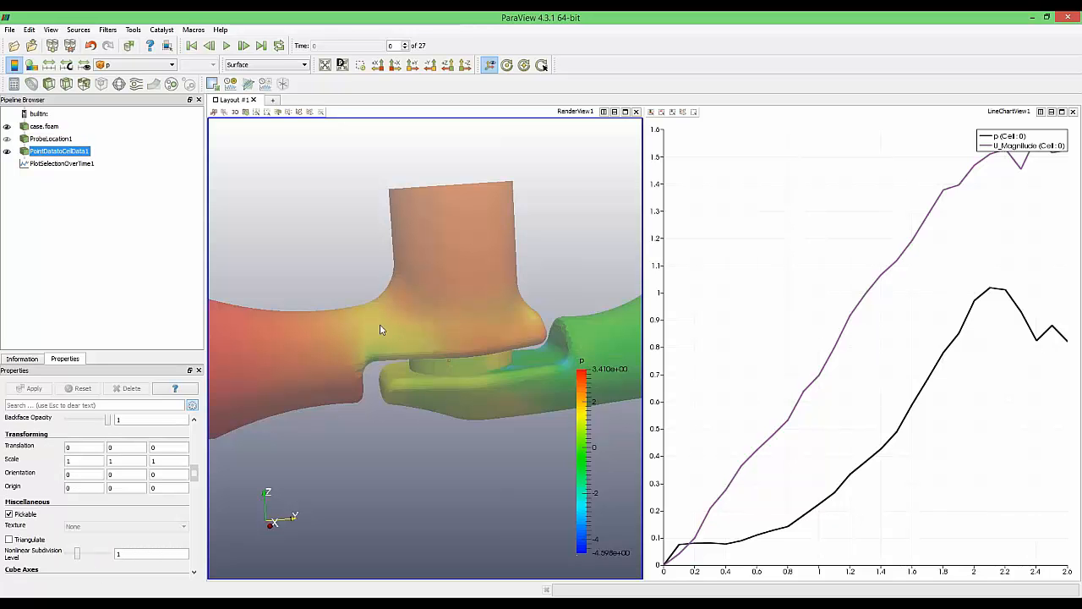
drag(446, 411, 457, 422)
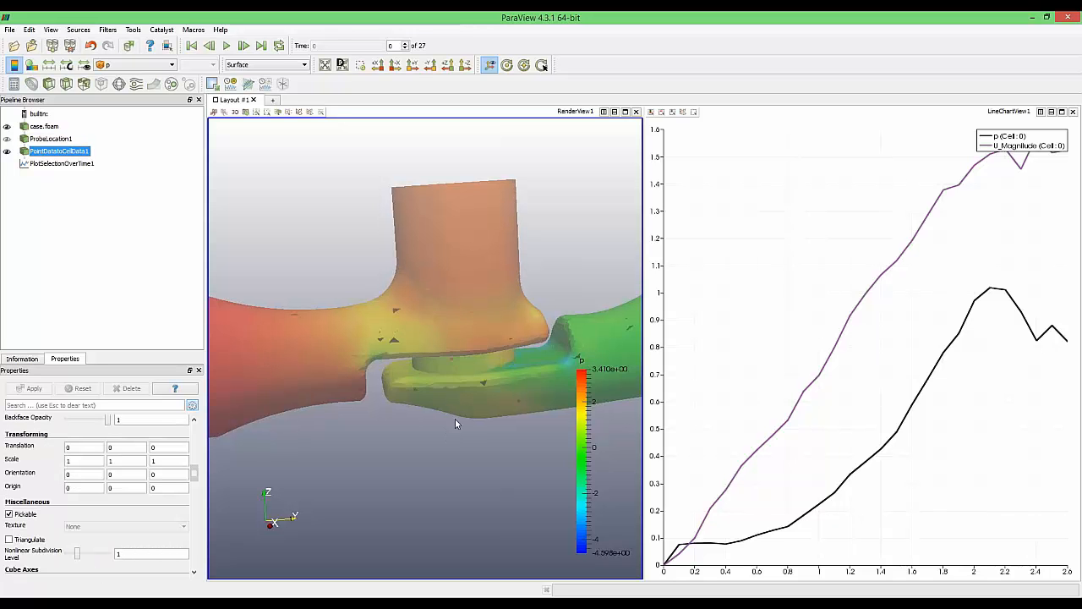
Hide case.foam, box-select the cell at the probe point, and select PlotSelectionOverTime1
click(9, 127)
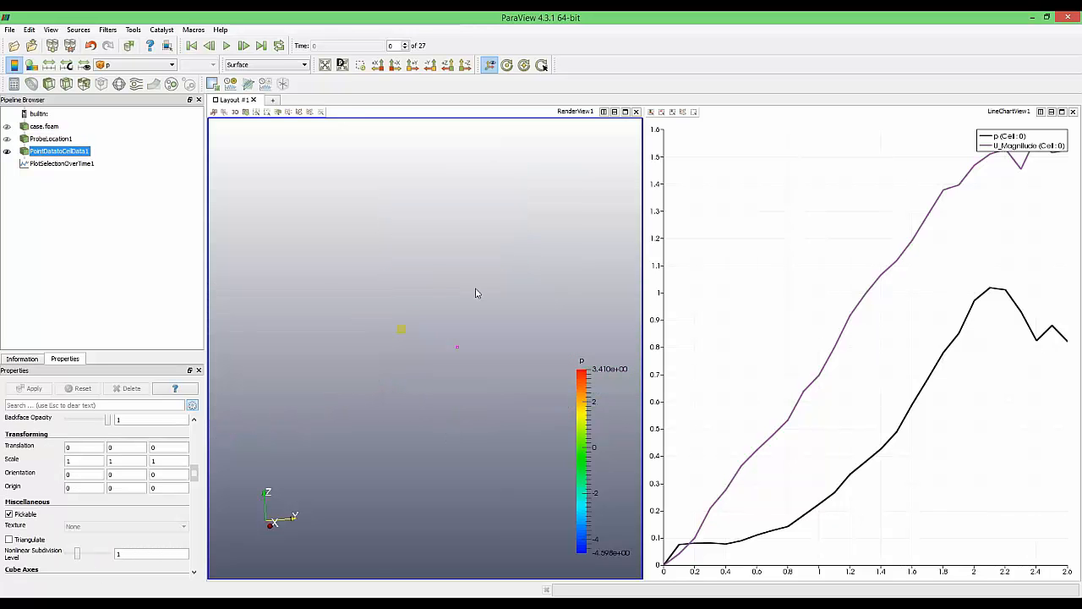
click(258, 114)
drag(408, 291, 526, 411)
click(79, 165)
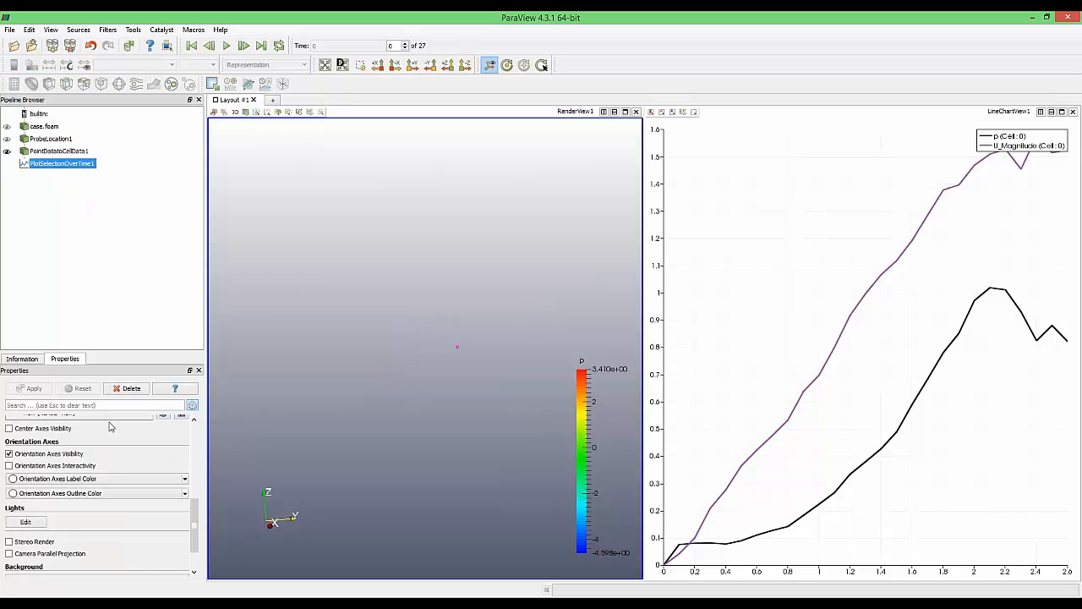
scroll(127, 431, up, 10)
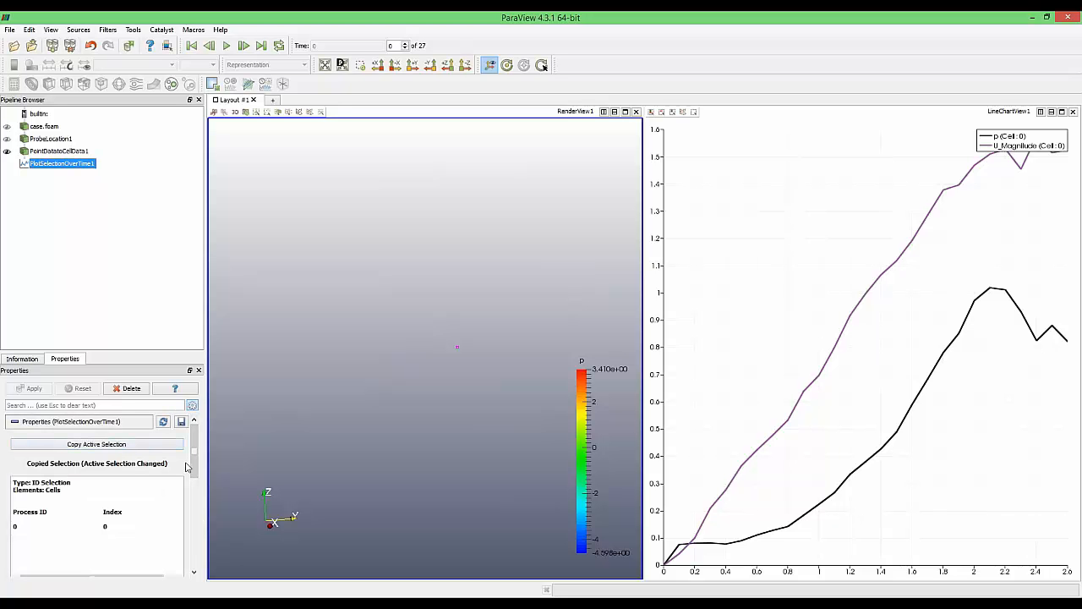
Close RenderView1 so the p and U_Magnitude chart fills the layout
click(750, 334)
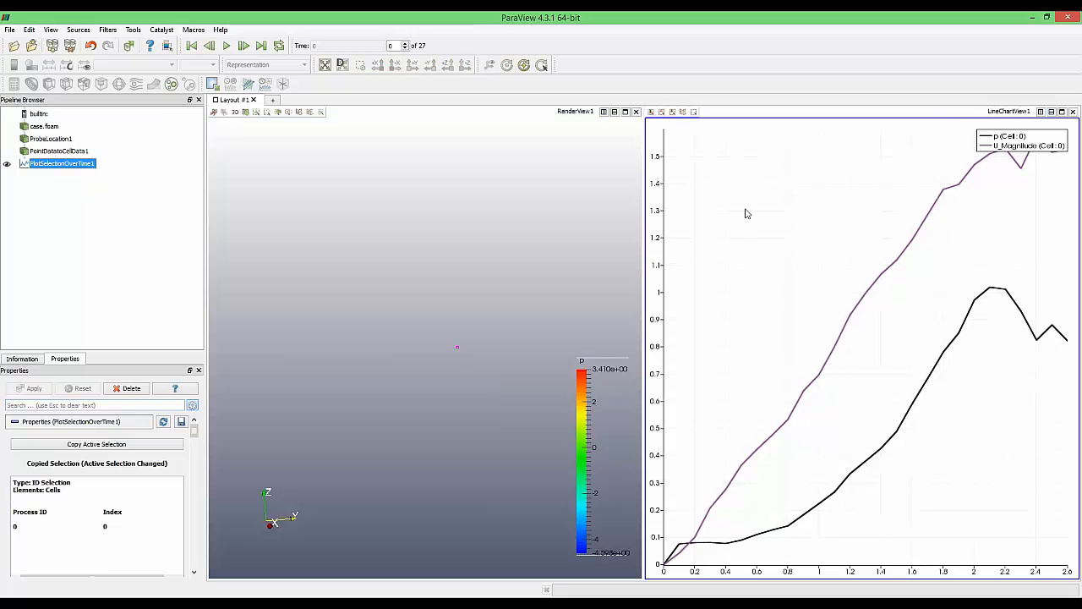
click(636, 112)
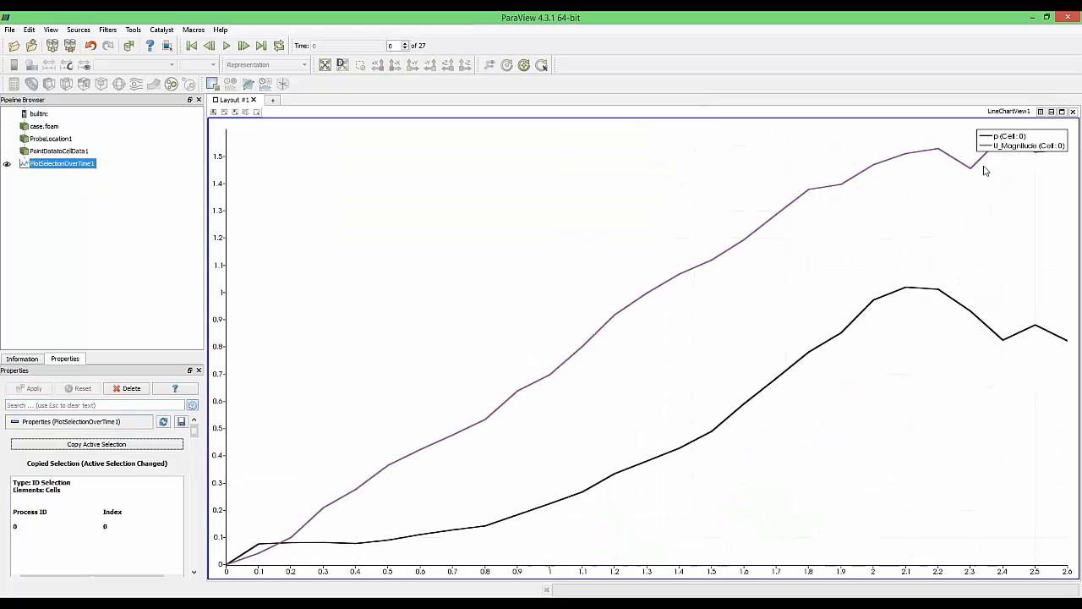
scroll(837, 315, down, 2)
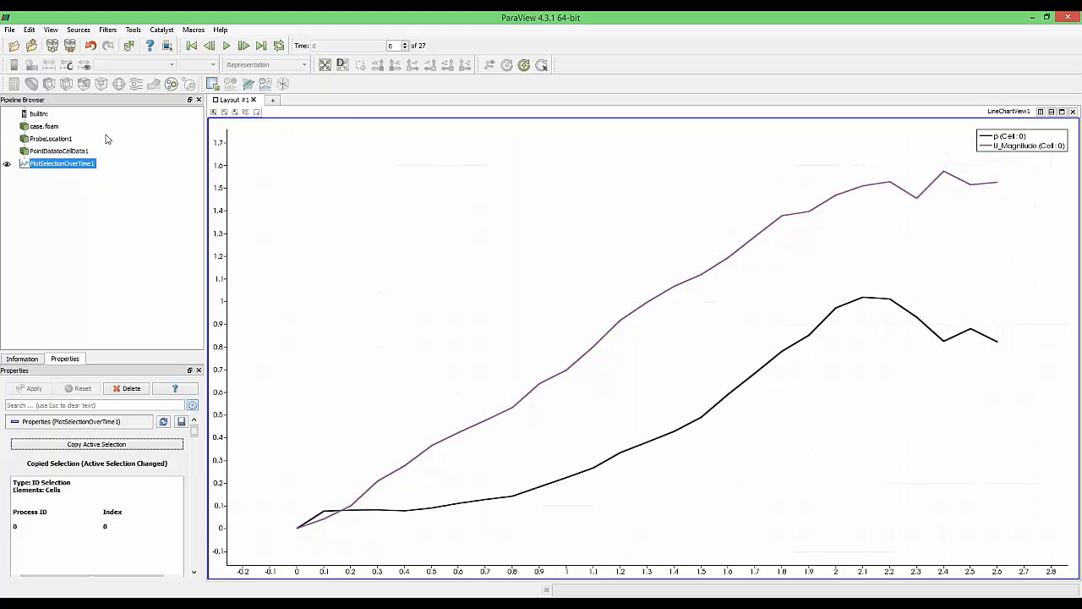
Open the Save Screenshot options, cancel, and switch to the SimScale browser window
click(9, 30)
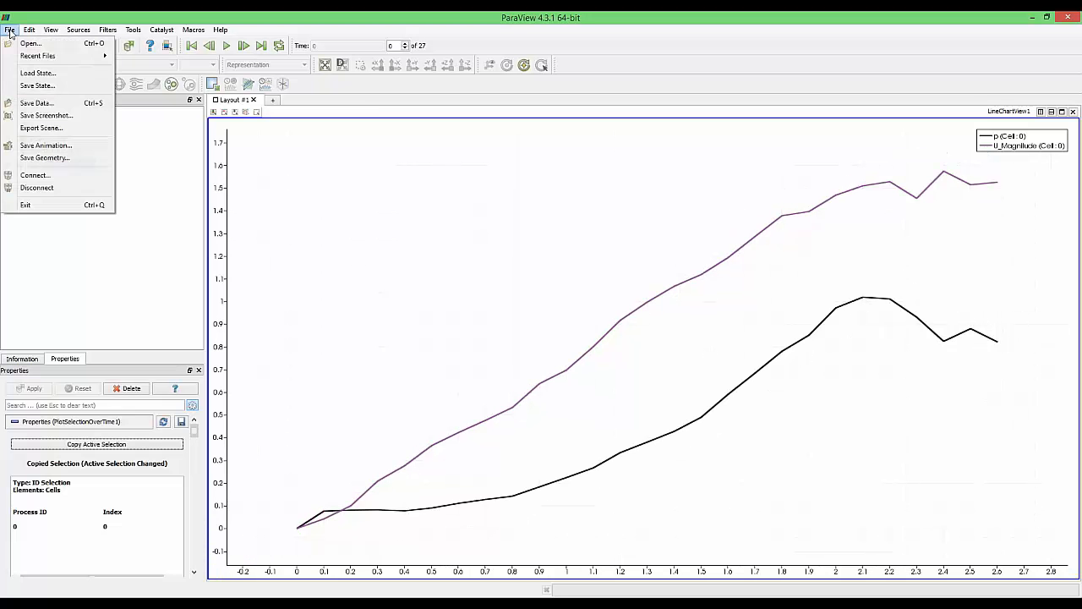
click(64, 118)
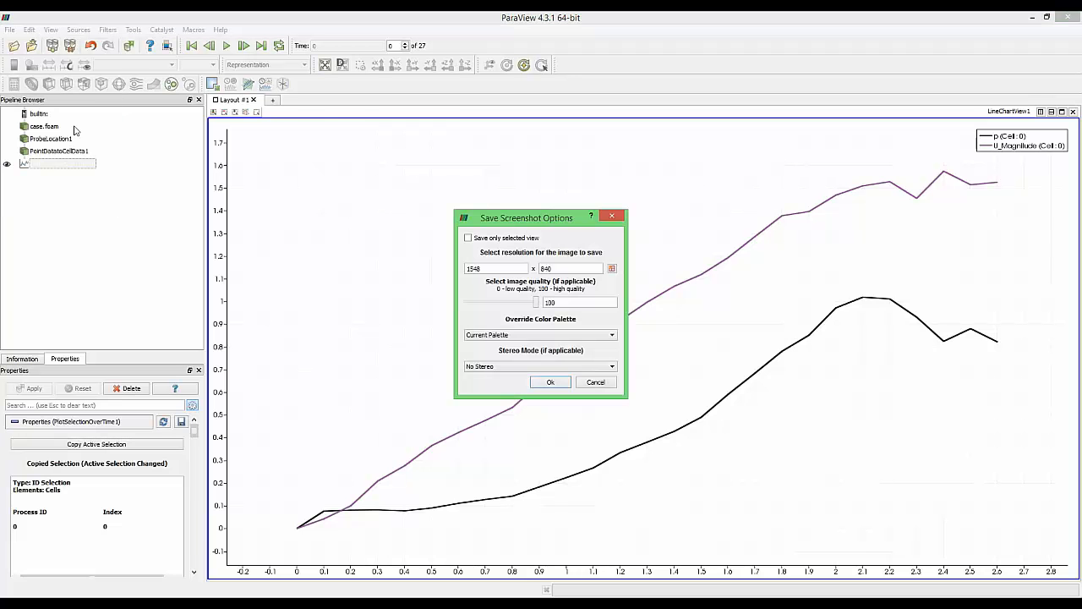
click(596, 382)
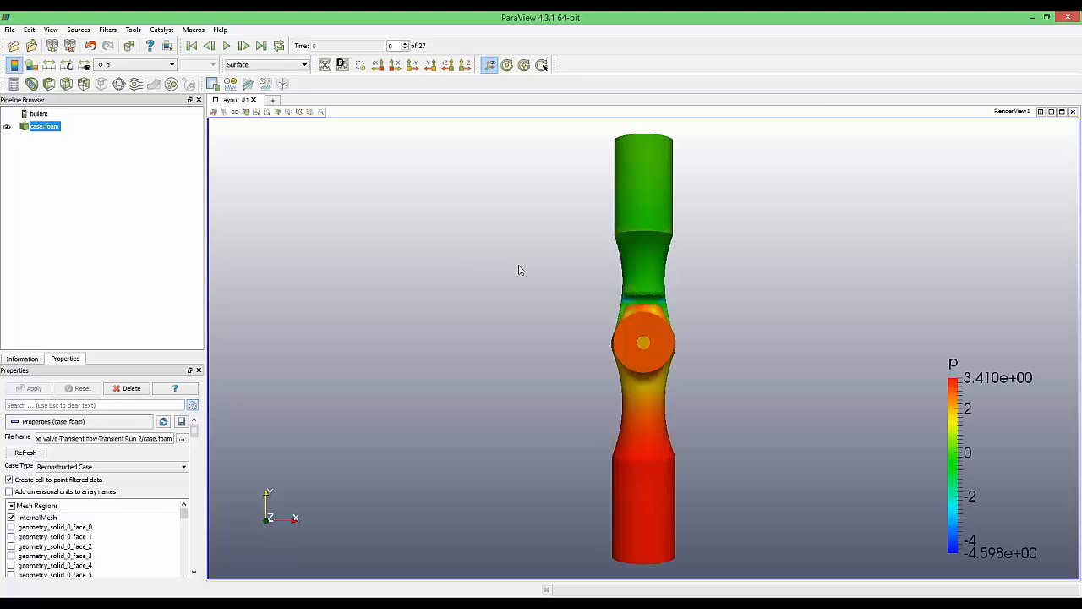
drag(606, 387, 633, 398)
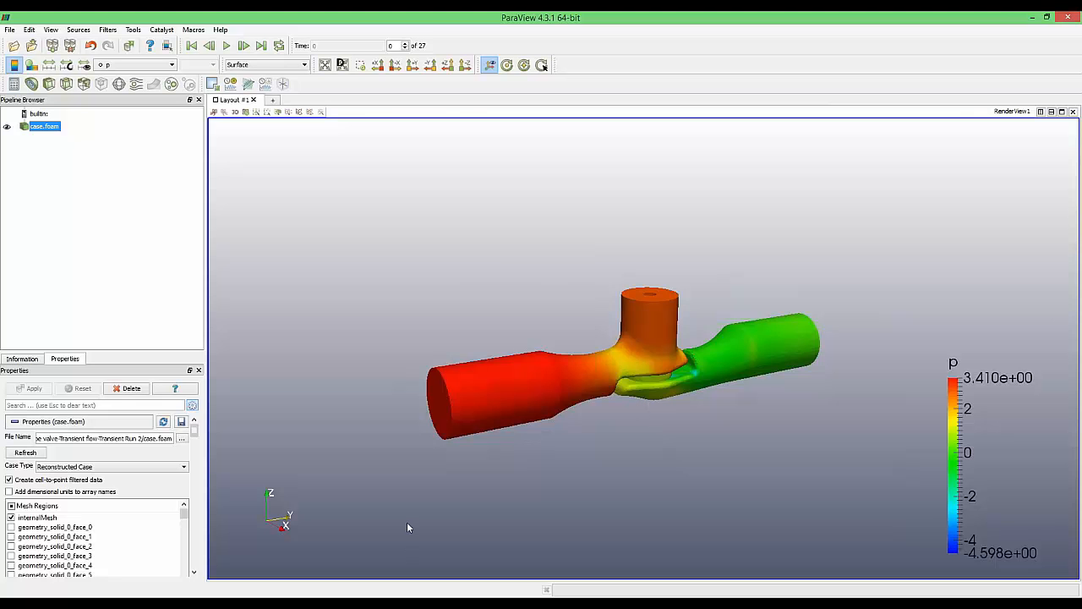
key(alt+Tab)
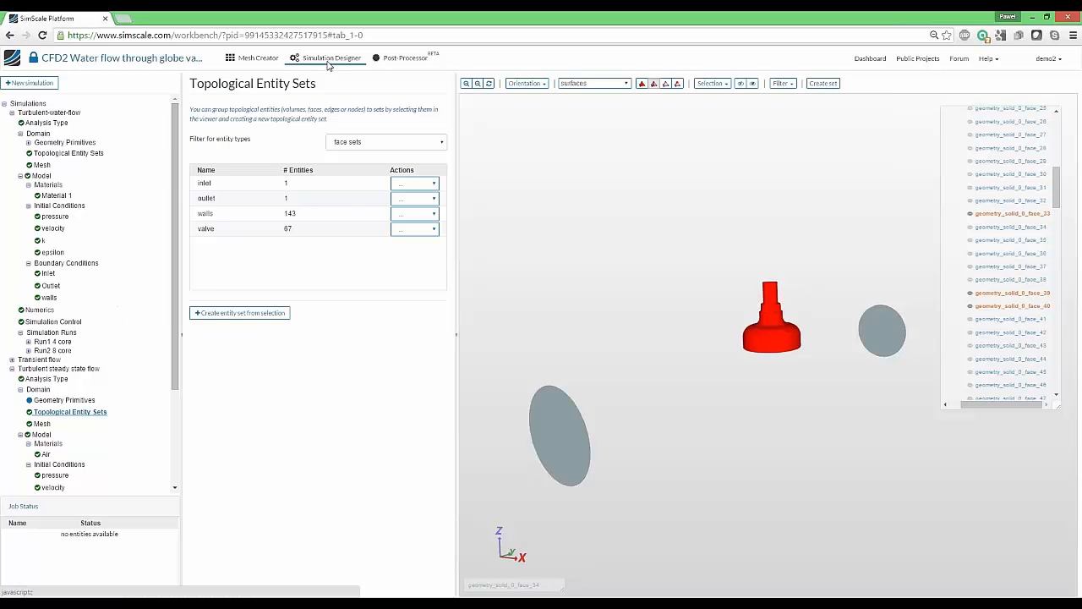
Add a new surface data result item, Result Control Item 2, keeping type Area average
scroll(42, 389, down, 3)
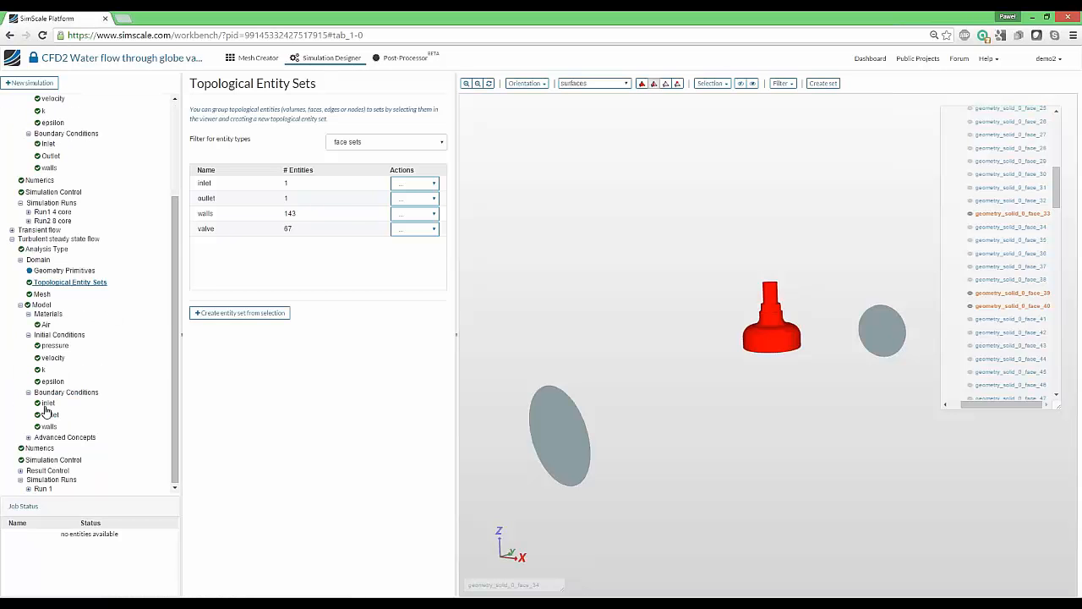
click(42, 471)
click(20, 471)
scroll(34, 469, down, 1)
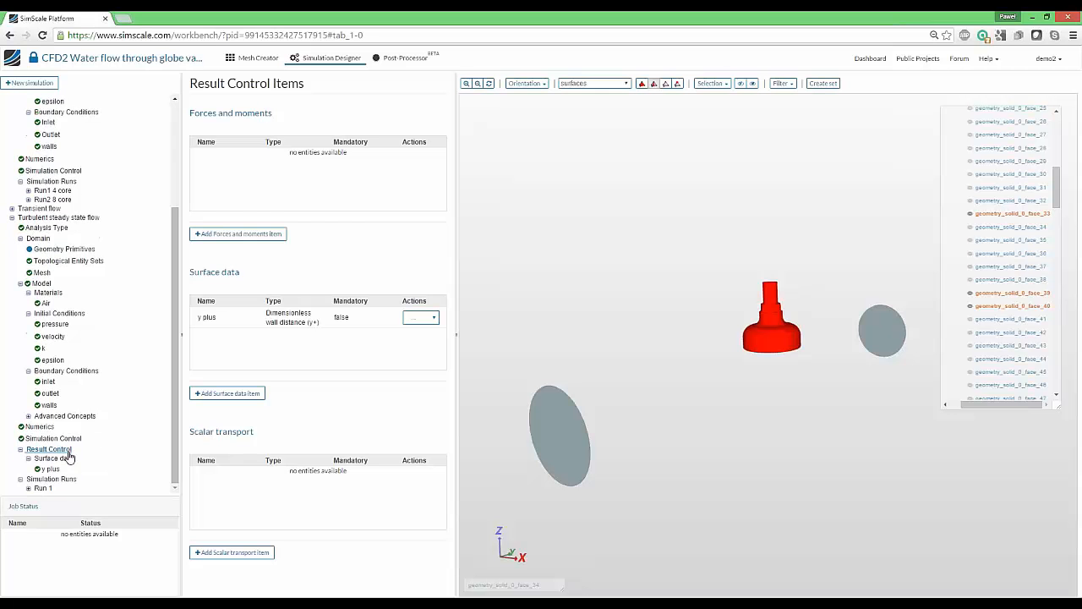
click(261, 394)
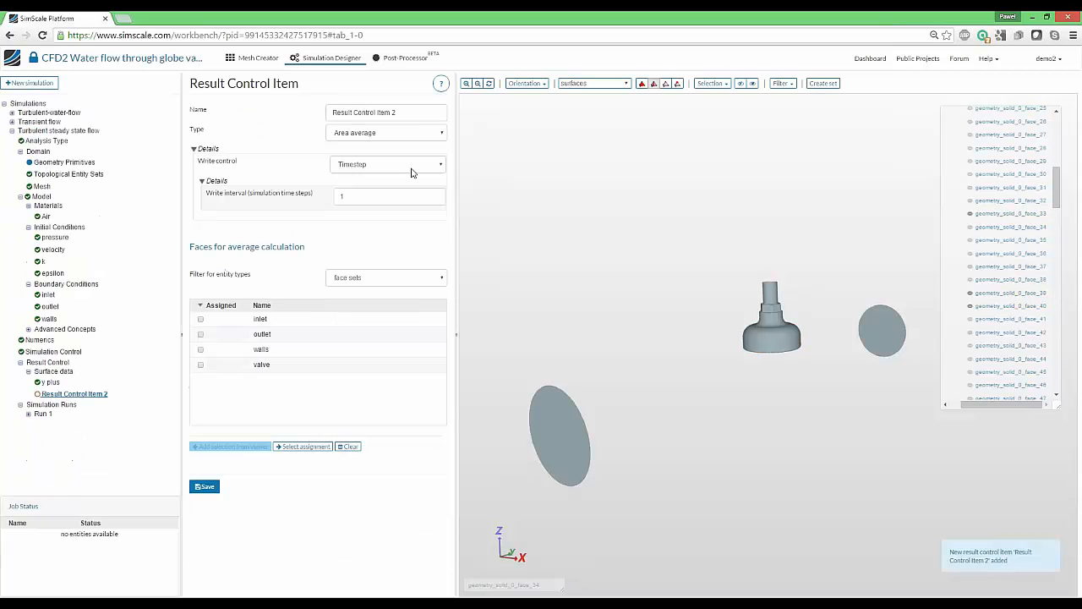
click(415, 131)
click(378, 142)
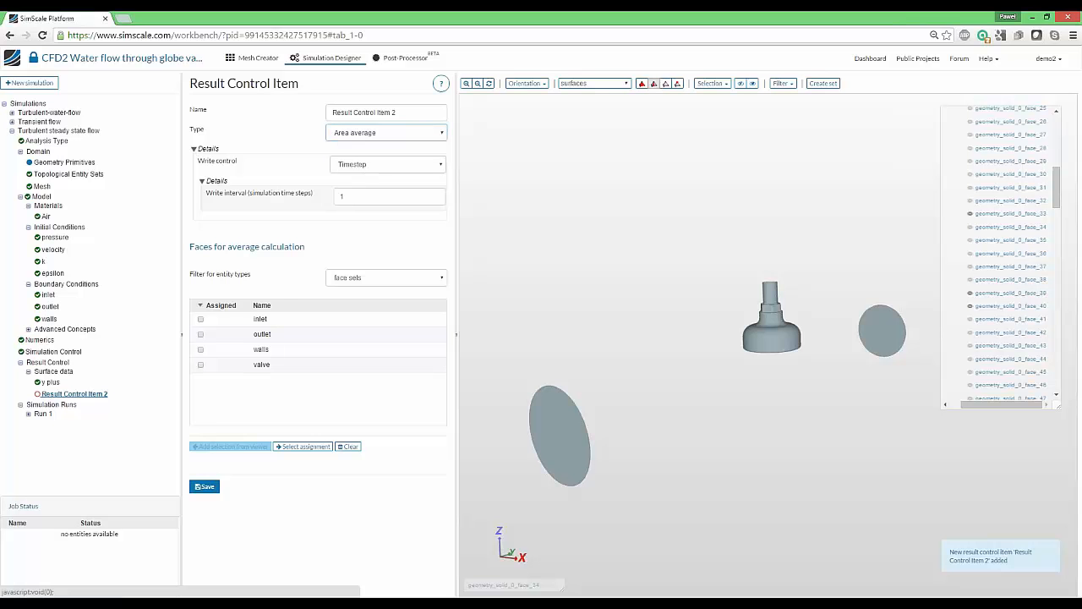
Try Area integral with the left pipe and valve plug faces selected, then discard those changes
click(194, 147)
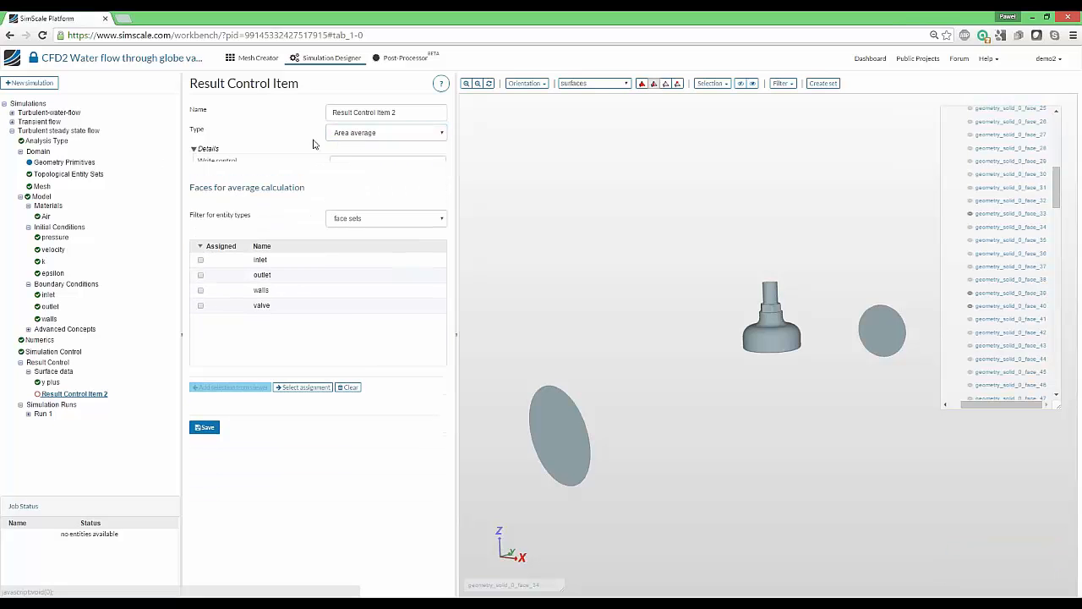
click(372, 133)
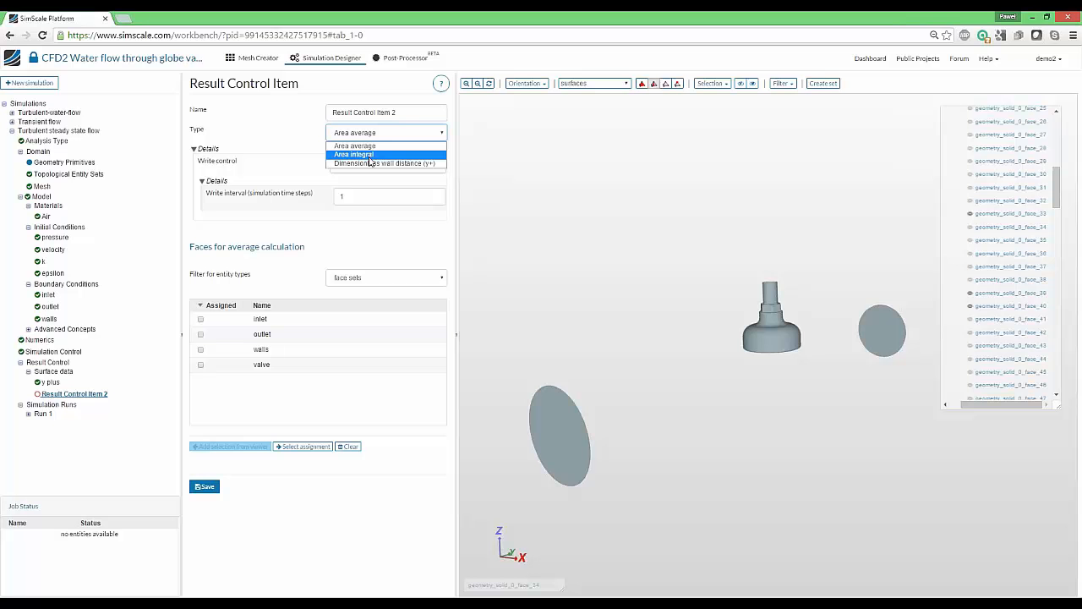
click(363, 154)
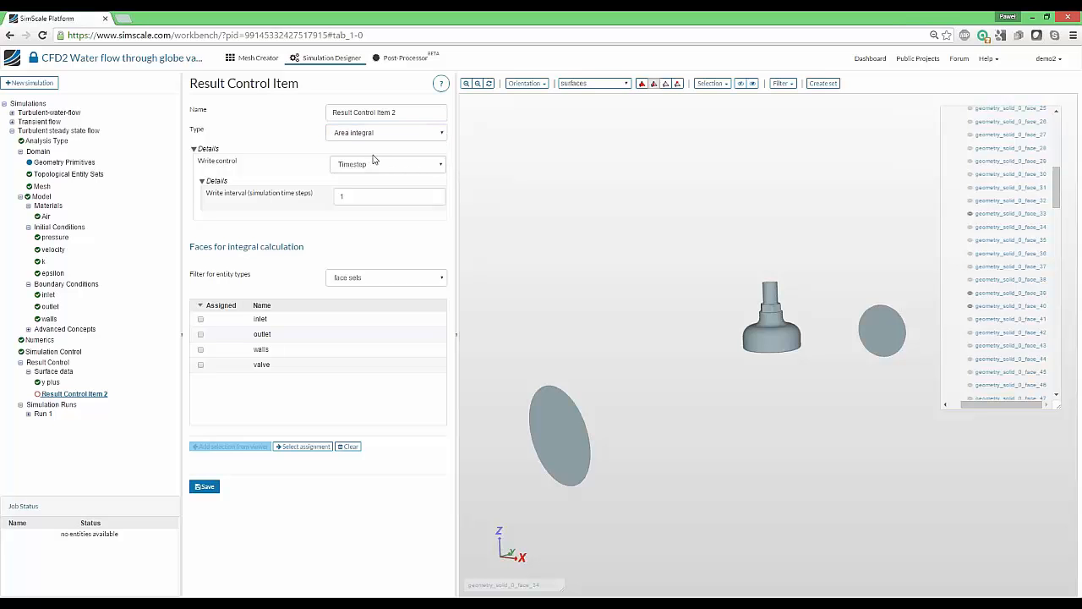
click(558, 435)
click(769, 343)
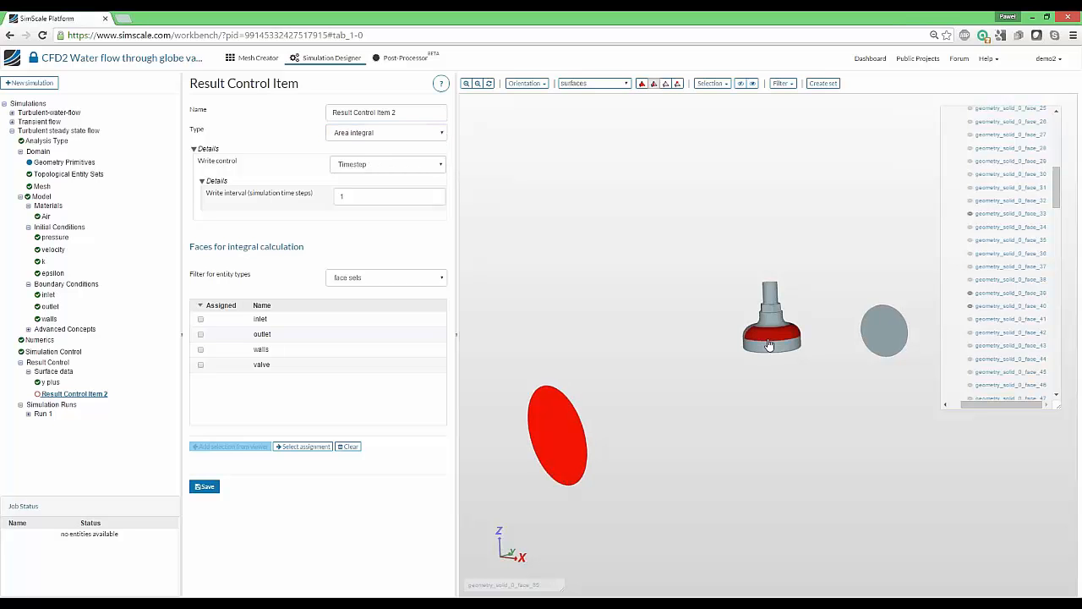
click(768, 341)
click(765, 340)
click(764, 346)
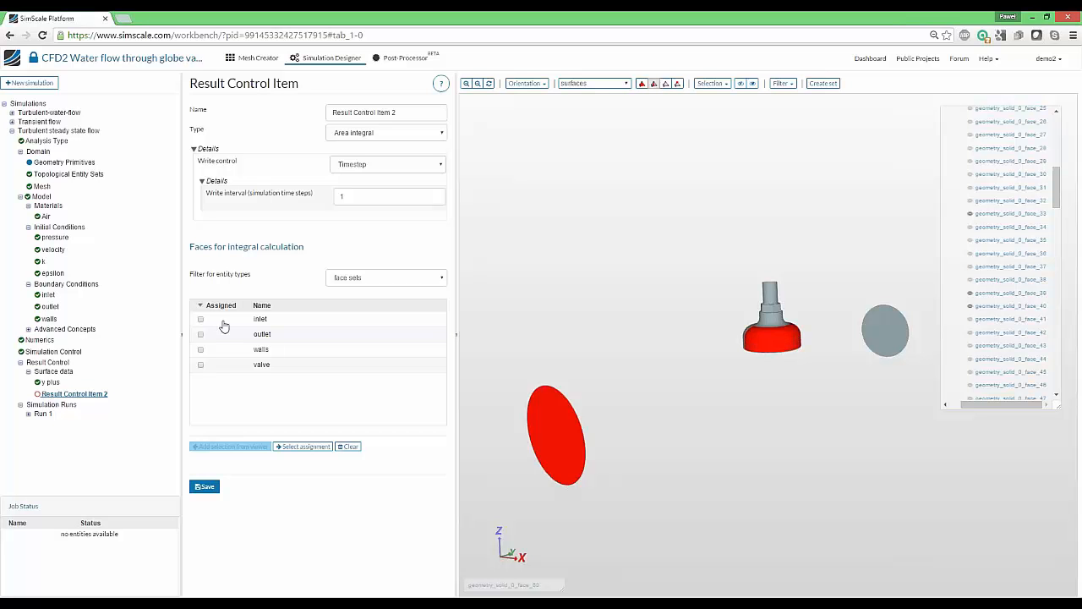
click(59, 365)
click(645, 130)
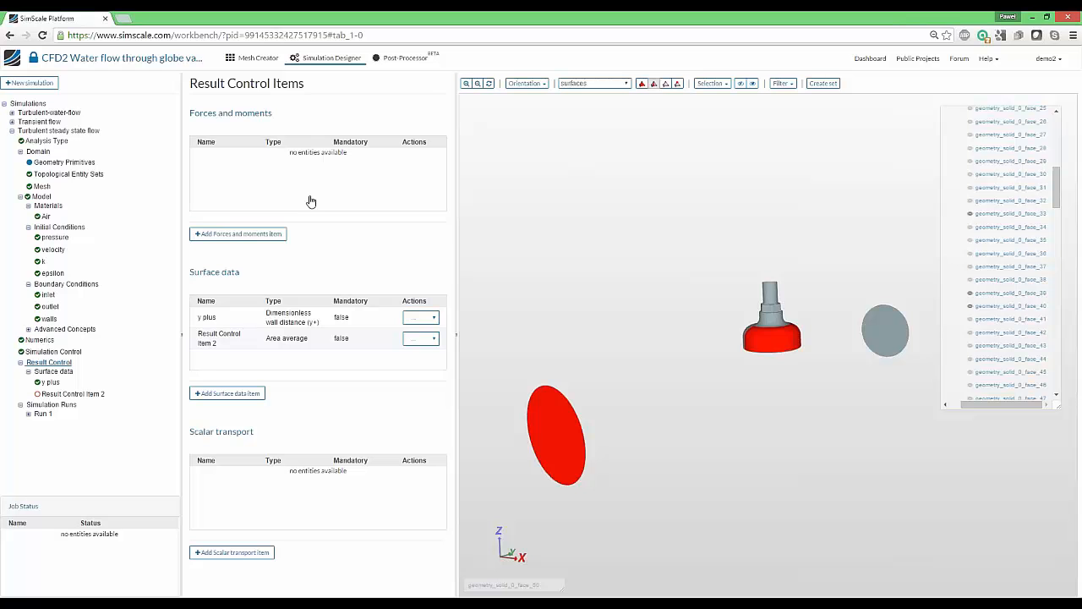
Add a Forces and moments item, keeping Forces and moments as its type
click(254, 234)
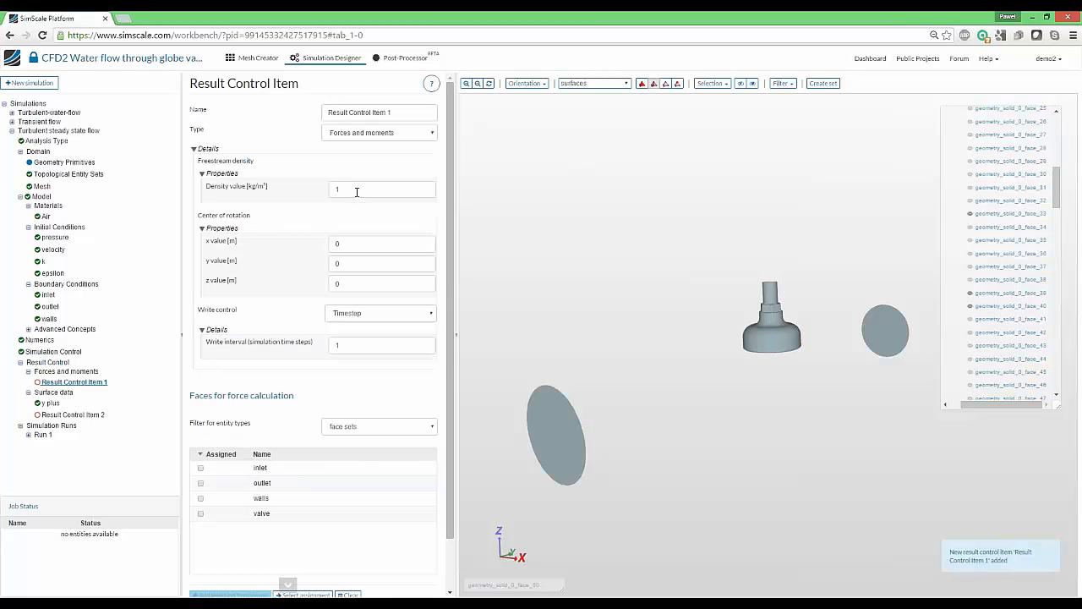
click(377, 133)
click(379, 149)
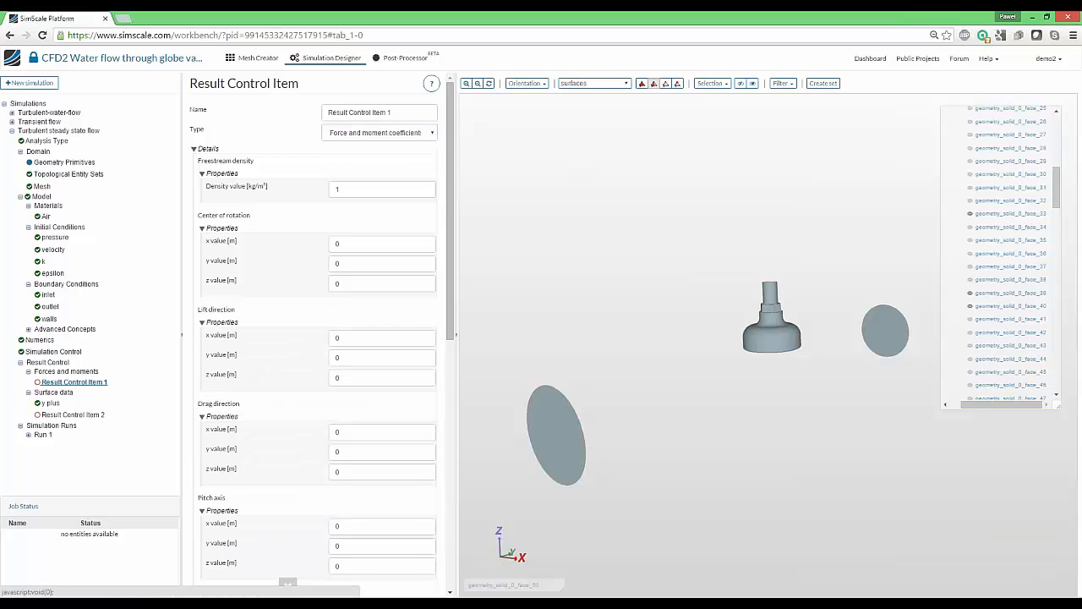
click(386, 133)
click(382, 146)
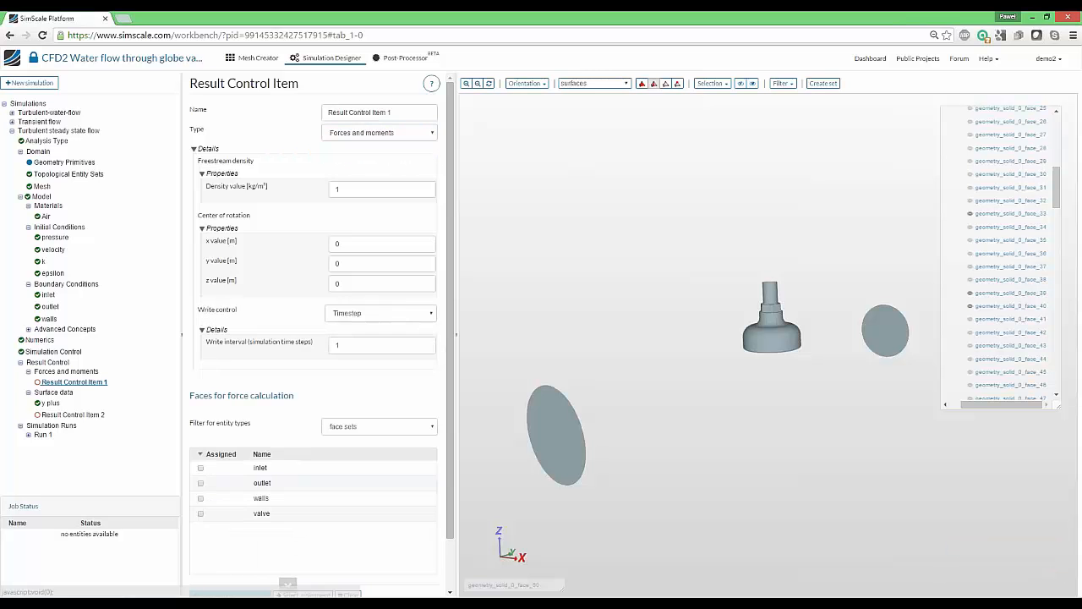
scroll(311, 186, down, 2)
Set the entity filter to individual faces and pick the large left pipe face
click(363, 371)
click(363, 373)
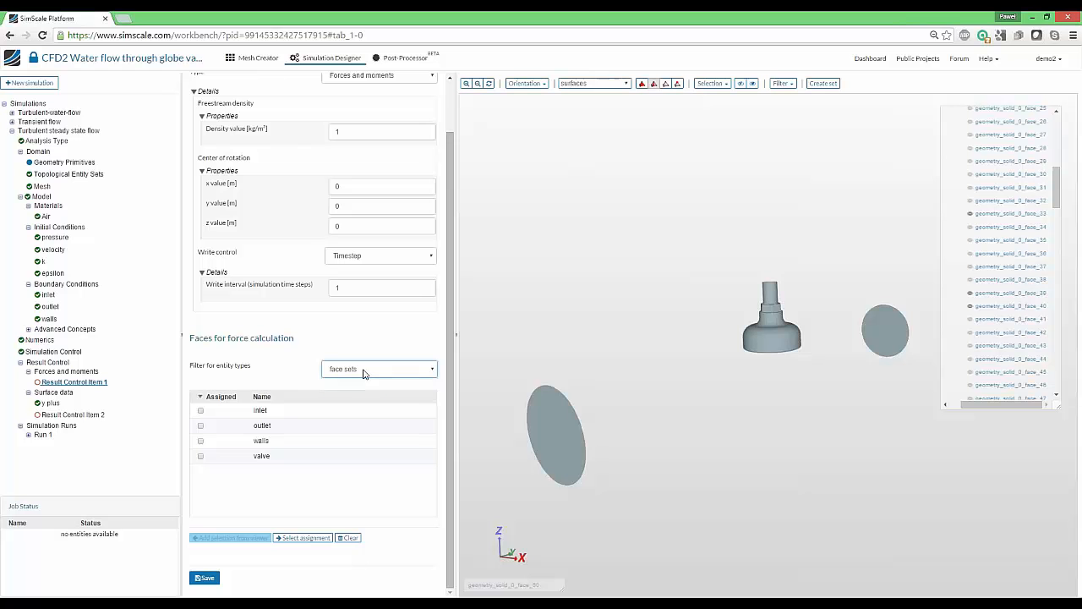
click(363, 374)
click(752, 82)
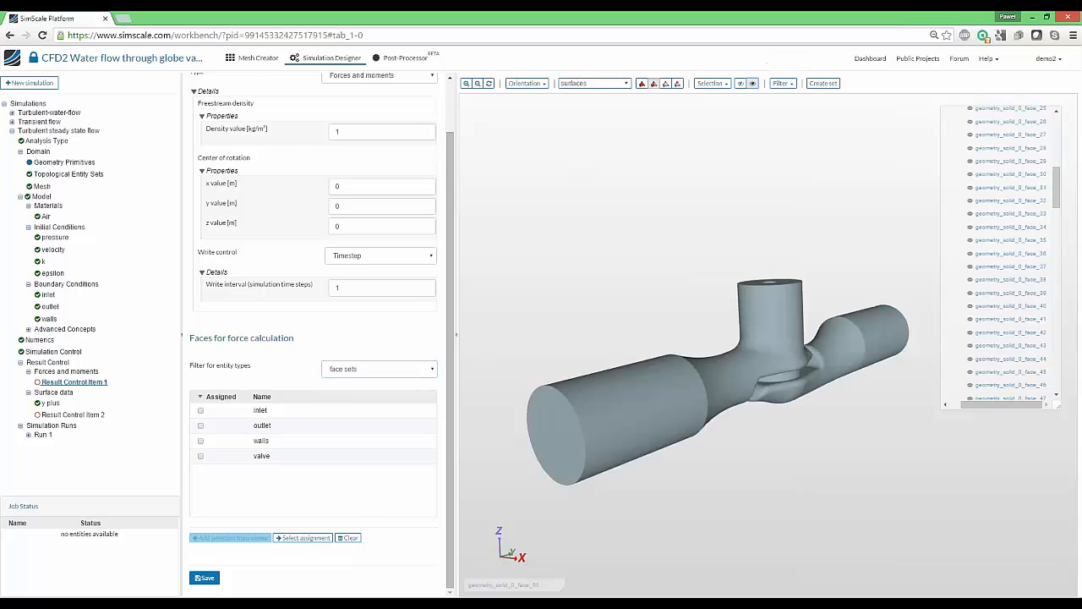
click(378, 369)
click(398, 389)
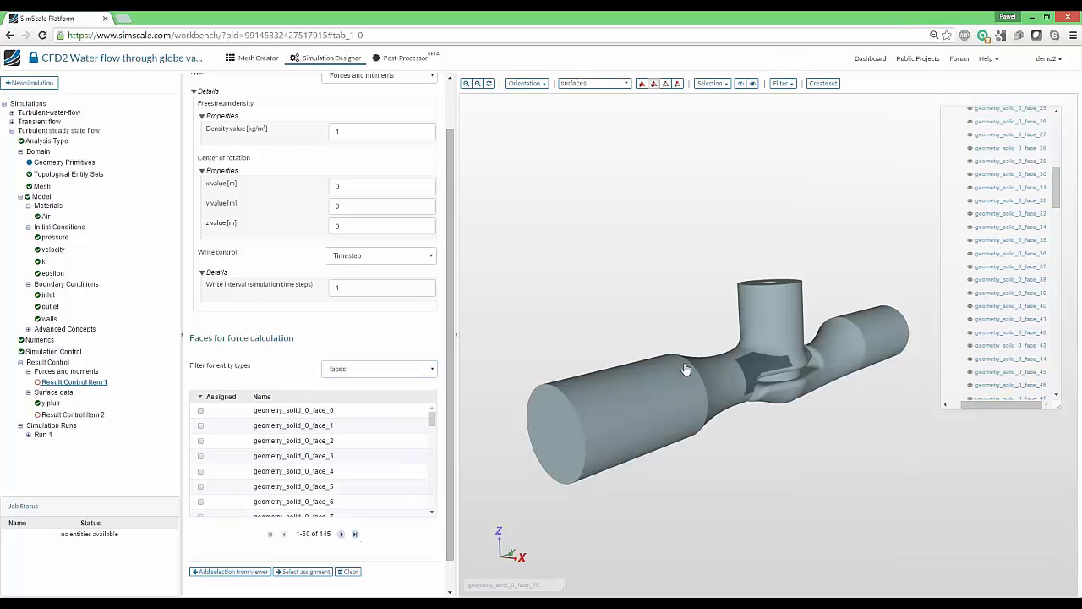
click(607, 402)
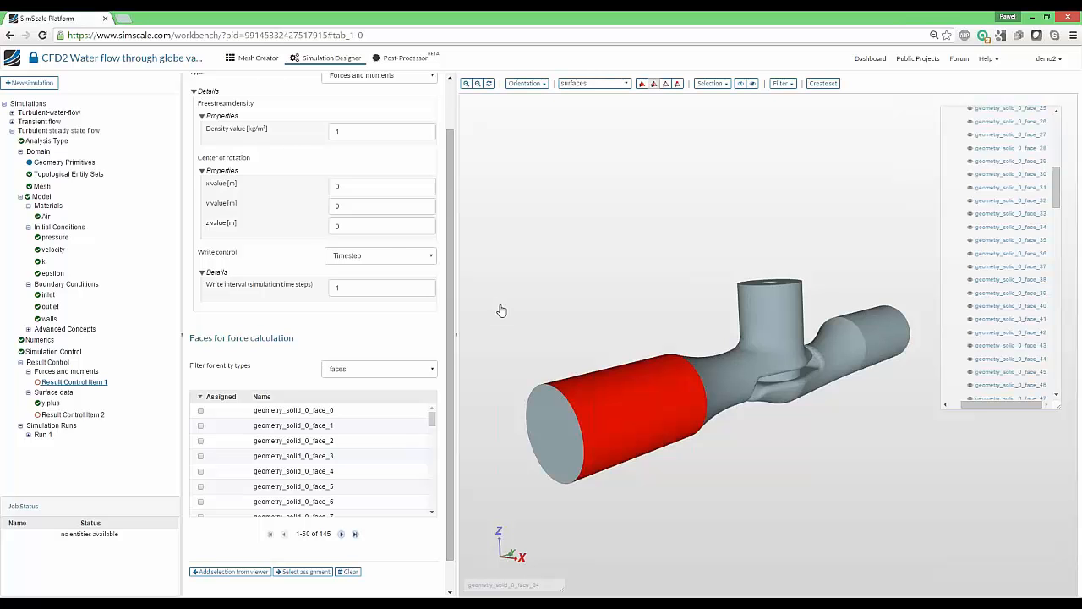
scroll(324, 214, up, 2)
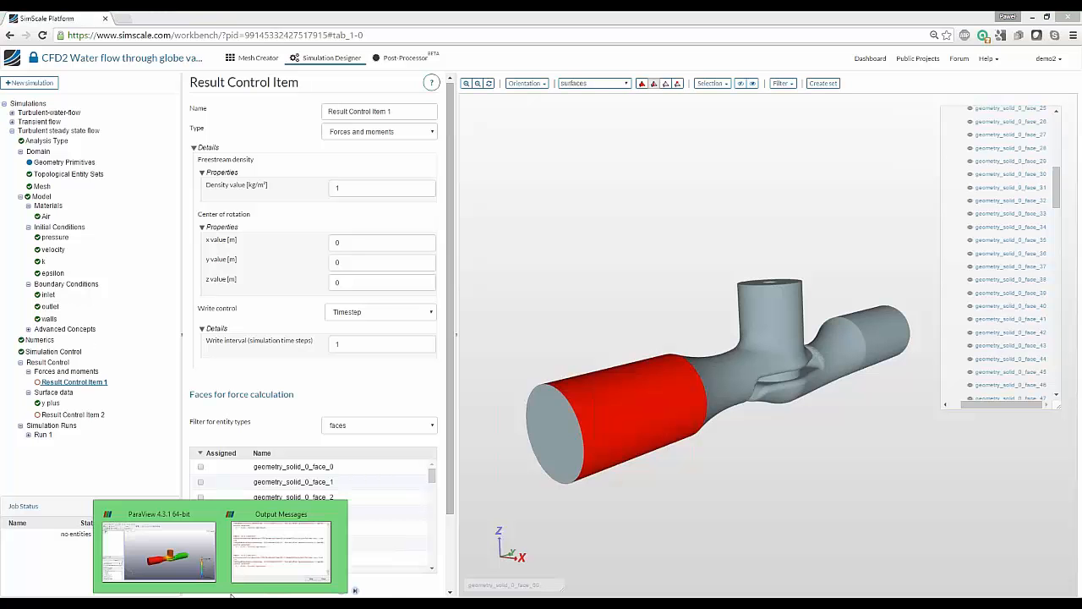
In ParaView, uncheck all Mesh Regions of case.foam
click(196, 551)
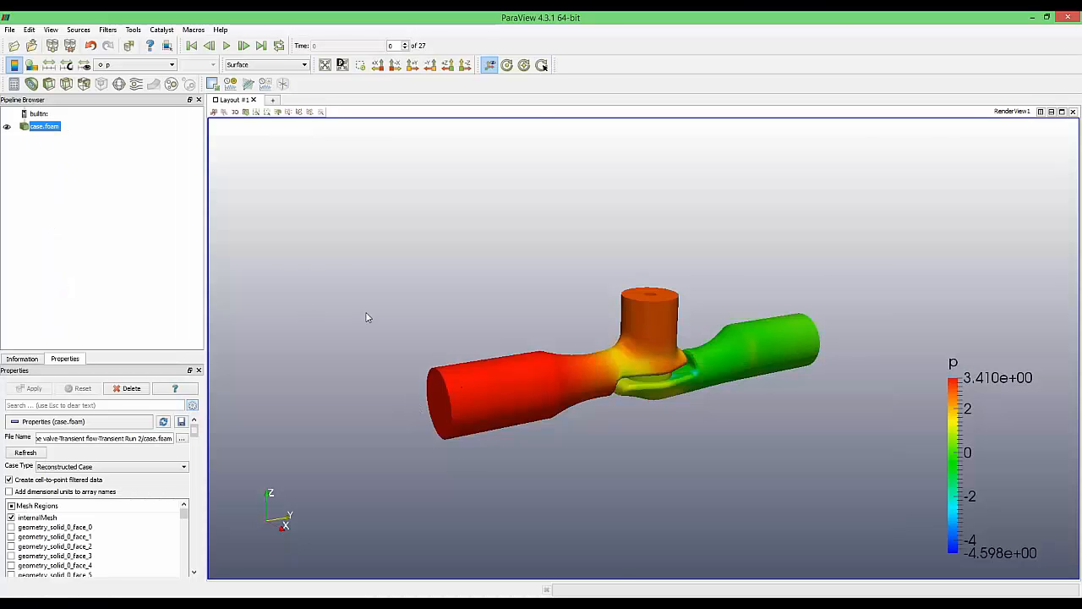
middle_drag(367, 316, 401, 318)
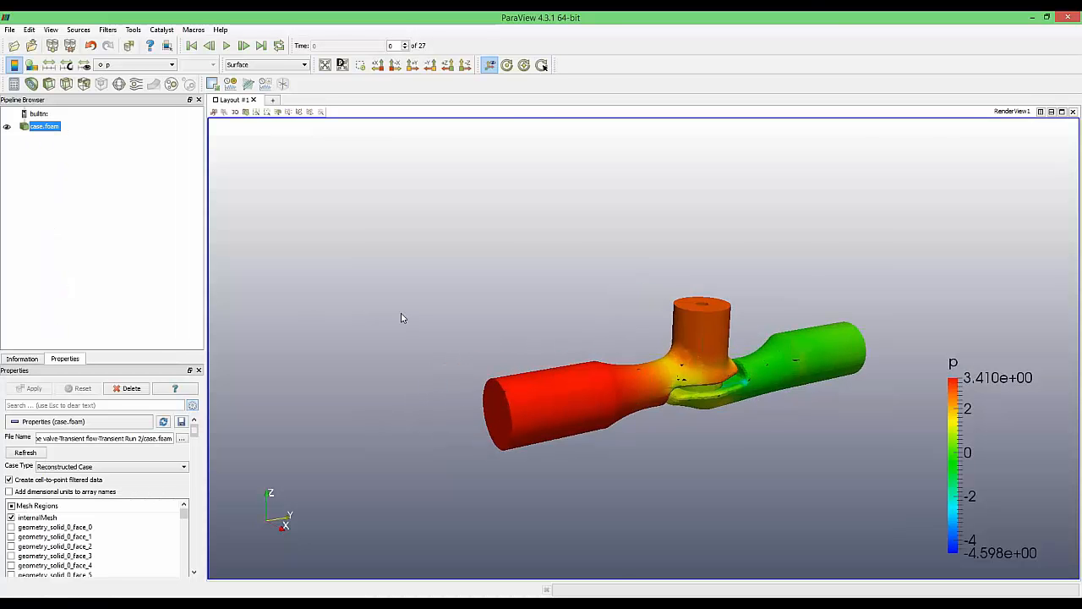
click(11, 506)
click(11, 505)
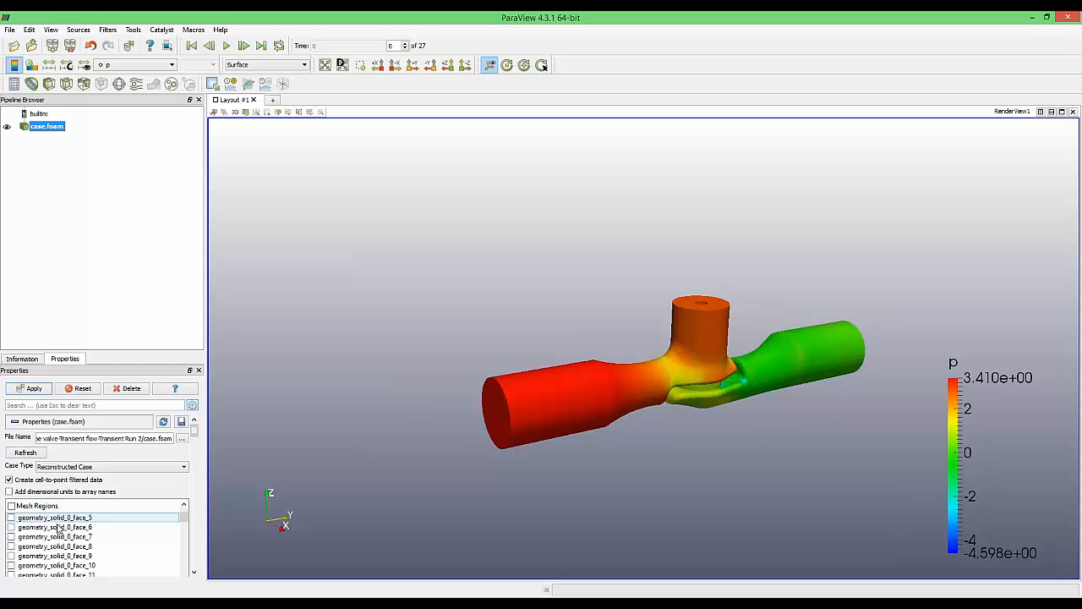
scroll(82, 541, down, 7)
scroll(82, 545, down, 4)
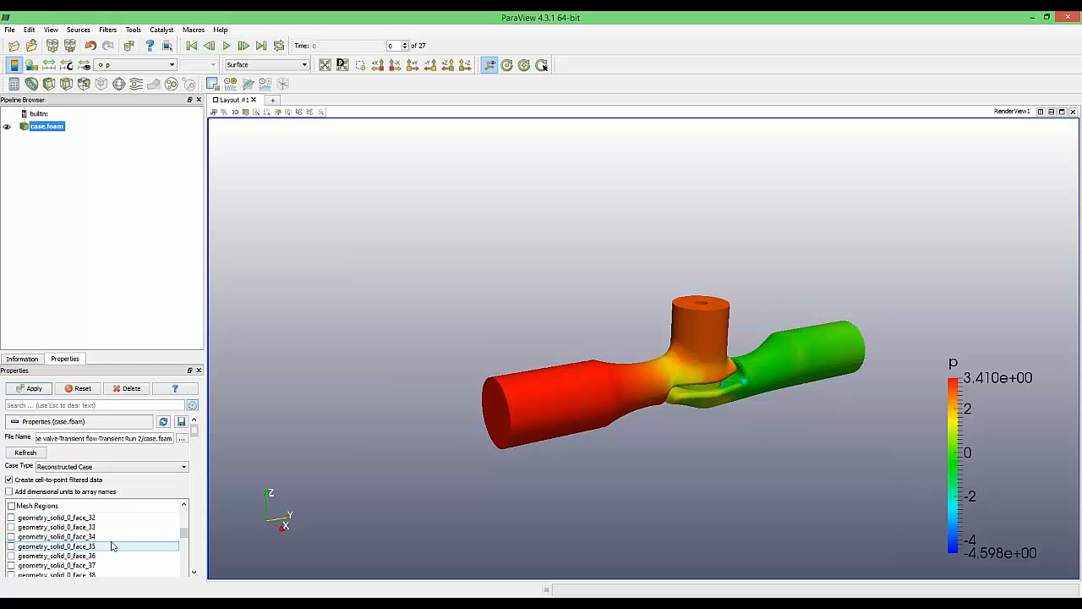
scroll(276, 449, down, 2)
scroll(276, 449, down, 1)
scroll(169, 497, down, 3)
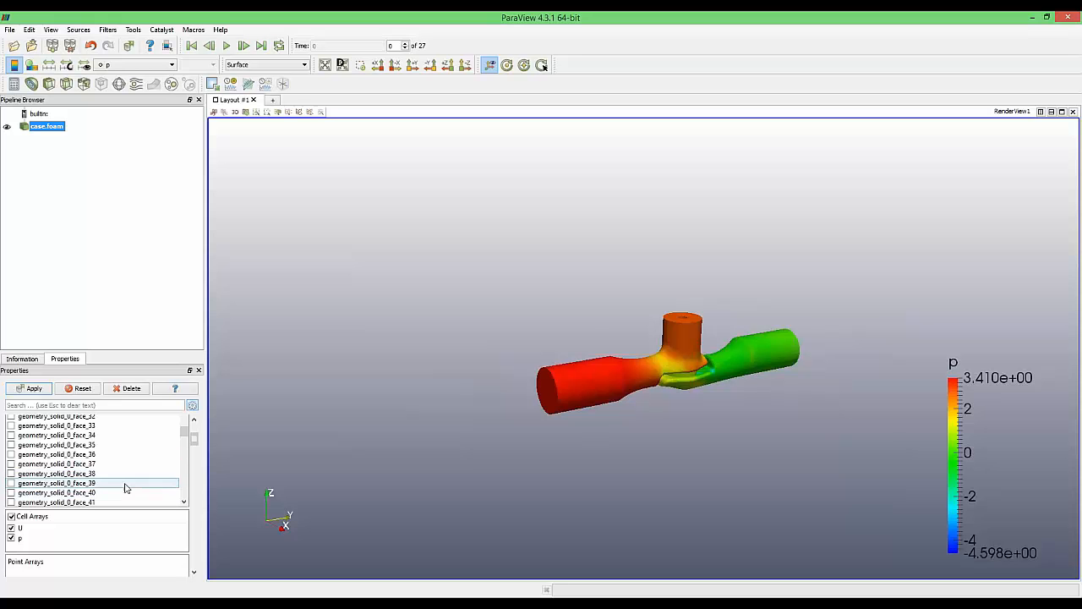
scroll(128, 474, down, 1)
Include plug face regions geometry_solid_0_face_33, 39 and 155, and stop loading the U array
click(127, 425)
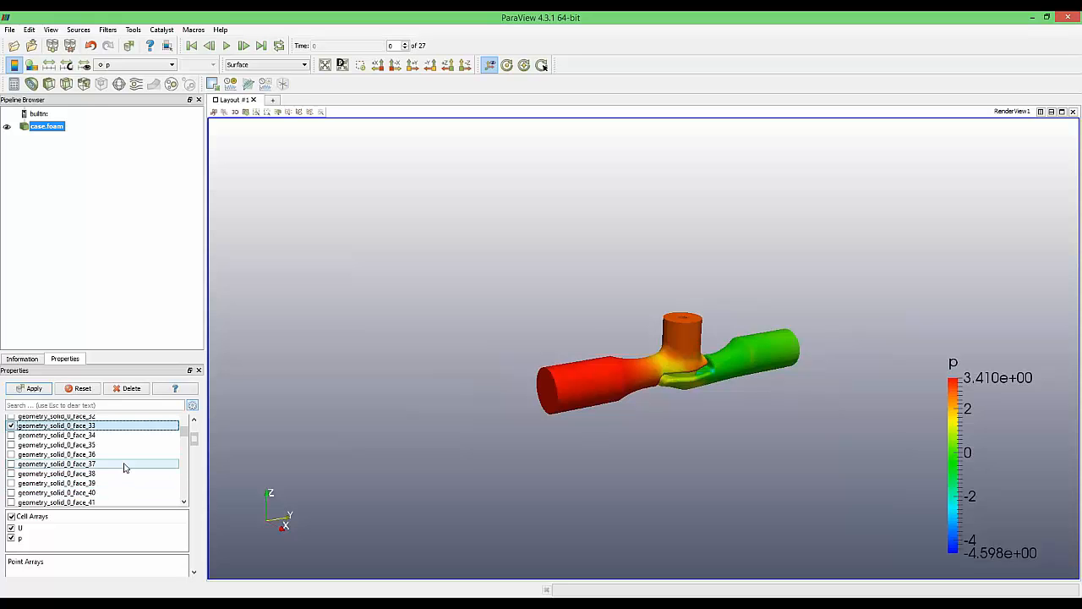
click(124, 475)
click(125, 484)
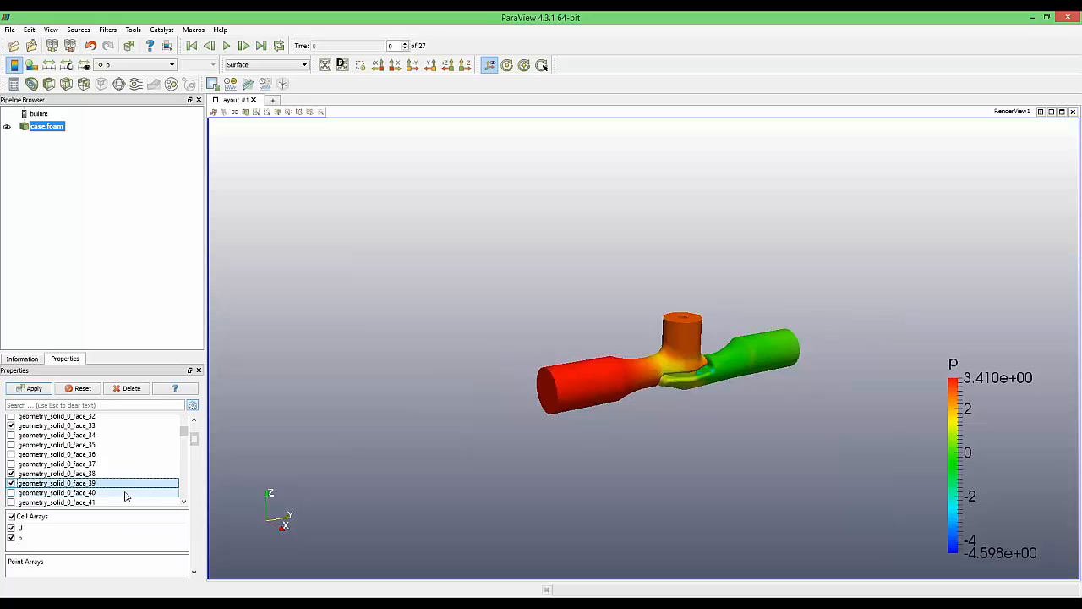
click(126, 474)
scroll(121, 477, down, 15)
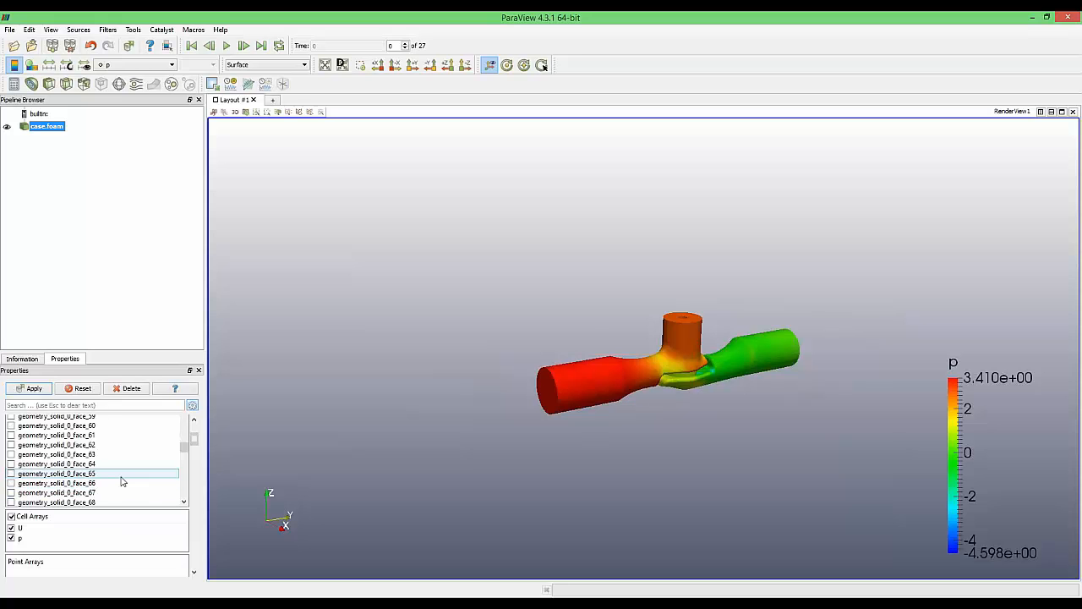
scroll(122, 446, down, 20)
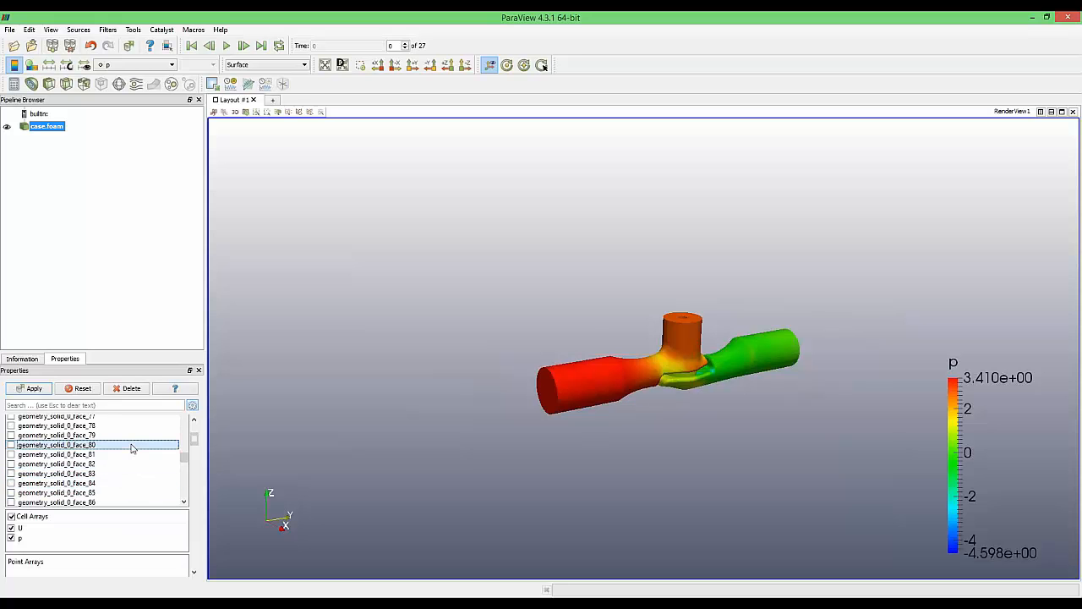
scroll(113, 494, down, 5)
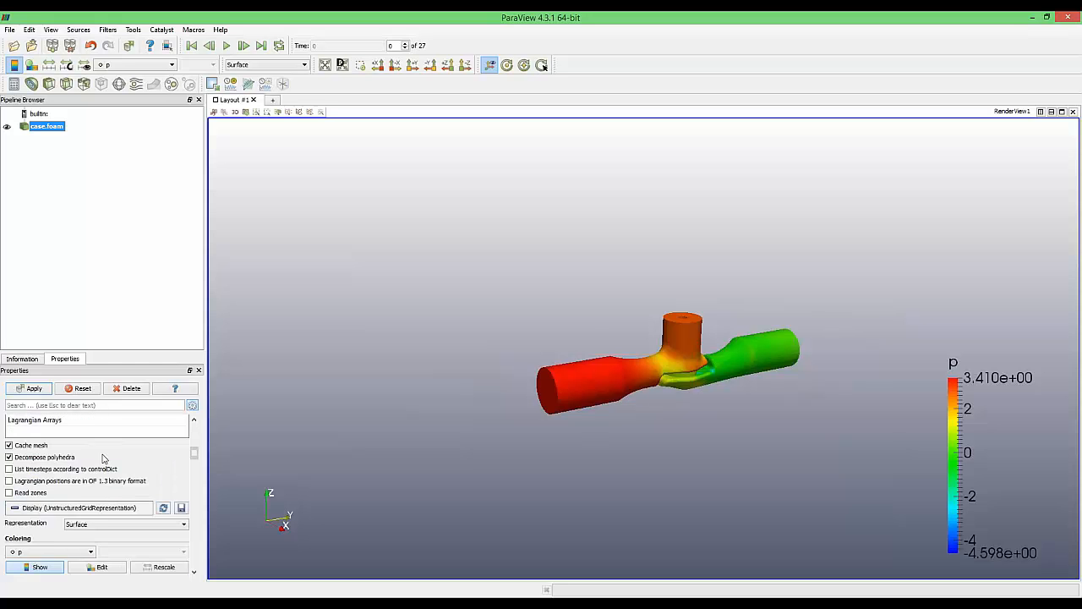
scroll(103, 458, up, 3)
click(87, 425)
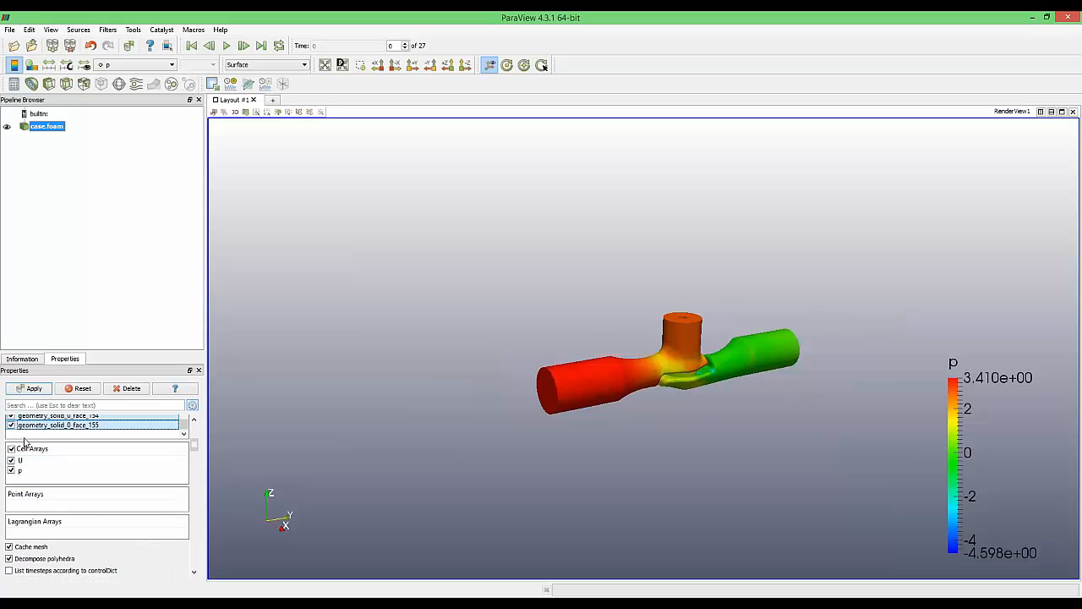
click(11, 459)
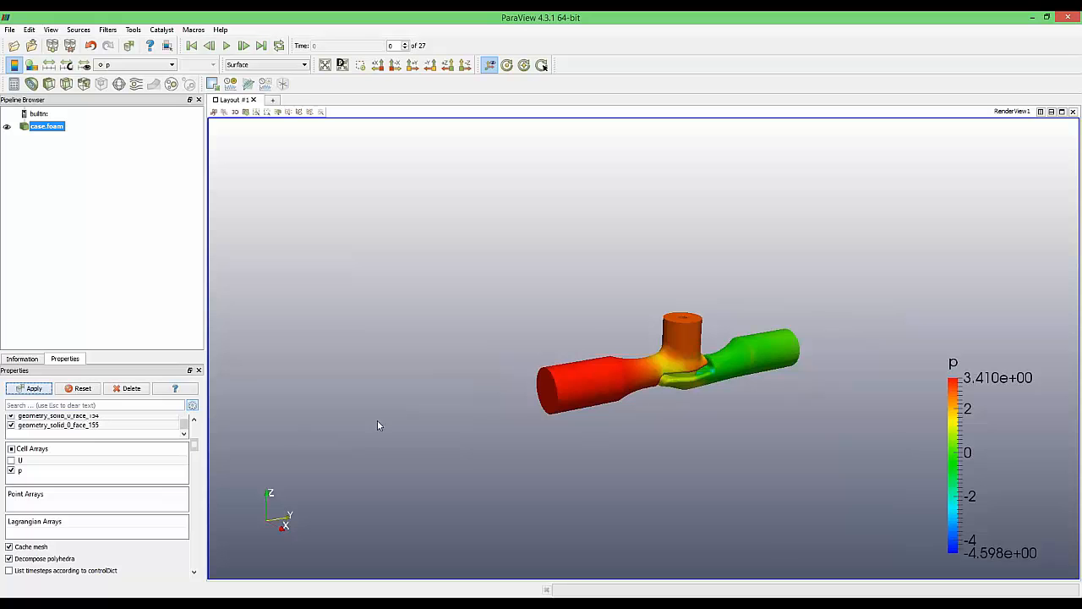
Exclude geometry_solid_0_face_80, apply the changes, and zoom onto the plug surface
scroll(684, 378, up, 1)
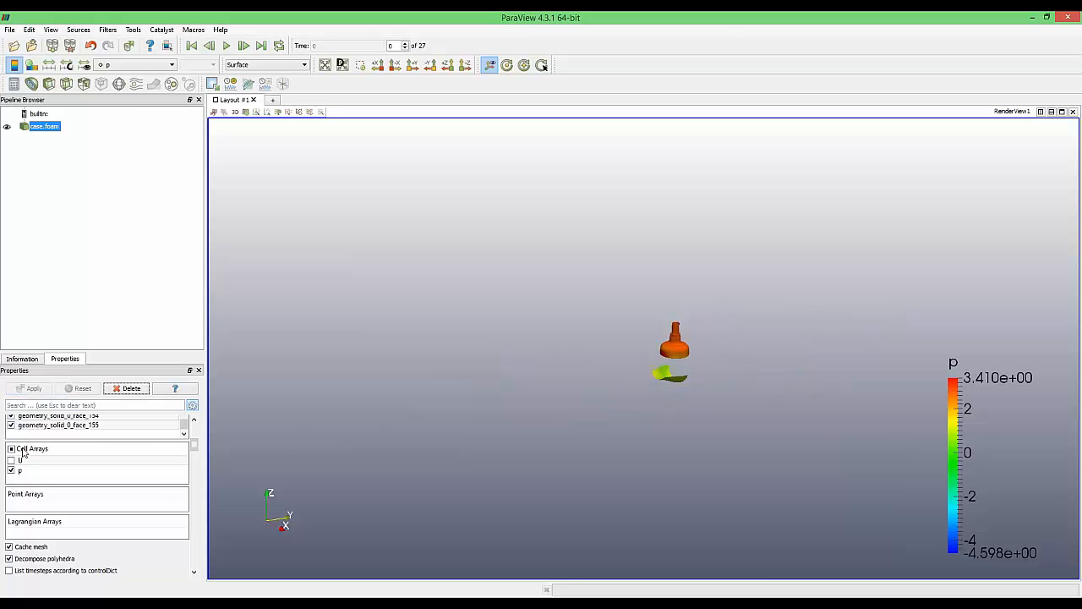
scroll(148, 437, up, 3)
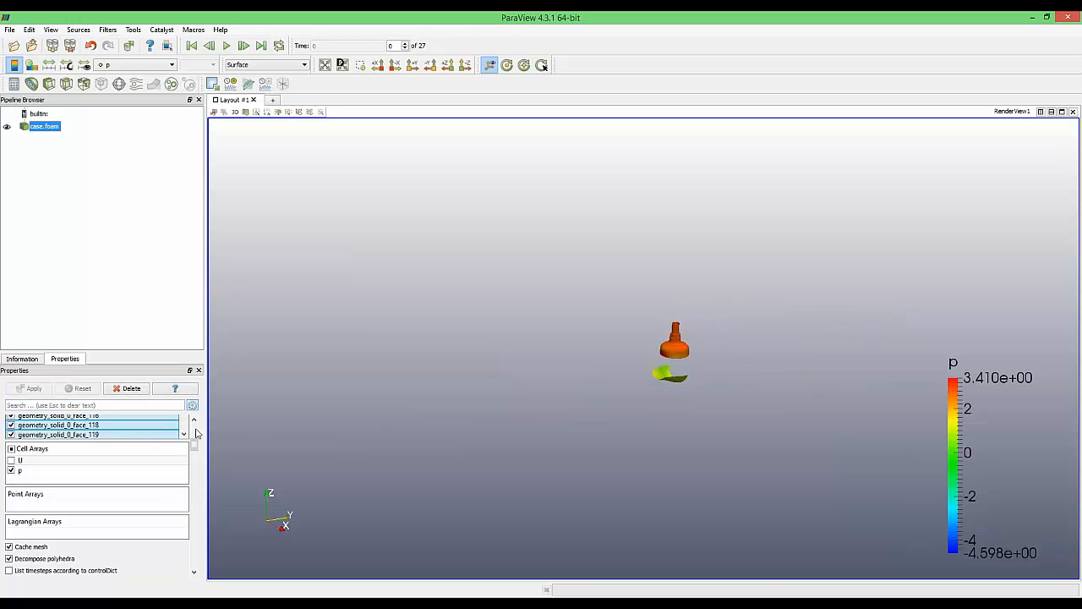
scroll(195, 427, up, 2)
scroll(65, 465, up, 4)
scroll(65, 465, up, 6)
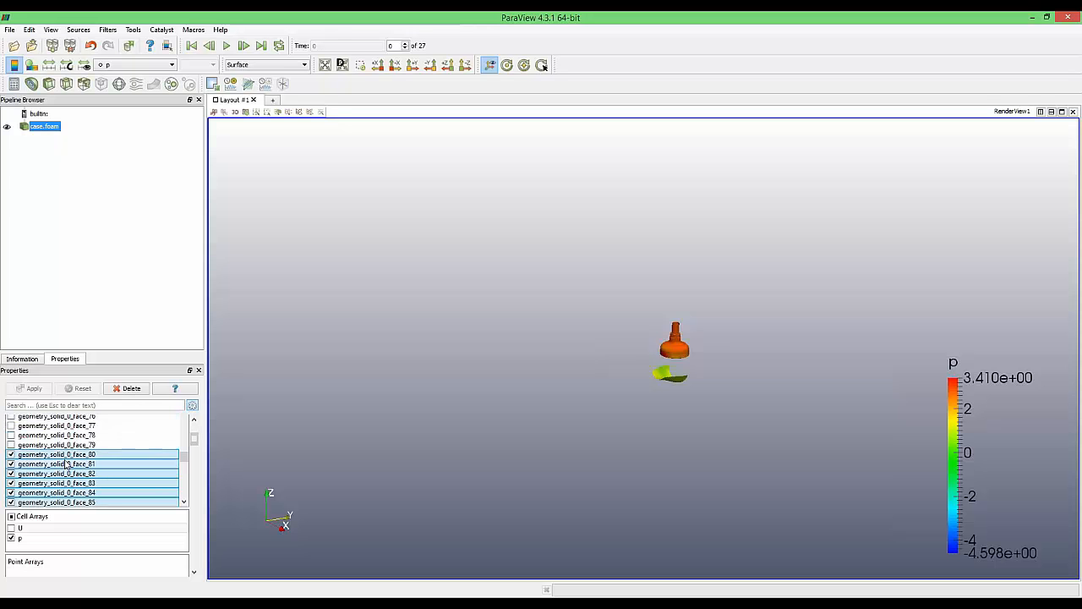
click(95, 483)
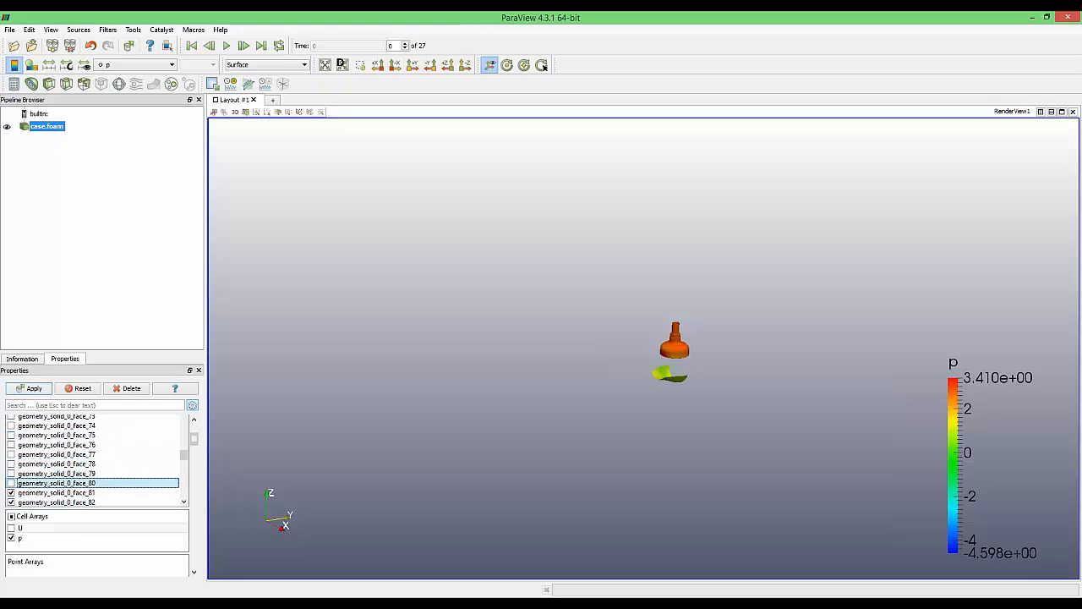
click(29, 388)
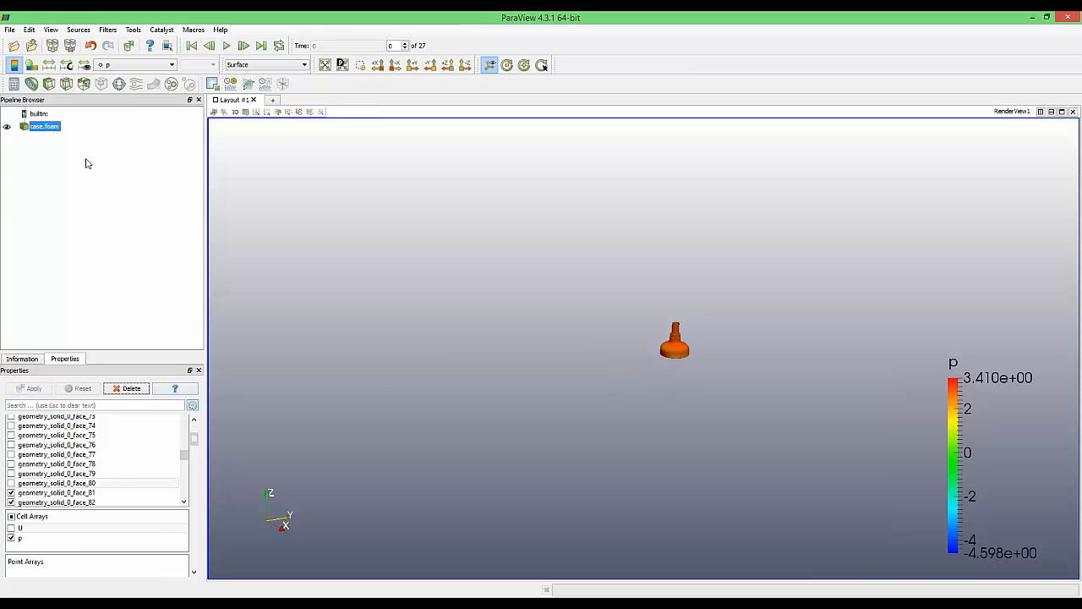
scroll(719, 341, up, 4)
middle_drag(721, 343, 609, 370)
scroll(609, 370, up, 2)
scroll(609, 370, up, 5)
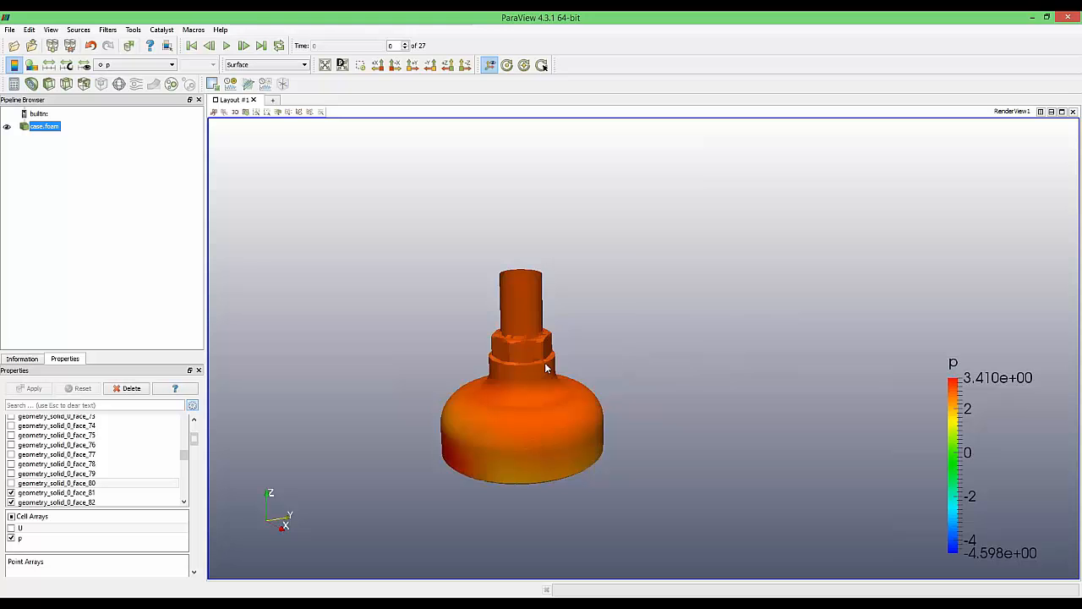
Add a Generate Surface Normals filter with Compute Cell Normals enabled and apply it
key(ctrl+space)
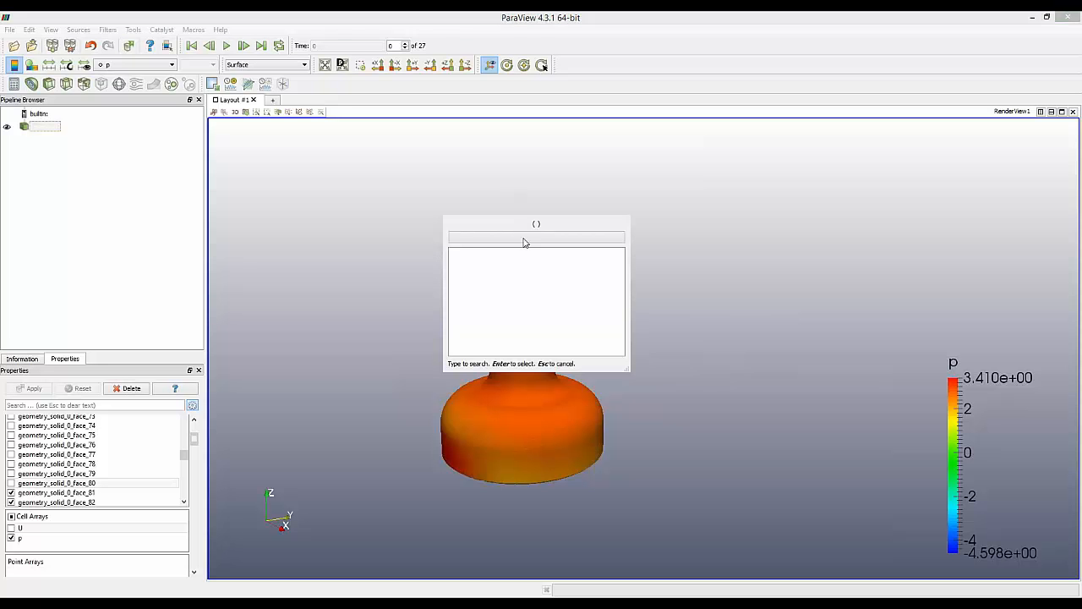
text(gene)
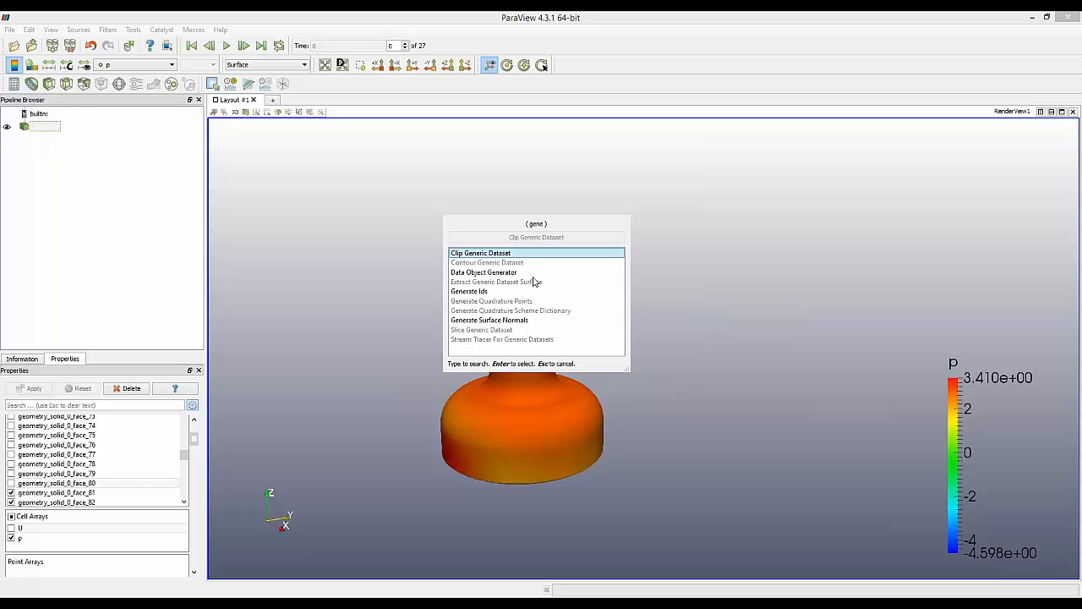
key(Down)
key(Down)
key(Down)
key(Return)
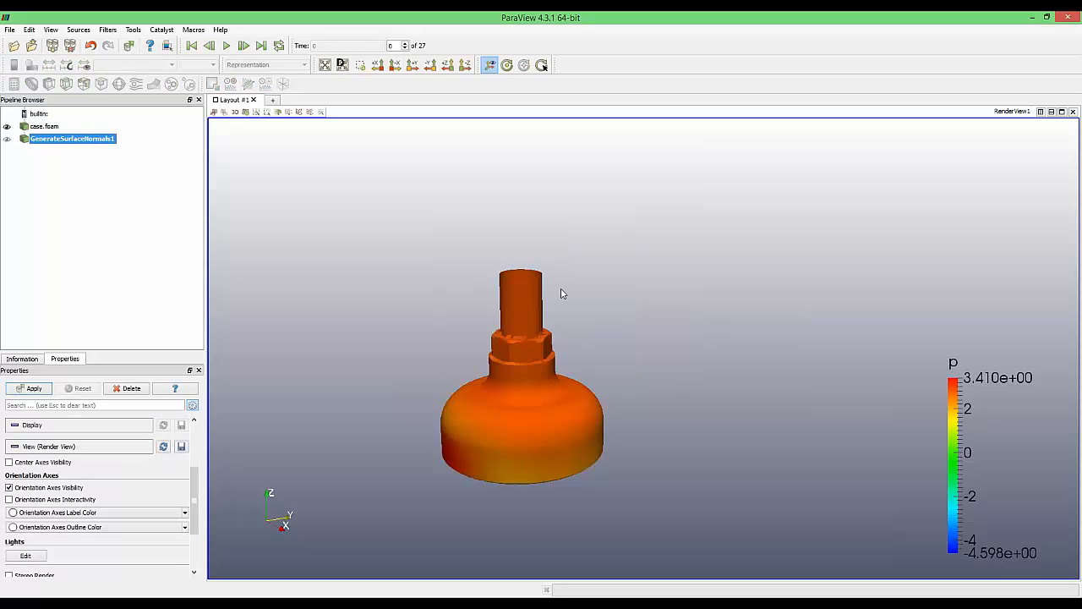
drag(195, 473, 196, 430)
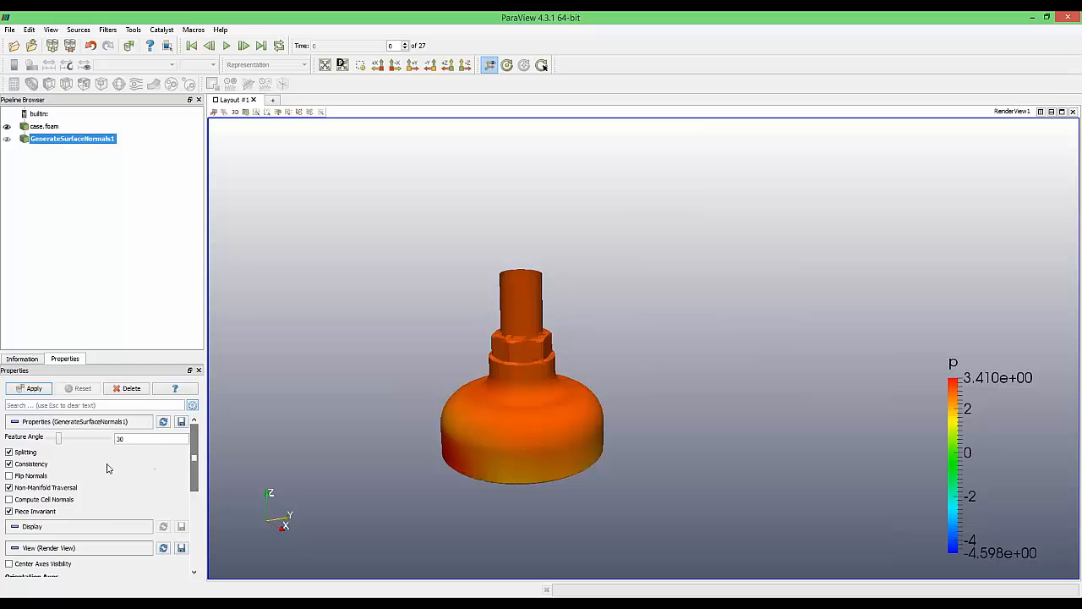
click(49, 506)
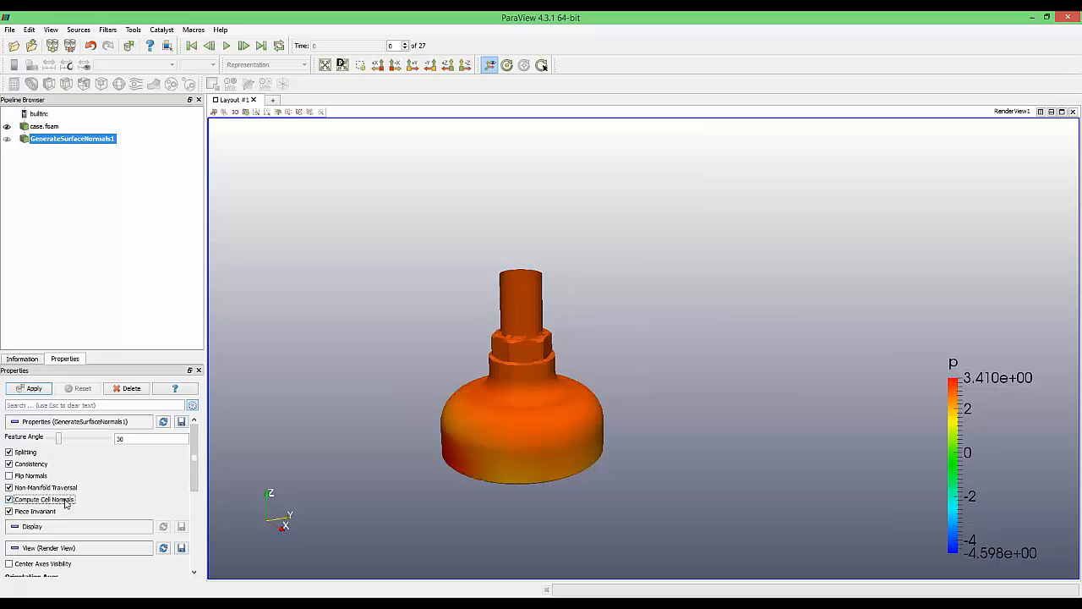
click(37, 389)
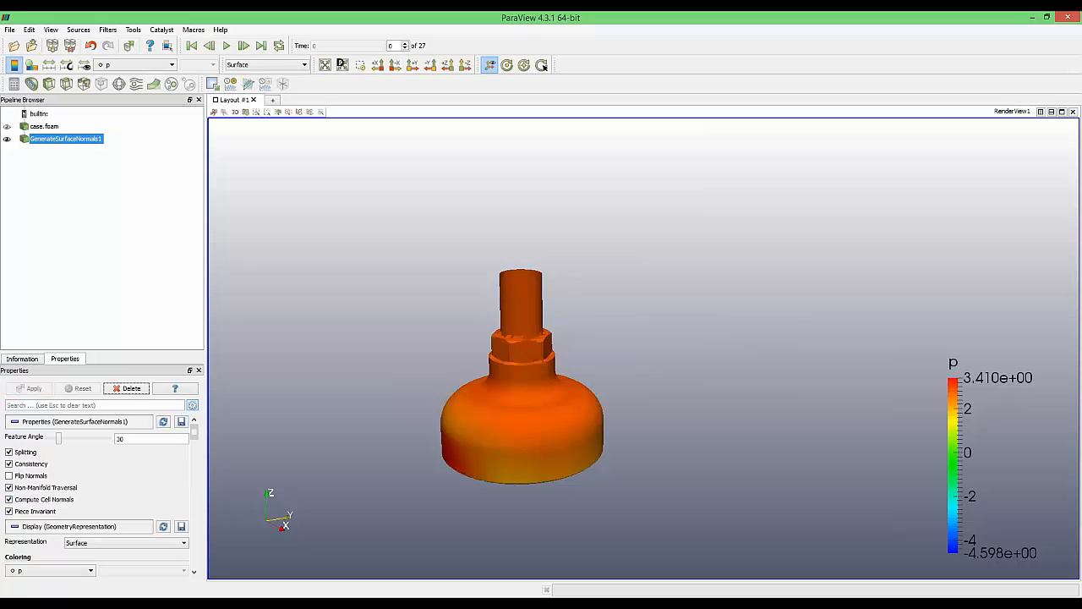
Add a Calculator filter with Attribute Mode set to Cell Data
key(ctrl+space)
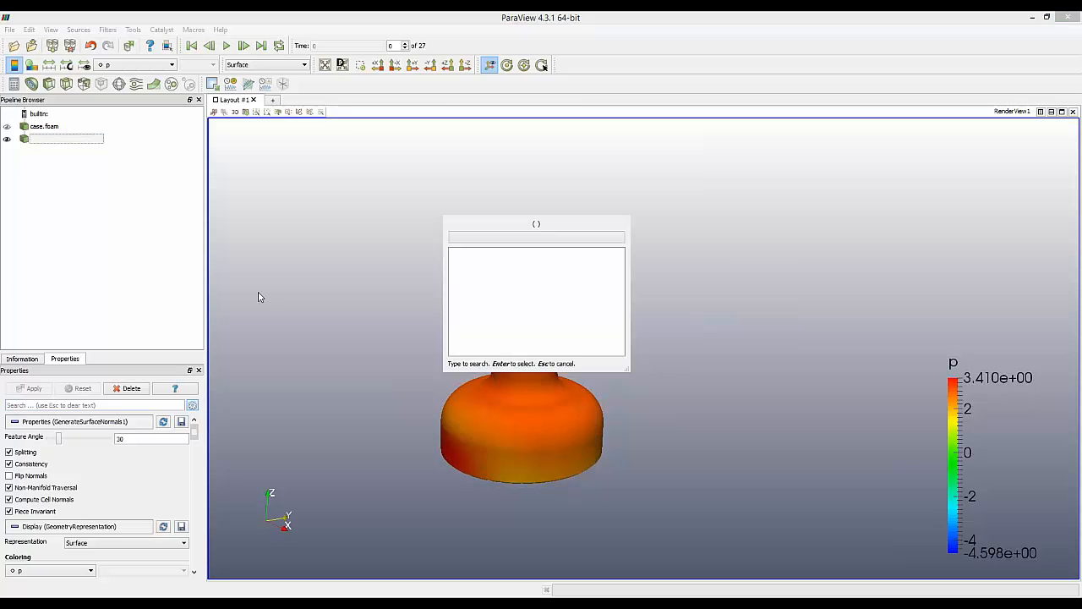
text(calc)
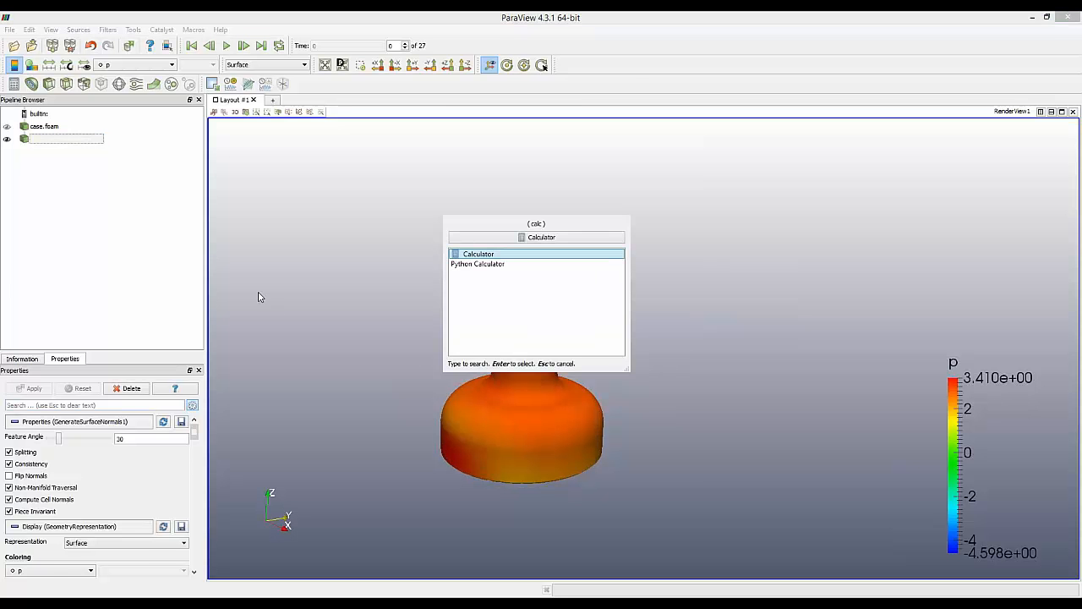
key(Return)
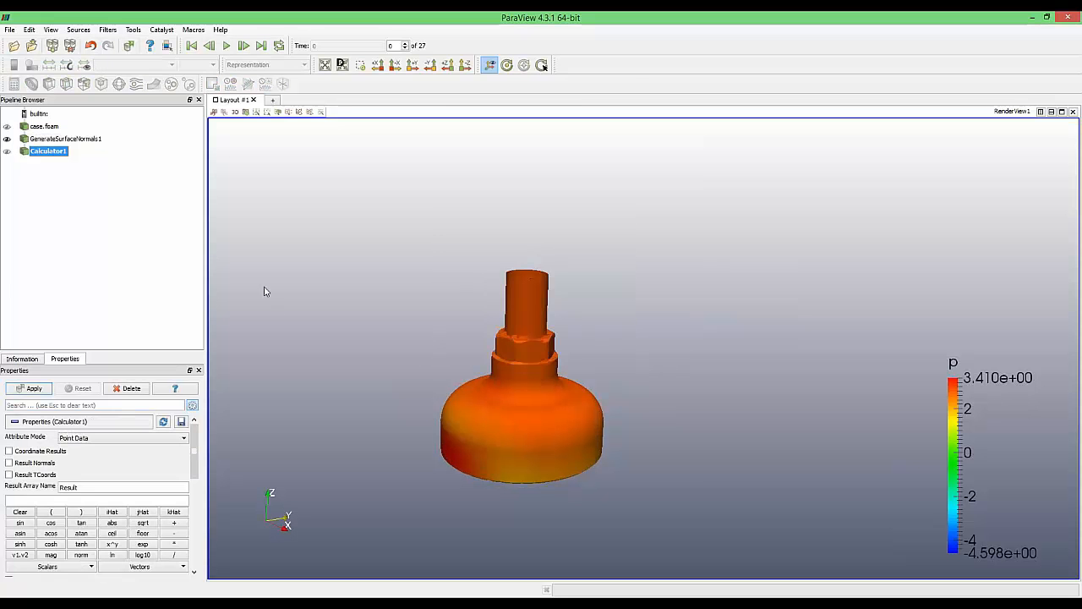
click(122, 437)
click(101, 455)
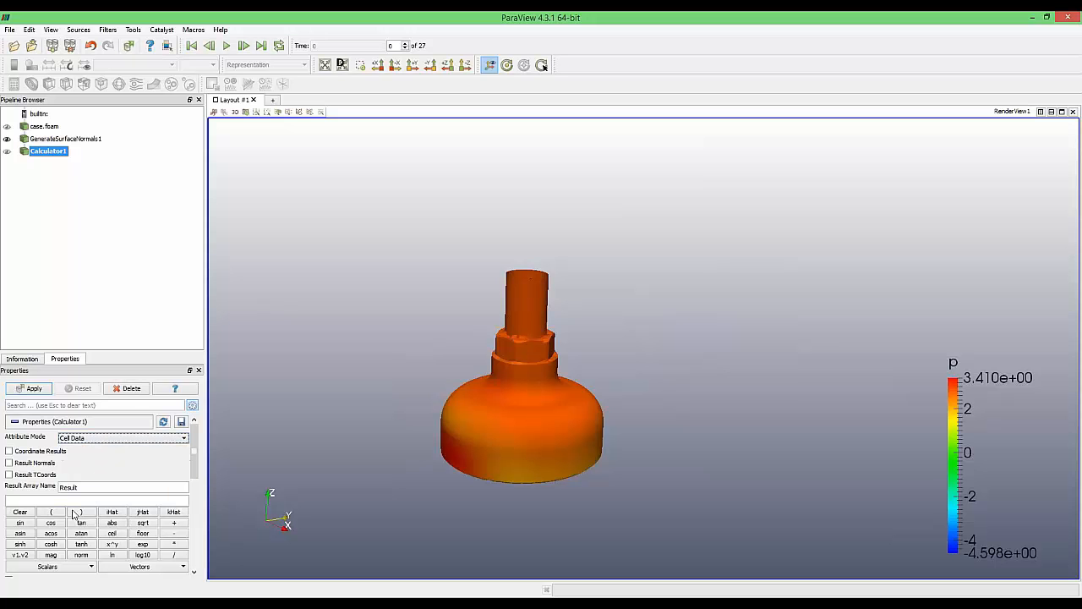
Enter the expression Normals*p and apply the calculation
click(47, 566)
key(Escape)
click(139, 566)
click(127, 580)
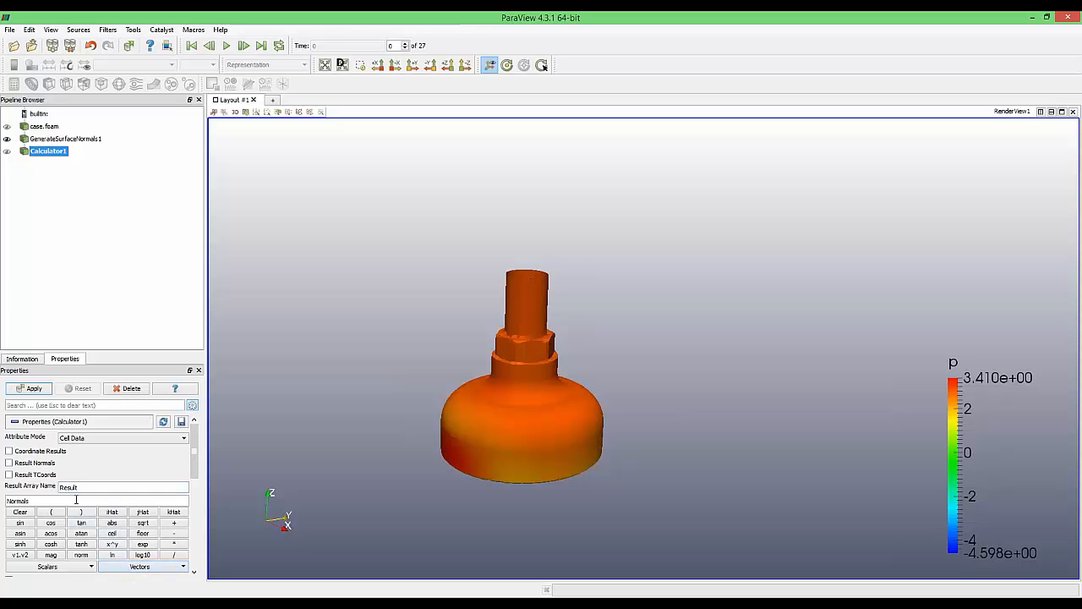
text(*p)
click(82, 567)
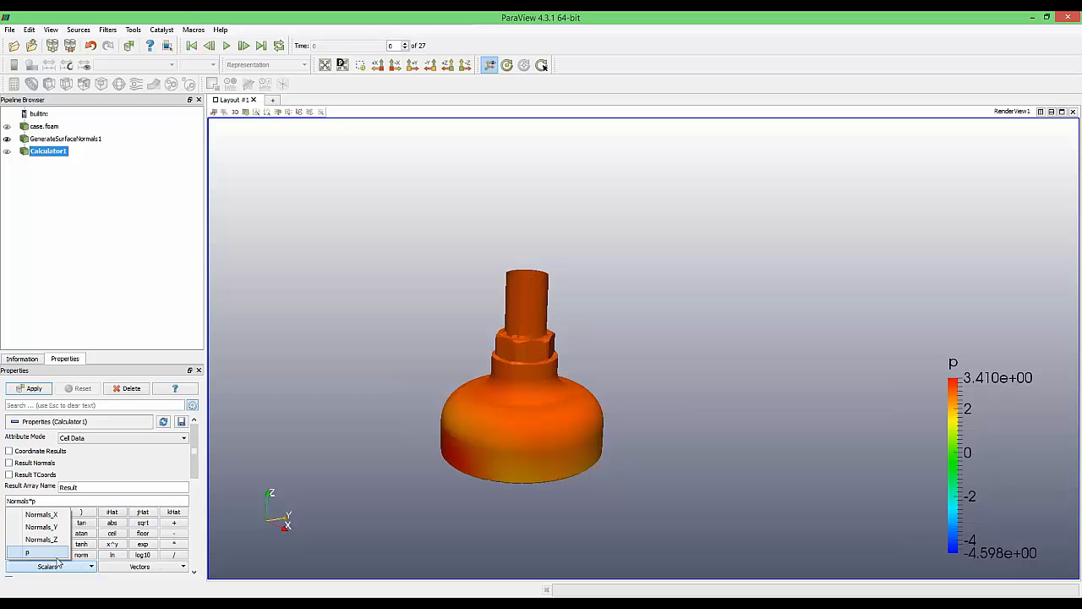
click(114, 483)
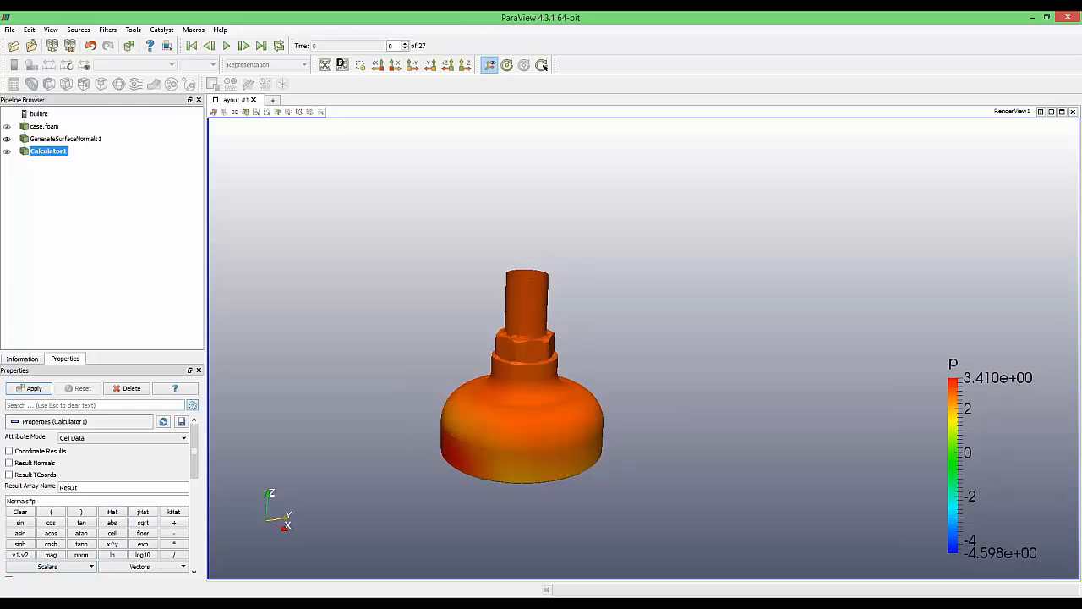
click(30, 388)
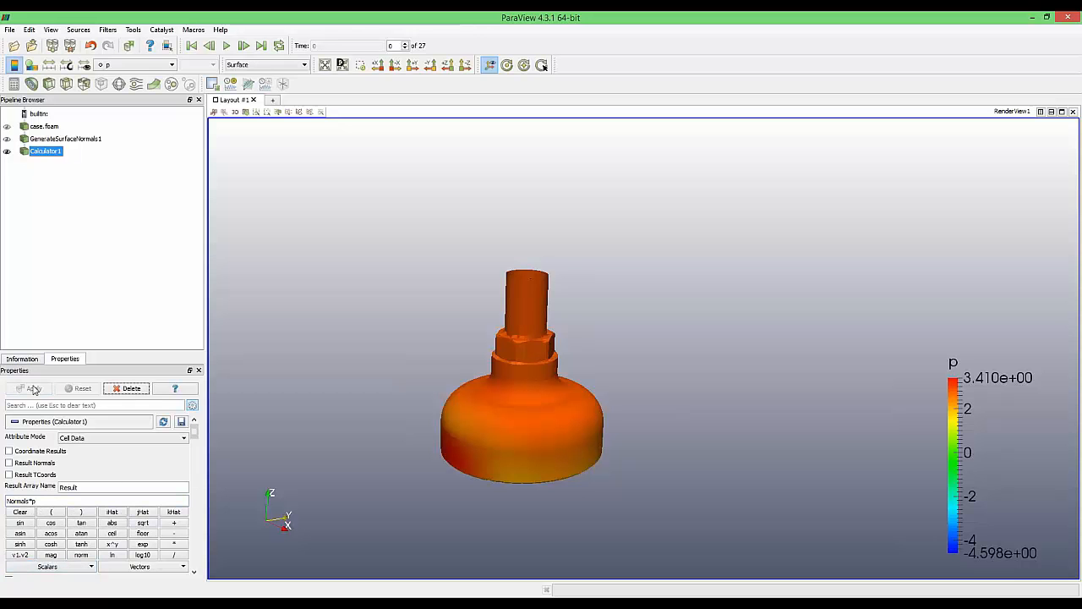
middle_drag(294, 463, 363, 366)
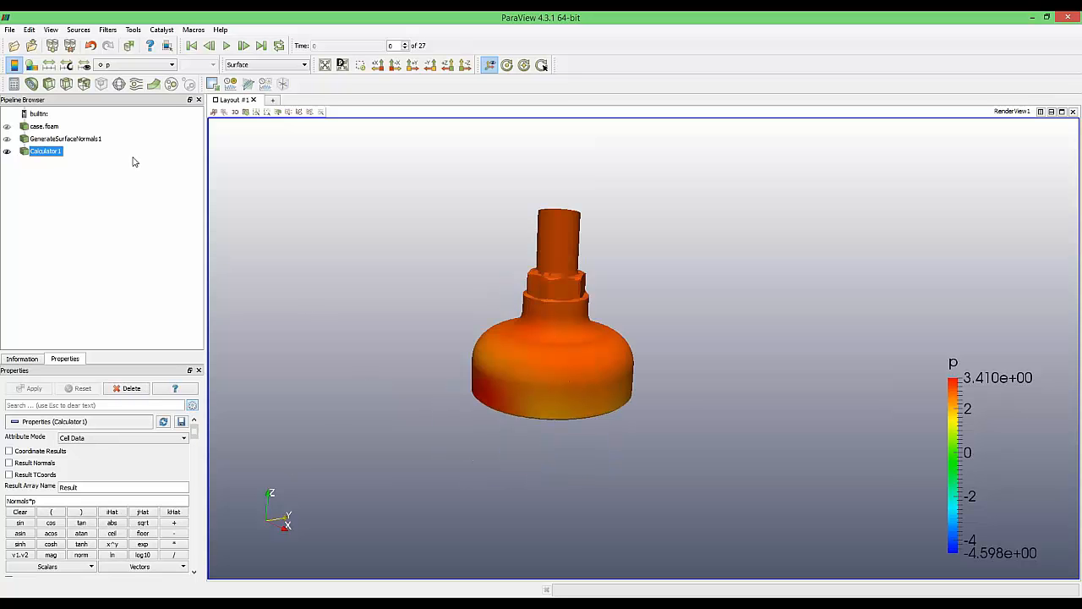
Add and apply an Integrate Variables filter
key(ctrl+space)
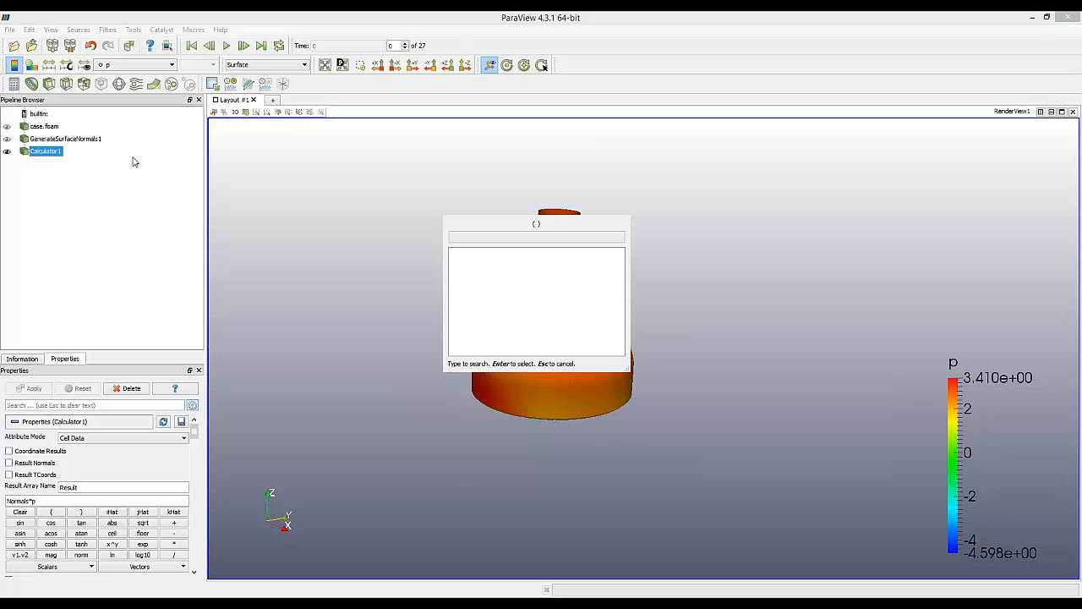
text(inge)
key(BackSpace)
key(BackSpace)
text(te)
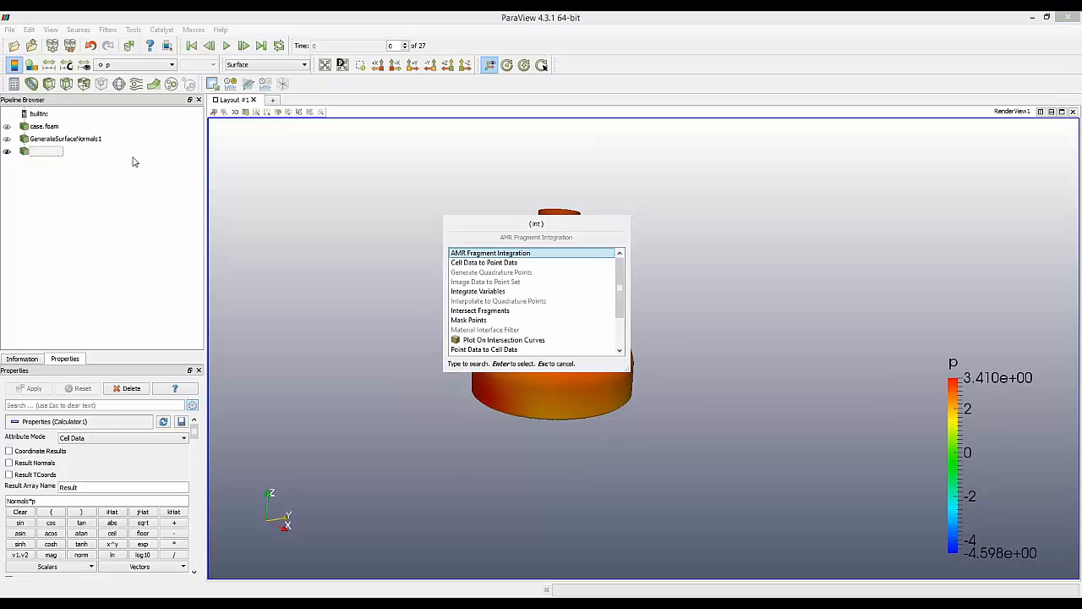
key(Down)
key(Return)
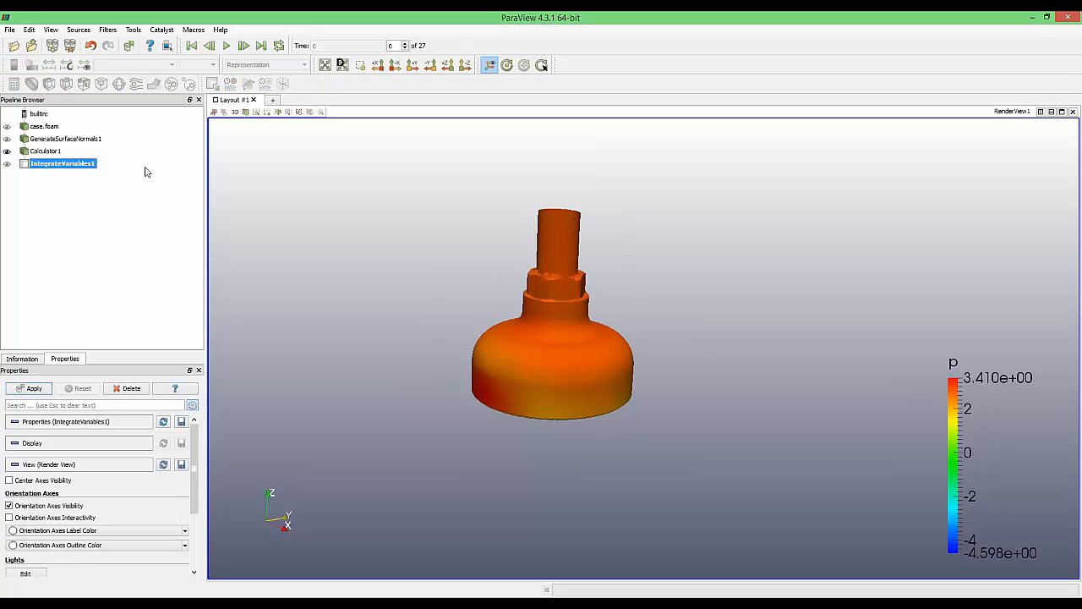
click(32, 388)
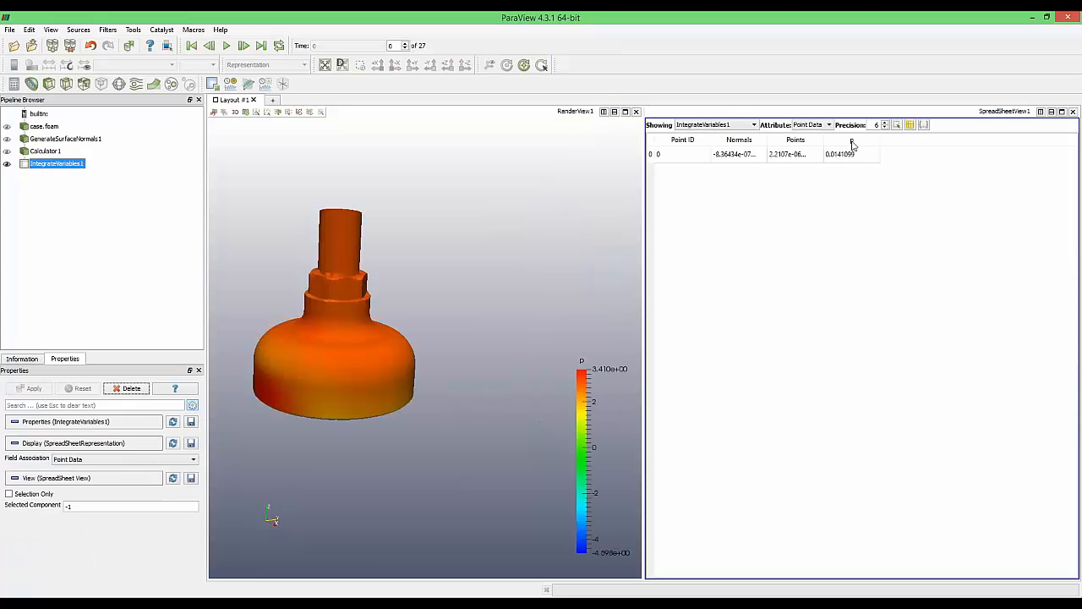
Show cell data in the spreadsheet, widen the Normals and Result columns, and orbit the model
click(825, 125)
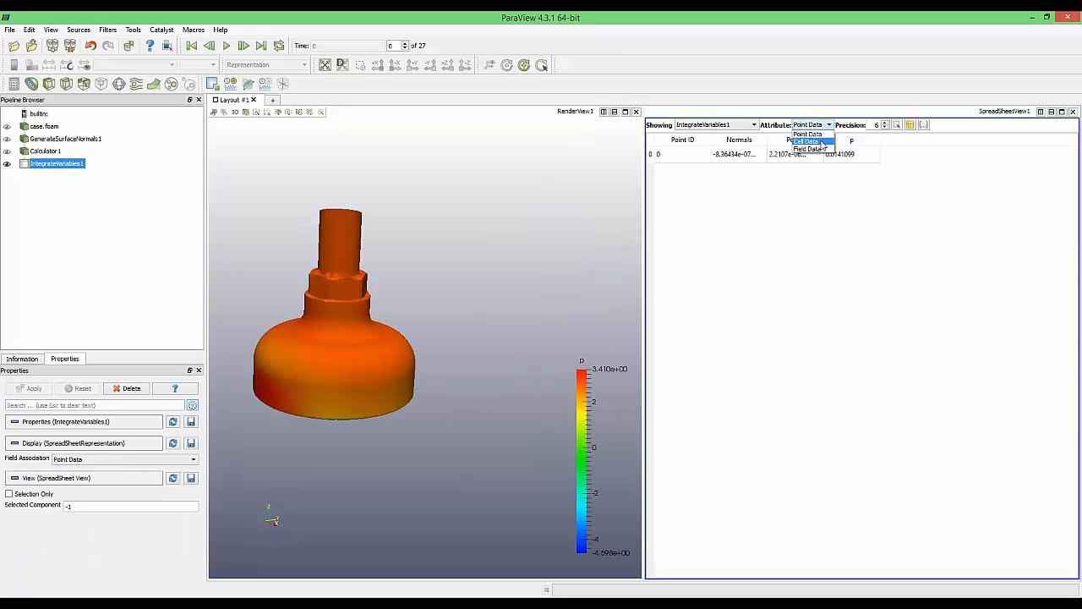
click(822, 142)
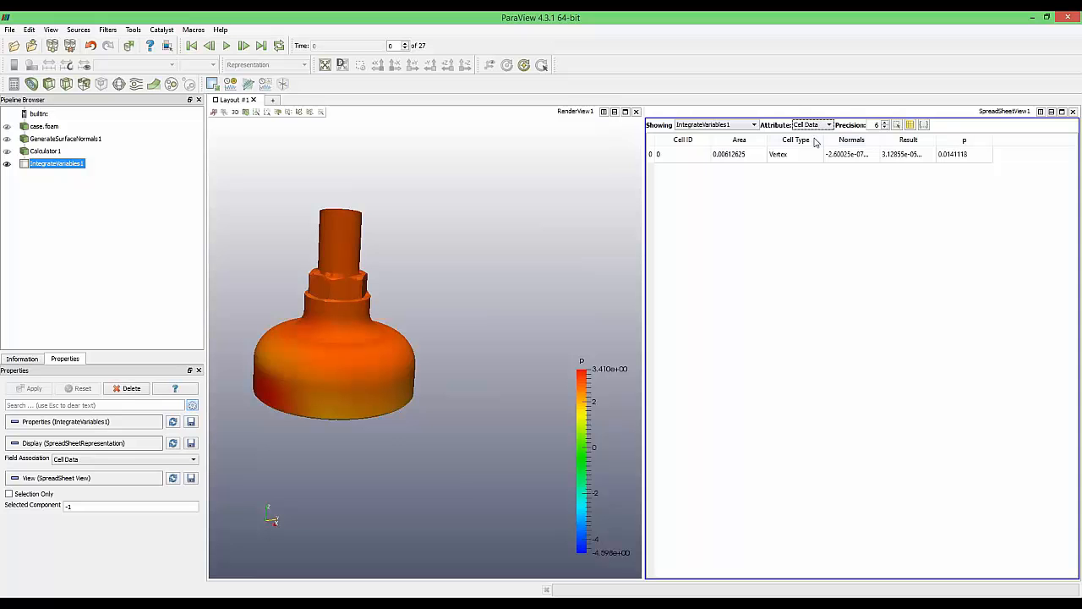
drag(879, 139, 956, 137)
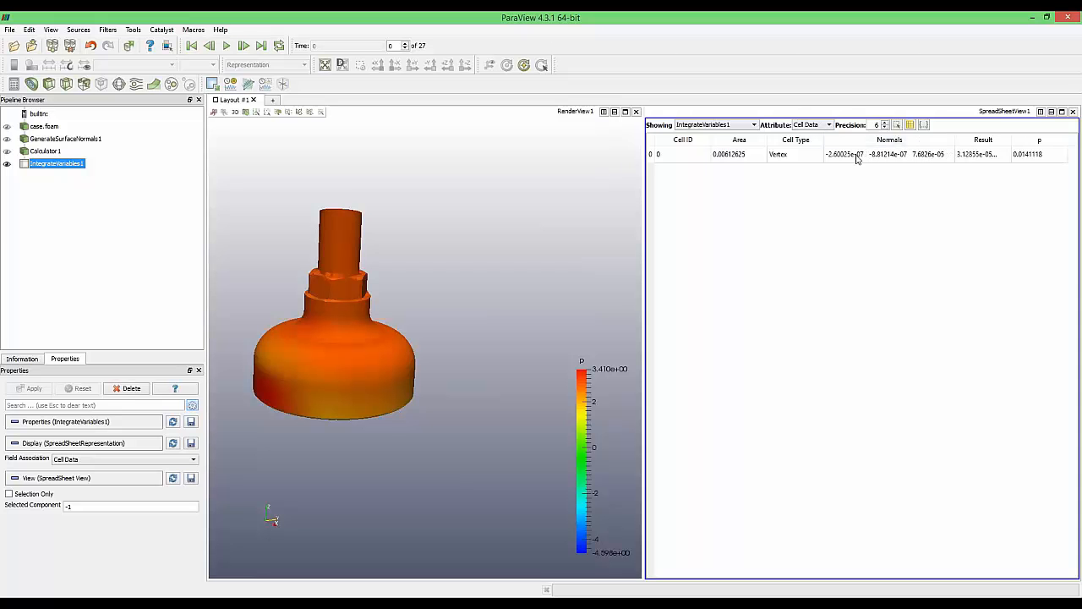
drag(1010, 138, 1061, 137)
drag(914, 574, 983, 574)
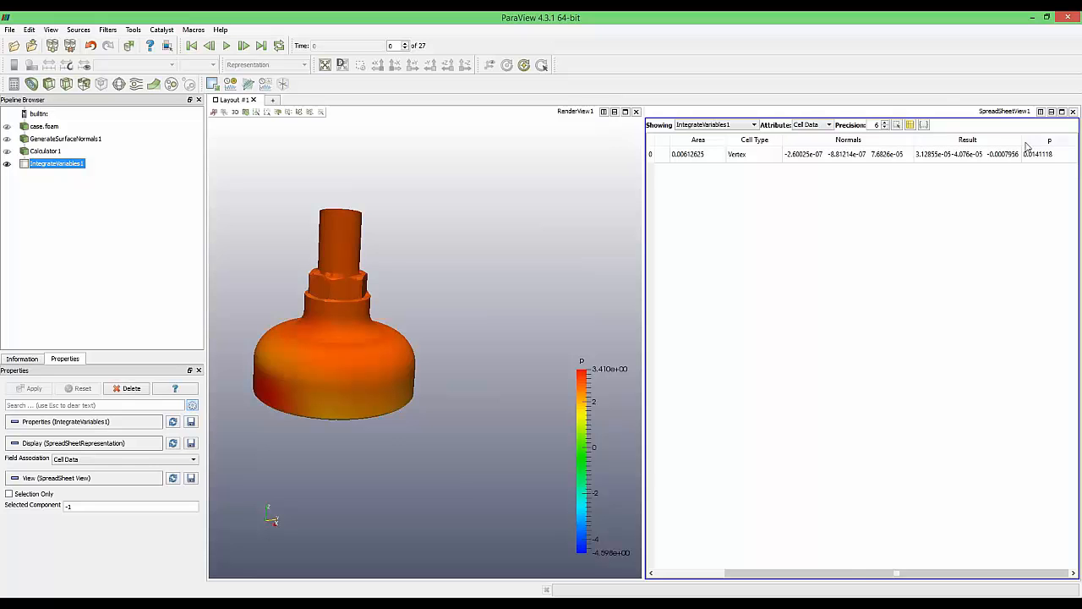
drag(1026, 146, 1042, 138)
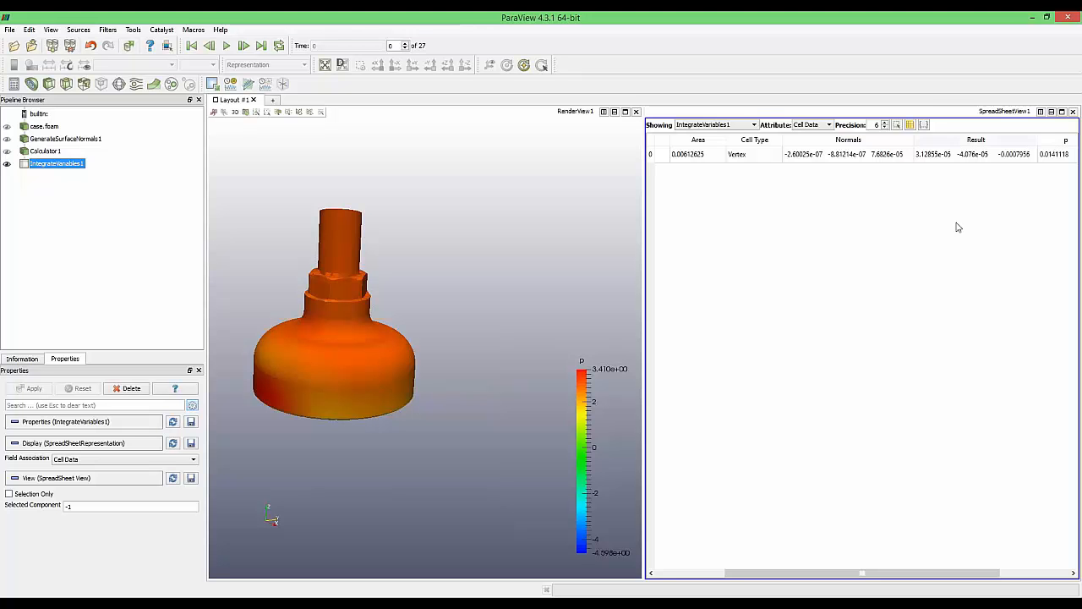
drag(453, 385, 496, 379)
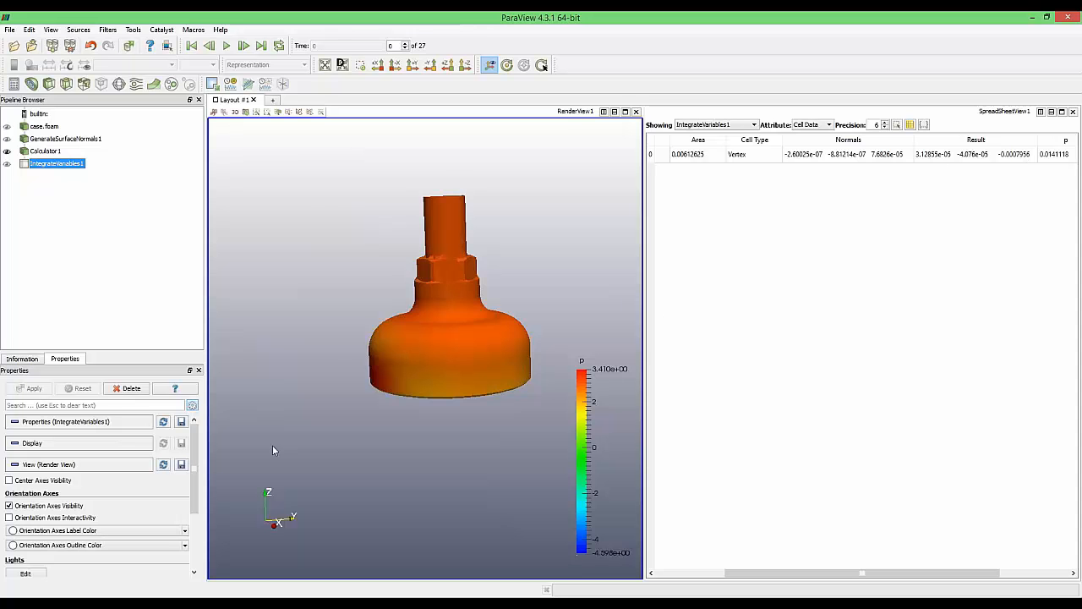
drag(272, 450, 330, 446)
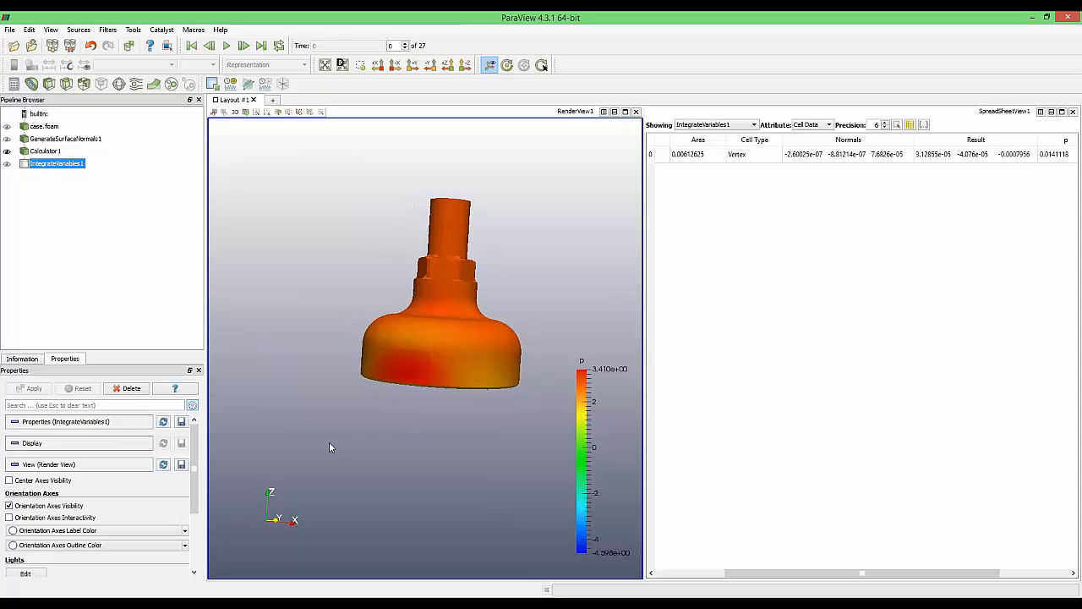